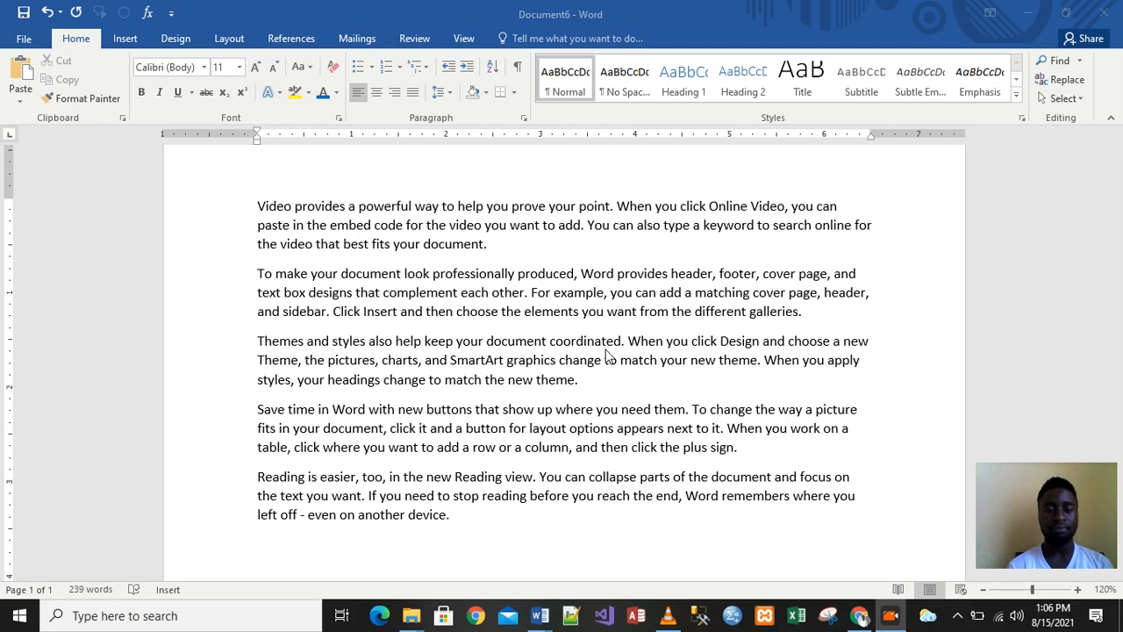
Apply the Tahoma font to the whole 'To make your document…' paragraph
{"action": "left_click", "coordinate": [205, 70]}
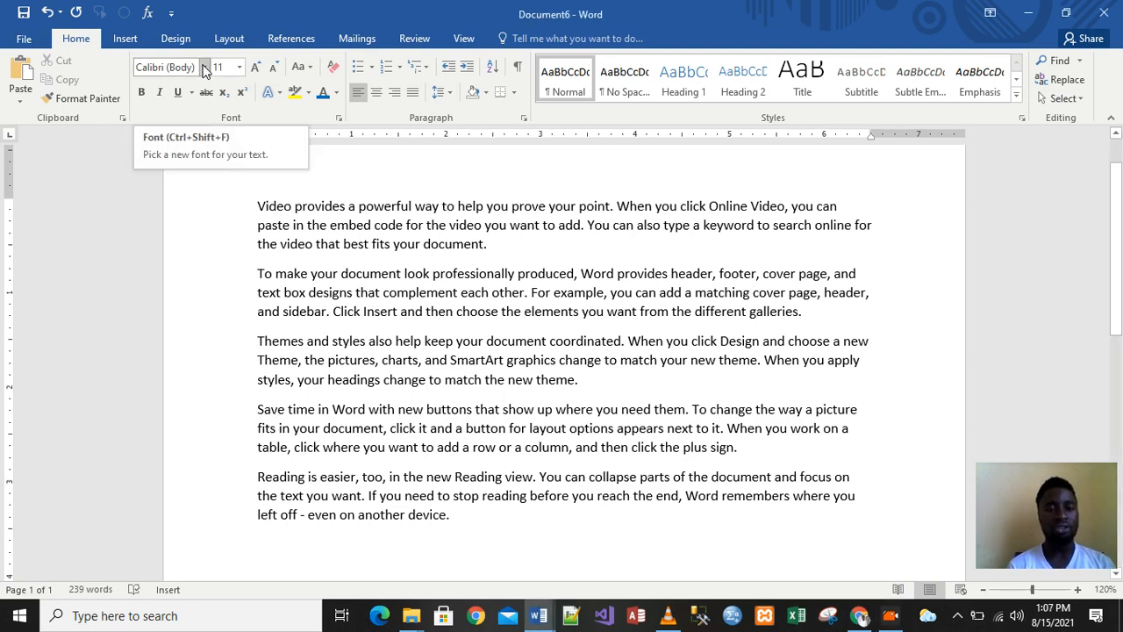
{"action": "left_click", "coordinate": [206, 70]}
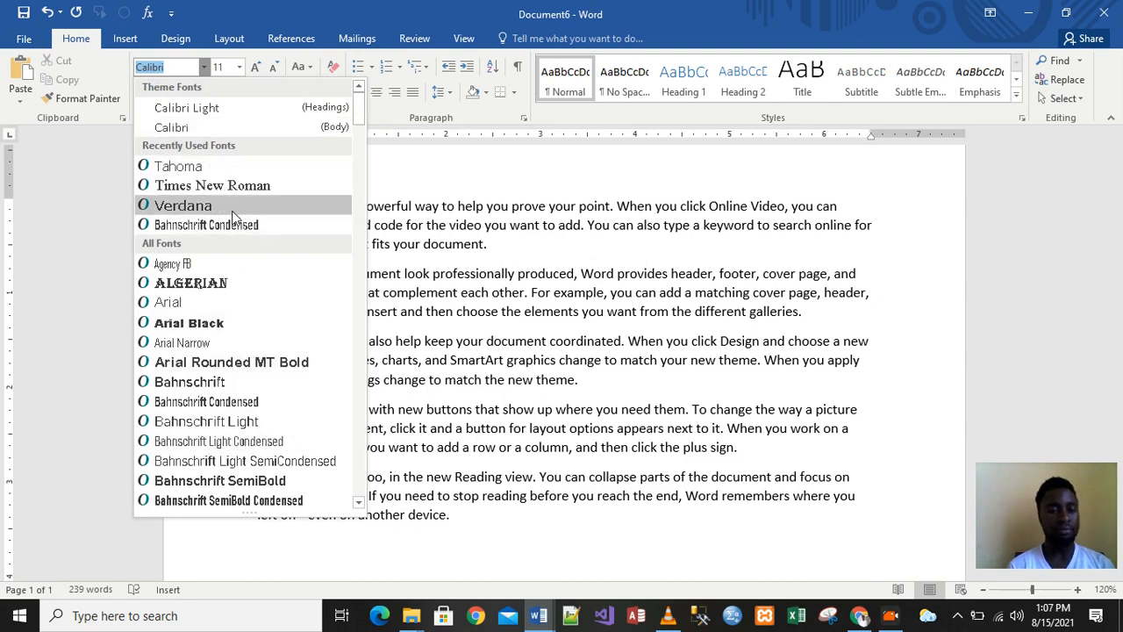
{"action": "left_click", "coordinate": [496, 271]}
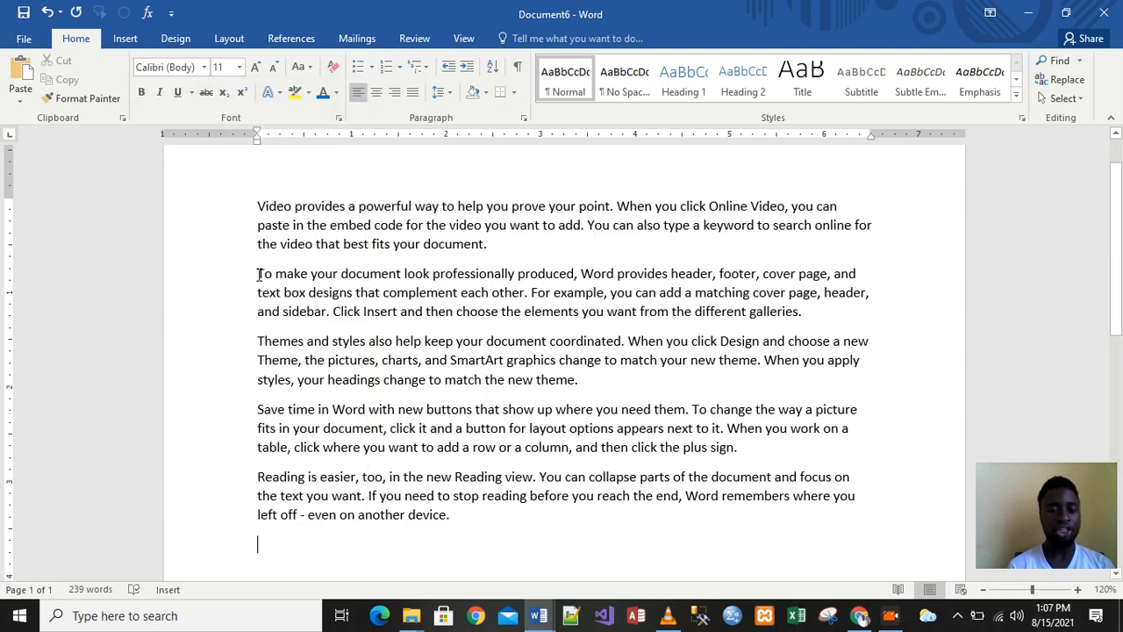
{"action": "left_click_drag", "start_coordinate": [259, 275], "coordinate": [800, 318]}
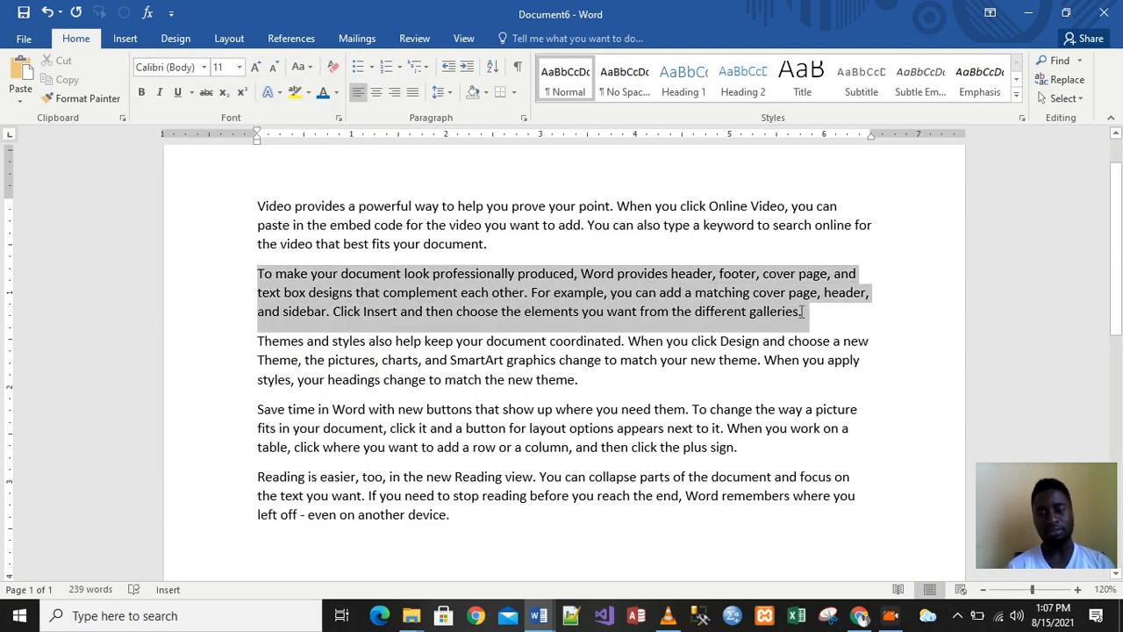
{"action": "left_click", "coordinate": [205, 68]}
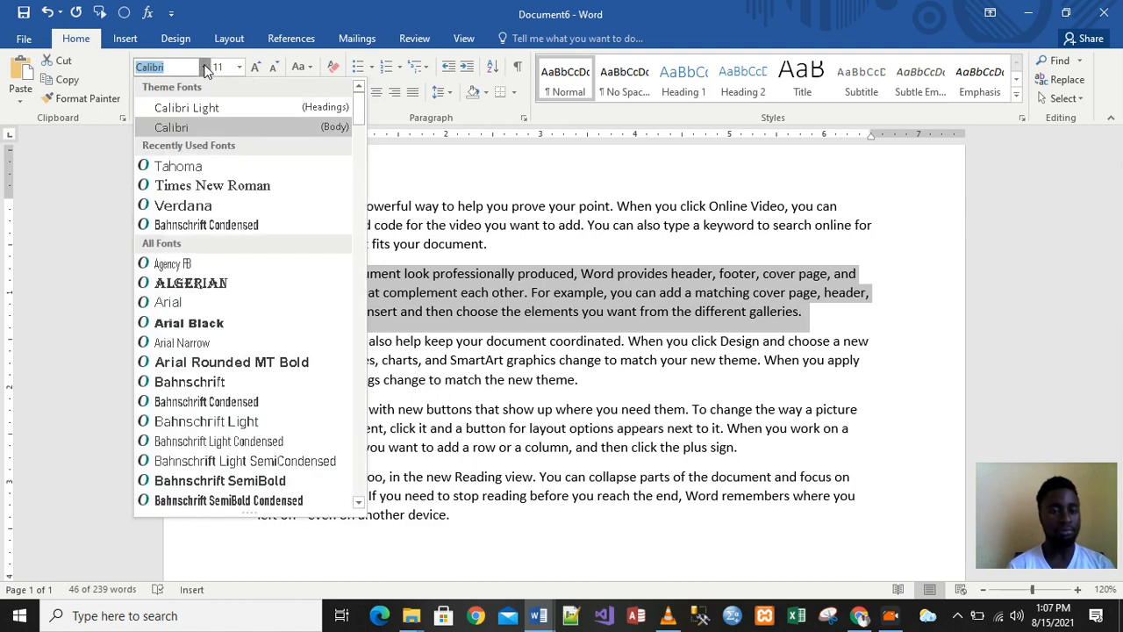
{"action": "left_click", "coordinate": [180, 171]}
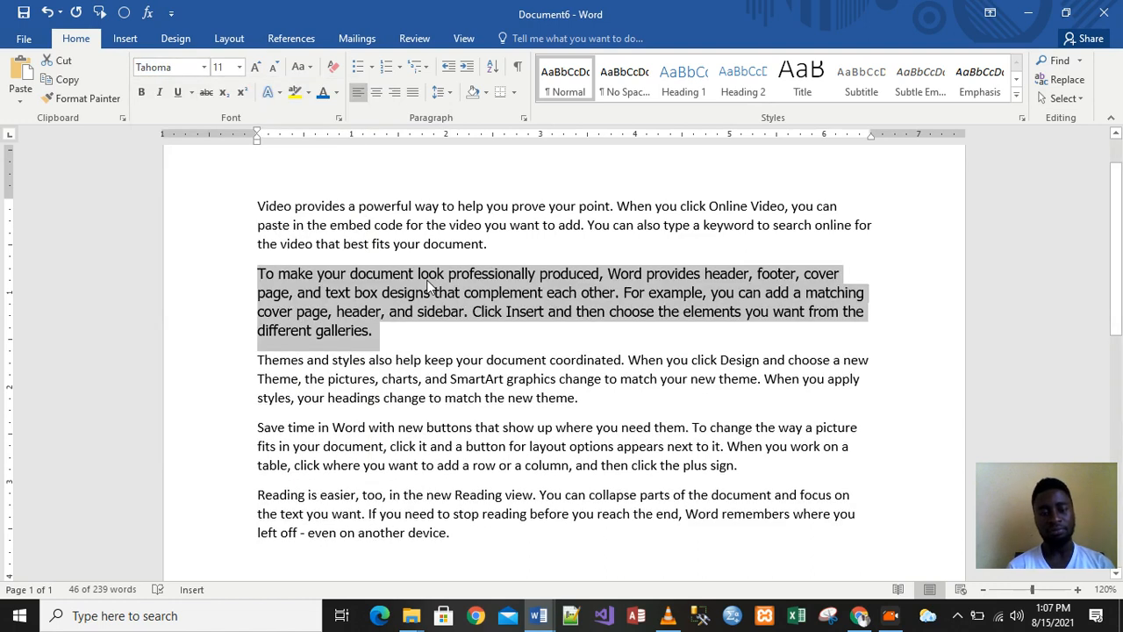
{"action": "left_click", "coordinate": [470, 379]}
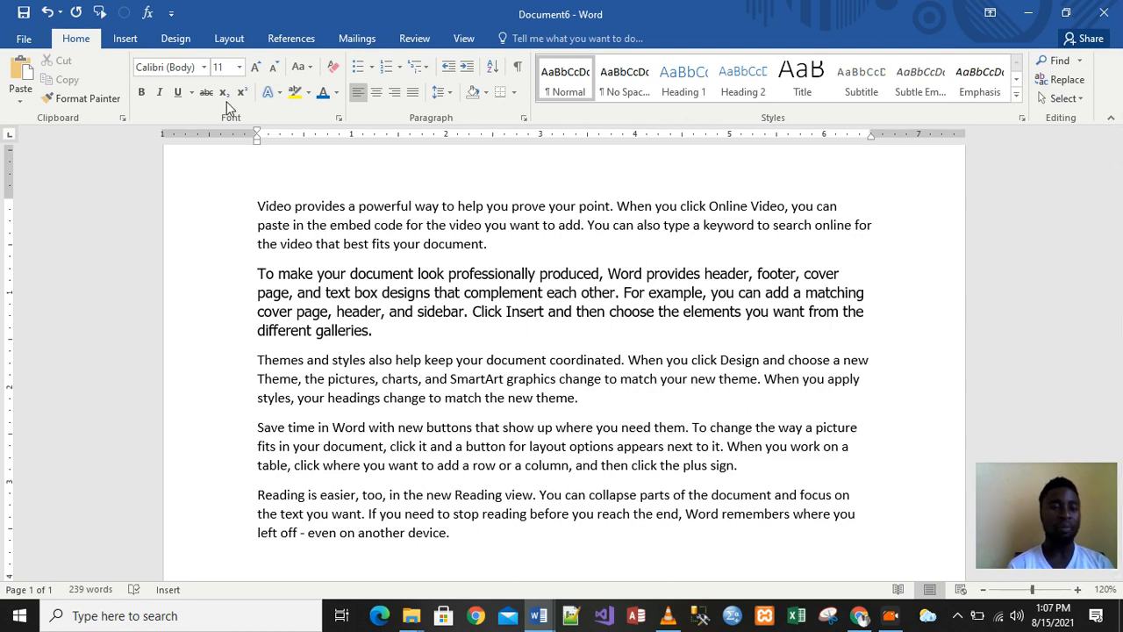
{"action": "left_click", "coordinate": [205, 68]}
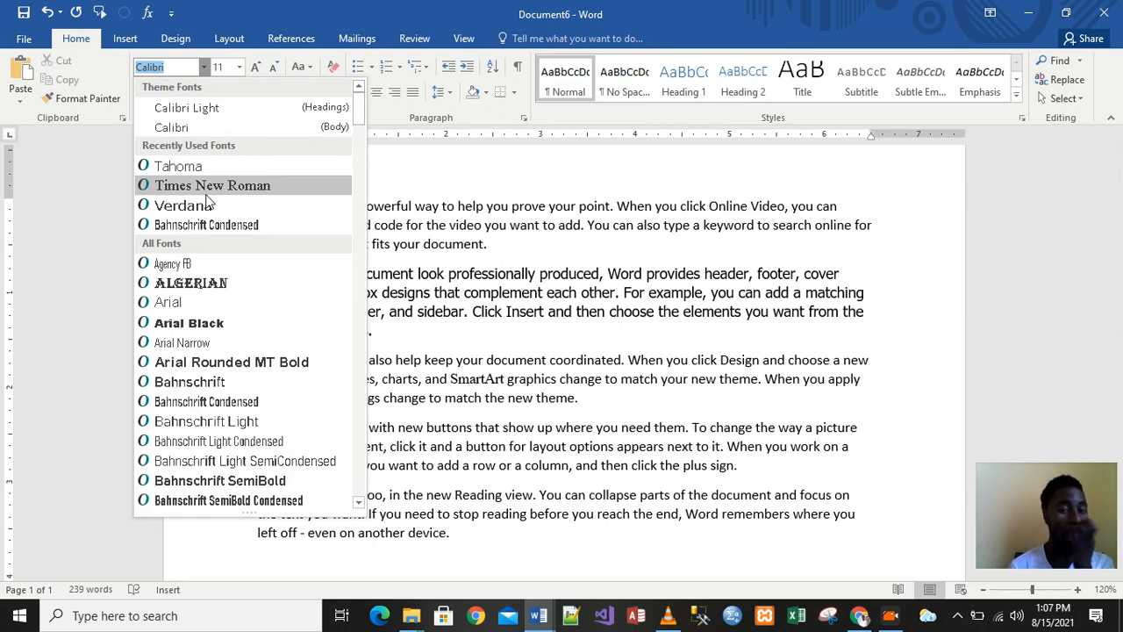
{"action": "left_click", "coordinate": [441, 212]}
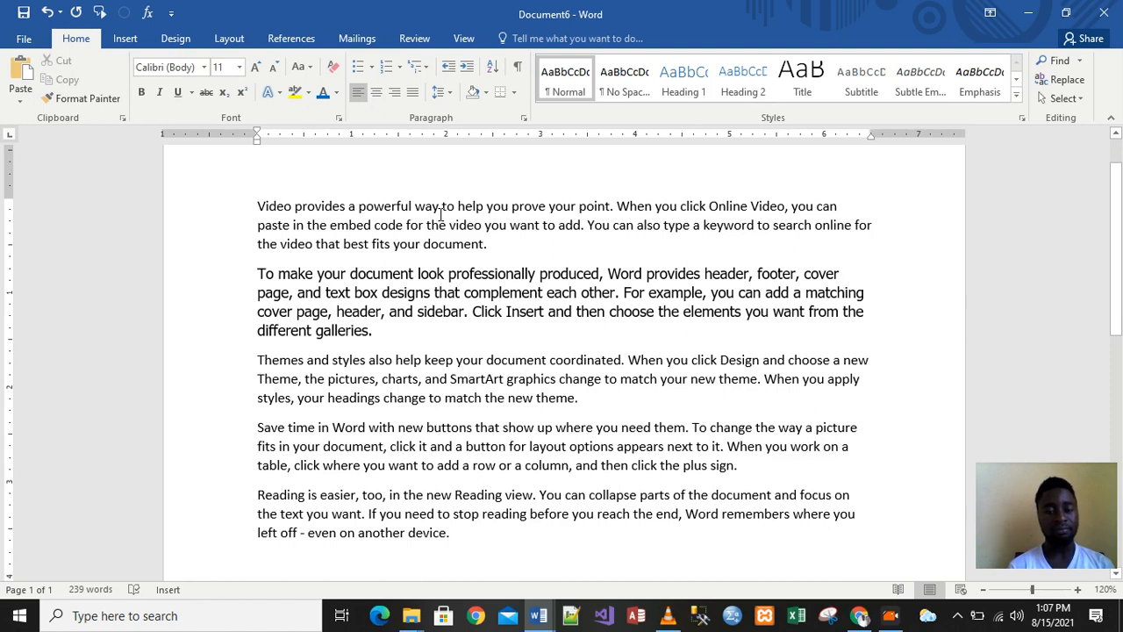
{"action": "left_click", "coordinate": [507, 226]}
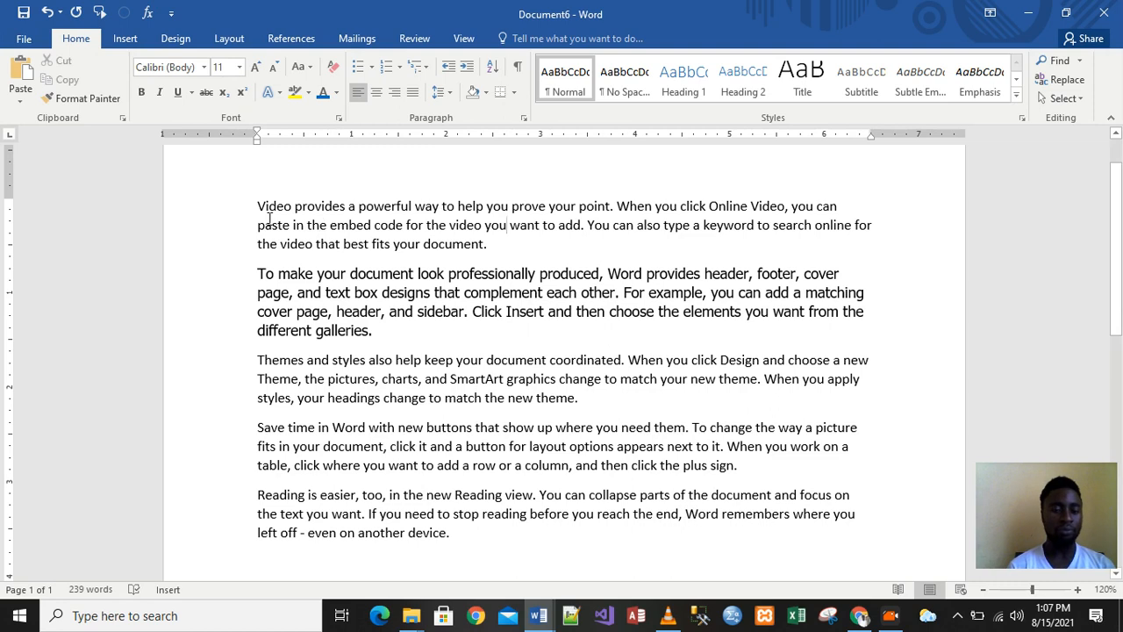
{"action": "left_click_drag", "start_coordinate": [257, 274], "coordinate": [380, 332]}
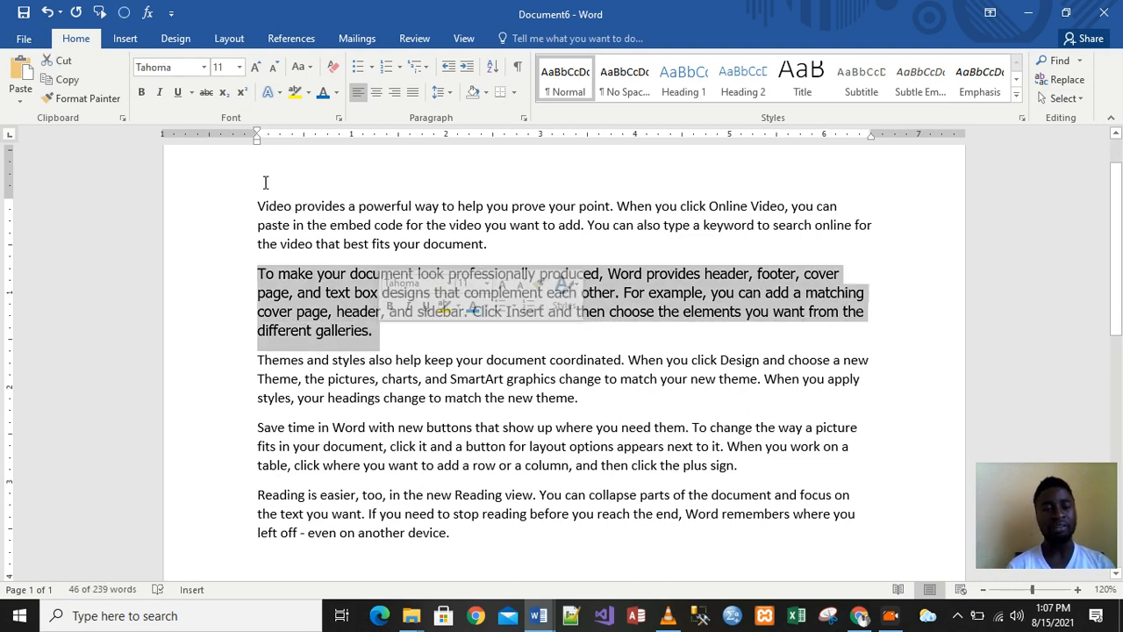
{"action": "left_click", "coordinate": [204, 69]}
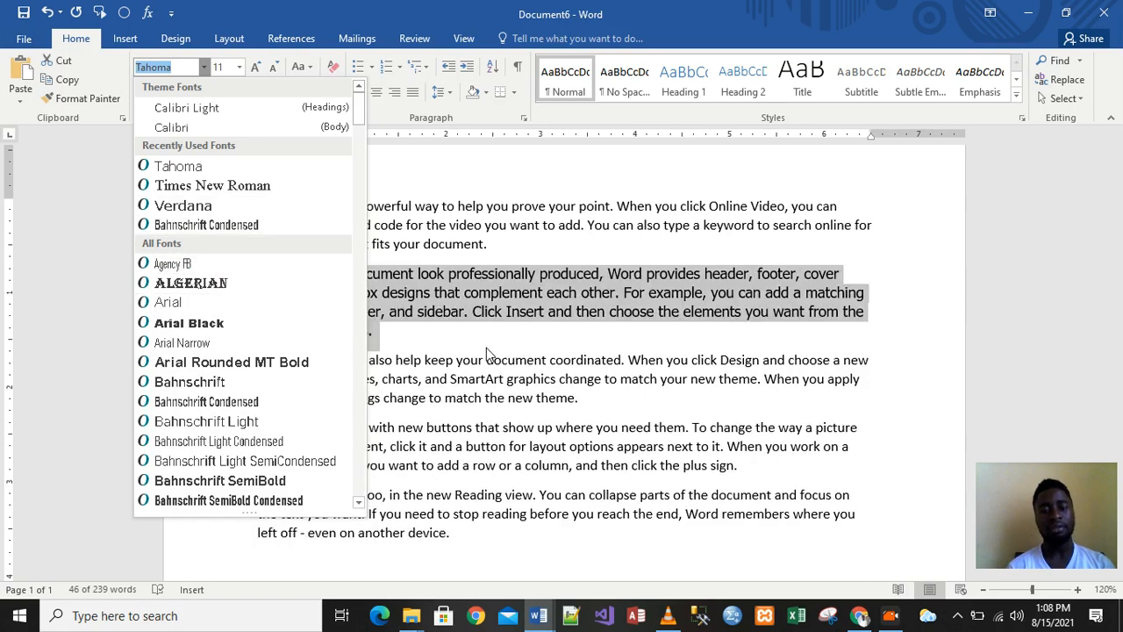
{"action": "left_click", "coordinate": [486, 347]}
{"action": "left_click", "coordinate": [421, 331]}
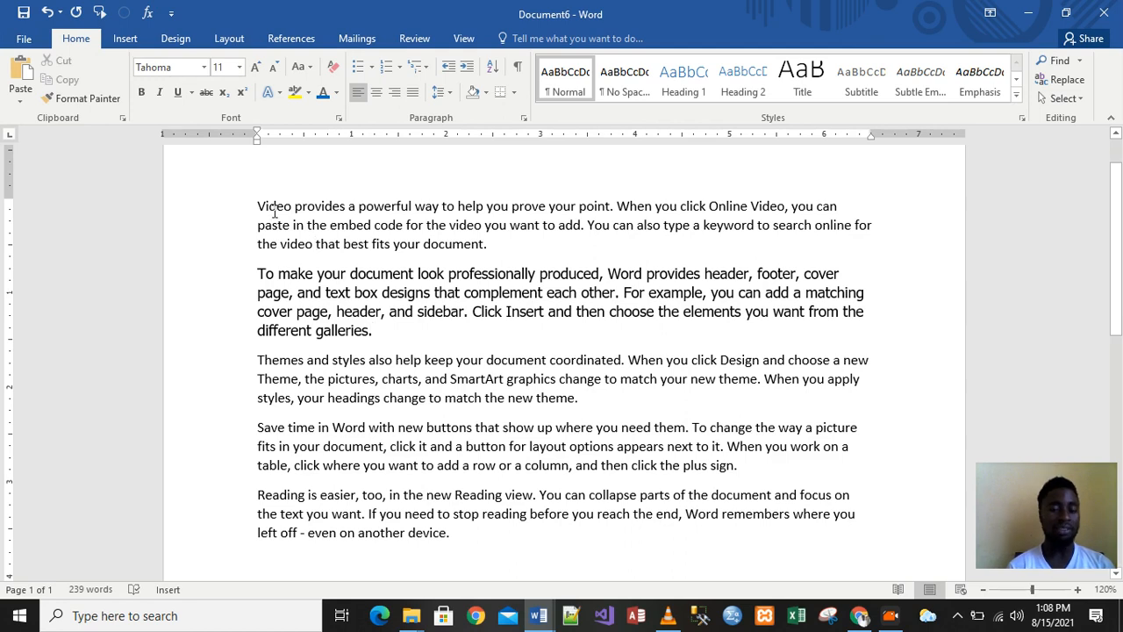
Resize the first paragraph to 14 pt, then to its final 16 pt
{"action": "left_click_drag", "start_coordinate": [256, 208], "coordinate": [496, 249]}
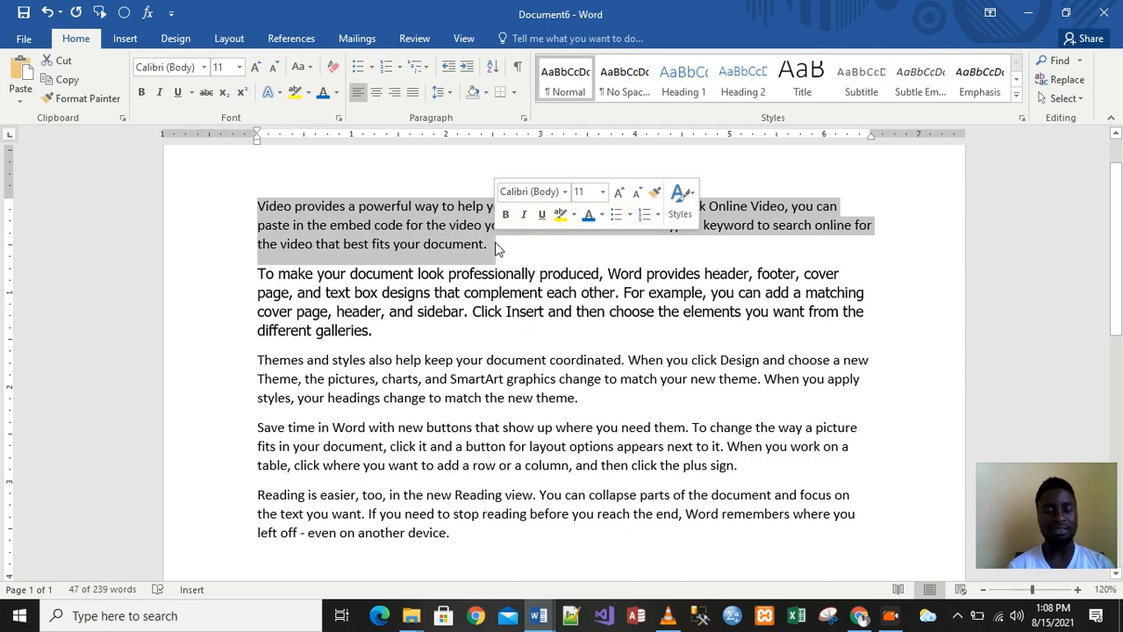
{"action": "left_click", "coordinate": [237, 69]}
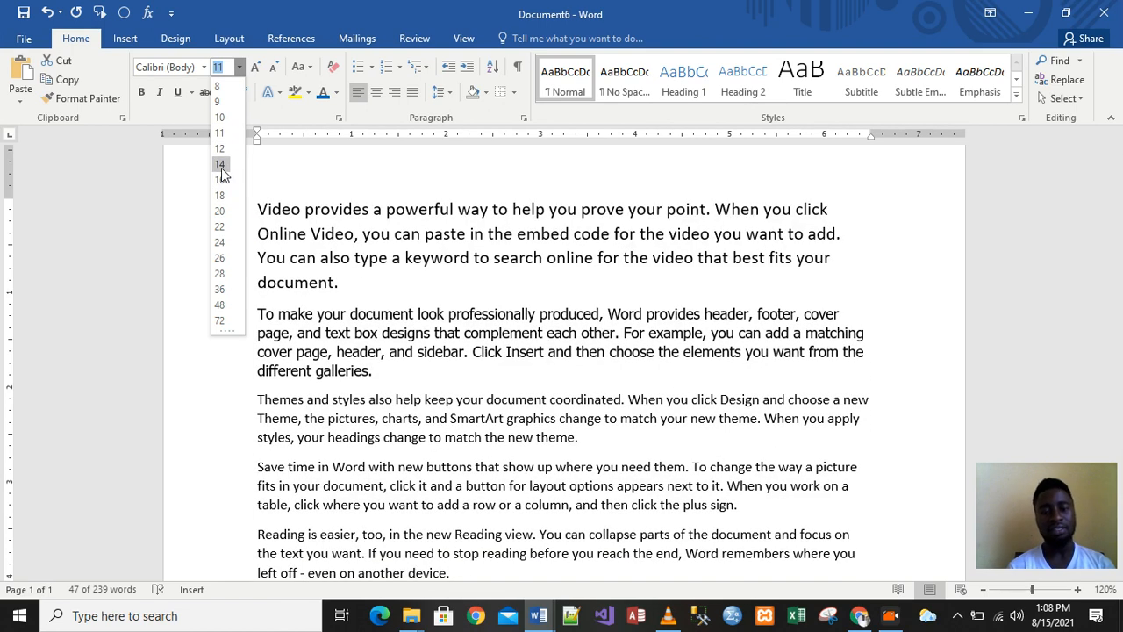
{"action": "left_click", "coordinate": [220, 166]}
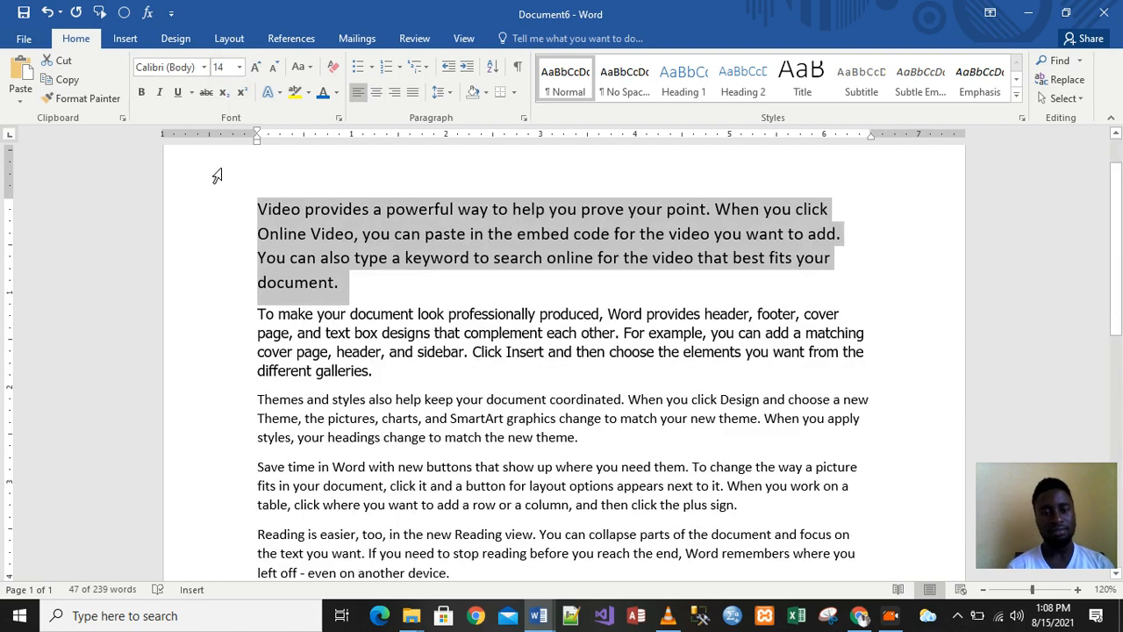
{"action": "left_click", "coordinate": [240, 68]}
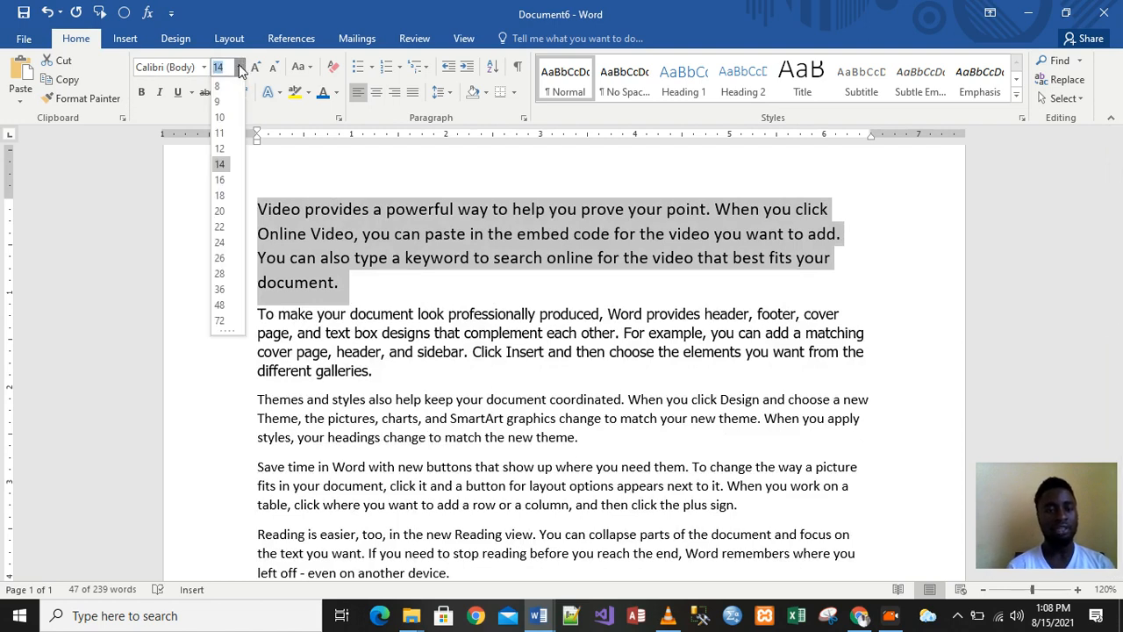
{"action": "left_click", "coordinate": [220, 180]}
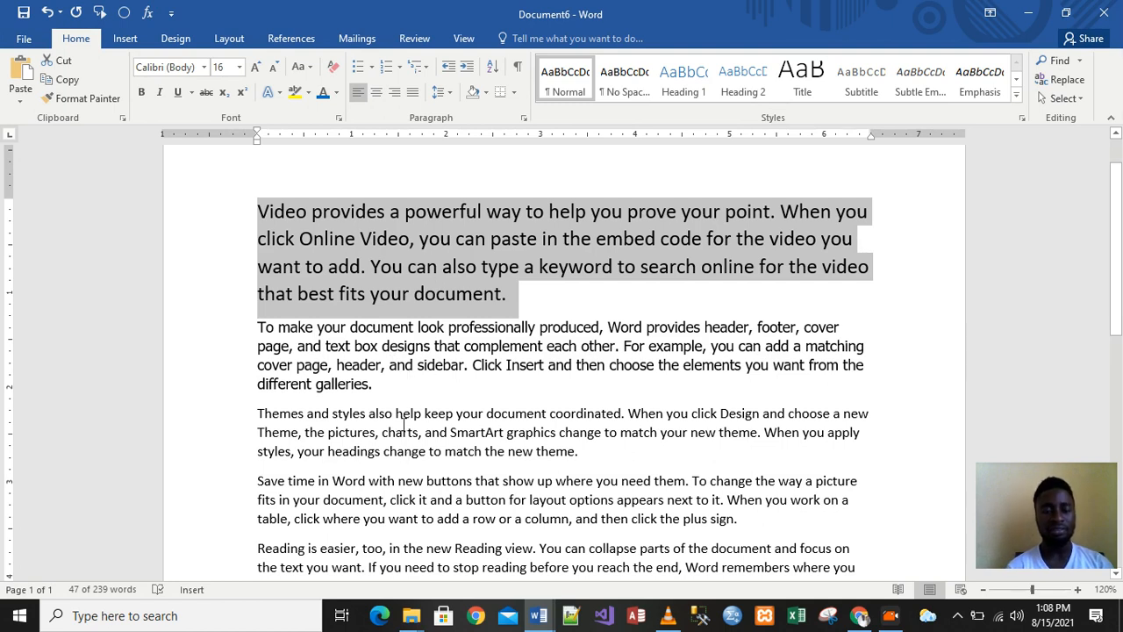
{"action": "left_click", "coordinate": [379, 342]}
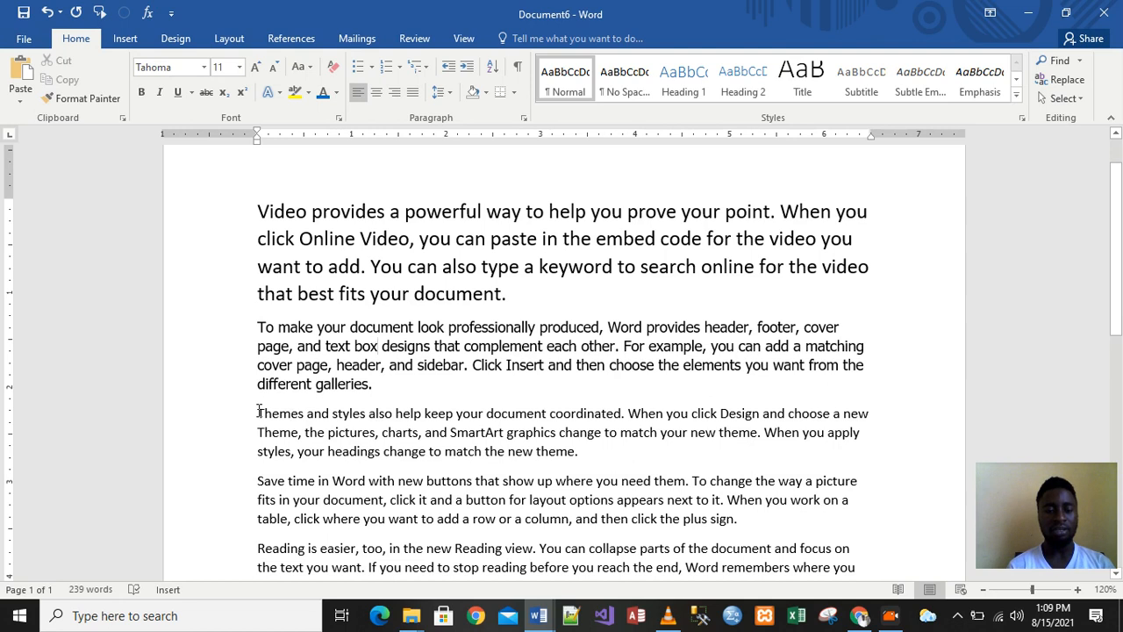
Type font sizes for the 'Themes and styles…' paragraph: 12.5 pt, then 15 pt
{"action": "left_click_drag", "start_coordinate": [262, 410], "coordinate": [578, 450]}
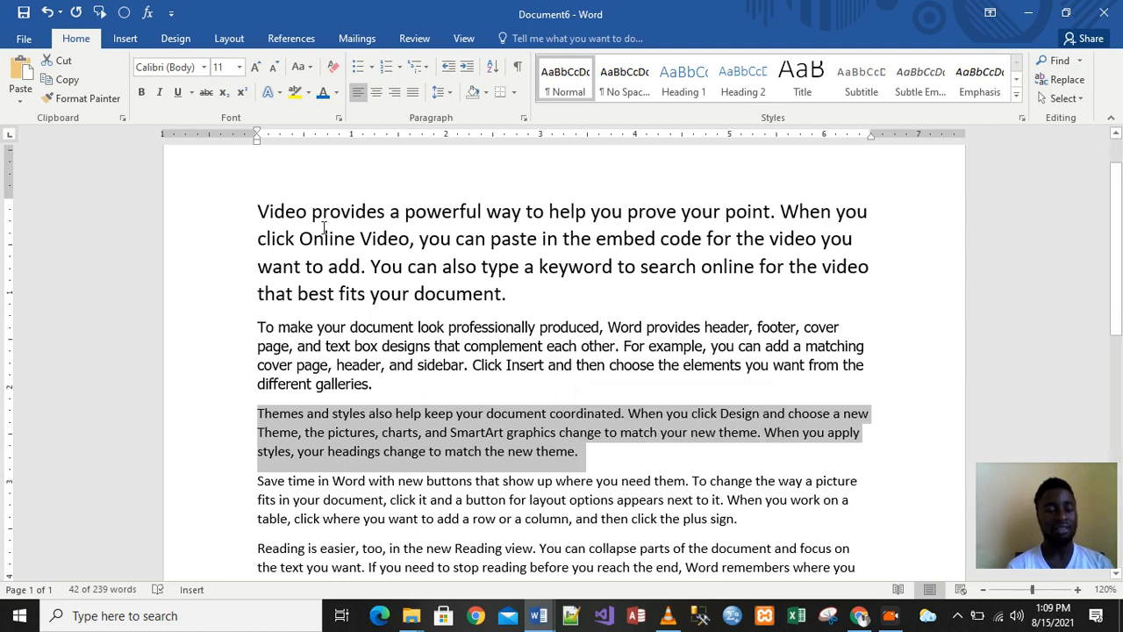
{"action": "left_click", "coordinate": [239, 68]}
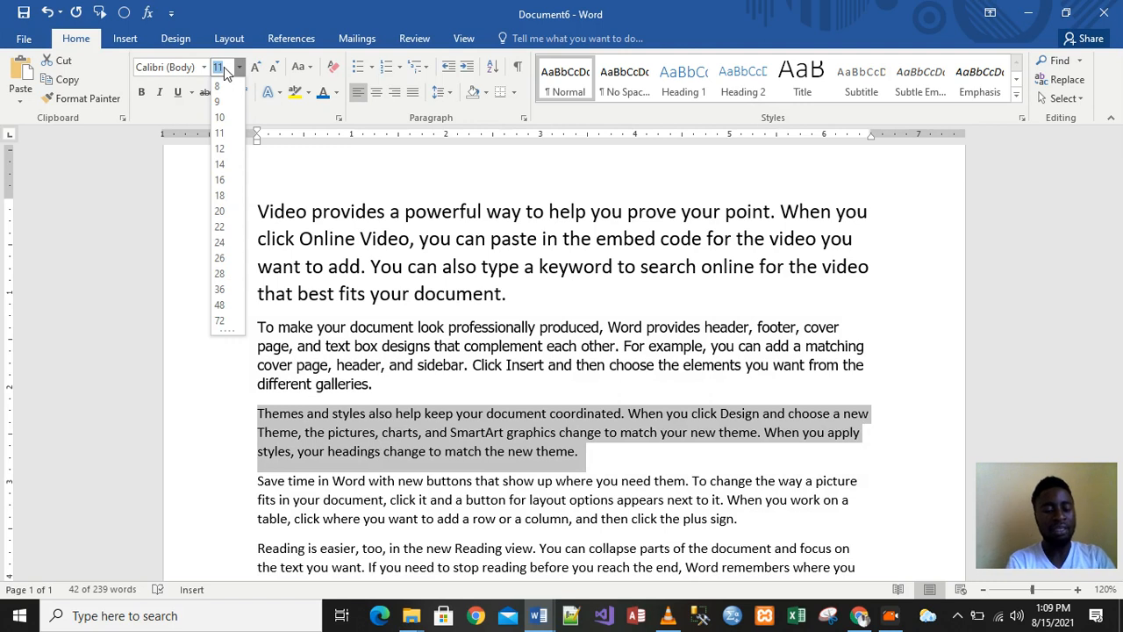
{"action": "type", "text": "12."}
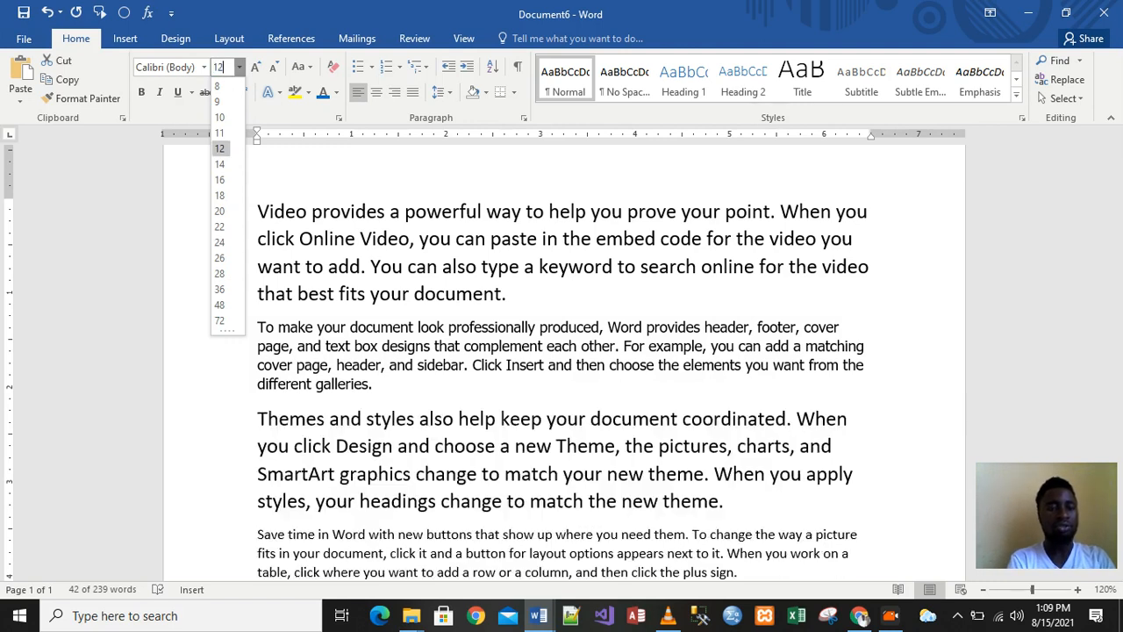
{"action": "type", "text": "5"}
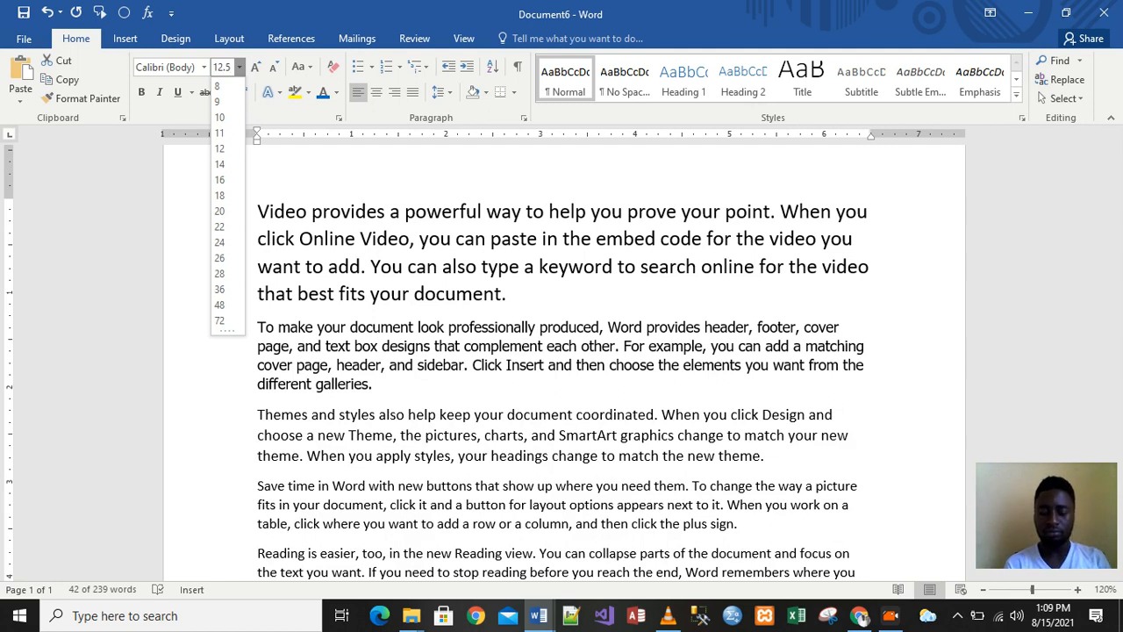
{"action": "key", "text": "Return"}
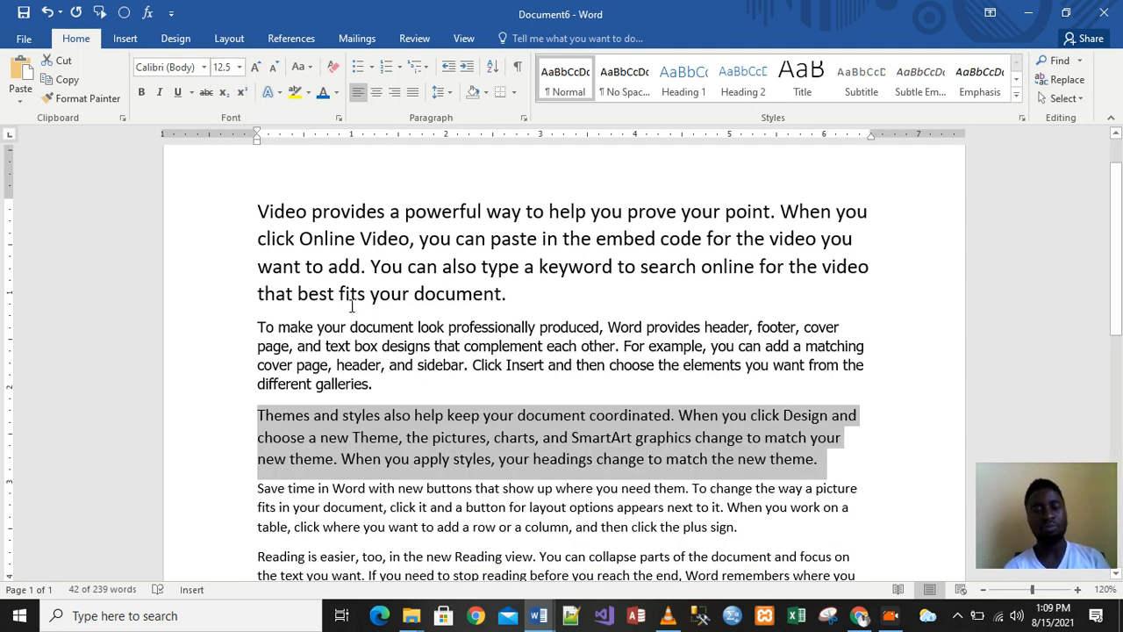
{"action": "left_click", "coordinate": [226, 66]}
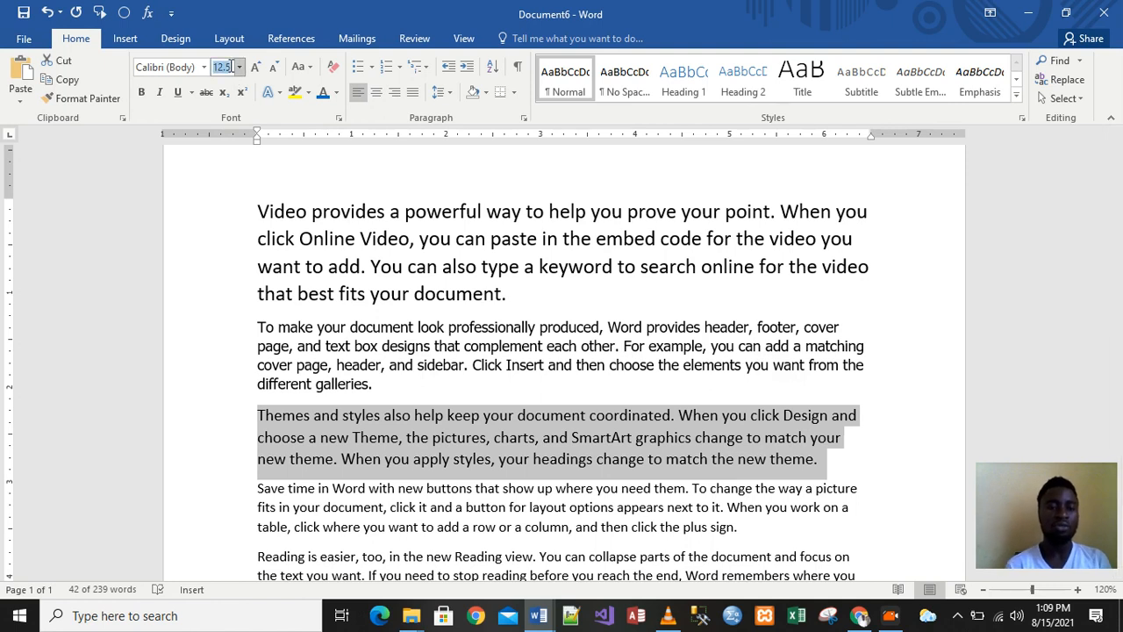
{"action": "type", "text": "15"}
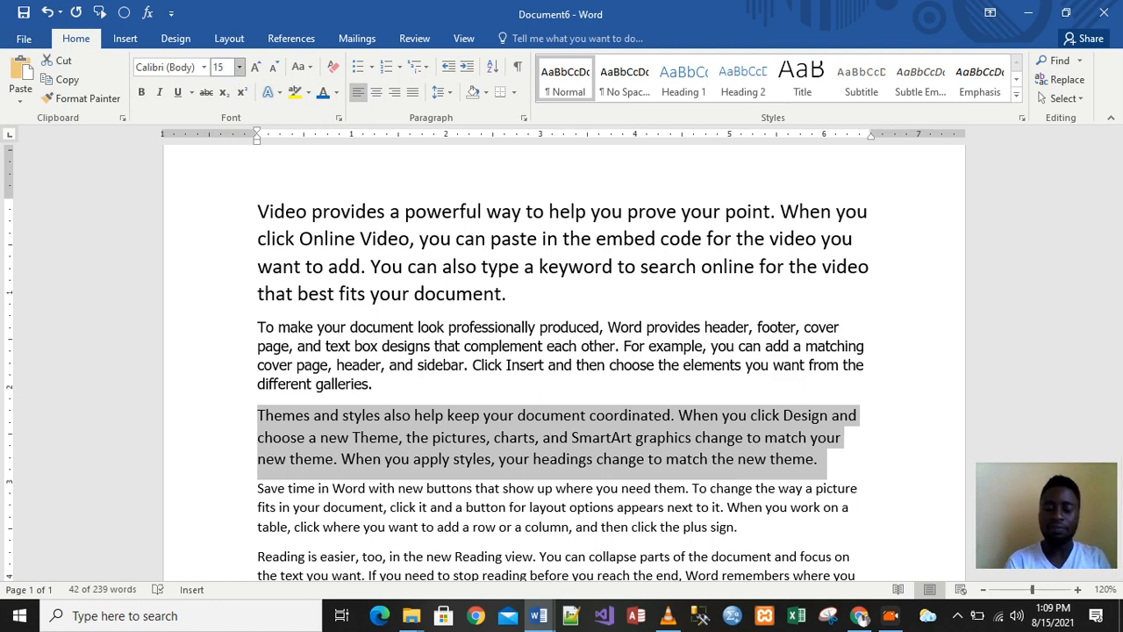
{"action": "key", "text": "Return"}
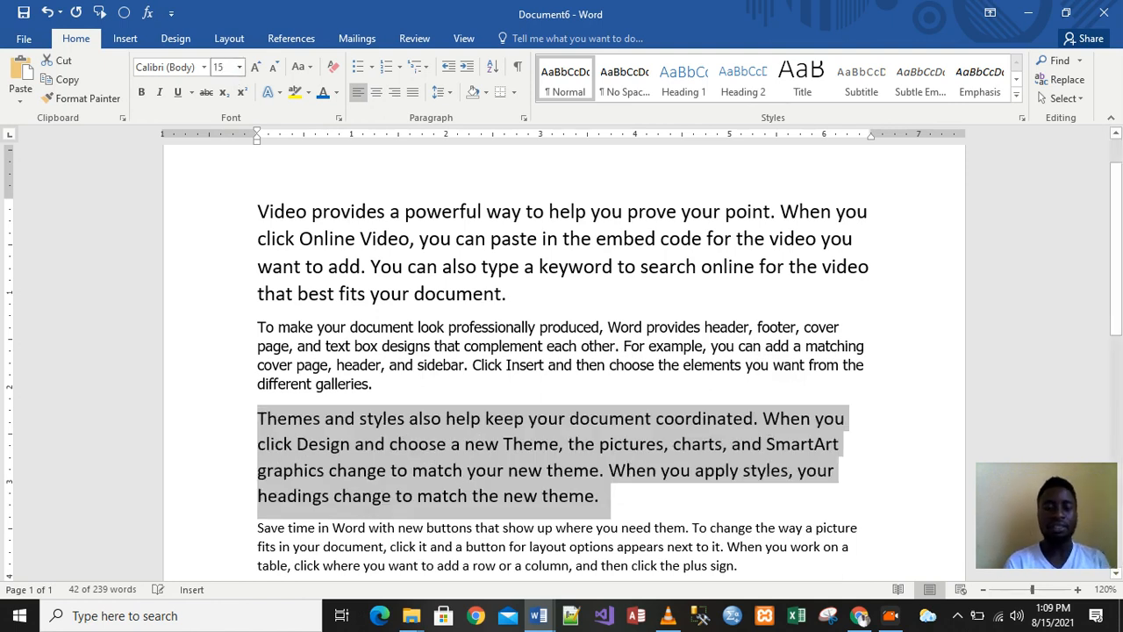
{"action": "left_click", "coordinate": [579, 399]}
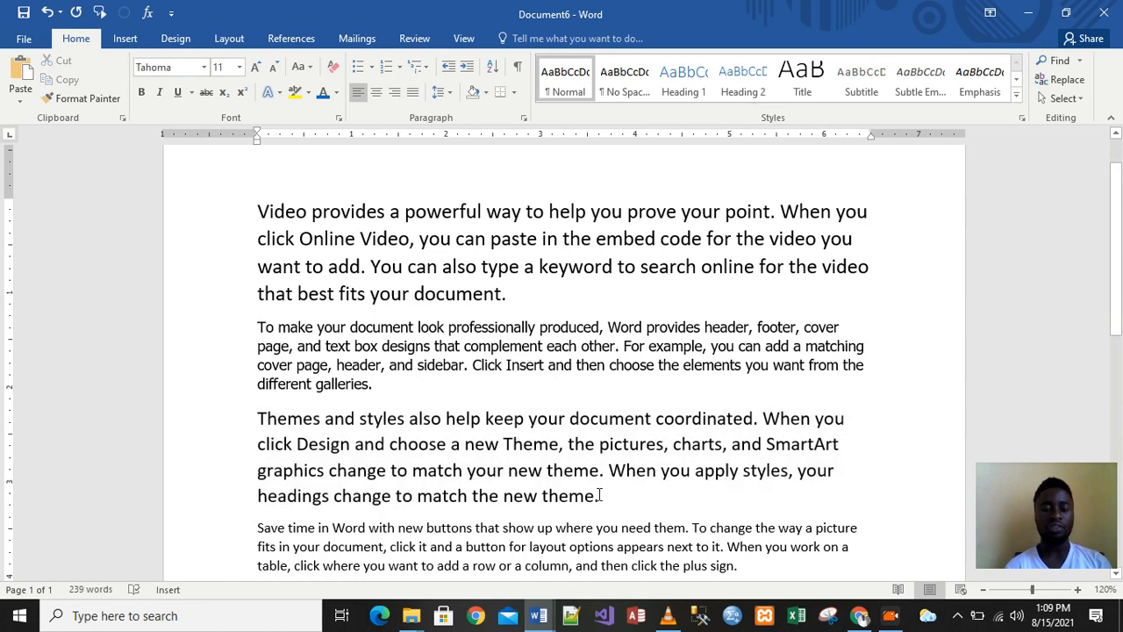
{"action": "left_click_drag", "start_coordinate": [600, 496], "coordinate": [264, 422]}
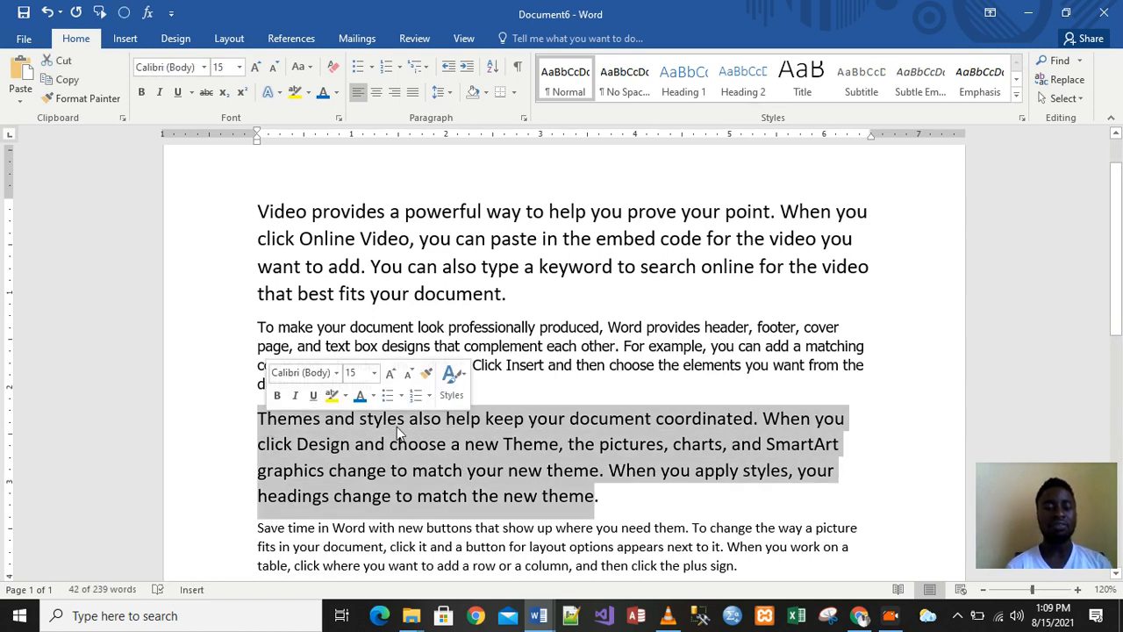
{"action": "left_click", "coordinate": [443, 473]}
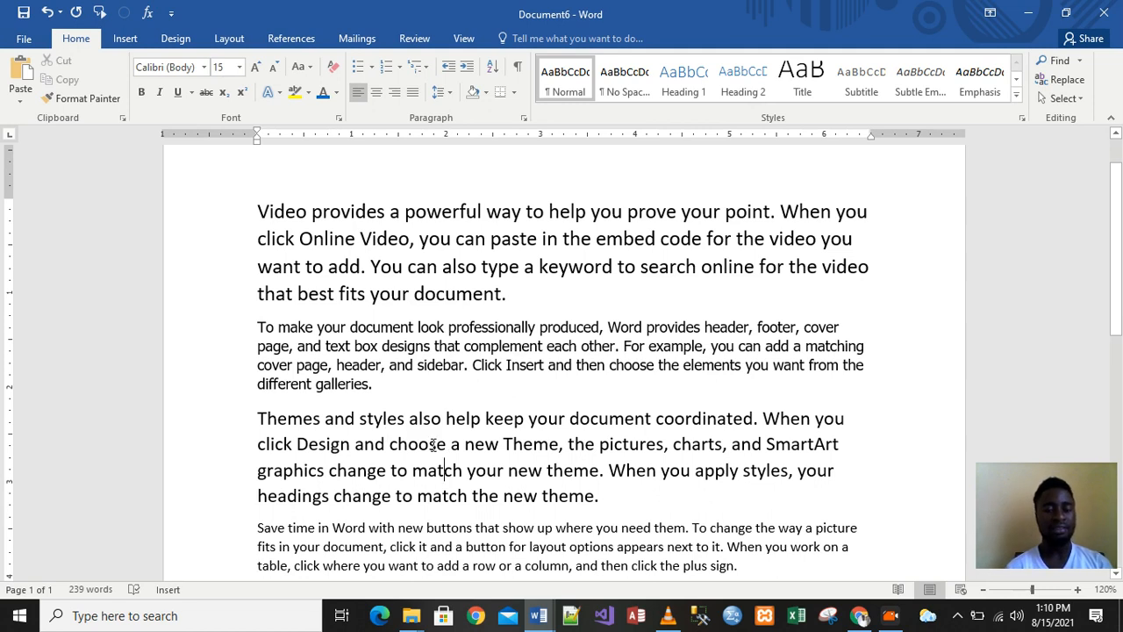
{"action": "left_click", "coordinate": [431, 445]}
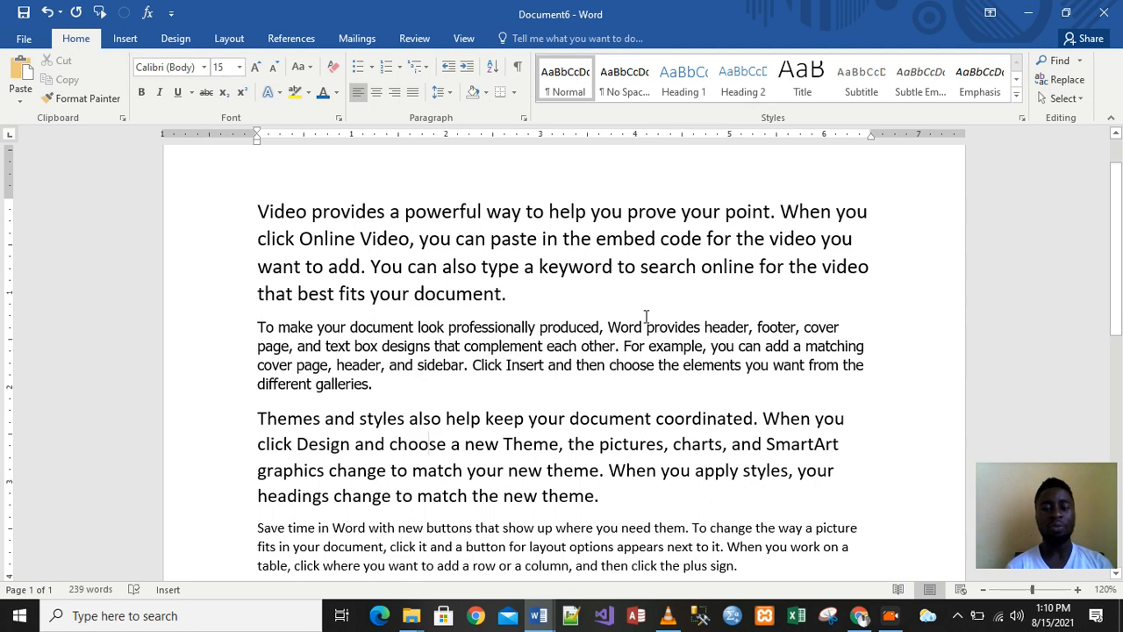
{"action": "left_click_drag", "start_coordinate": [1118, 193], "coordinate": [1119, 153]}
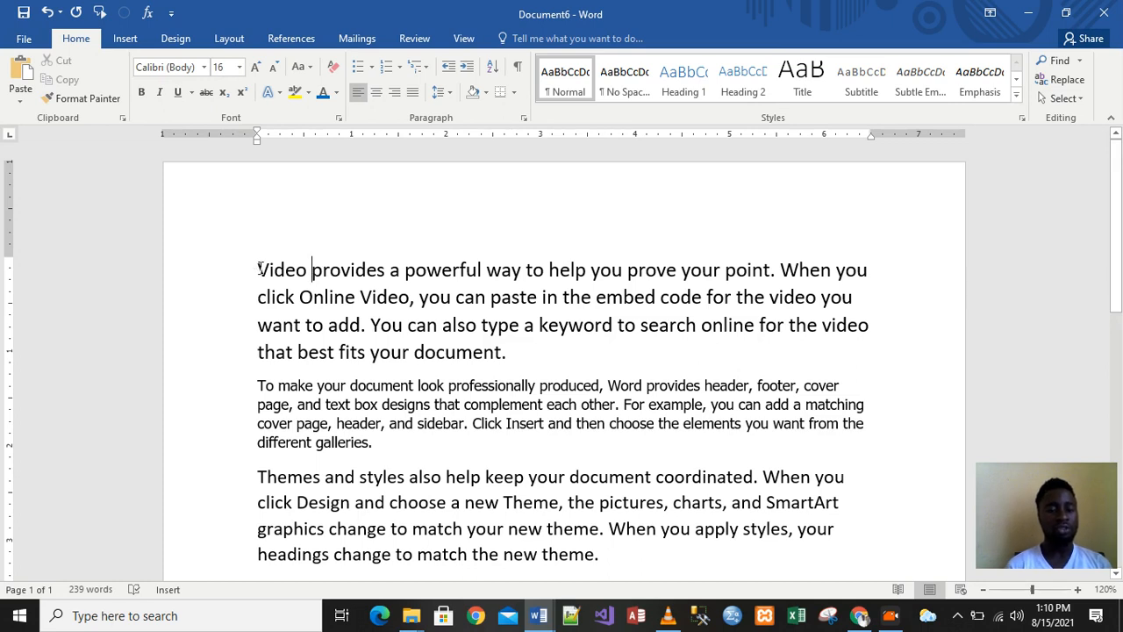
{"action": "left_click_drag", "start_coordinate": [260, 269], "coordinate": [543, 349]}
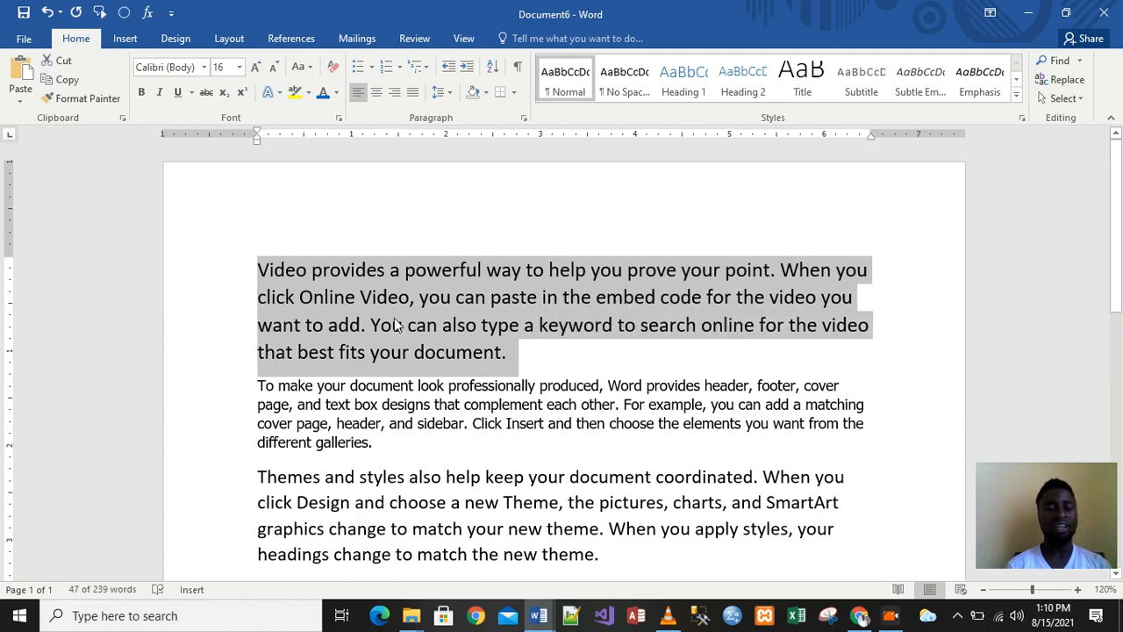
Bold the first paragraph, 'Video provides a powerful way…'
{"action": "left_click", "coordinate": [141, 93]}
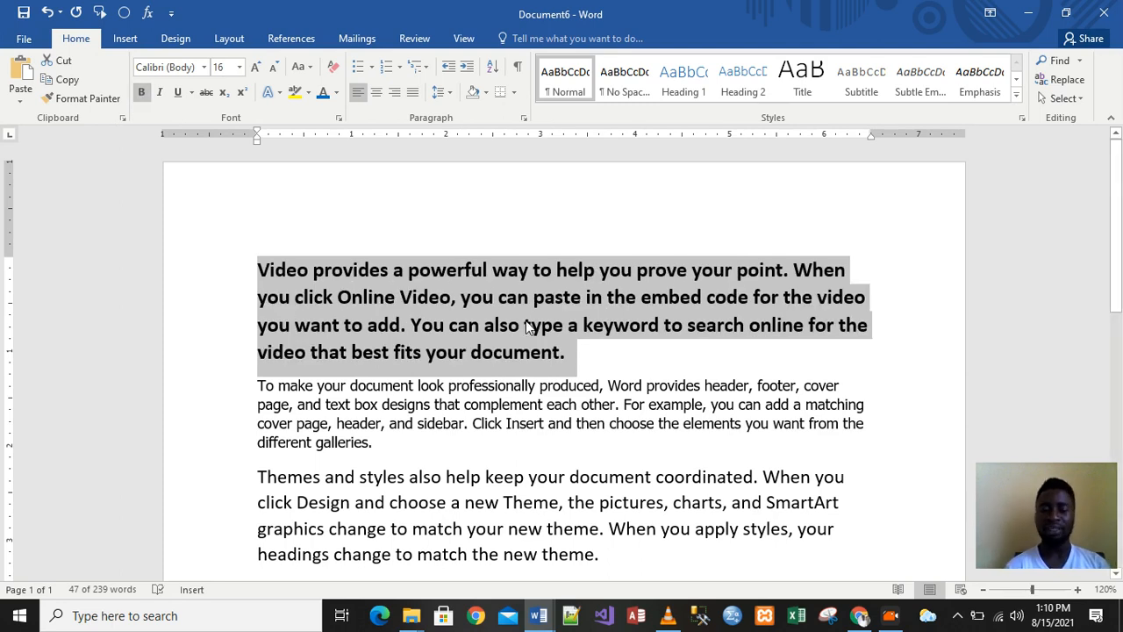
{"action": "left_click", "coordinate": [575, 373]}
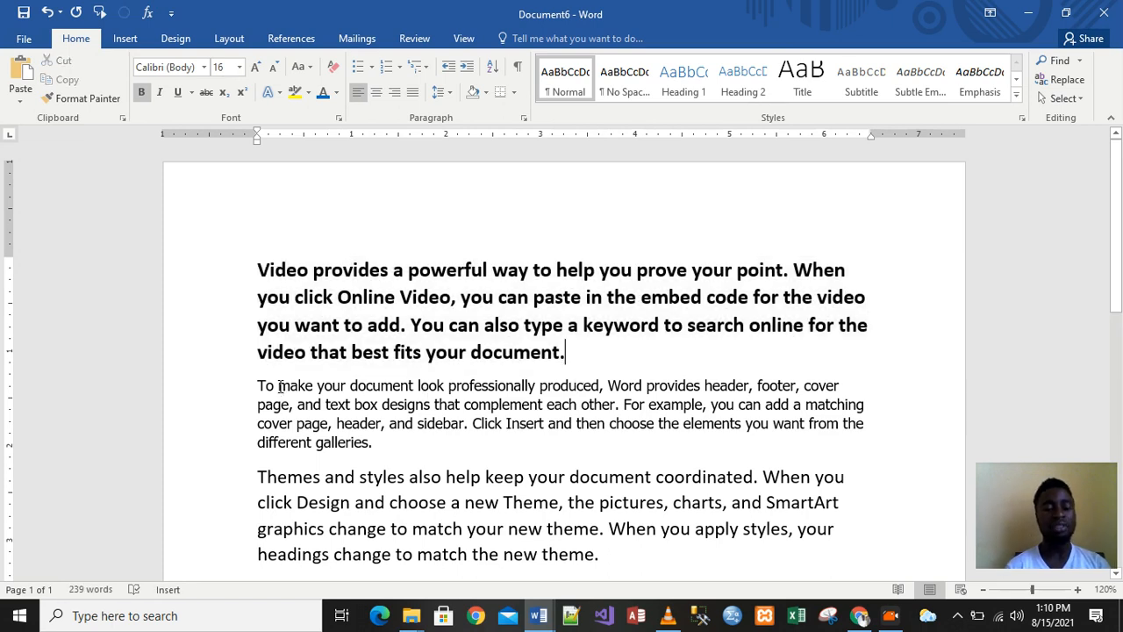
{"action": "left_click_drag", "start_coordinate": [278, 385], "coordinate": [315, 387]}
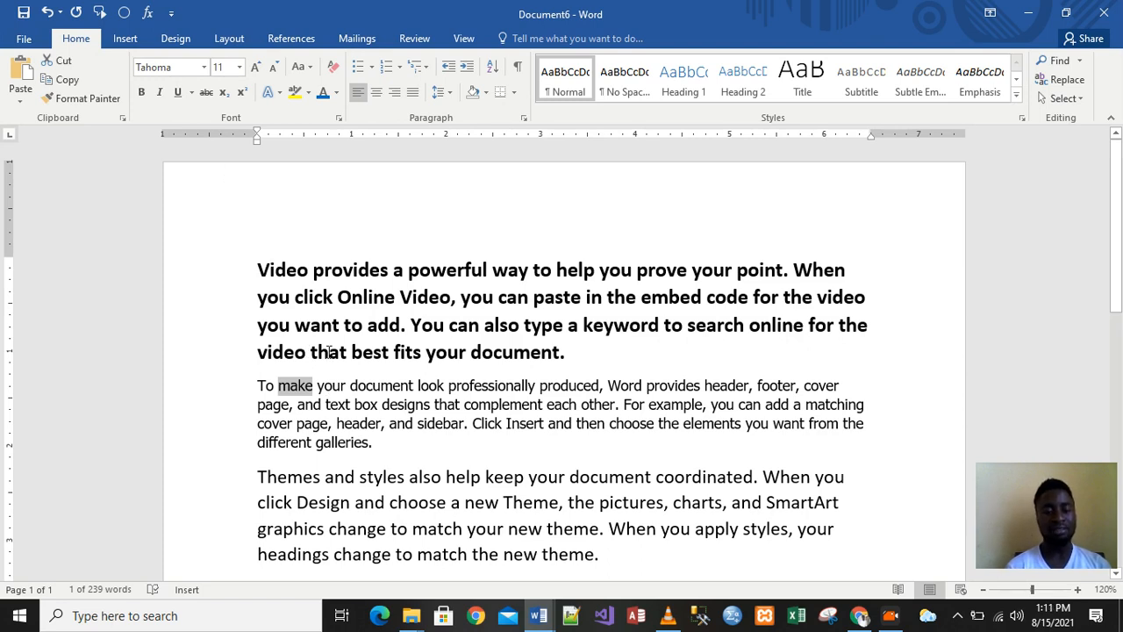
Bold the words 'To make' at the start of the second paragraph
{"action": "left_click_drag", "start_coordinate": [263, 382], "coordinate": [301, 386]}
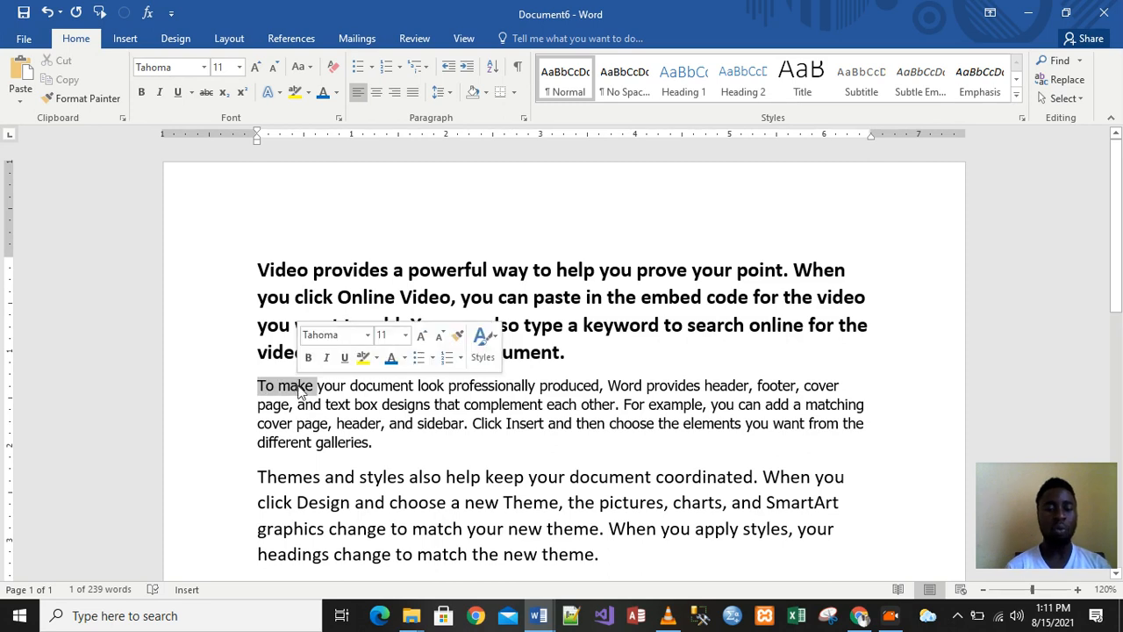
{"action": "left_click", "coordinate": [142, 91]}
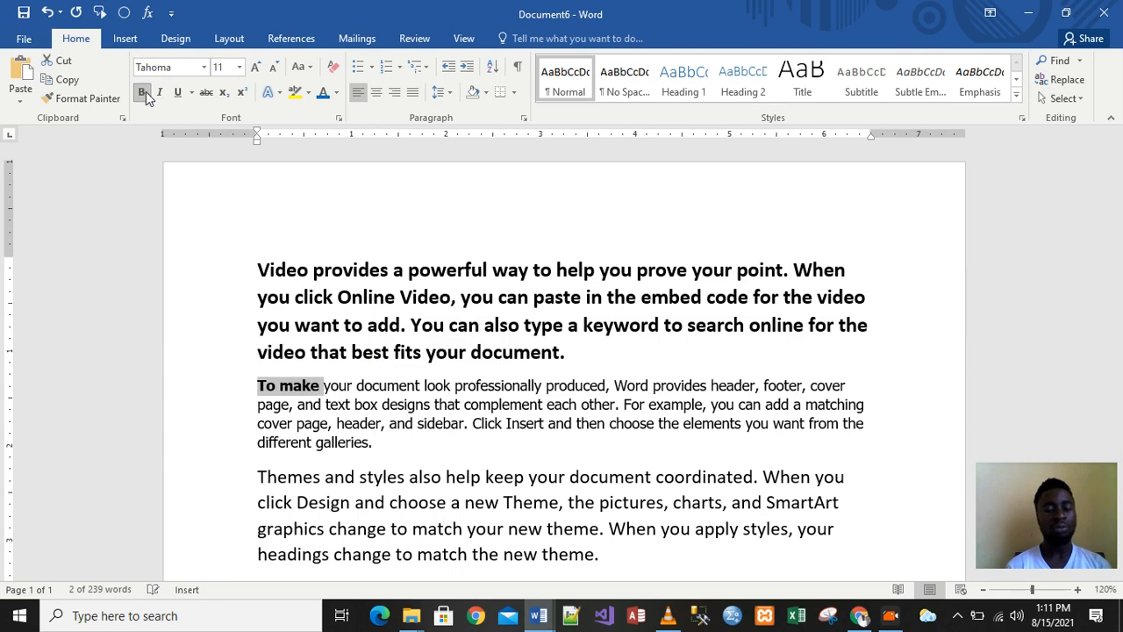
{"action": "left_click", "coordinate": [316, 392]}
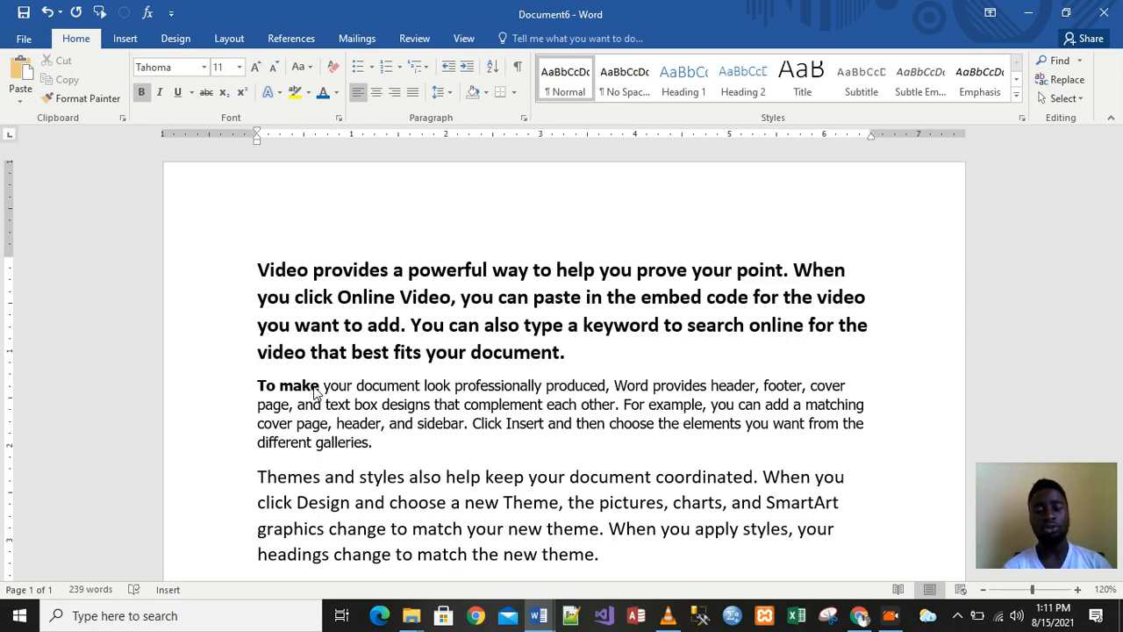
{"action": "left_click", "coordinate": [376, 423]}
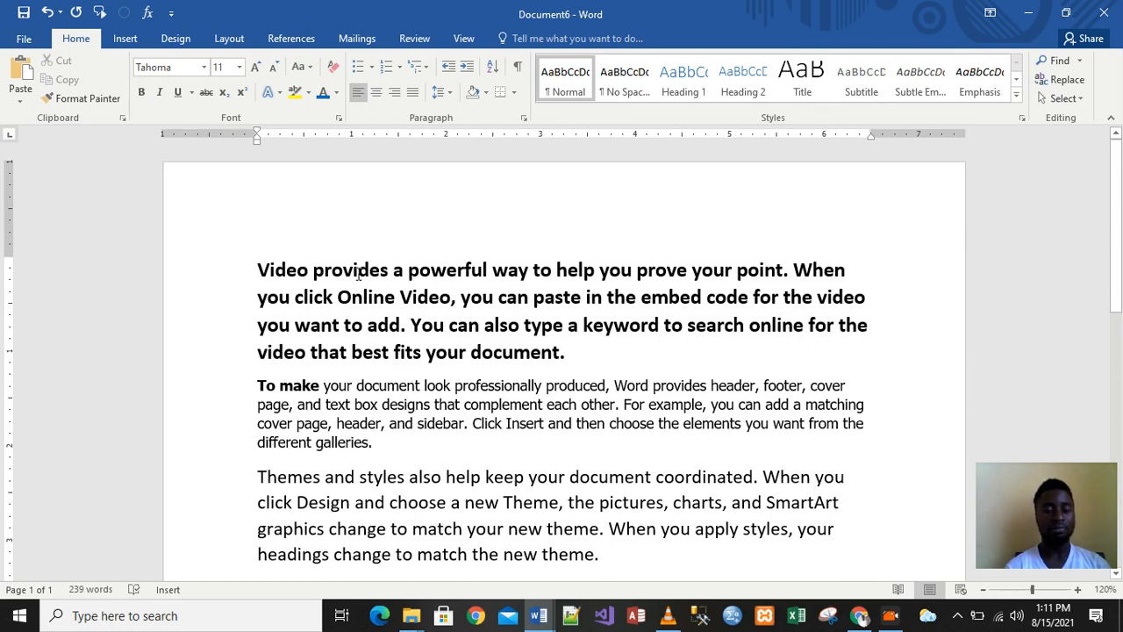
Italicize the whole 15 pt 'Themes and styles…' paragraph
{"action": "left_click_drag", "start_coordinate": [1119, 180], "coordinate": [1120, 251]}
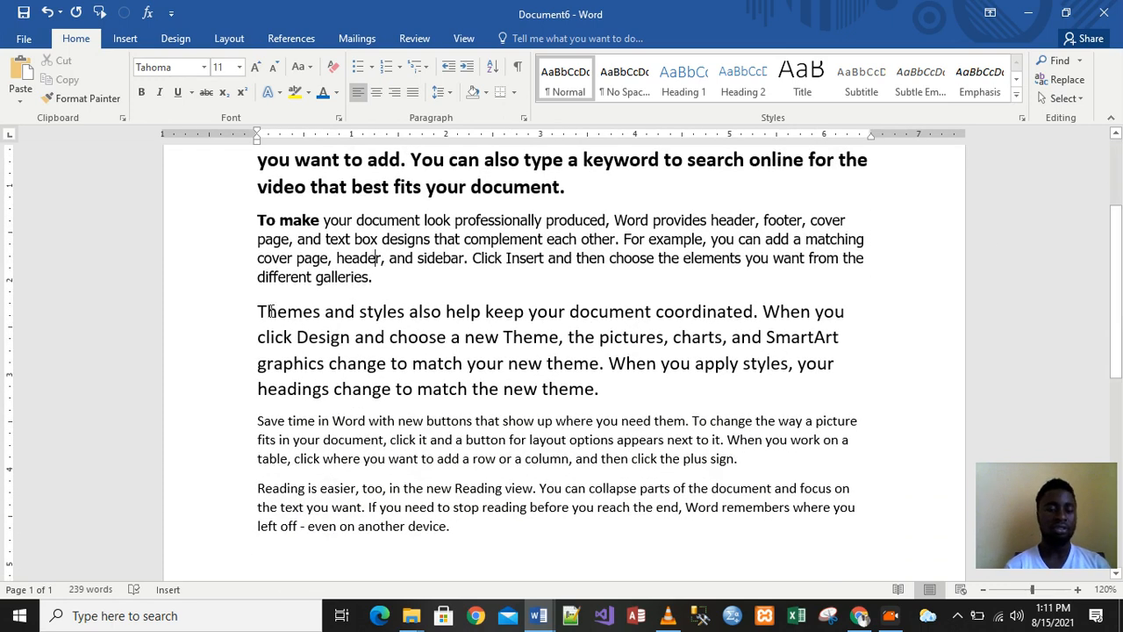
{"action": "left_click_drag", "start_coordinate": [263, 310], "coordinate": [703, 400]}
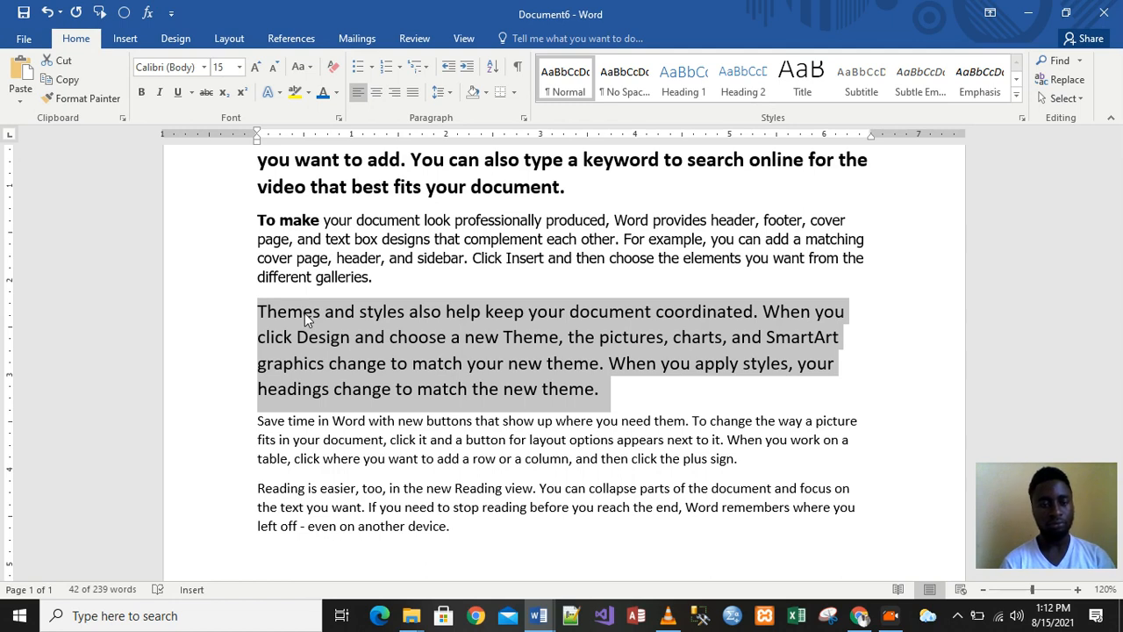
{"action": "left_click", "coordinate": [159, 93]}
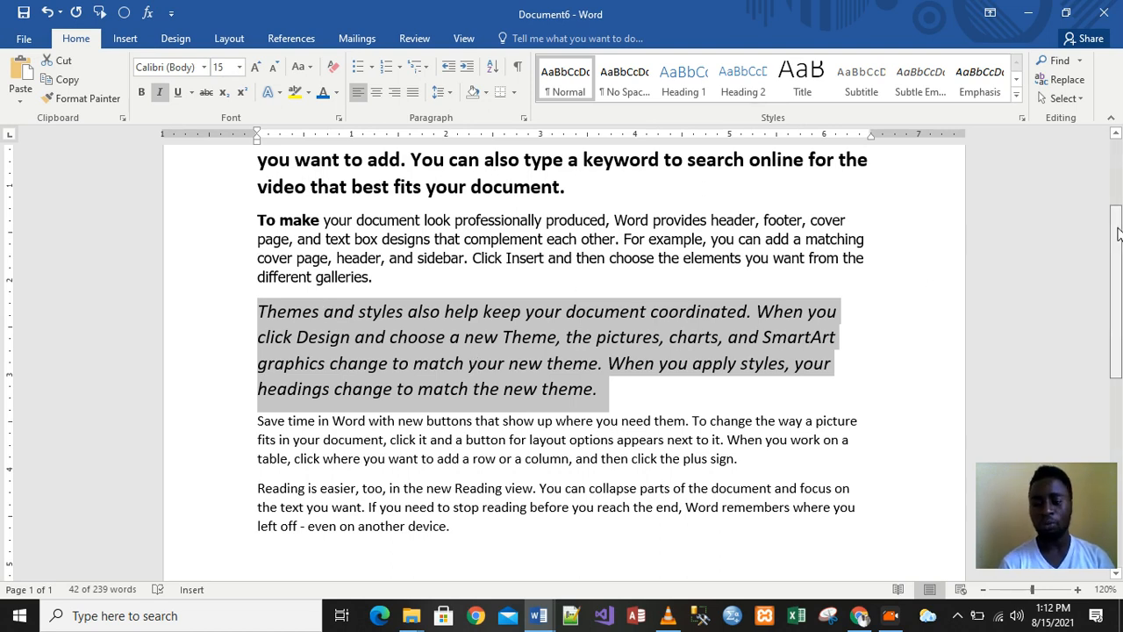
{"action": "scroll", "coordinate": [1117, 233], "scroll_direction": "down", "scroll_amount": 2}
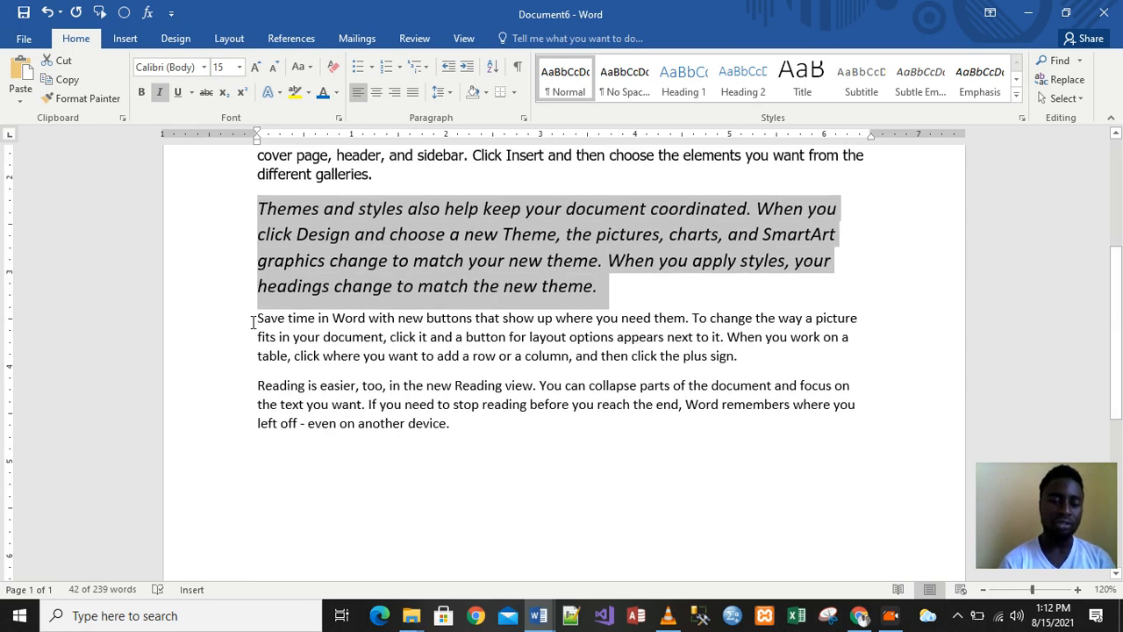
Underline the whole 'Save time in Word with new buttons…' paragraph
{"action": "left_click_drag", "start_coordinate": [260, 318], "coordinate": [772, 351]}
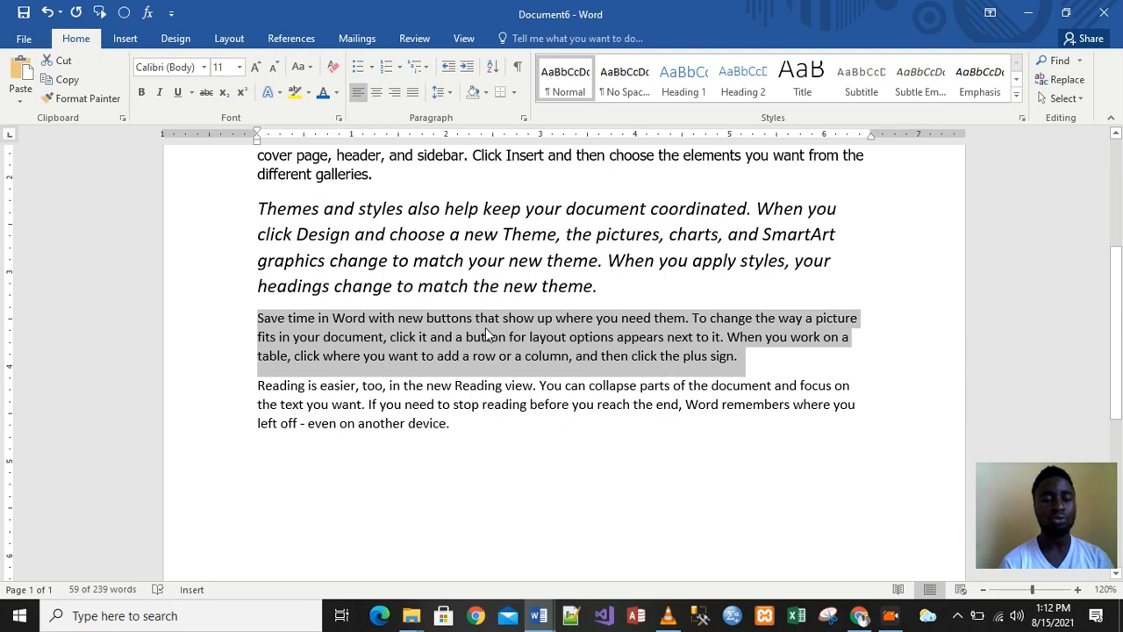
{"action": "left_click", "coordinate": [176, 93]}
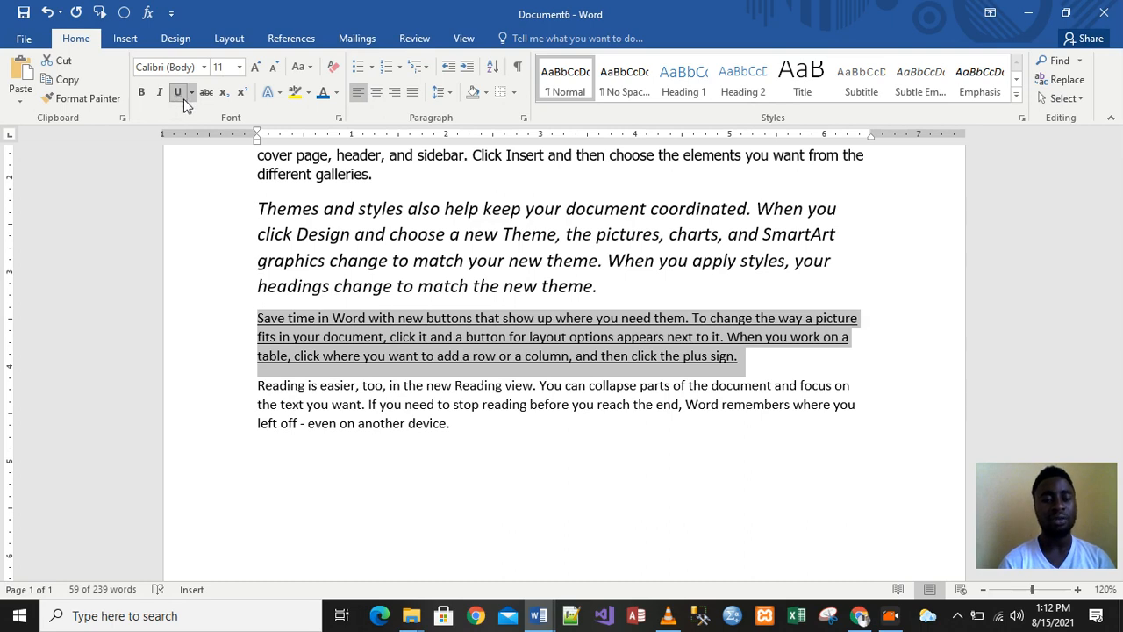
{"action": "left_click", "coordinate": [564, 608]}
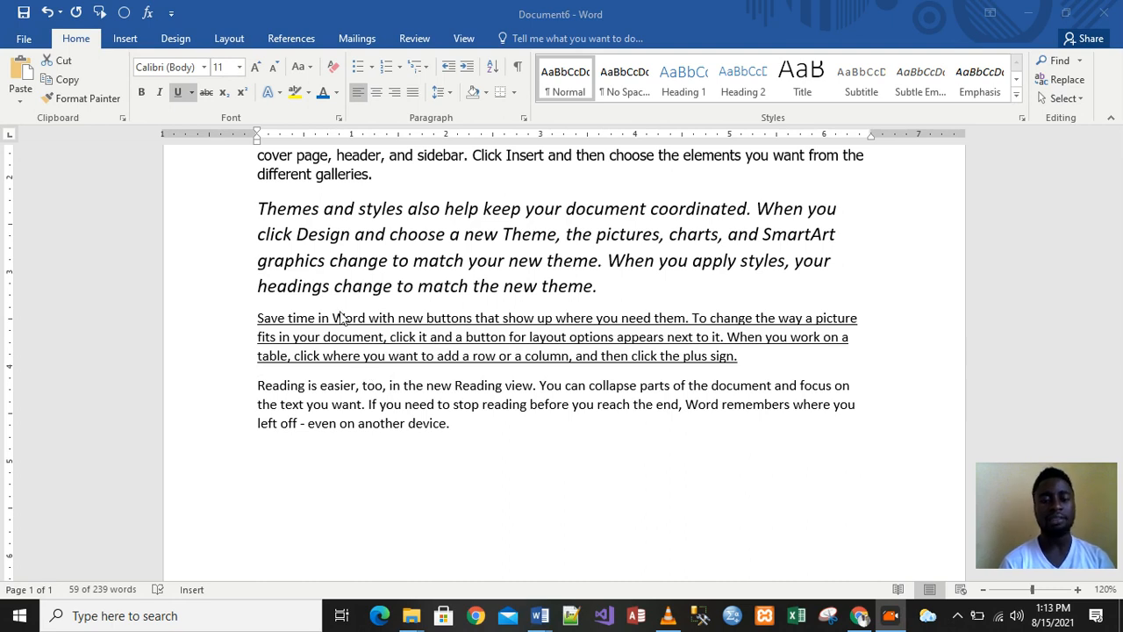
{"action": "left_click", "coordinate": [456, 430]}
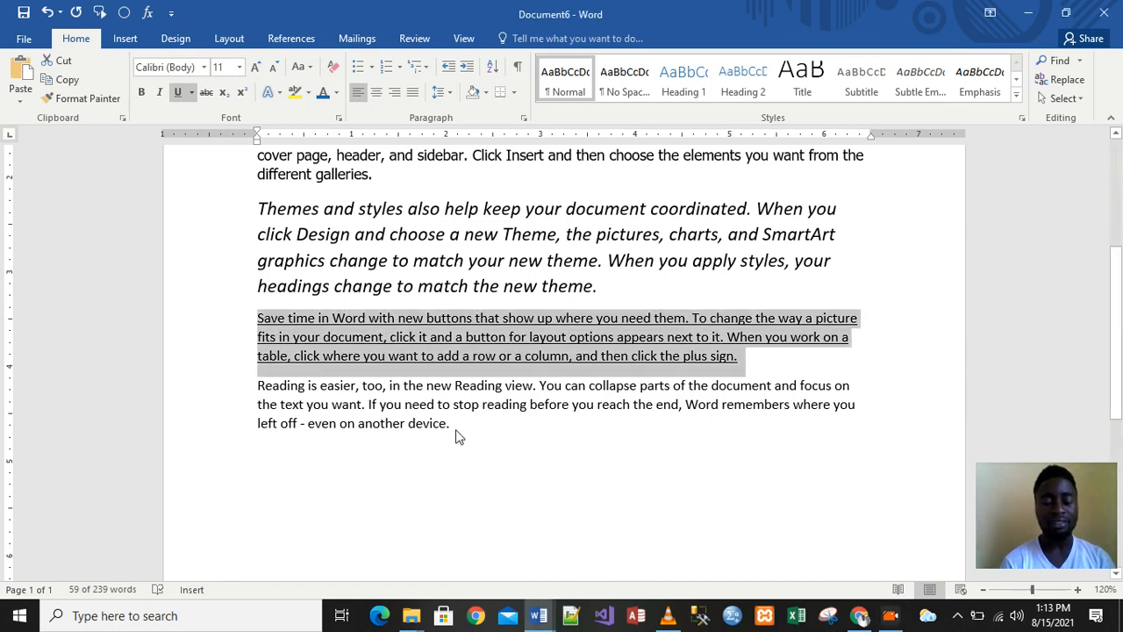
{"action": "double_click", "coordinate": [455, 427]}
{"action": "left_click", "coordinate": [455, 429]}
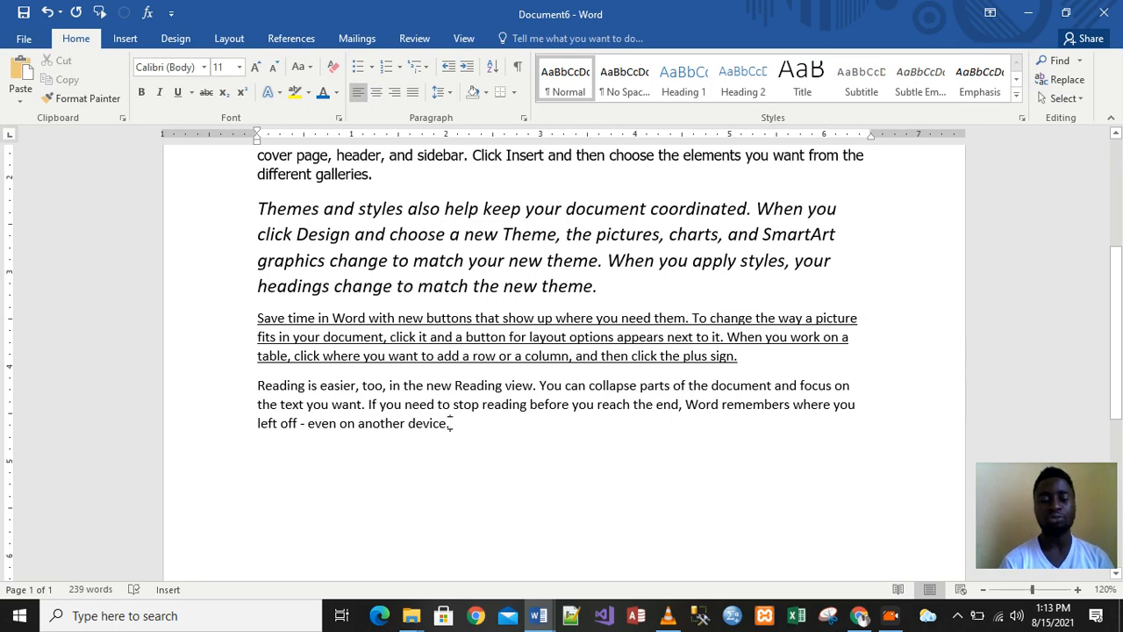
Apply strikethrough to the 'Reading is easier, too…' paragraph
{"action": "left_click_drag", "start_coordinate": [450, 424], "coordinate": [263, 390]}
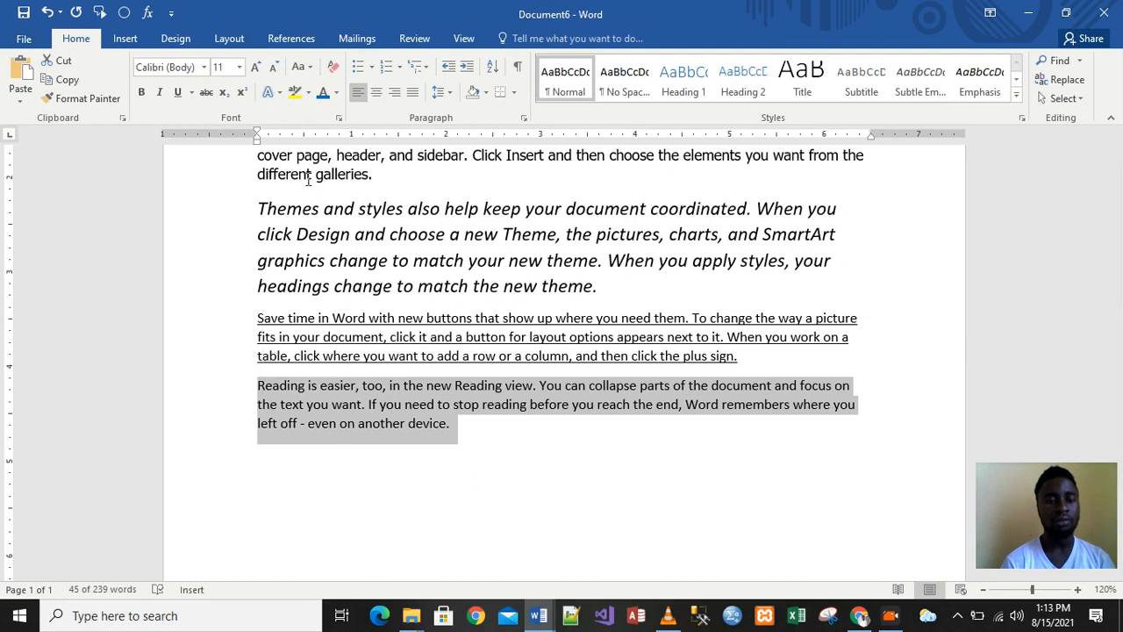
{"action": "left_click", "coordinate": [207, 95]}
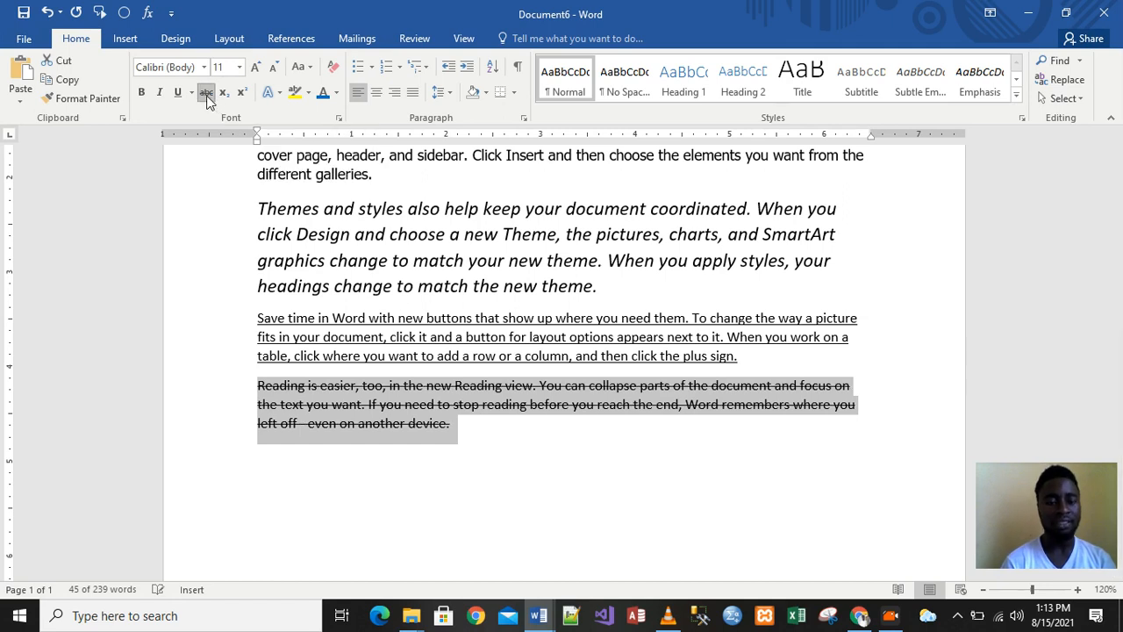
{"action": "left_click", "coordinate": [547, 449]}
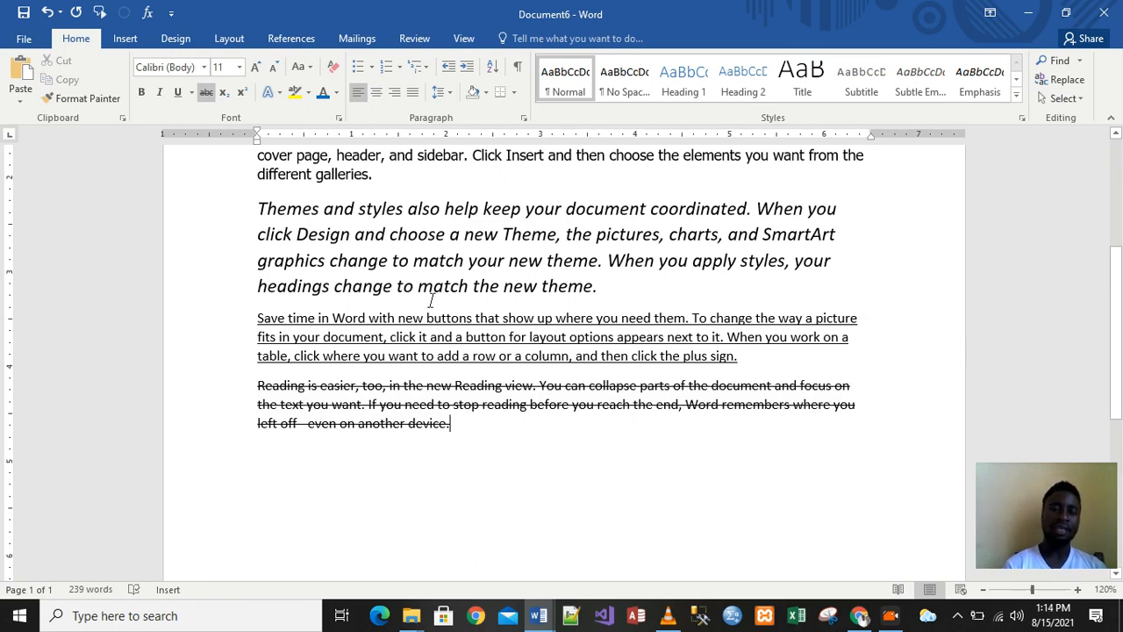
{"action": "left_click_drag", "start_coordinate": [1120, 232], "coordinate": [1119, 151]}
{"action": "left_click", "coordinate": [531, 351]}
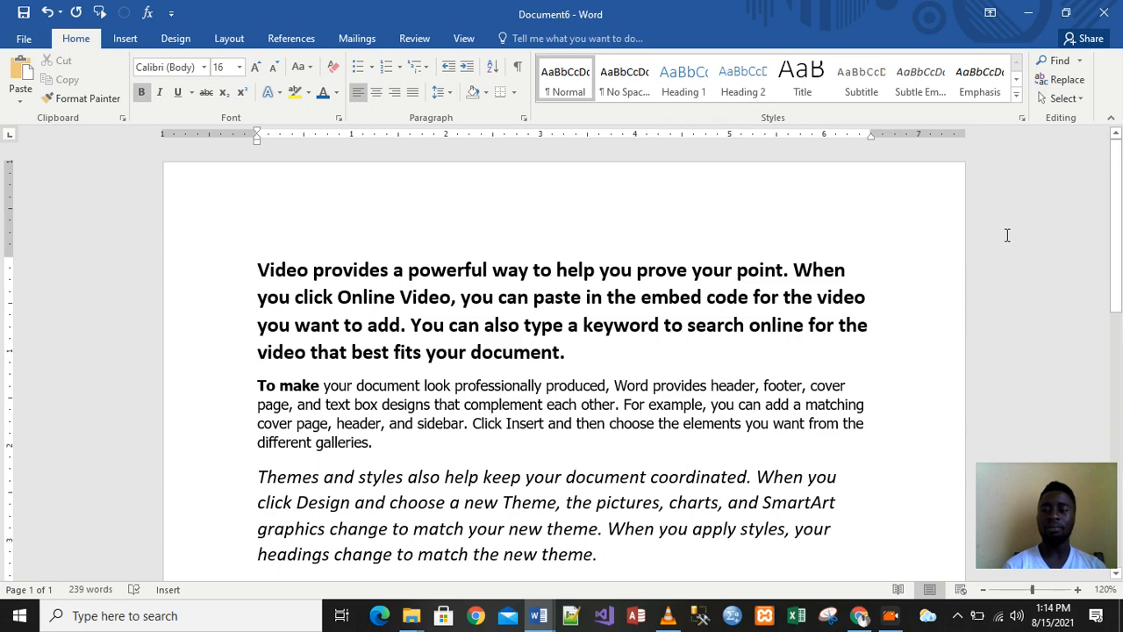
Clear all formatting from the 'Video provides…' and 'To make…' paragraphs
{"action": "left_click_drag", "start_coordinate": [1121, 218], "coordinate": [1120, 282]}
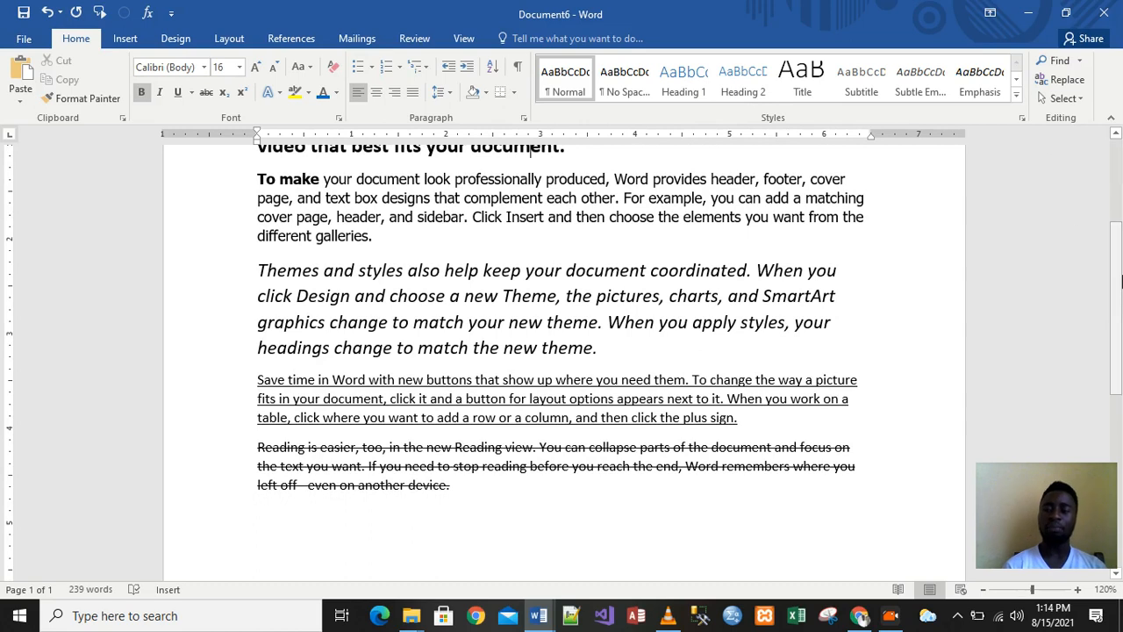
{"action": "left_click_drag", "start_coordinate": [1120, 274], "coordinate": [1119, 176]}
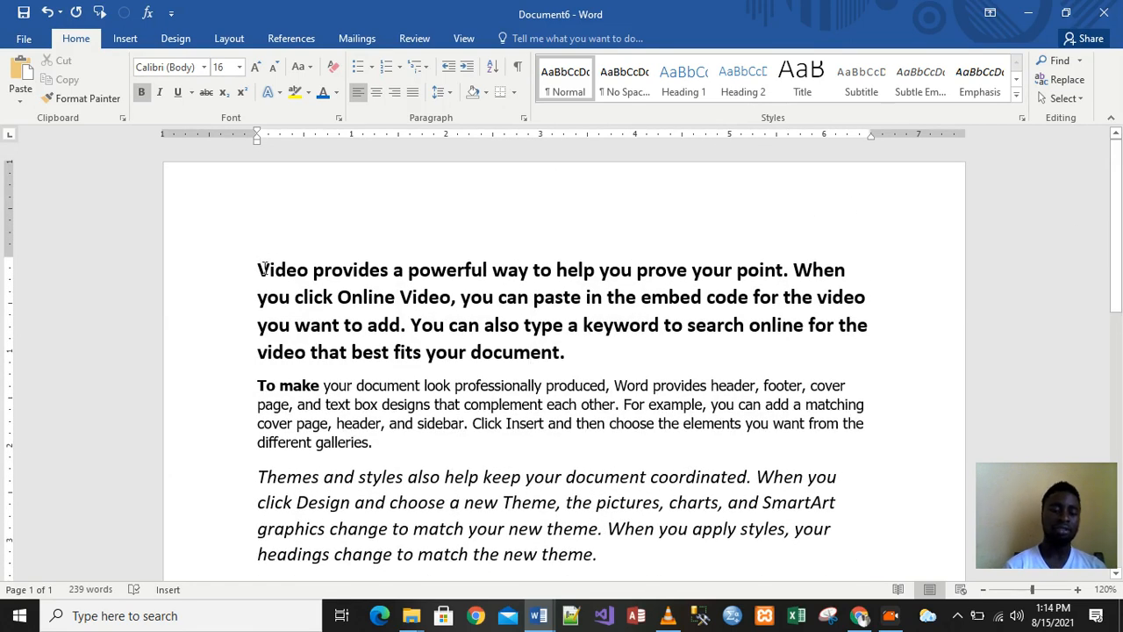
{"action": "left_click_drag", "start_coordinate": [260, 265], "coordinate": [575, 357]}
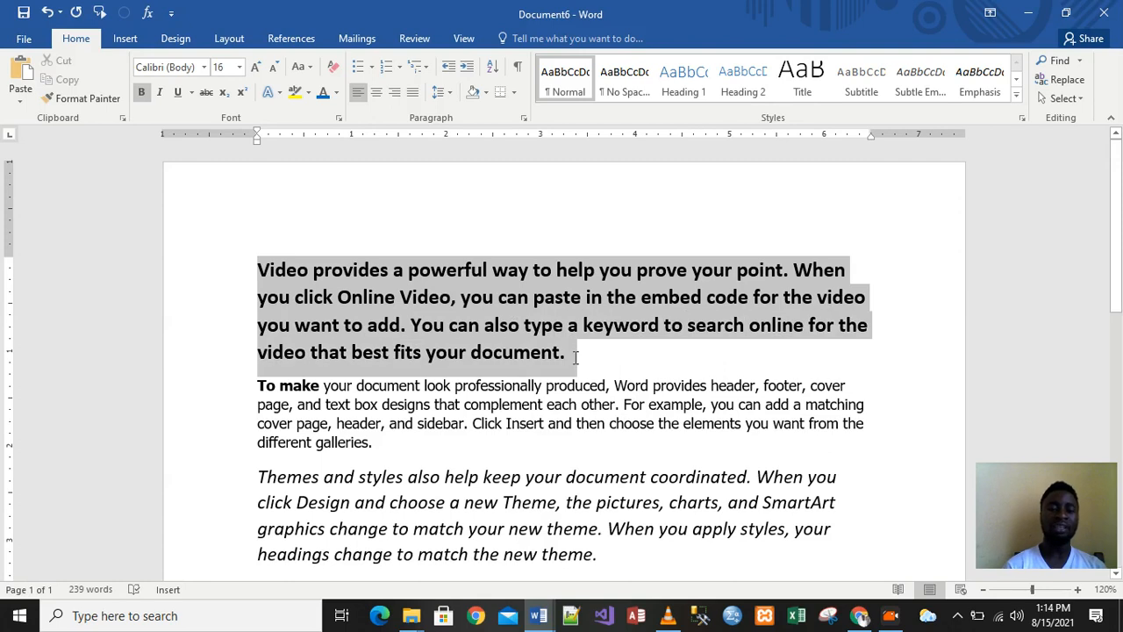
{"action": "left_click", "coordinate": [334, 69]}
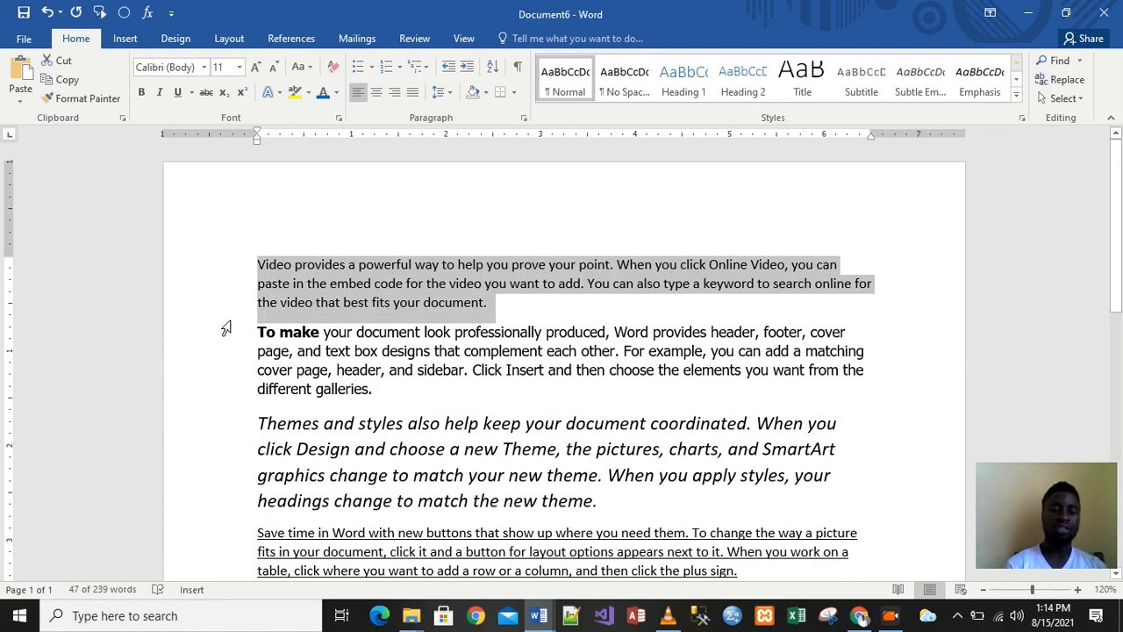
{"action": "left_click_drag", "start_coordinate": [258, 332], "coordinate": [407, 392]}
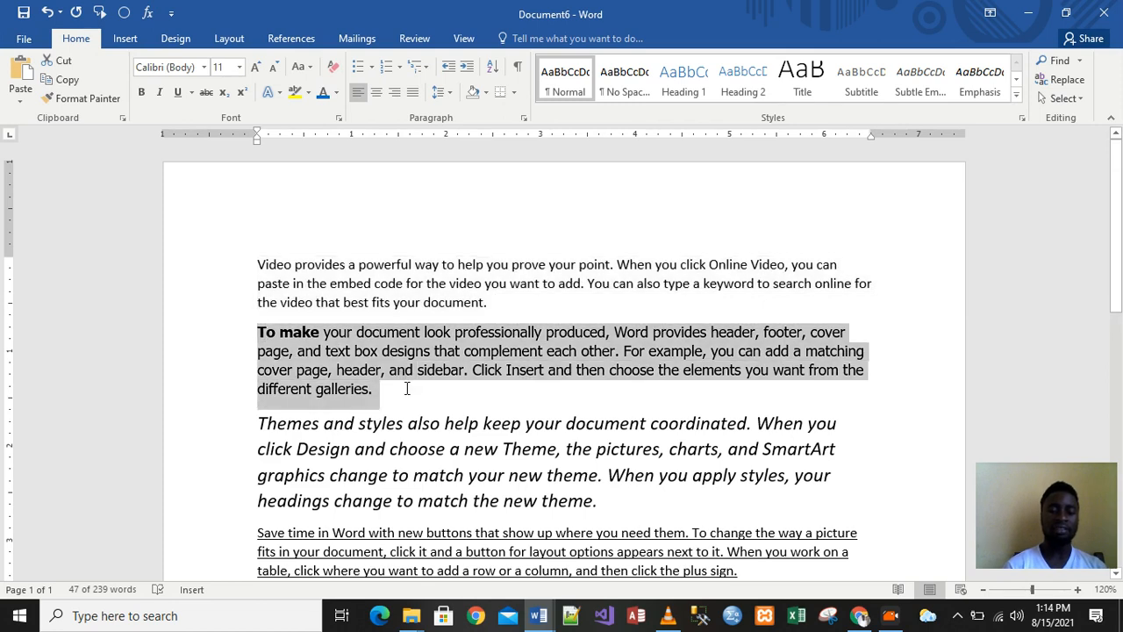
{"action": "left_click", "coordinate": [333, 68]}
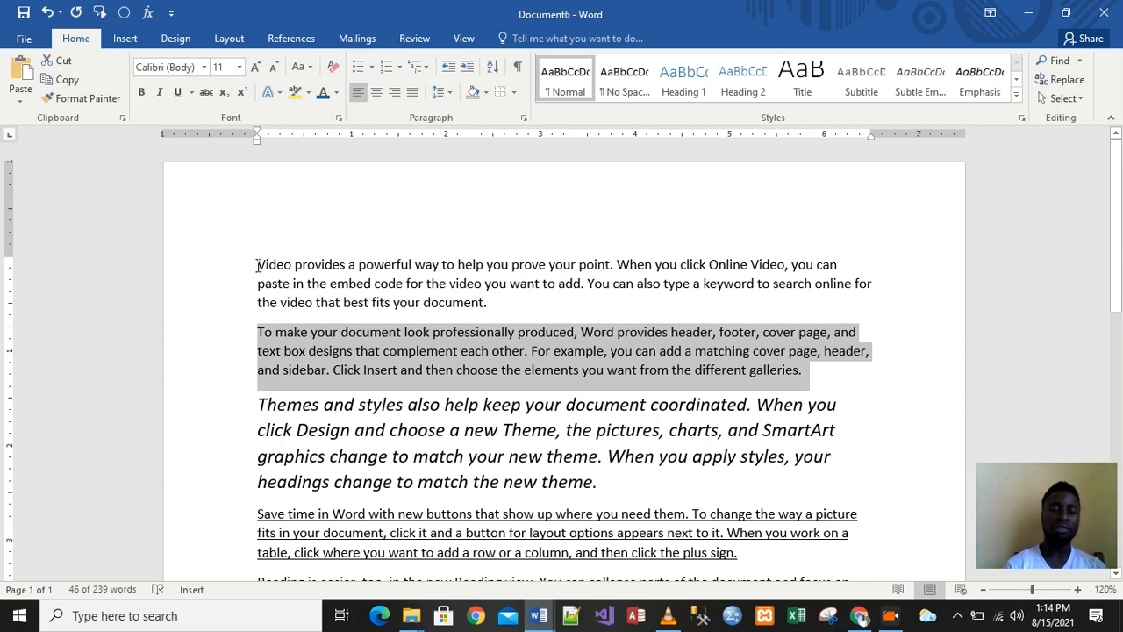
{"action": "left_click_drag", "start_coordinate": [259, 264], "coordinate": [460, 313]}
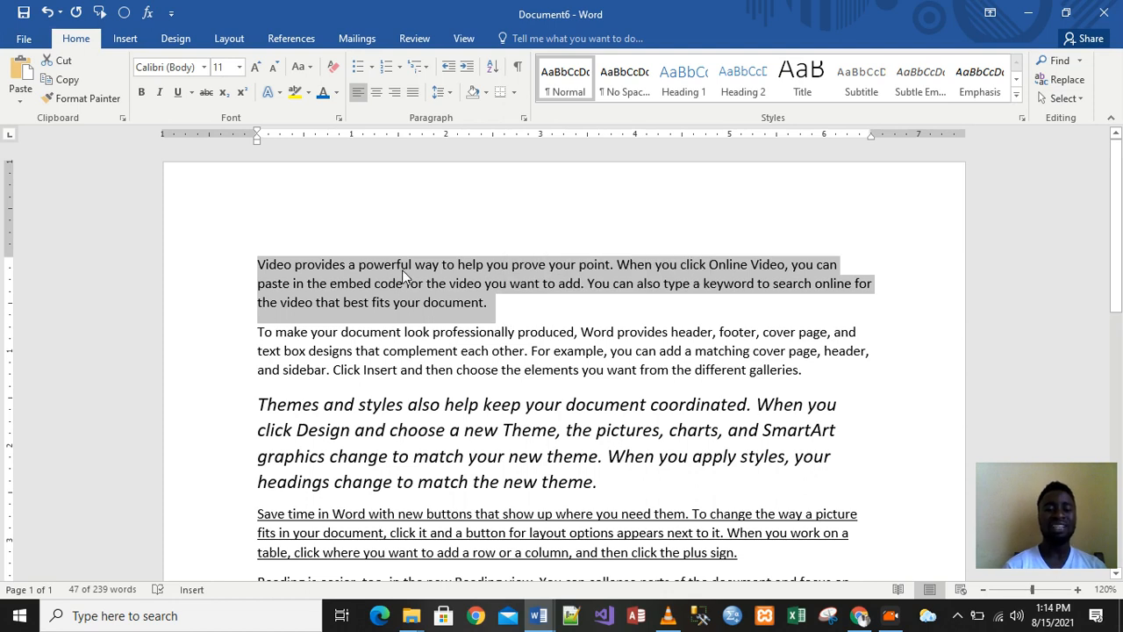
Make the 'Video provides a powerful way…' paragraph bold at 20 pt
{"action": "left_click", "coordinate": [141, 93]}
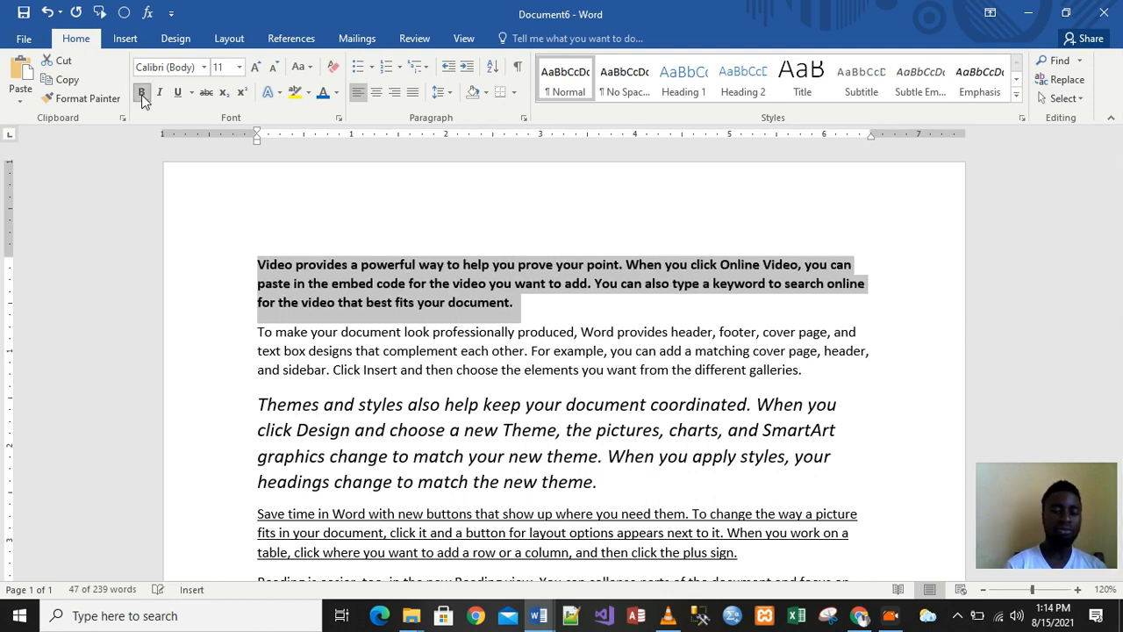
{"action": "left_click", "coordinate": [232, 67]}
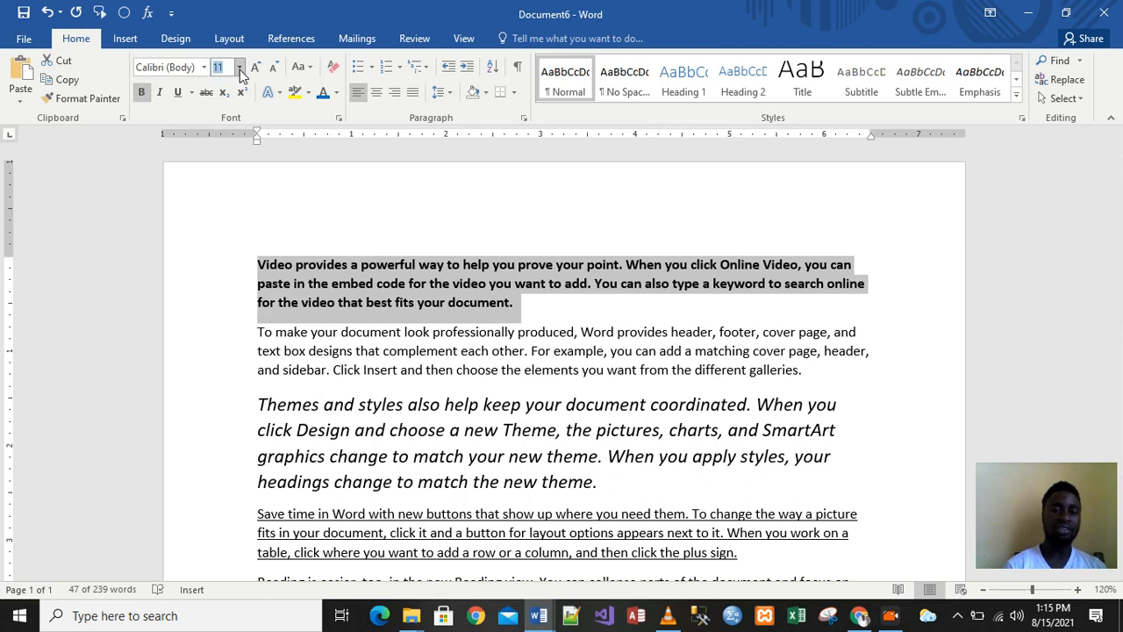
{"action": "left_click", "coordinate": [238, 68]}
{"action": "left_click", "coordinate": [221, 212]}
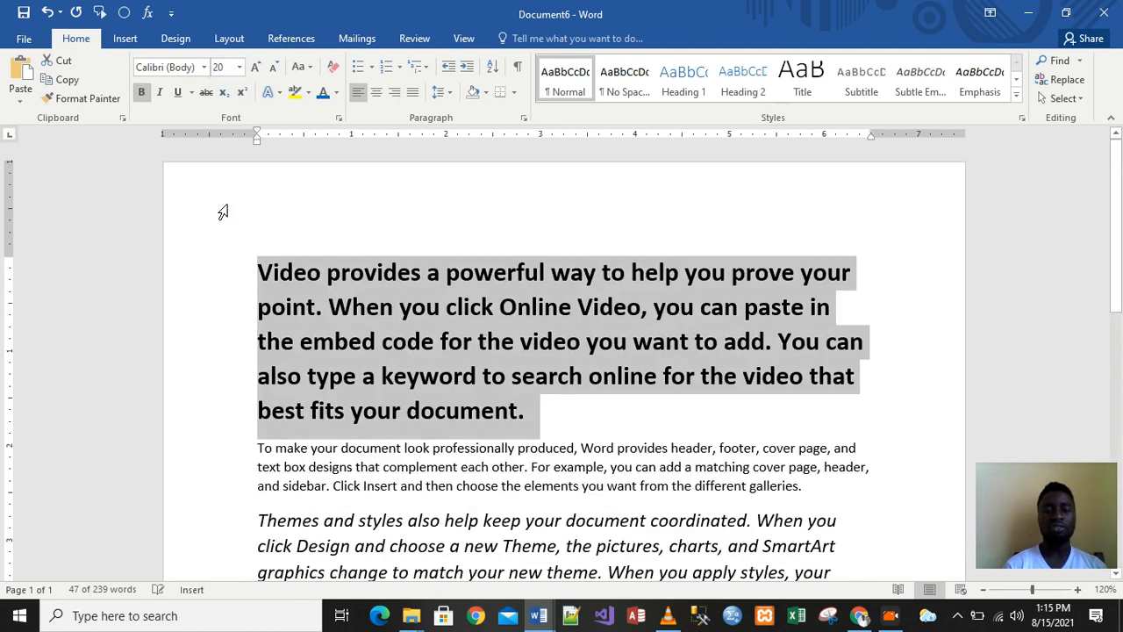
{"action": "left_click", "coordinate": [633, 439]}
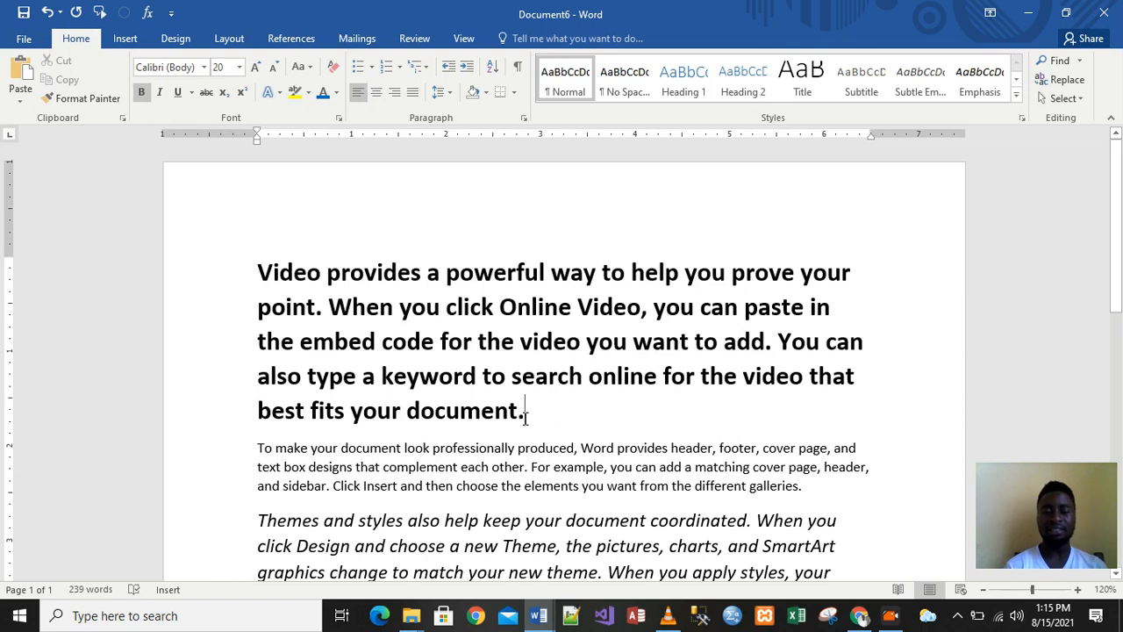
{"action": "left_click_drag", "start_coordinate": [498, 404], "coordinate": [311, 288]}
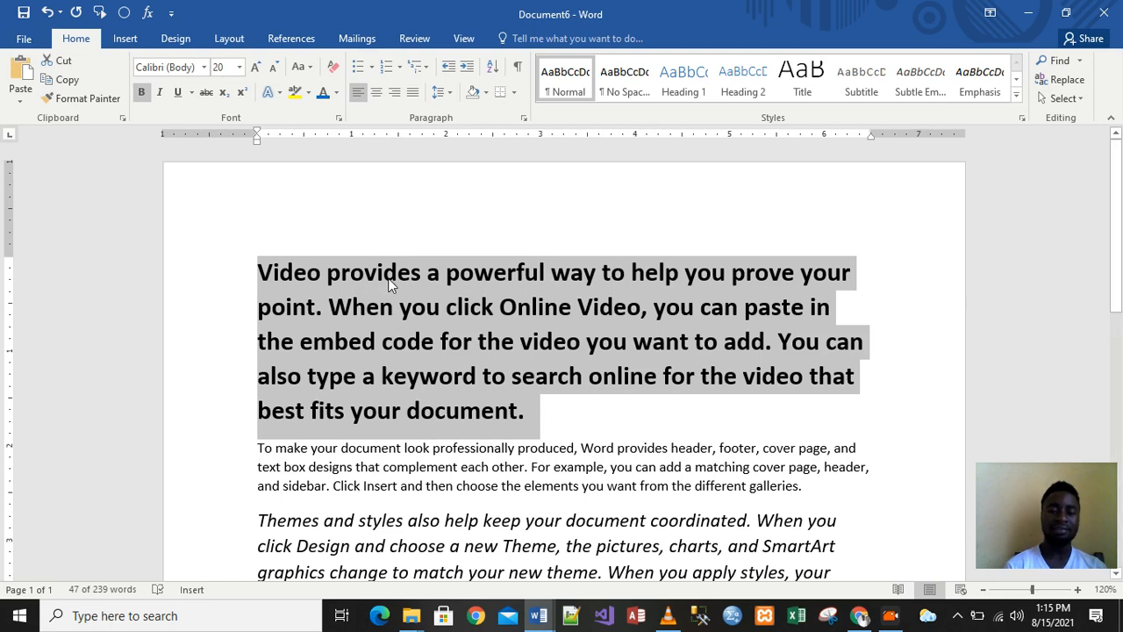
Clear all formatting from the first paragraph and the italic Themes and styles paragraph
{"action": "left_click", "coordinate": [335, 74]}
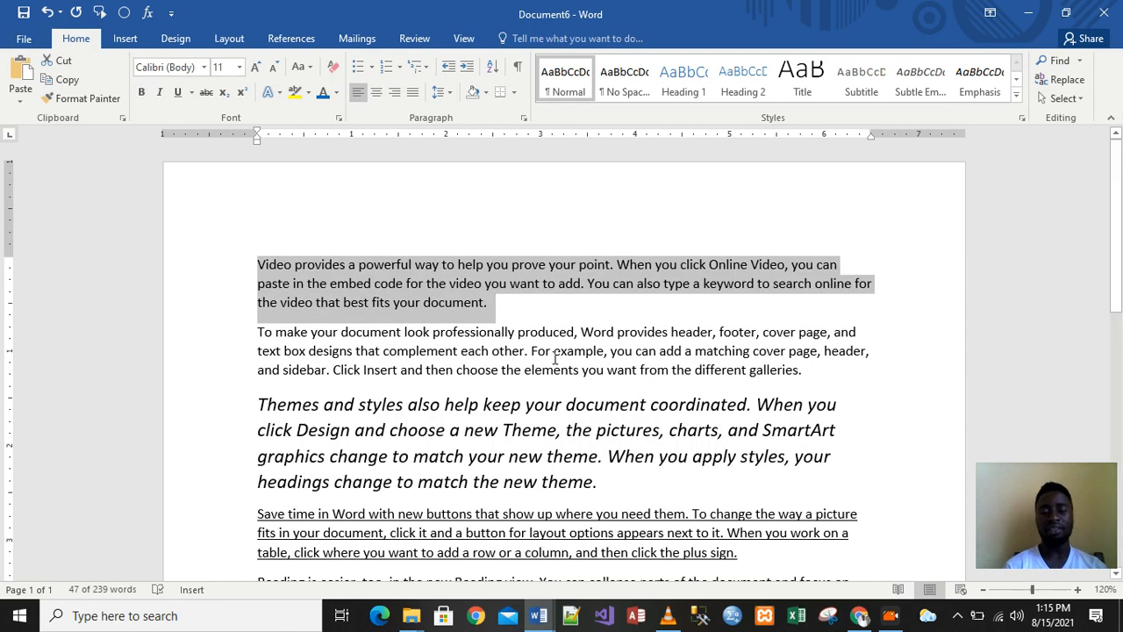
{"action": "left_click_drag", "start_coordinate": [258, 403], "coordinate": [629, 478]}
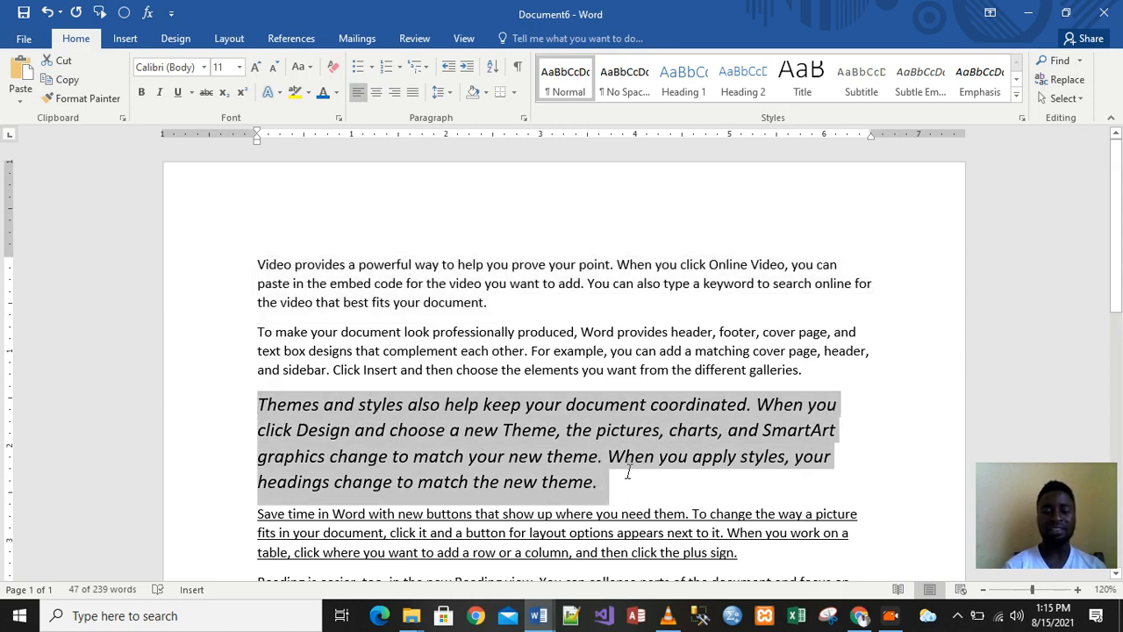
{"action": "left_click", "coordinate": [334, 69]}
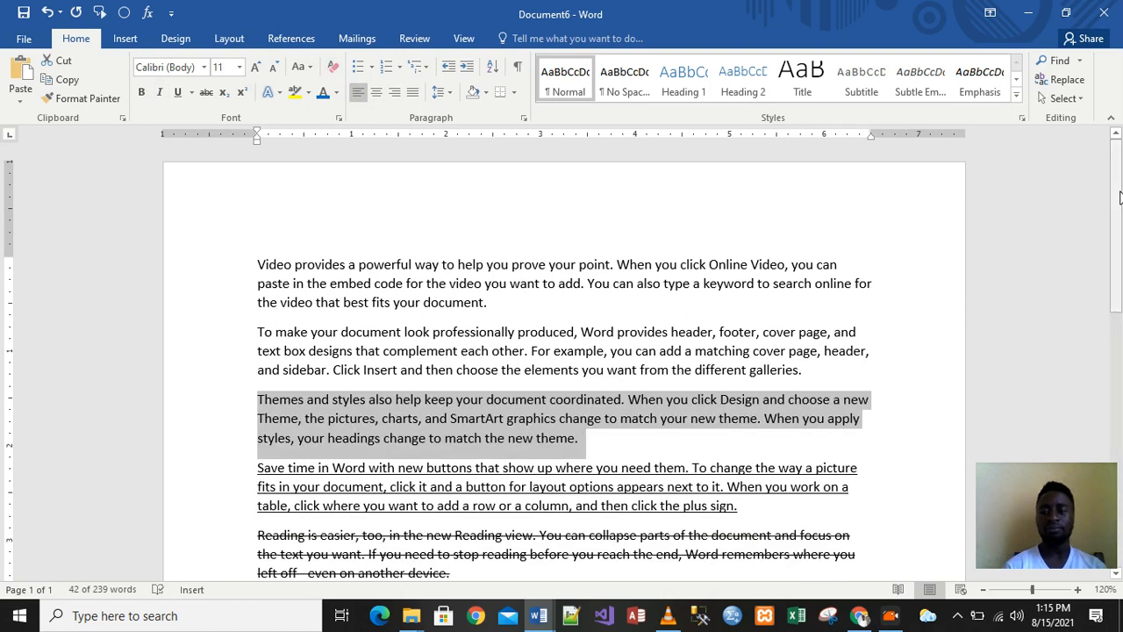
{"action": "scroll", "coordinate": [1119, 195], "scroll_direction": "down", "scroll_amount": 2}
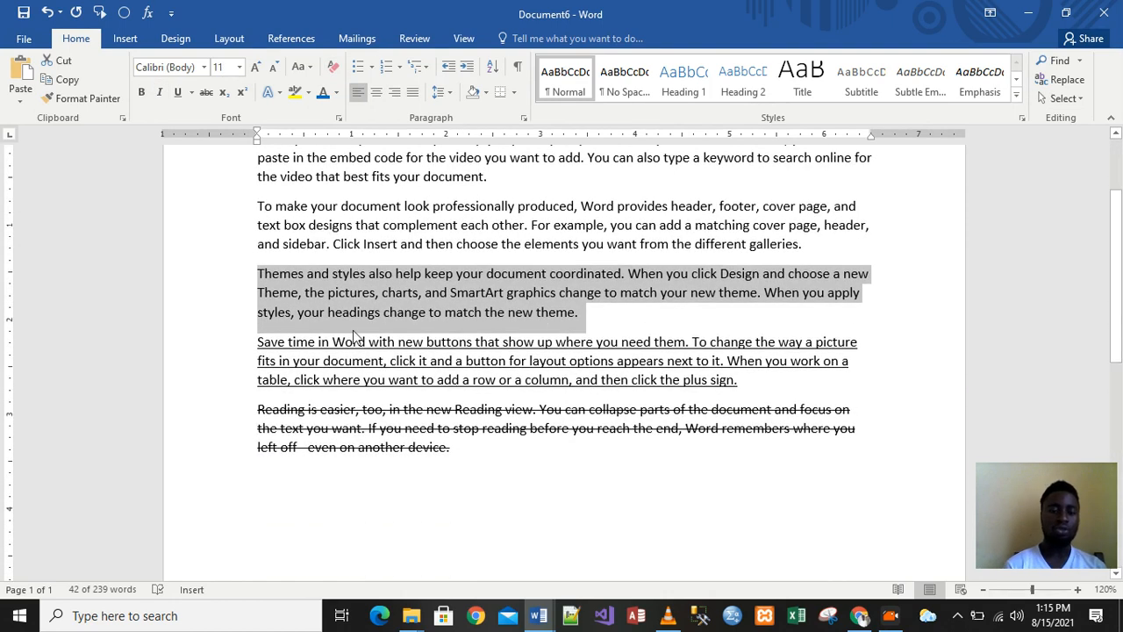
Remove the underline from the Save time paragraph and the strikethrough from Reading is easier
{"action": "left_click_drag", "start_coordinate": [256, 343], "coordinate": [750, 394]}
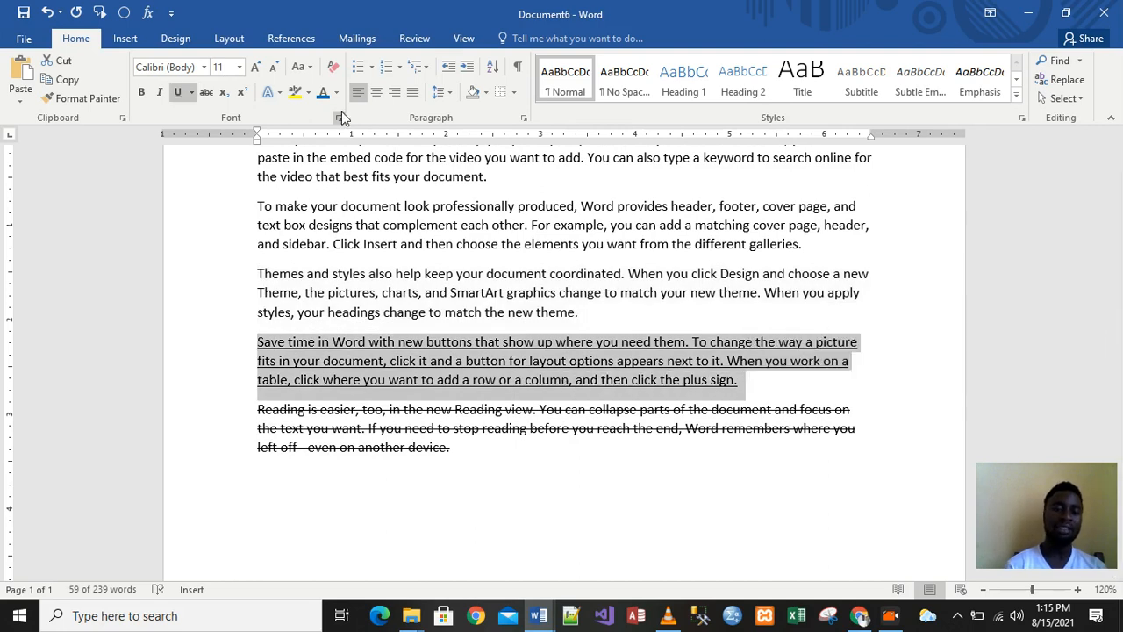
{"action": "left_click", "coordinate": [338, 67]}
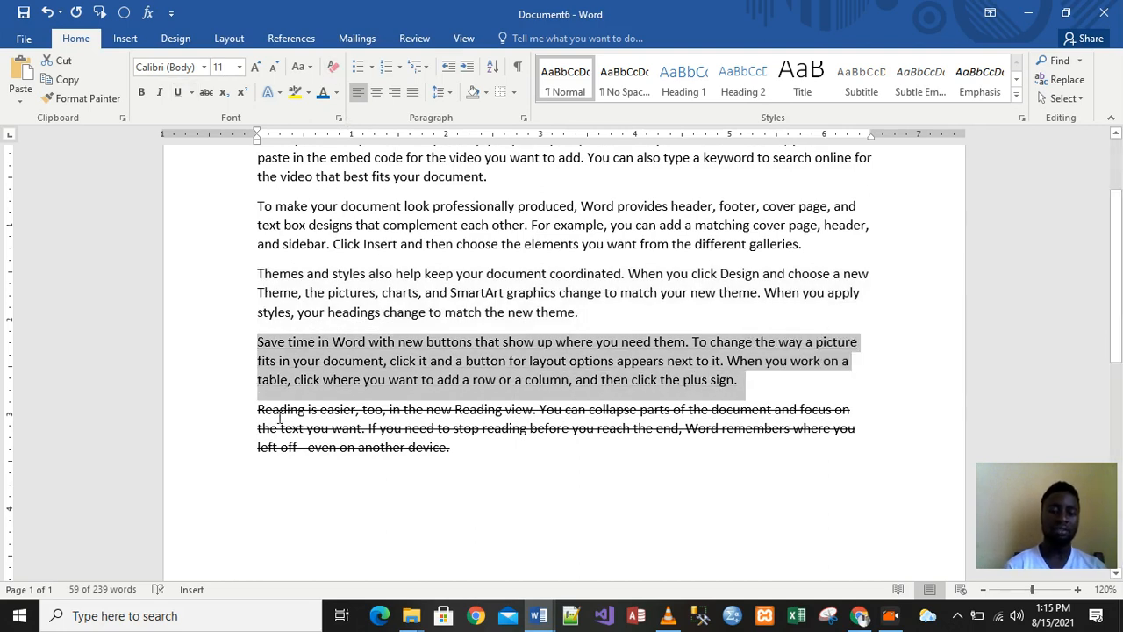
{"action": "left_click_drag", "start_coordinate": [256, 409], "coordinate": [479, 448]}
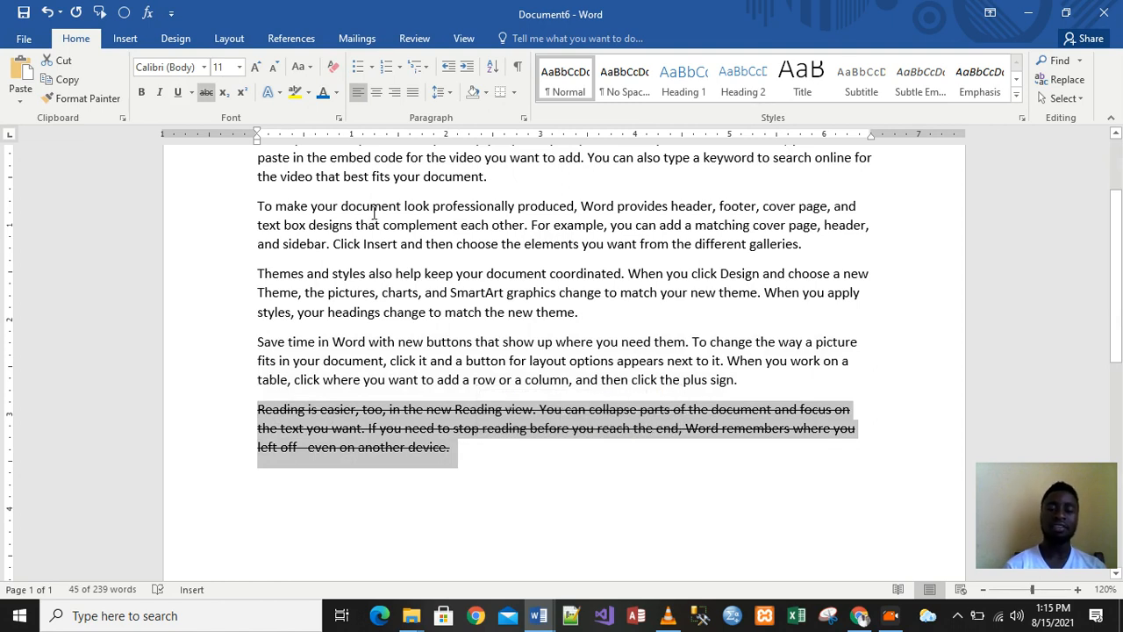
{"action": "left_click", "coordinate": [333, 70]}
{"action": "left_click", "coordinate": [457, 273]}
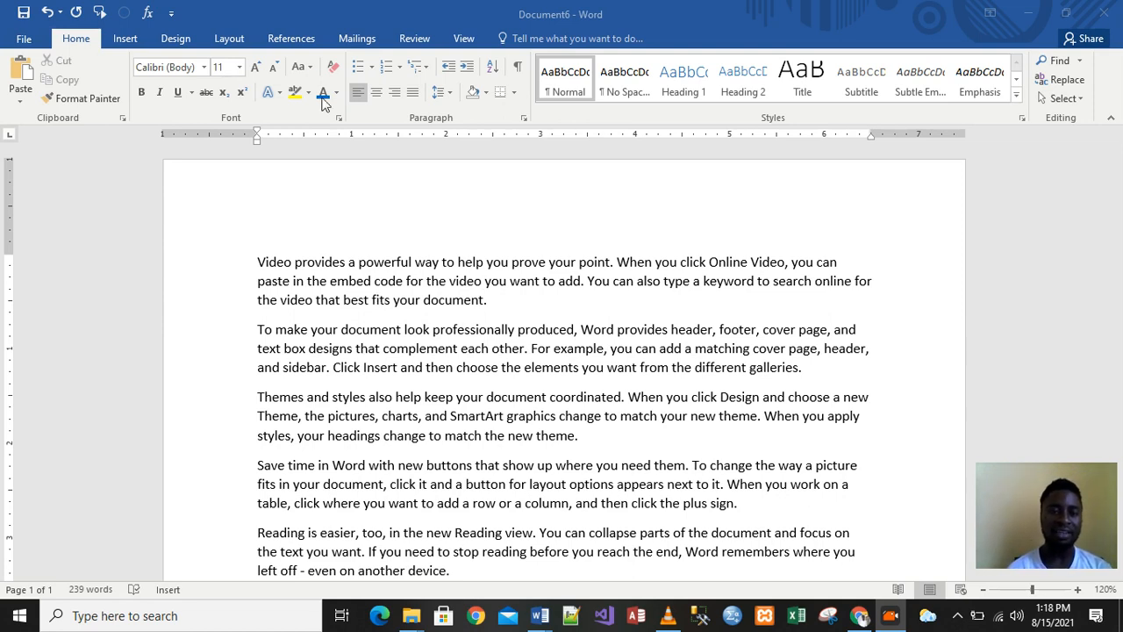
{"action": "left_click", "coordinate": [311, 68]}
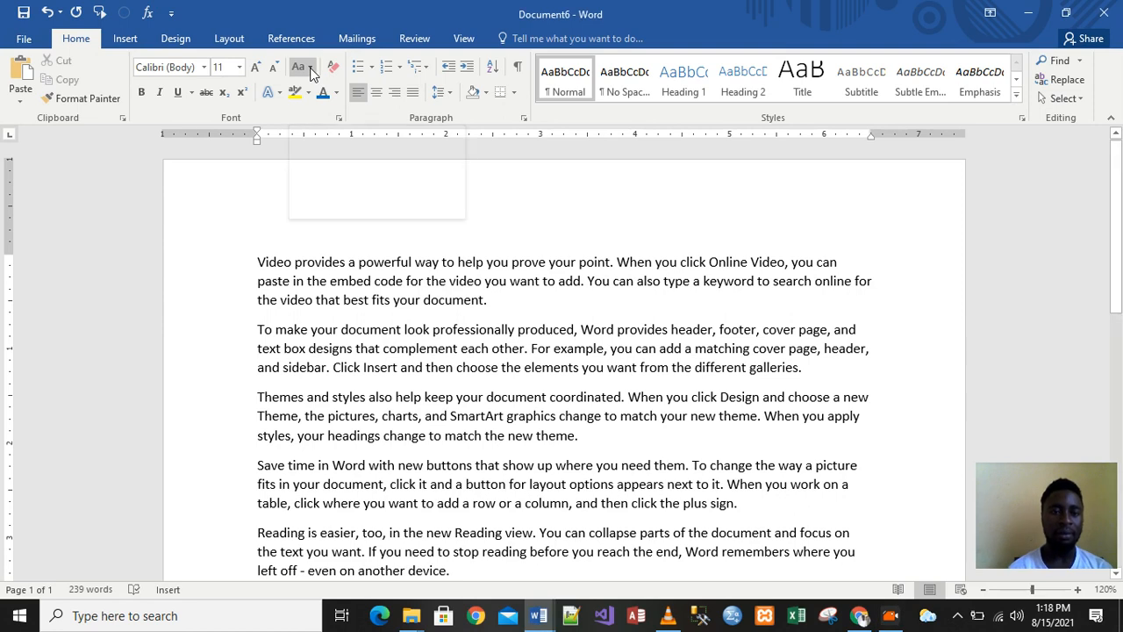
{"action": "left_click", "coordinate": [310, 68]}
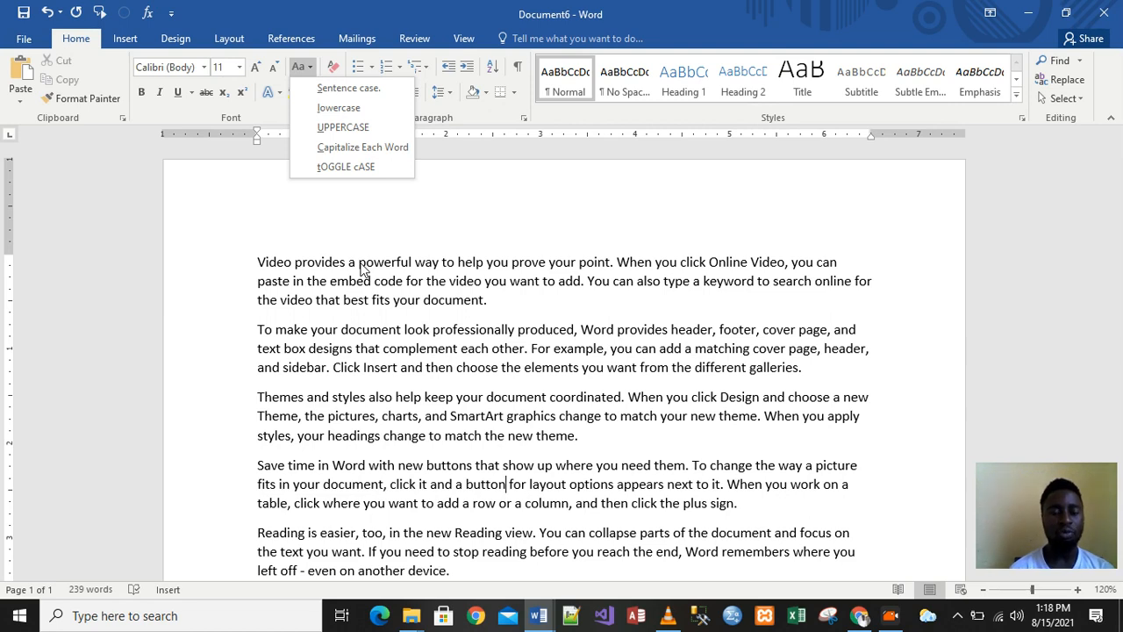
{"action": "left_click", "coordinate": [377, 316]}
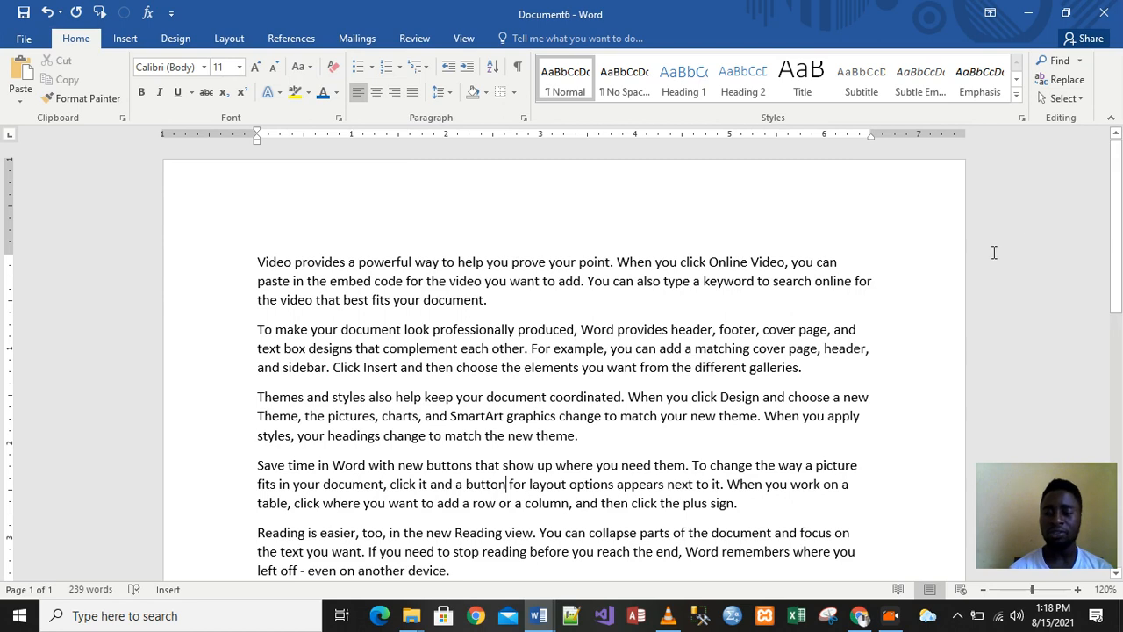
{"action": "mouse_move", "coordinate": [1117, 201]}
{"action": "left_mouse_down"}
{"action": "mouse_move", "coordinate": [1119, 303]}
{"action": "mouse_move", "coordinate": [1121, 182]}
{"action": "left_mouse_up"}
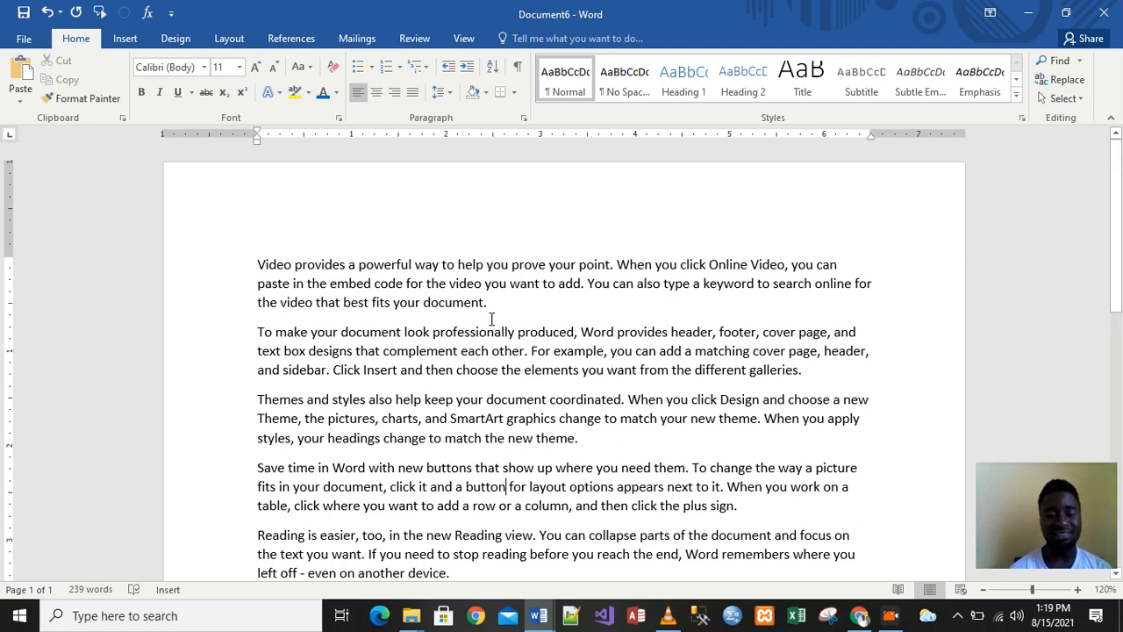
{"action": "left_click", "coordinate": [310, 69]}
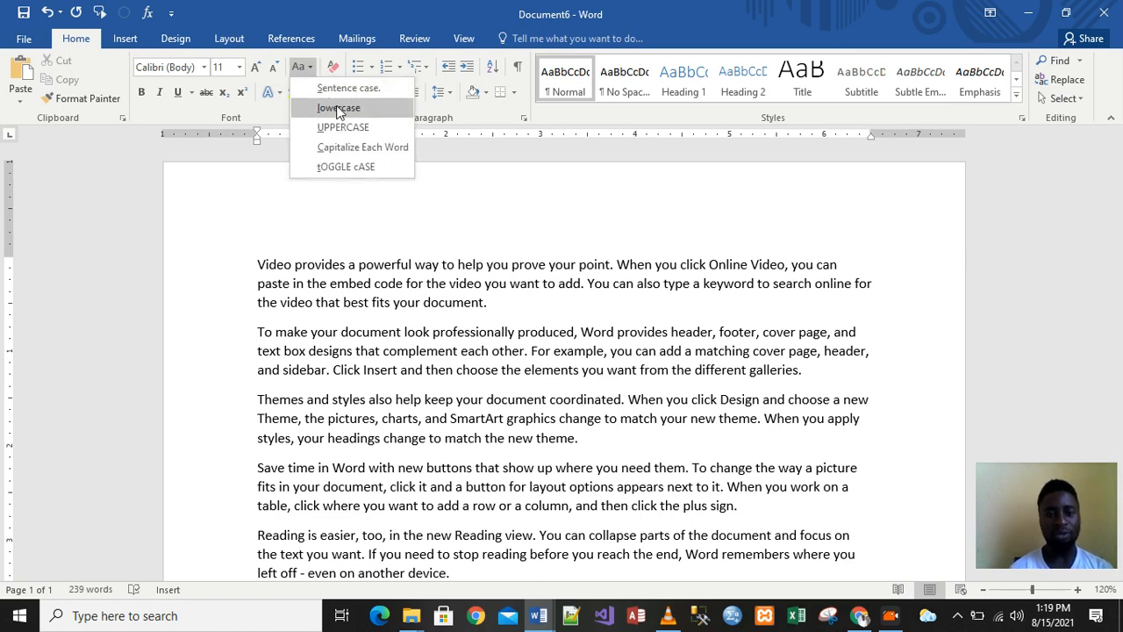
{"action": "left_click", "coordinate": [493, 299]}
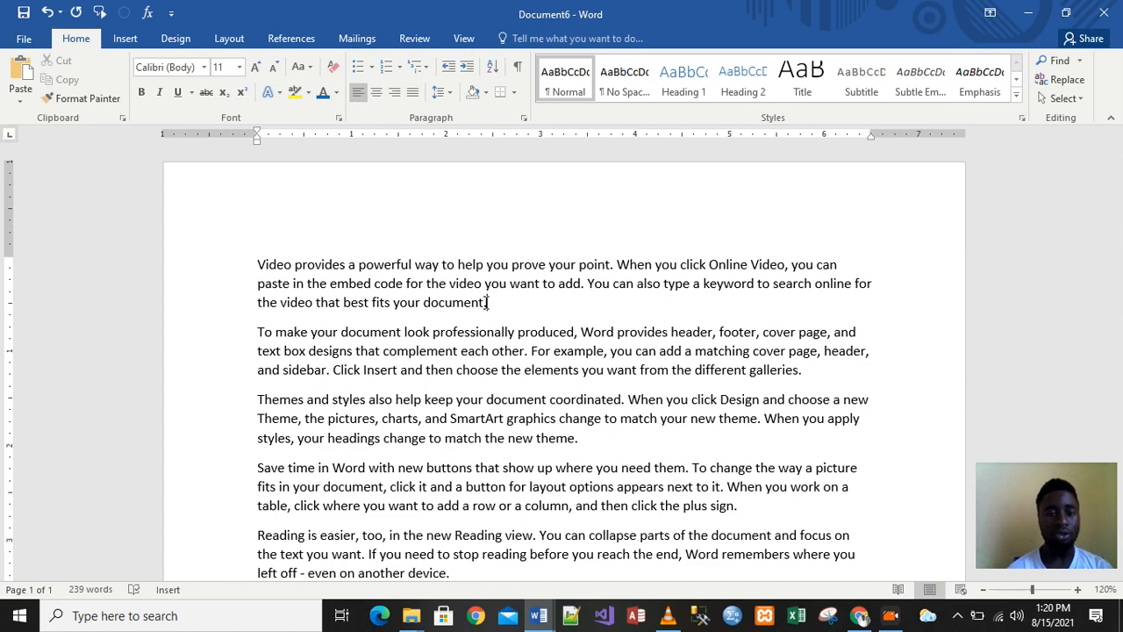
{"action": "left_click", "coordinate": [311, 67]}
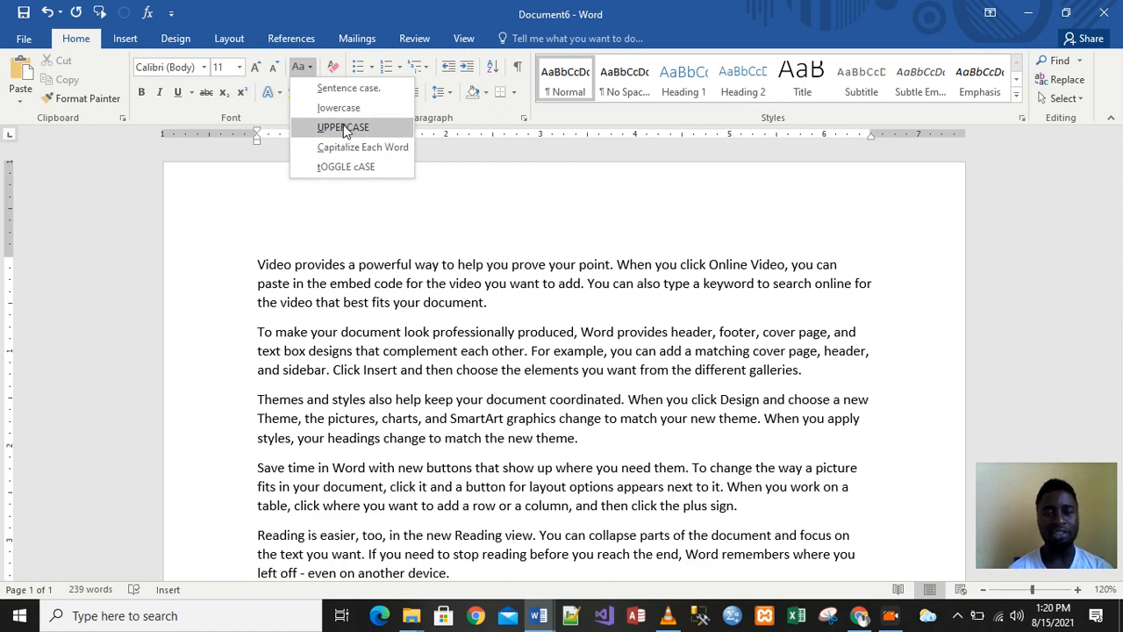
{"action": "left_click", "coordinate": [432, 323]}
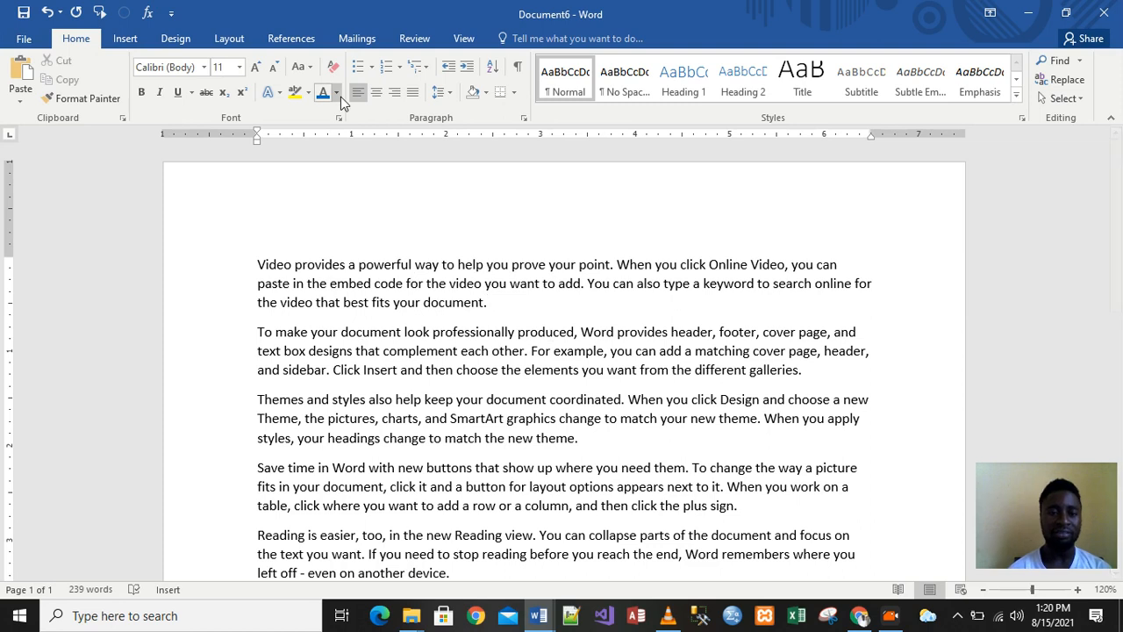
{"action": "left_click", "coordinate": [307, 67]}
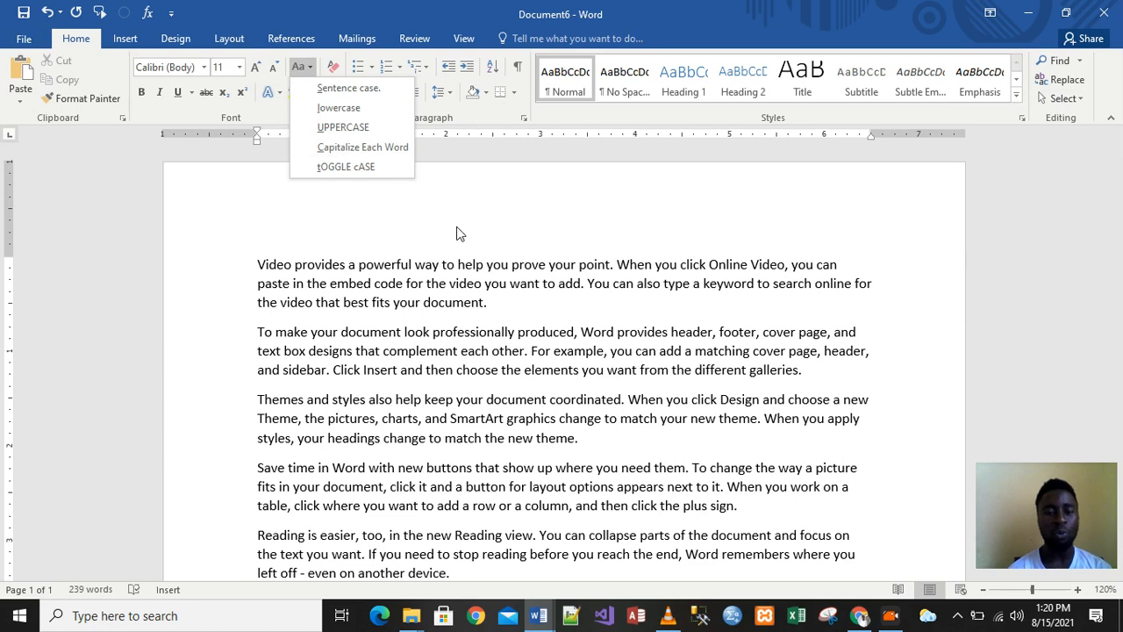
{"action": "left_click", "coordinate": [411, 280]}
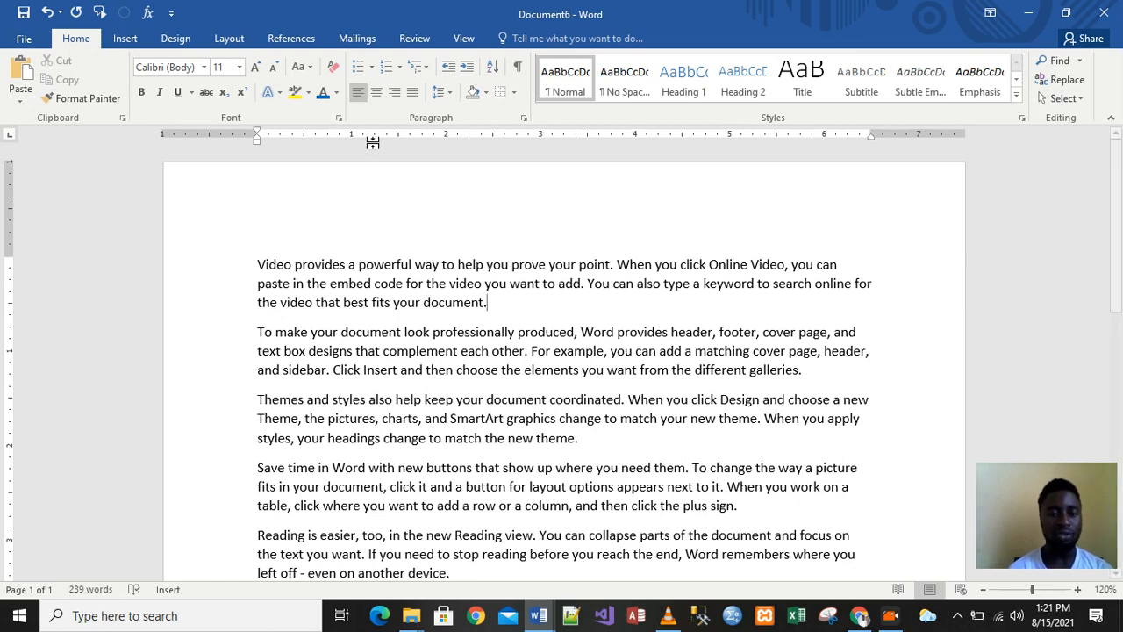
{"action": "left_click", "coordinate": [309, 67]}
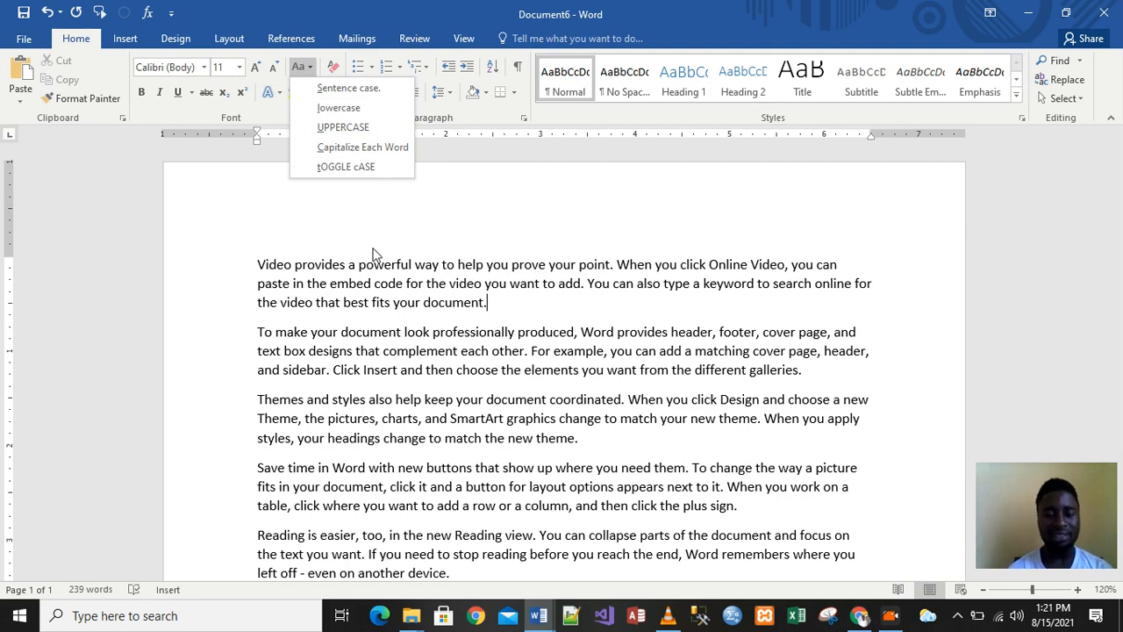
{"action": "left_click", "coordinate": [393, 313]}
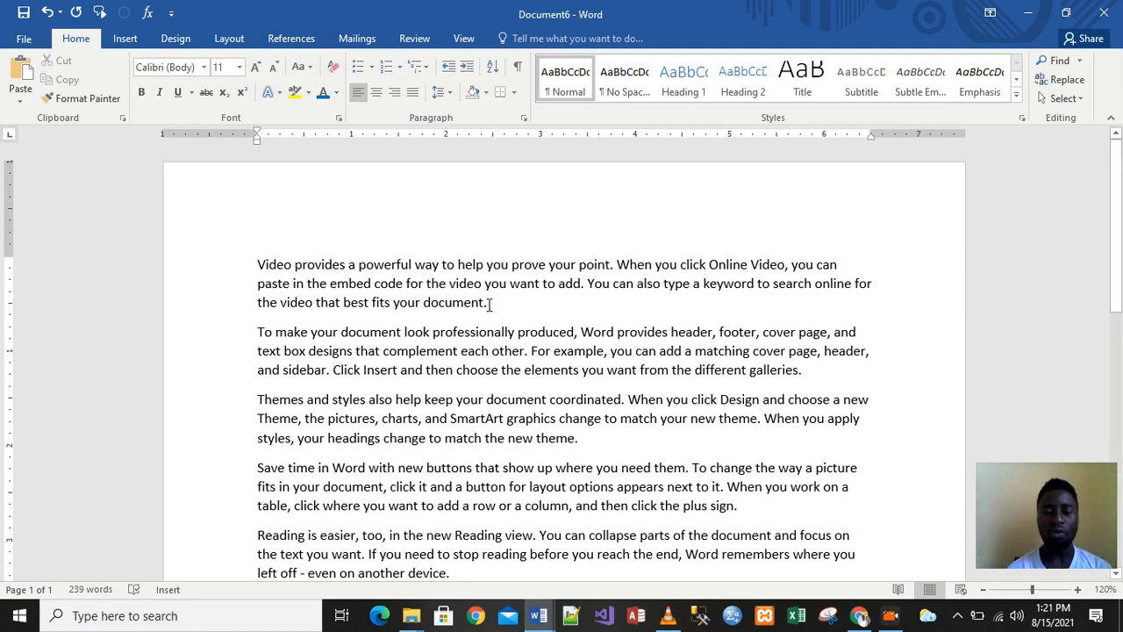
Change the first paragraph, 'video provides a powerful way…', to lowercase with Change Case
{"action": "left_click_drag", "start_coordinate": [489, 302], "coordinate": [257, 264]}
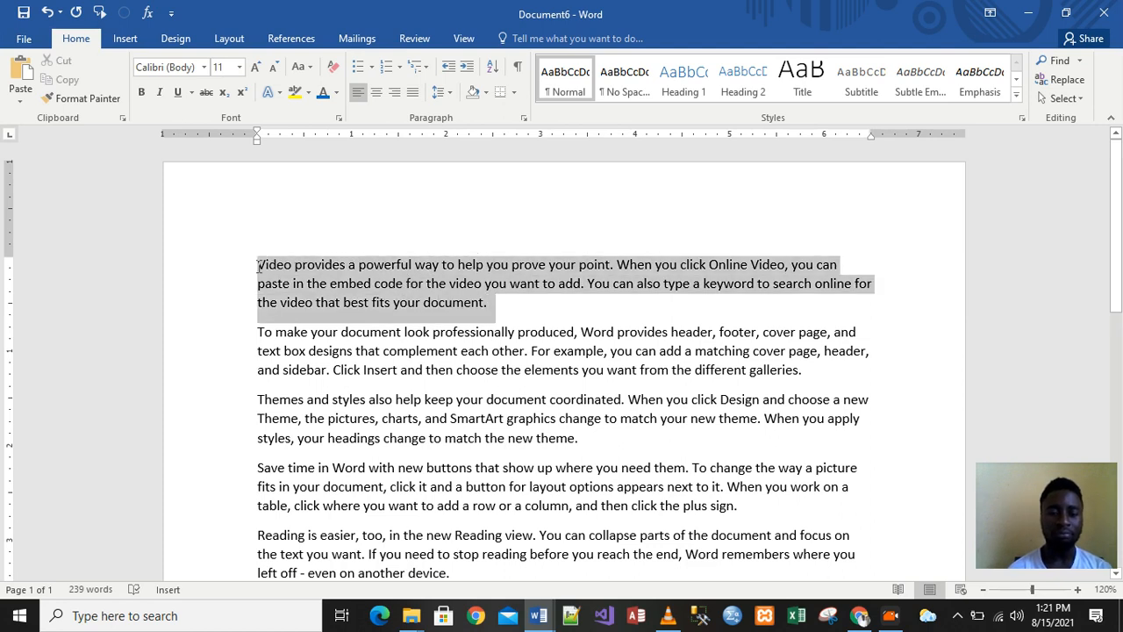
{"action": "left_click", "coordinate": [463, 301]}
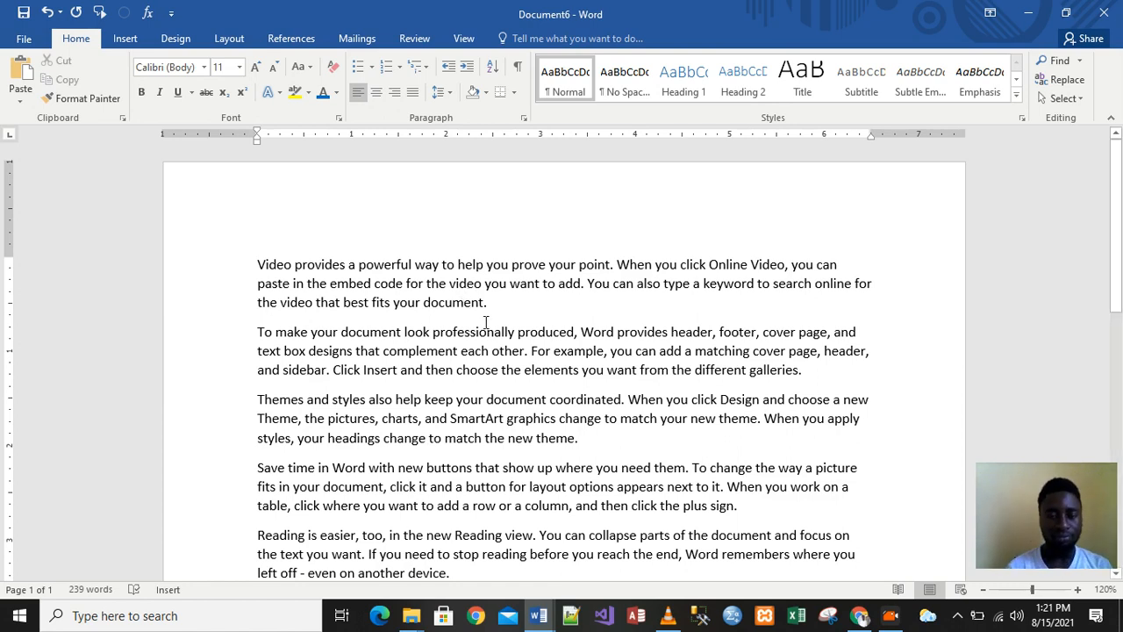
{"action": "left_click_drag", "start_coordinate": [490, 304], "coordinate": [253, 263]}
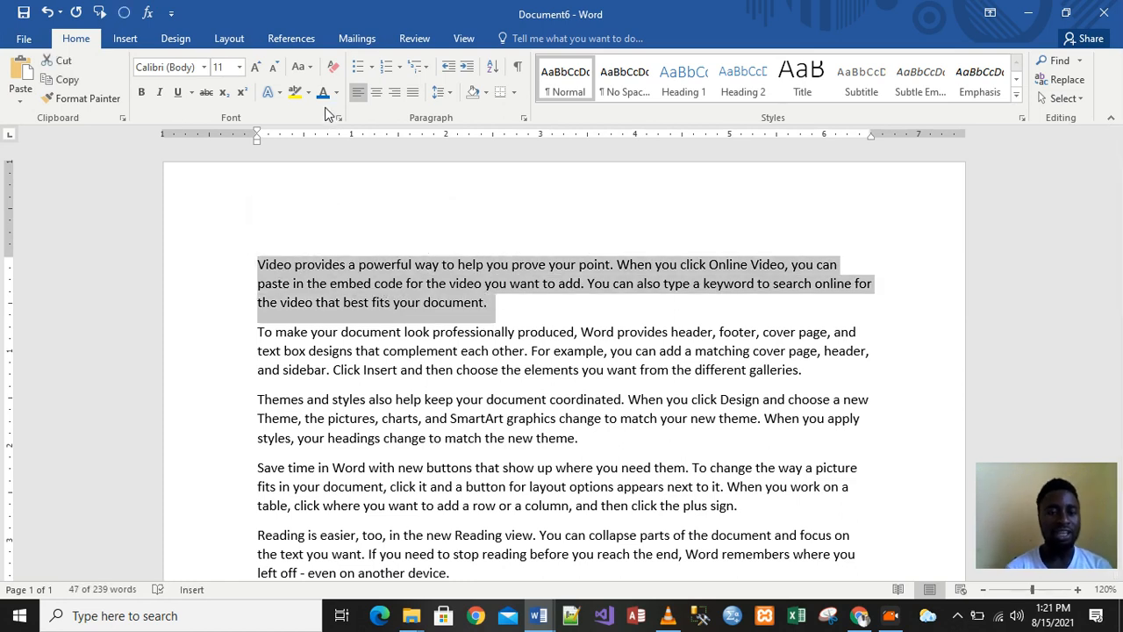
{"action": "left_click", "coordinate": [312, 68]}
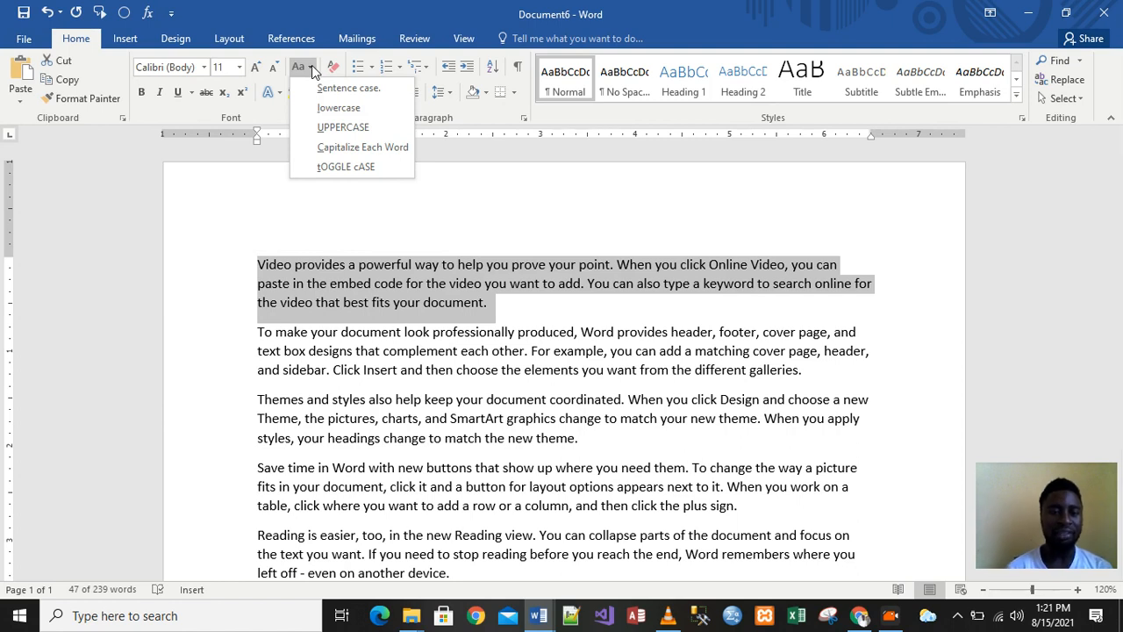
{"action": "left_click", "coordinate": [338, 113]}
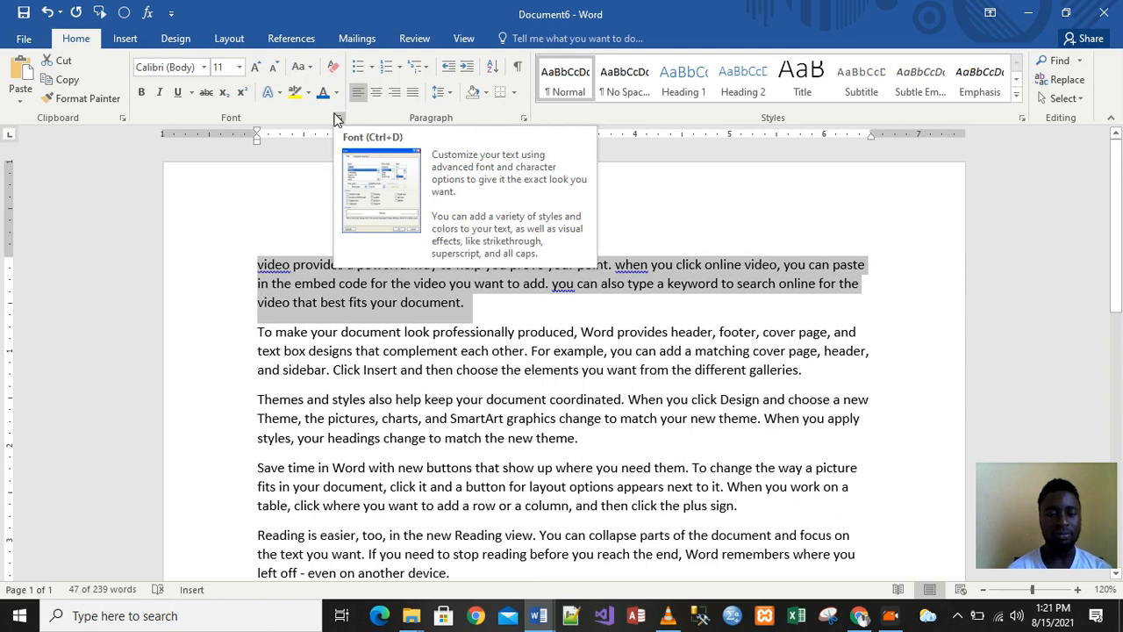
{"action": "left_click", "coordinate": [403, 287]}
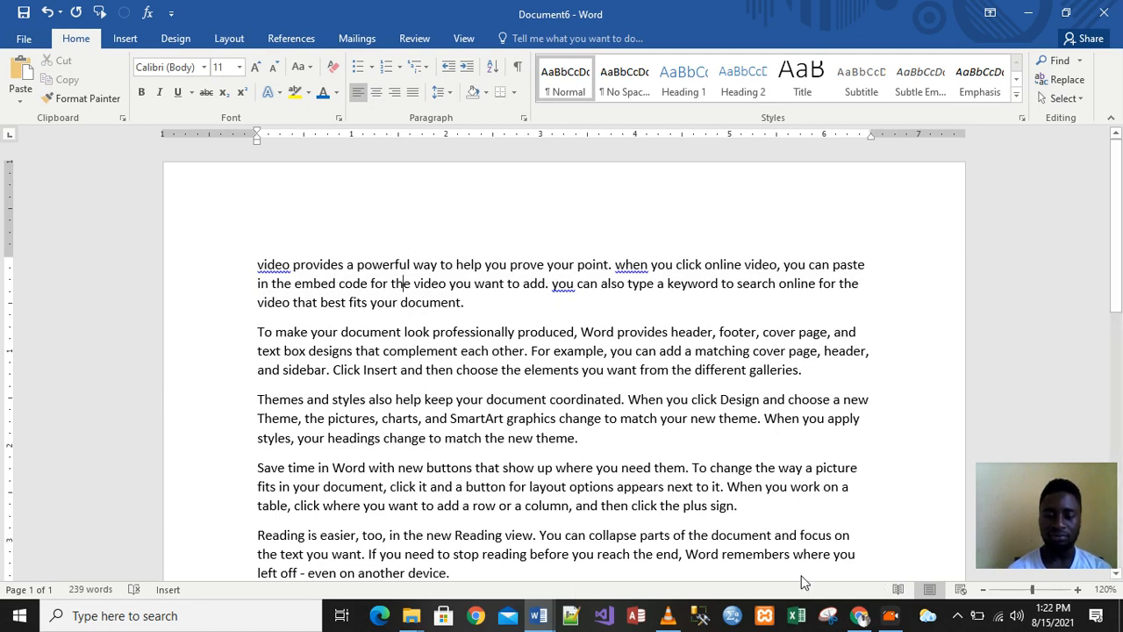
Zoom the page view in to 180%
{"action": "left_click", "coordinate": [890, 615]}
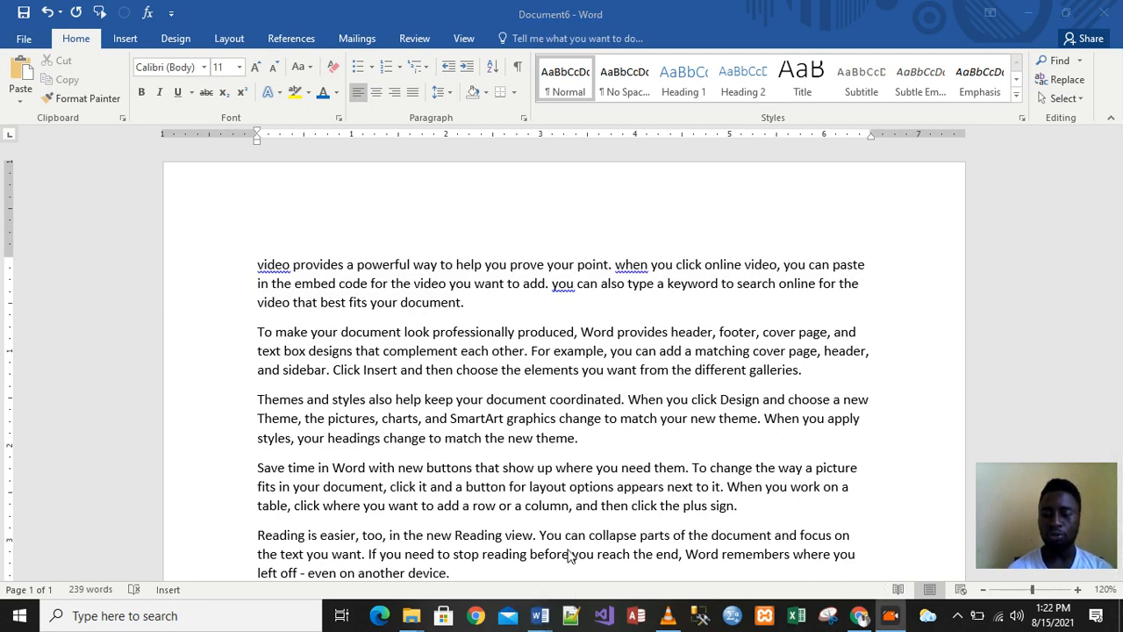
{"action": "left_click", "coordinate": [1078, 590]}
{"action": "left_click", "coordinate": [1078, 590]}
{"action": "left_click", "coordinate": [1079, 589]}
{"action": "left_click", "coordinate": [1079, 590]}
{"action": "left_click", "coordinate": [1078, 590]}
{"action": "left_click", "coordinate": [1078, 590]}
Make the lowercase first paragraph bold
{"action": "left_click", "coordinate": [402, 288]}
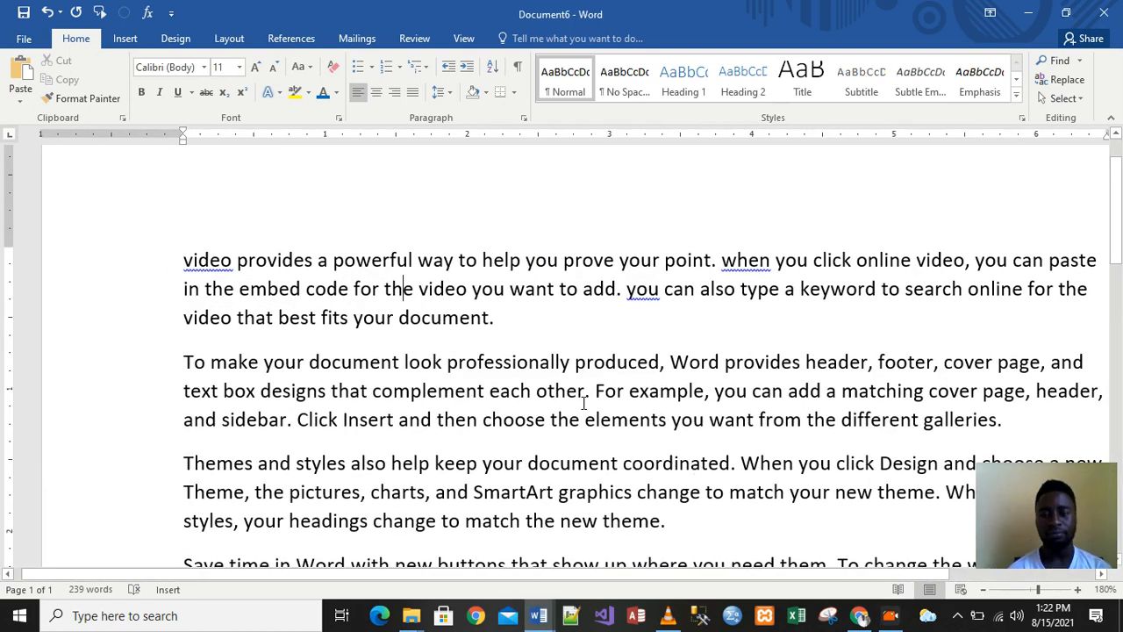
{"action": "left_click_drag", "start_coordinate": [498, 323], "coordinate": [175, 258]}
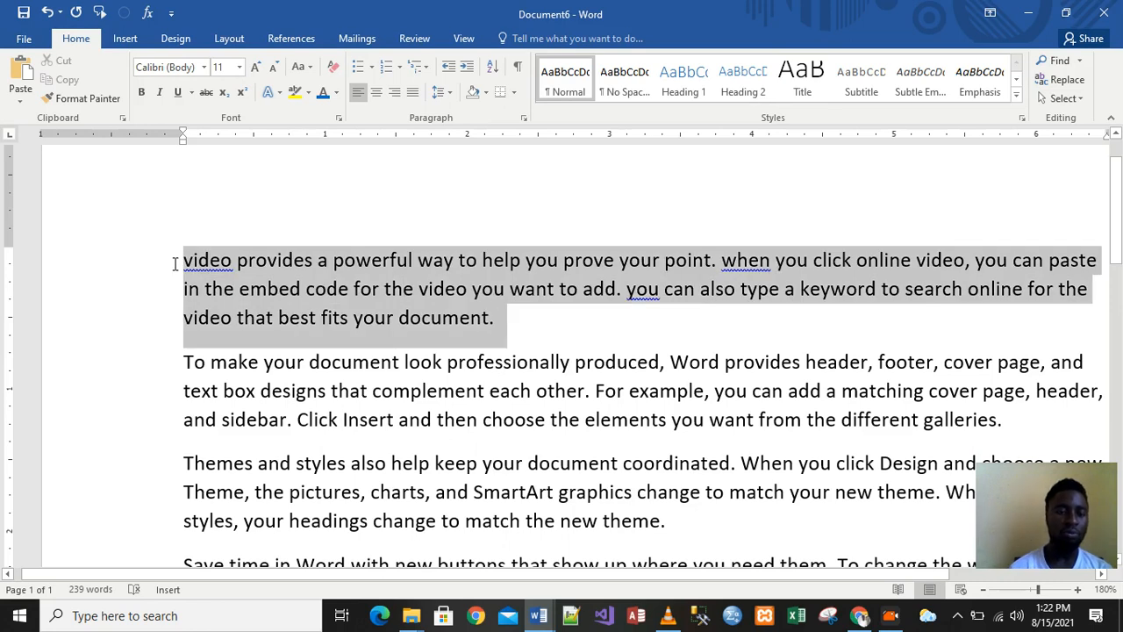
{"action": "left_click", "coordinate": [142, 93]}
{"action": "left_click", "coordinate": [541, 314]}
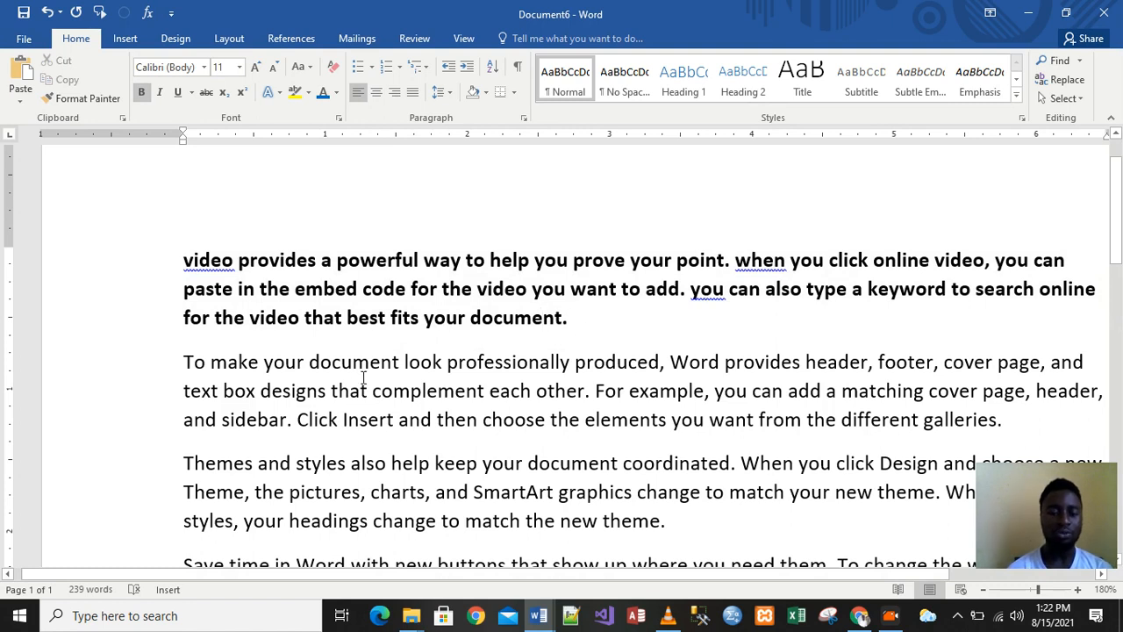
Put the bold first paragraph in UPPERCASE, then switch it to Capitalize Each Word
{"action": "left_click_drag", "start_coordinate": [570, 323], "coordinate": [185, 268]}
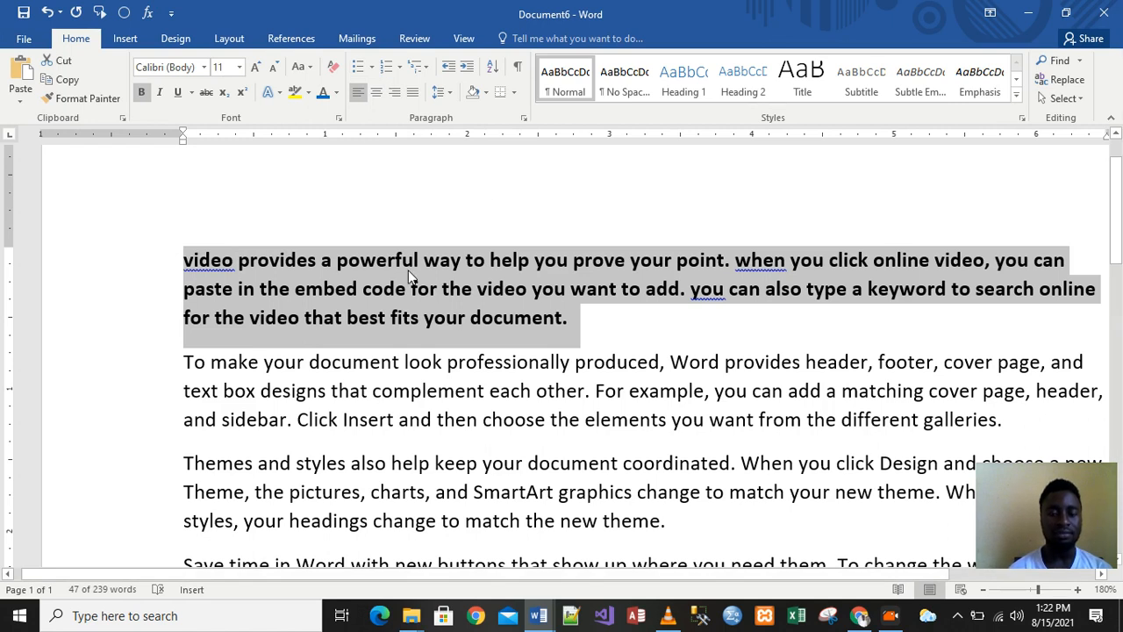
{"action": "left_click", "coordinate": [312, 68]}
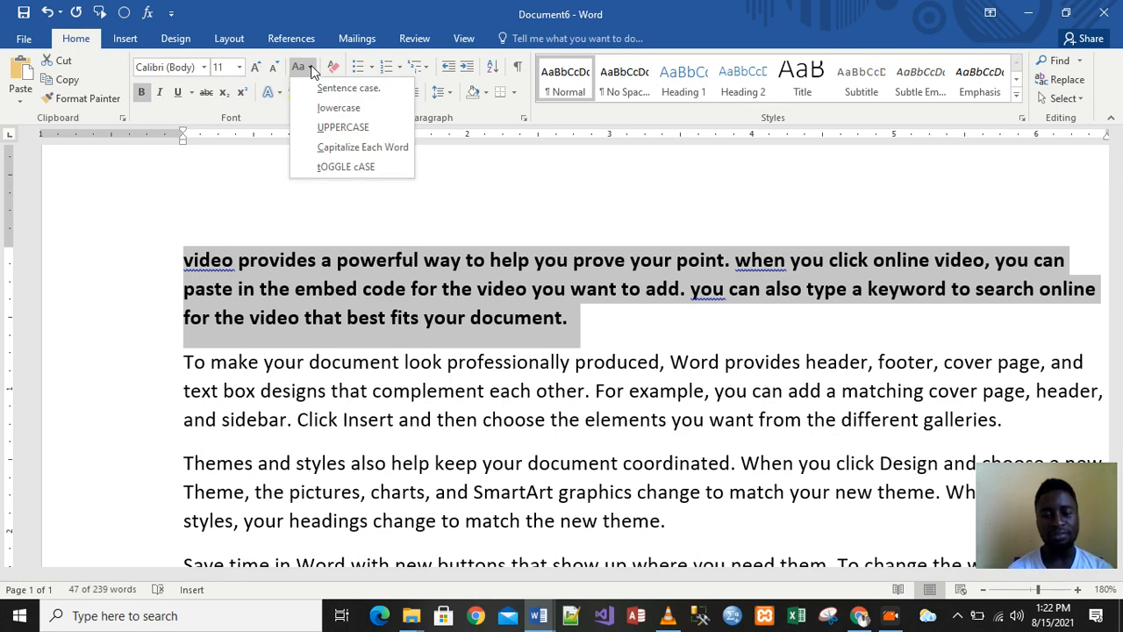
{"action": "left_click", "coordinate": [342, 128]}
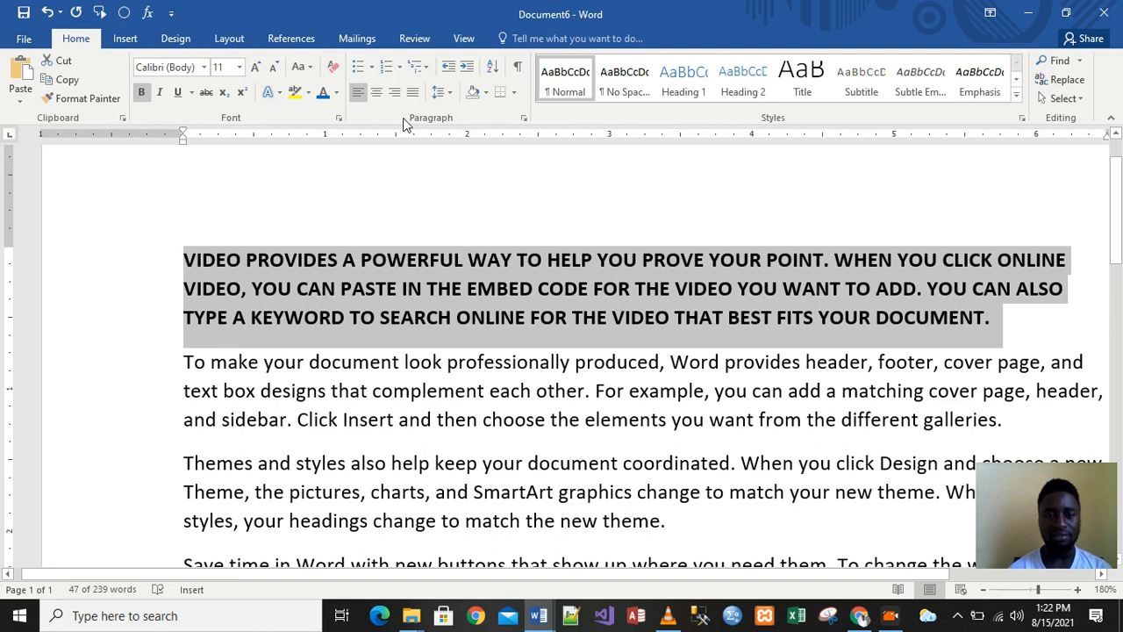
{"action": "left_click", "coordinate": [307, 67]}
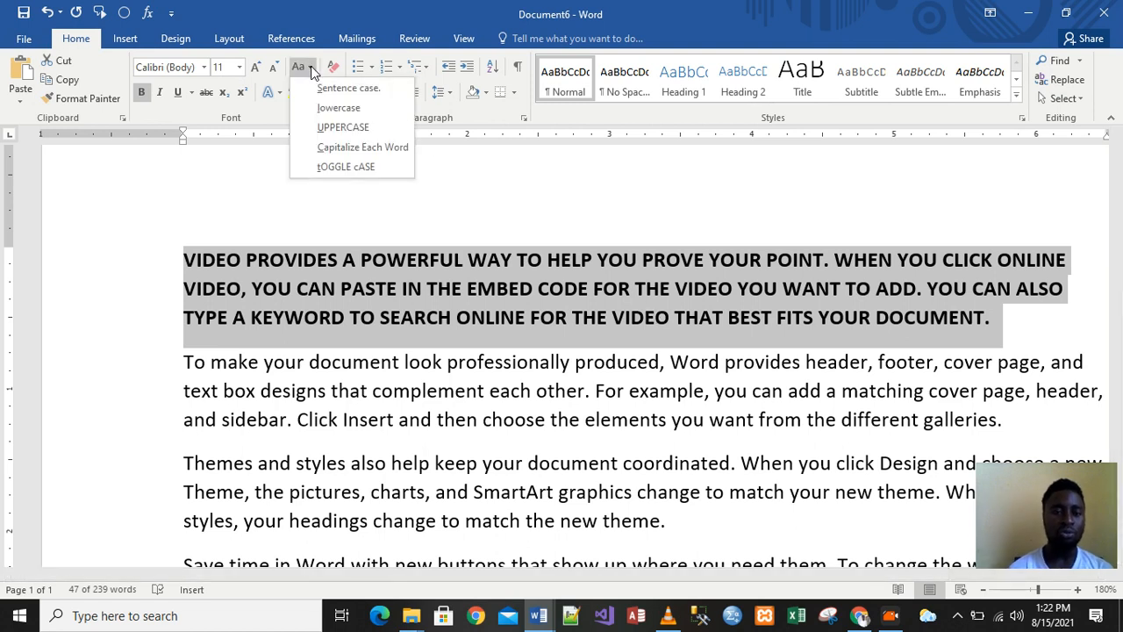
{"action": "left_click", "coordinate": [347, 148]}
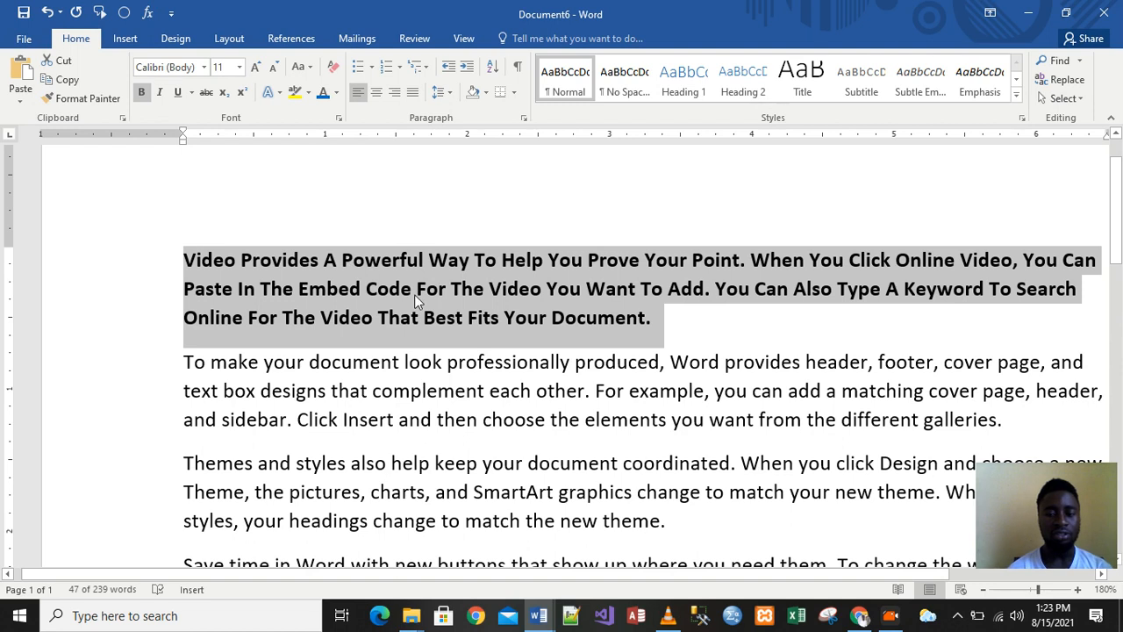
{"action": "left_click", "coordinate": [564, 363]}
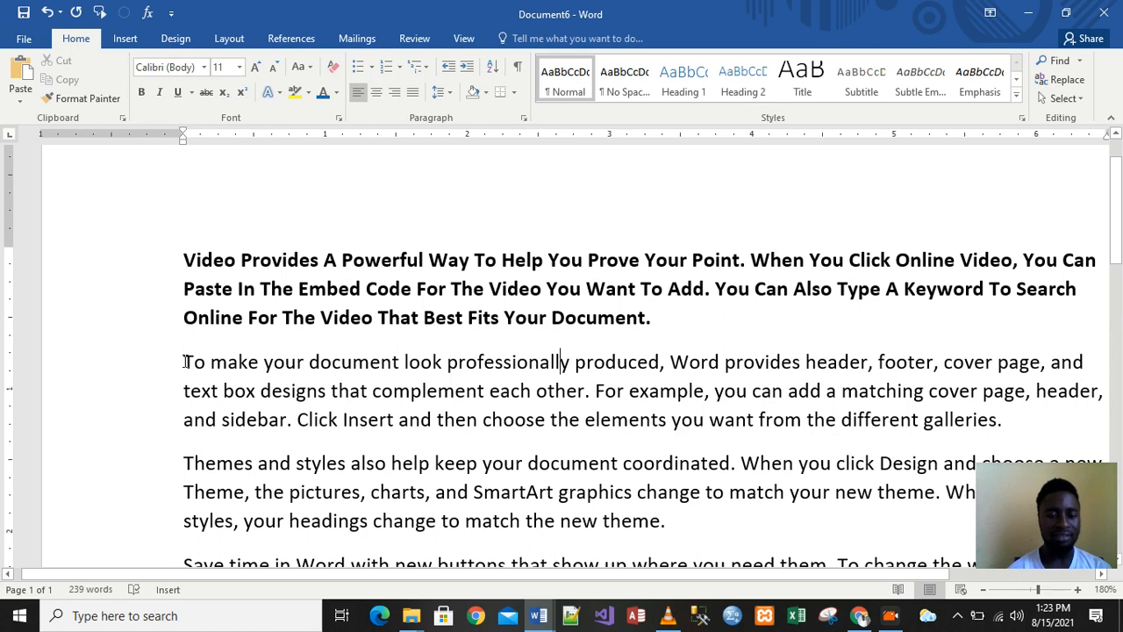
Make the 'To make your document' paragraph all lowercase
{"action": "left_click_drag", "start_coordinate": [186, 361], "coordinate": [1009, 428]}
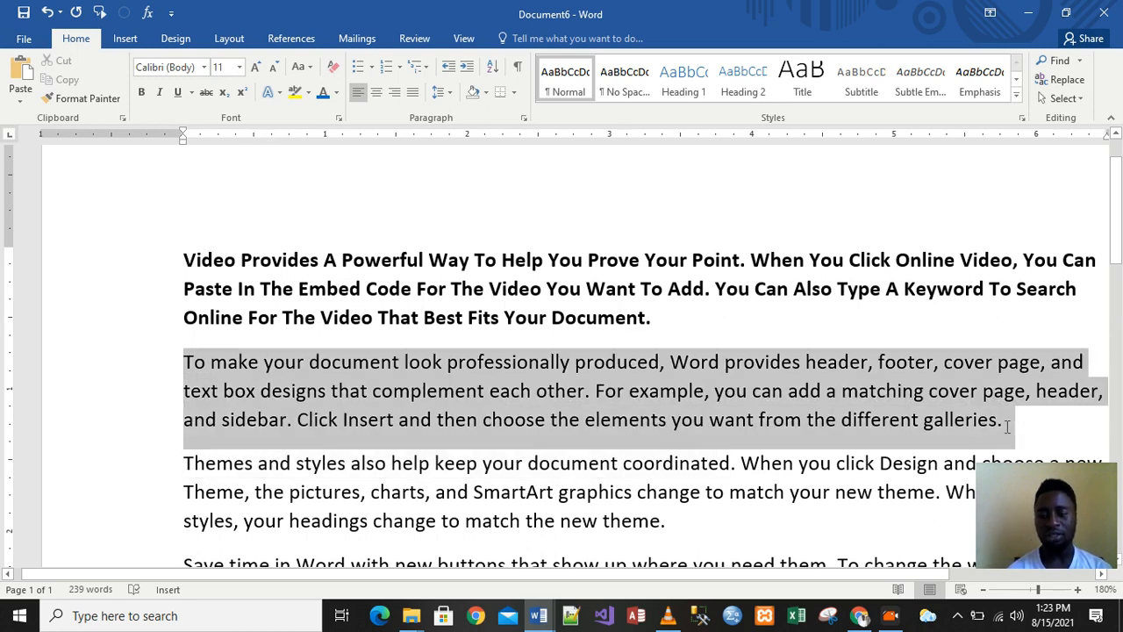
{"action": "left_click", "coordinate": [303, 67]}
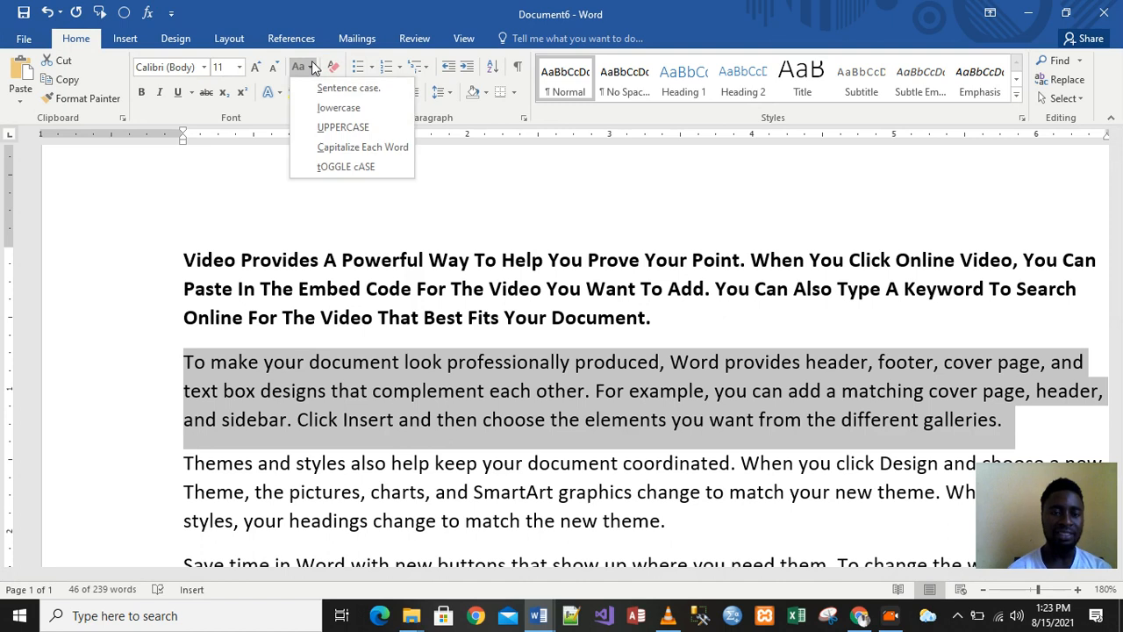
{"action": "left_click", "coordinate": [328, 111]}
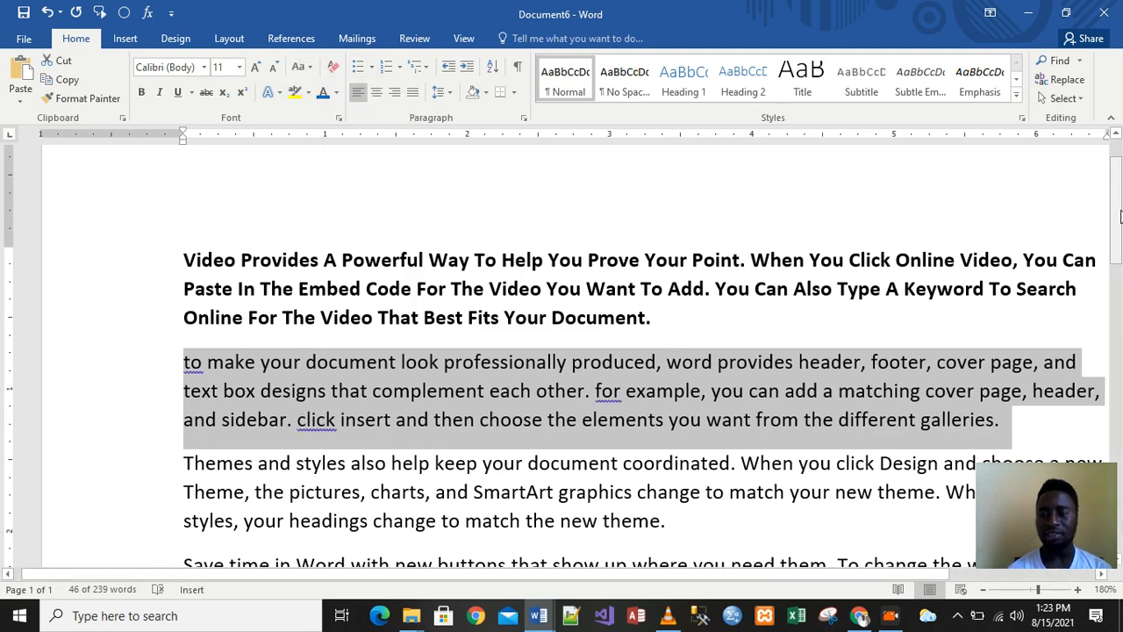
Put the Themes and styles paragraph in UPPERCASE
{"action": "scroll", "coordinate": [633, 303], "scroll_direction": "down", "scroll_amount": 3}
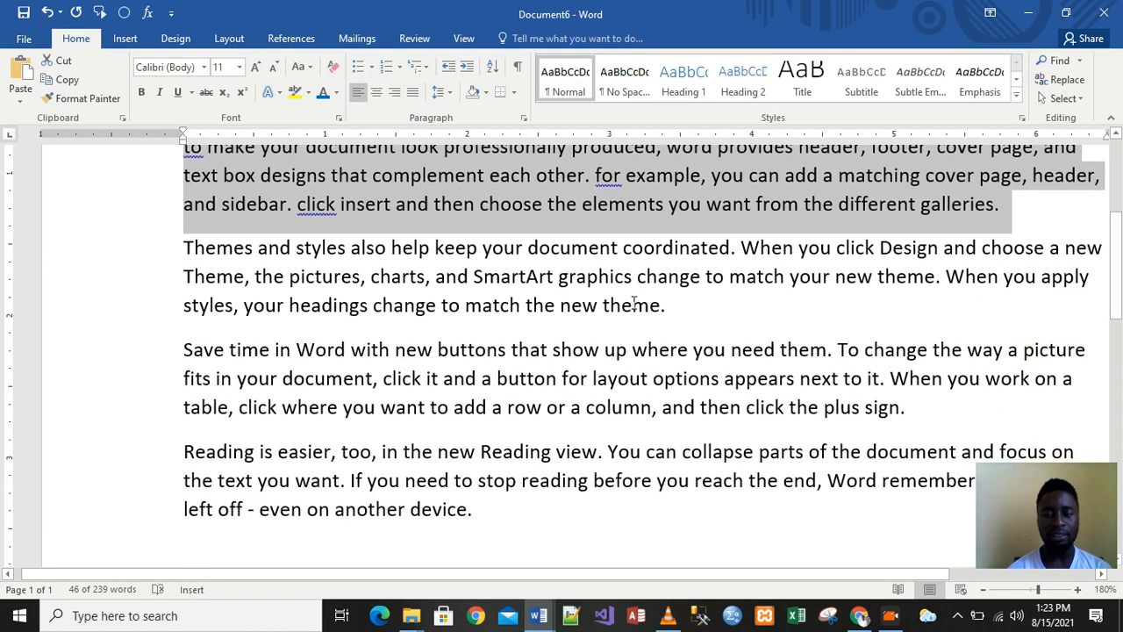
{"action": "left_click_drag", "start_coordinate": [183, 249], "coordinate": [686, 313]}
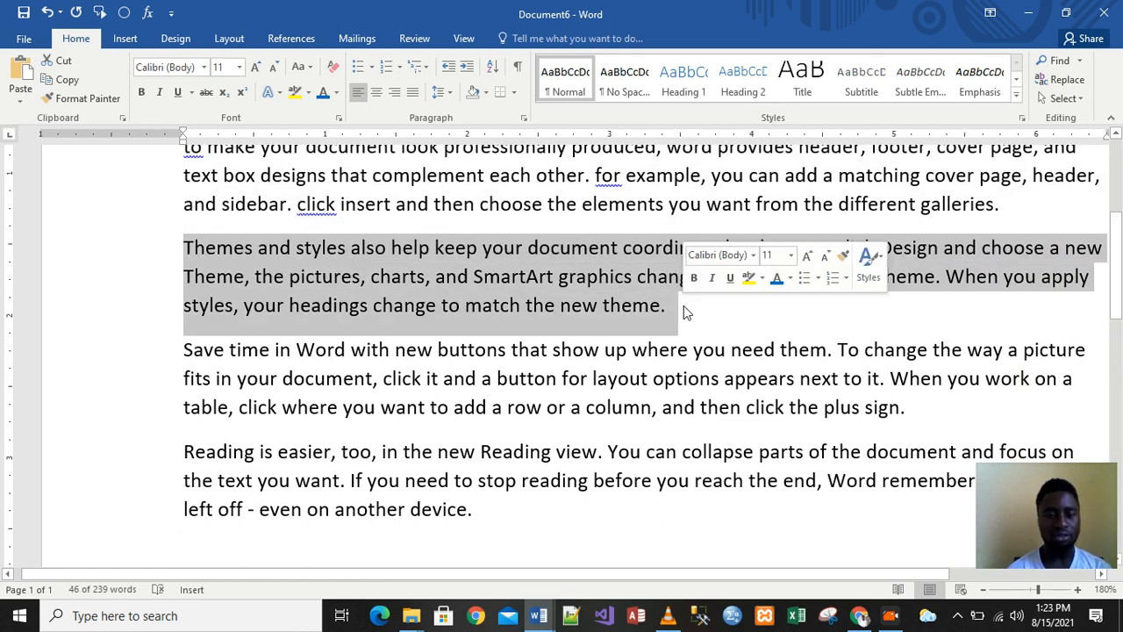
{"action": "left_click", "coordinate": [309, 68]}
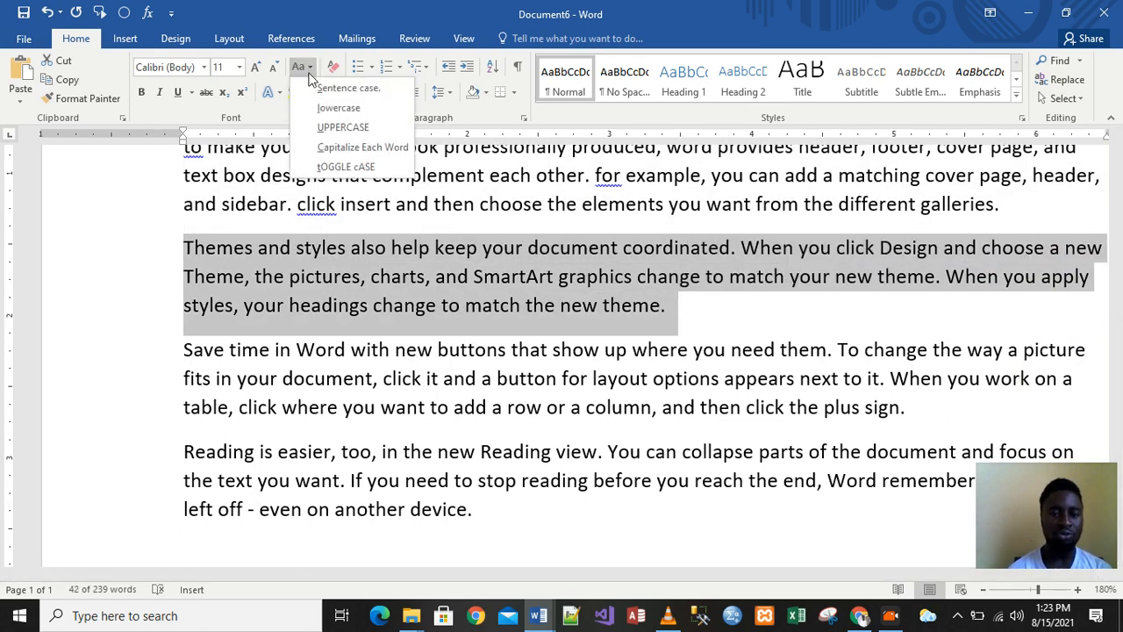
{"action": "left_click", "coordinate": [337, 126]}
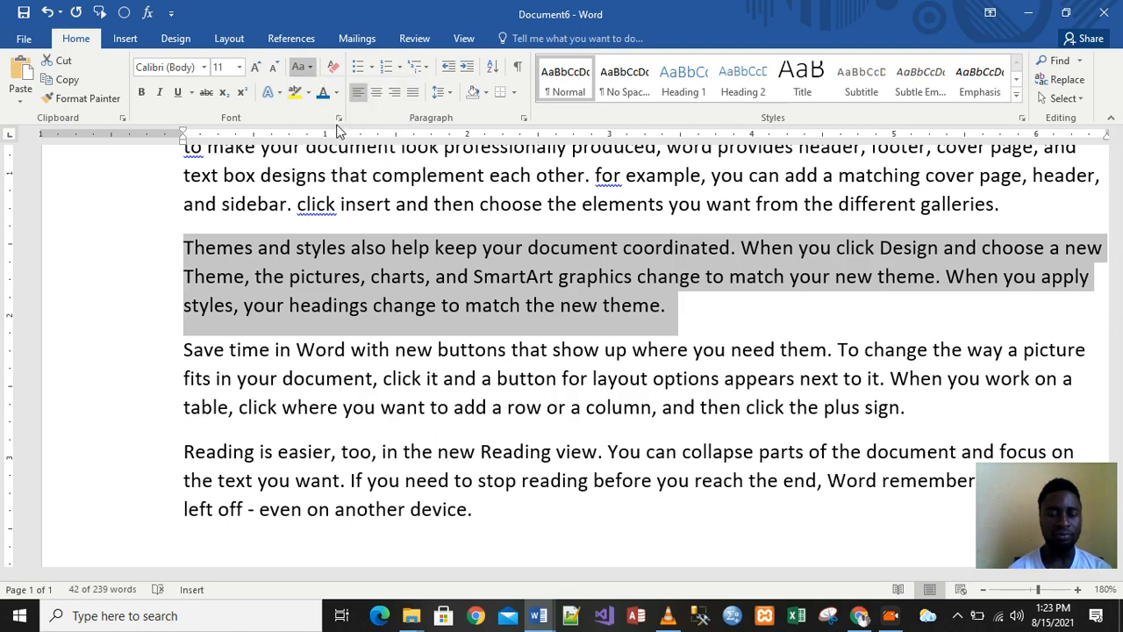
Apply Capitalize Each Word to the Save time in Word paragraph, then select the Video Provides paragraph
{"action": "left_click_drag", "start_coordinate": [186, 352], "coordinate": [913, 418]}
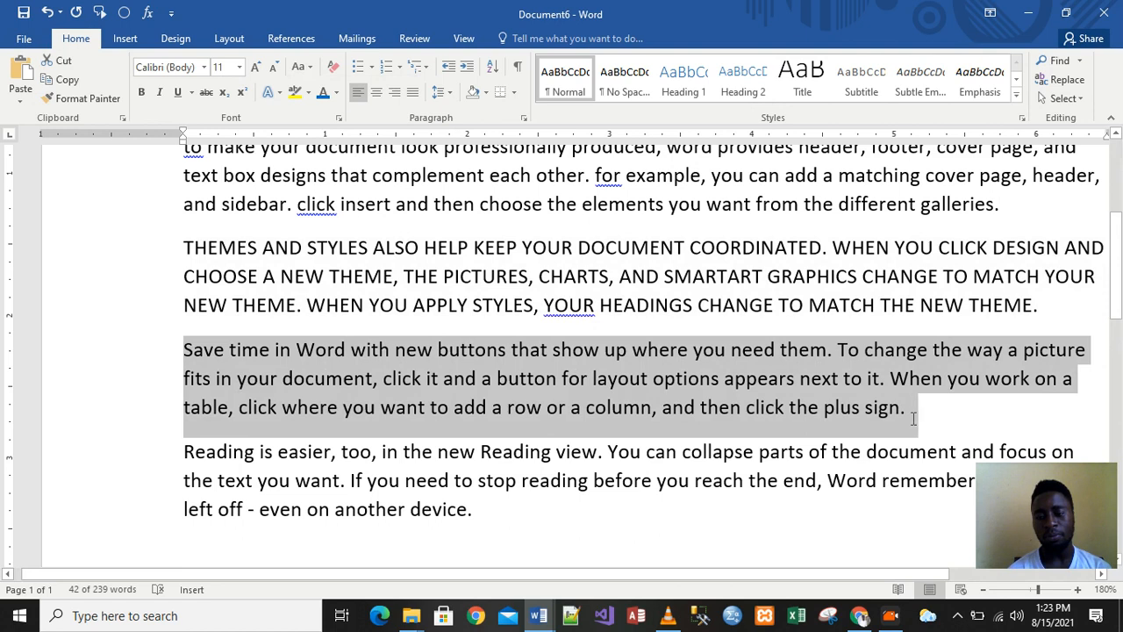
{"action": "left_click", "coordinate": [312, 69]}
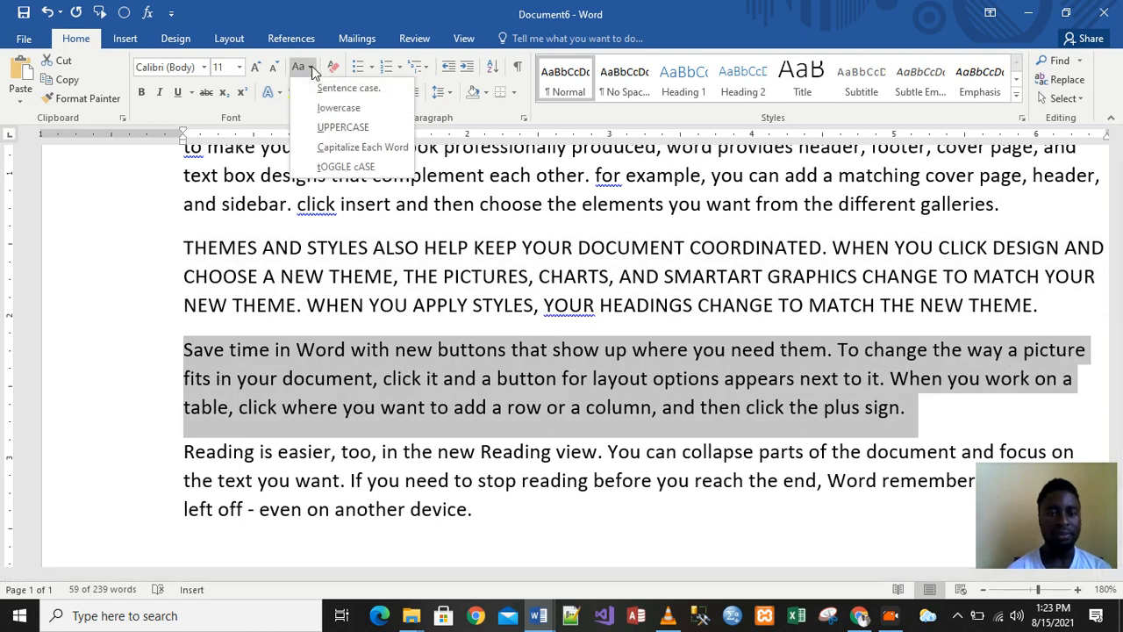
{"action": "left_click", "coordinate": [340, 145]}
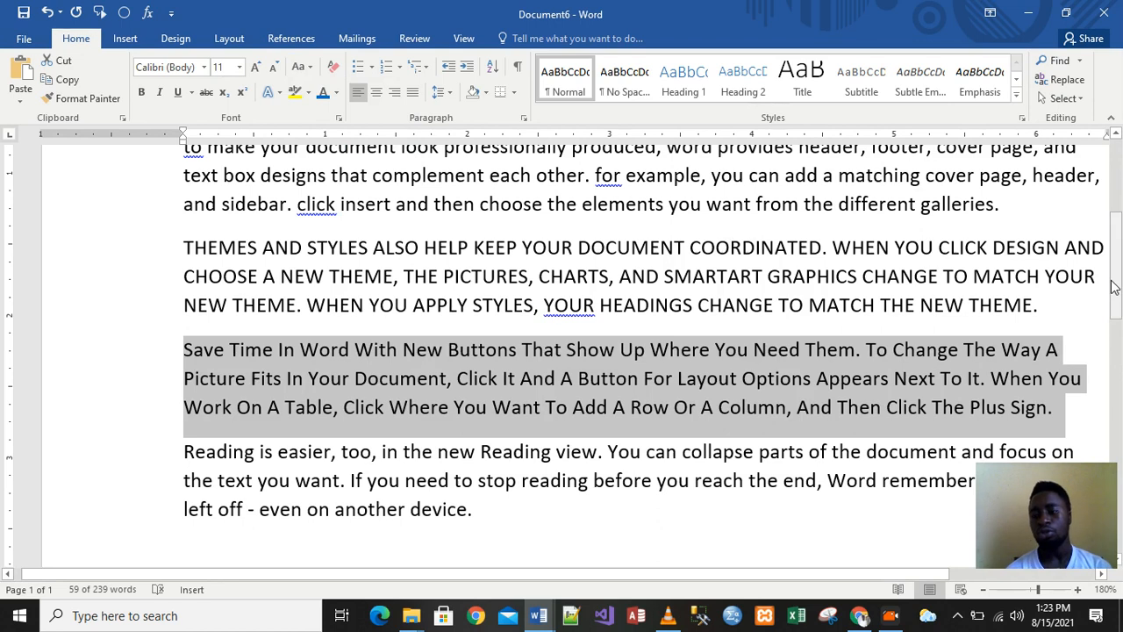
{"action": "scroll", "coordinate": [1114, 286], "scroll_direction": "up", "scroll_amount": 3}
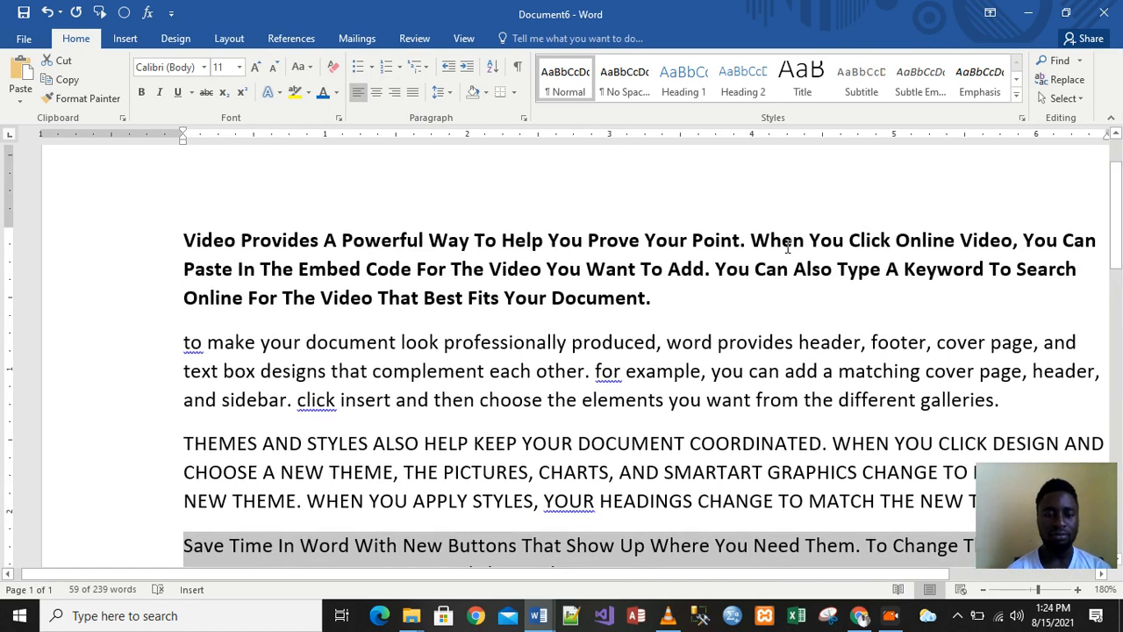
{"action": "left_click_drag", "start_coordinate": [658, 307], "coordinate": [207, 232]}
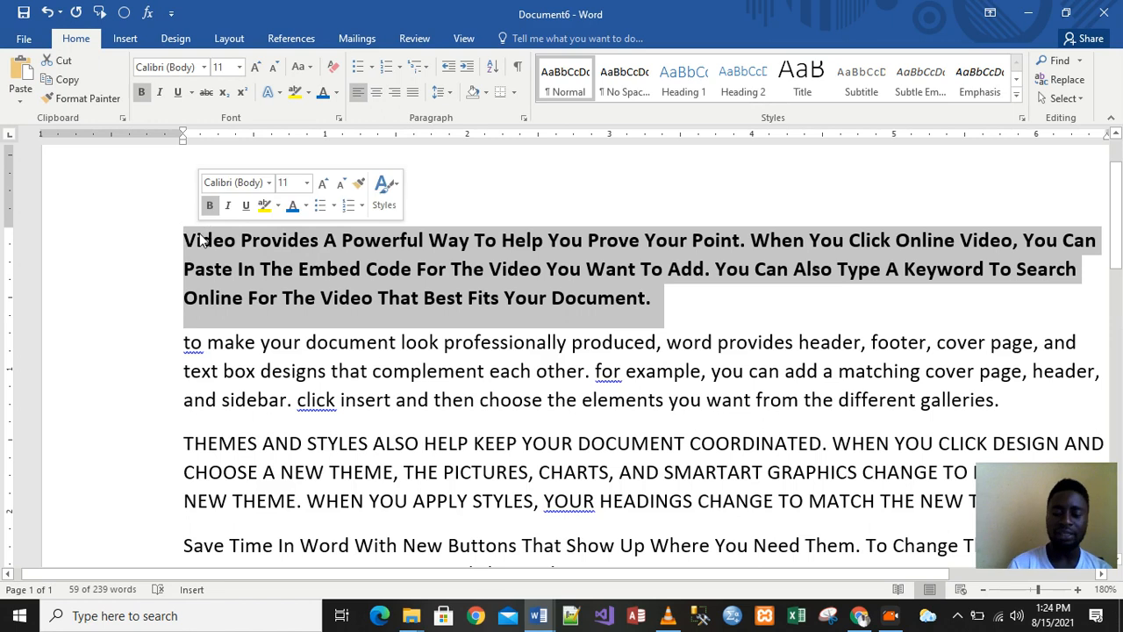
Delete the bold Video Provides paragraph and make the 'To make your document' paragraph all capitals
{"action": "key", "text": "Delete"}
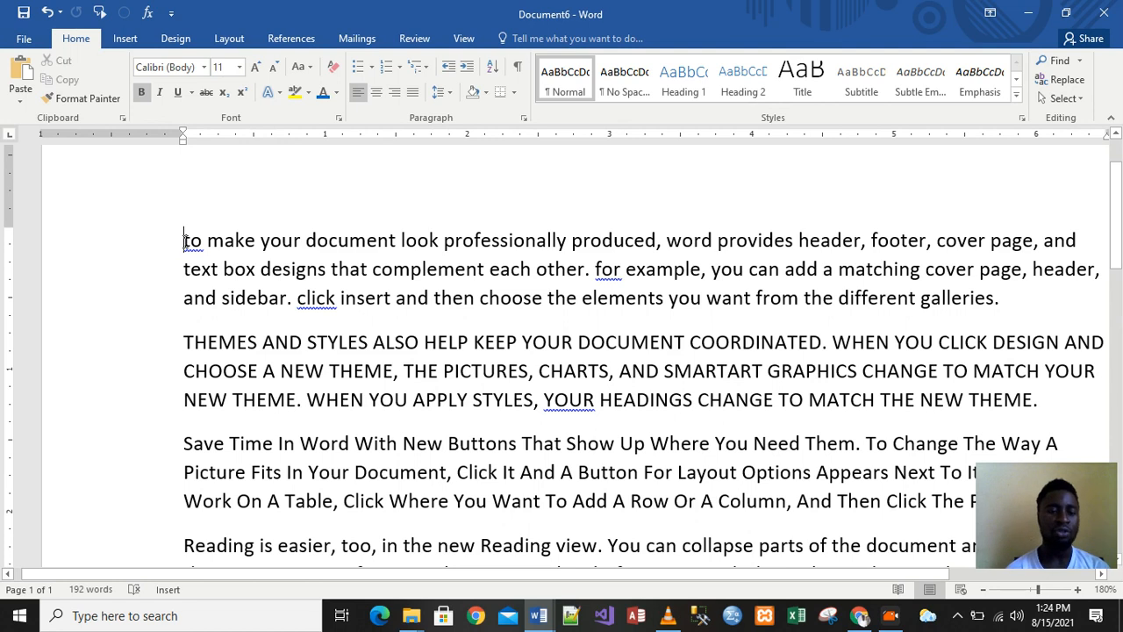
{"action": "left_click_drag", "start_coordinate": [184, 241], "coordinate": [1004, 297]}
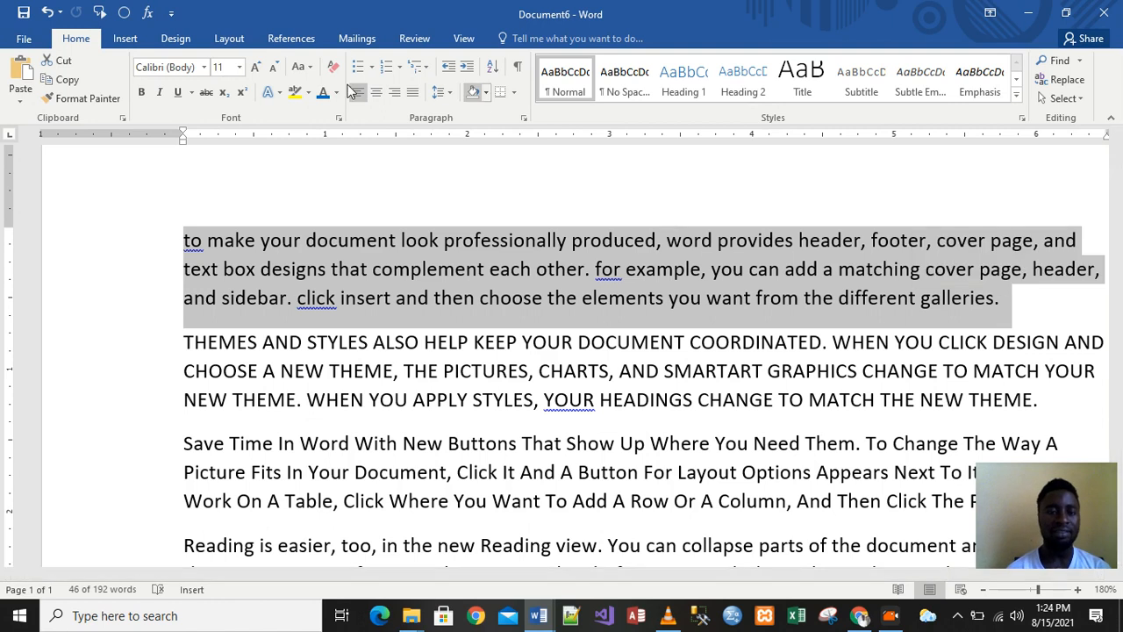
{"action": "left_click", "coordinate": [307, 70]}
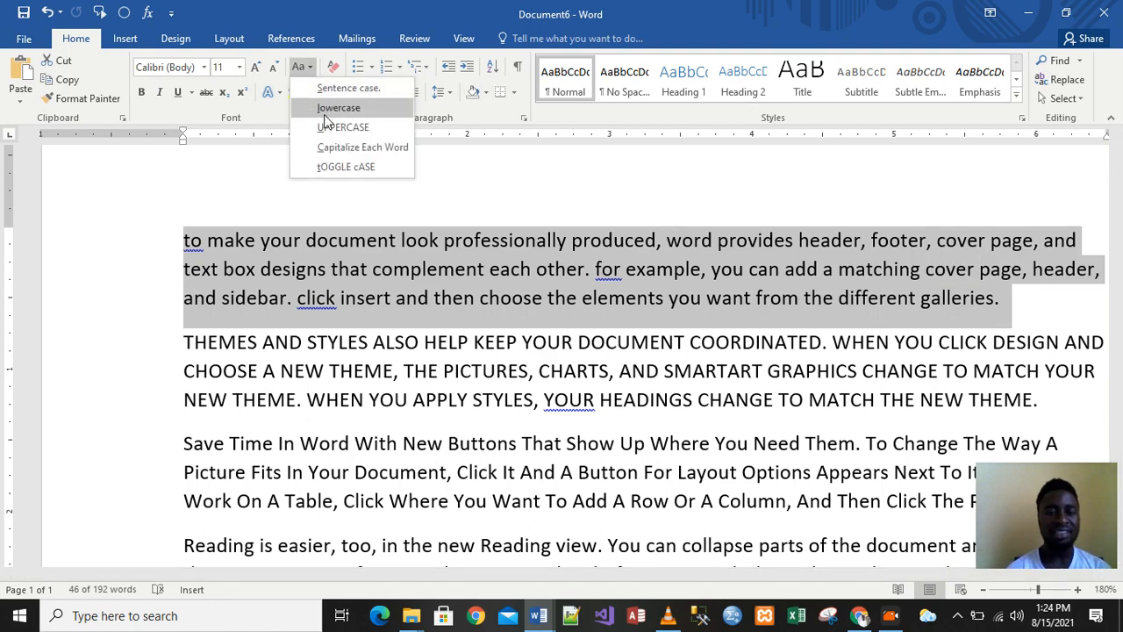
{"action": "left_click", "coordinate": [349, 171]}
{"action": "key", "text": "ctrl+z"}
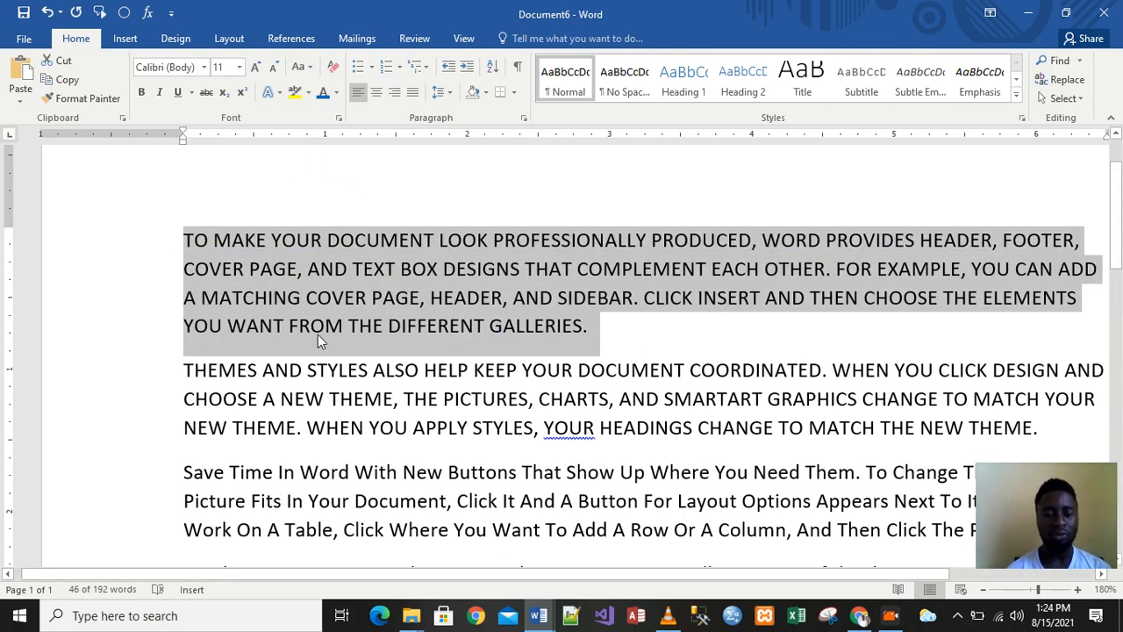
{"action": "left_click", "coordinate": [273, 329]}
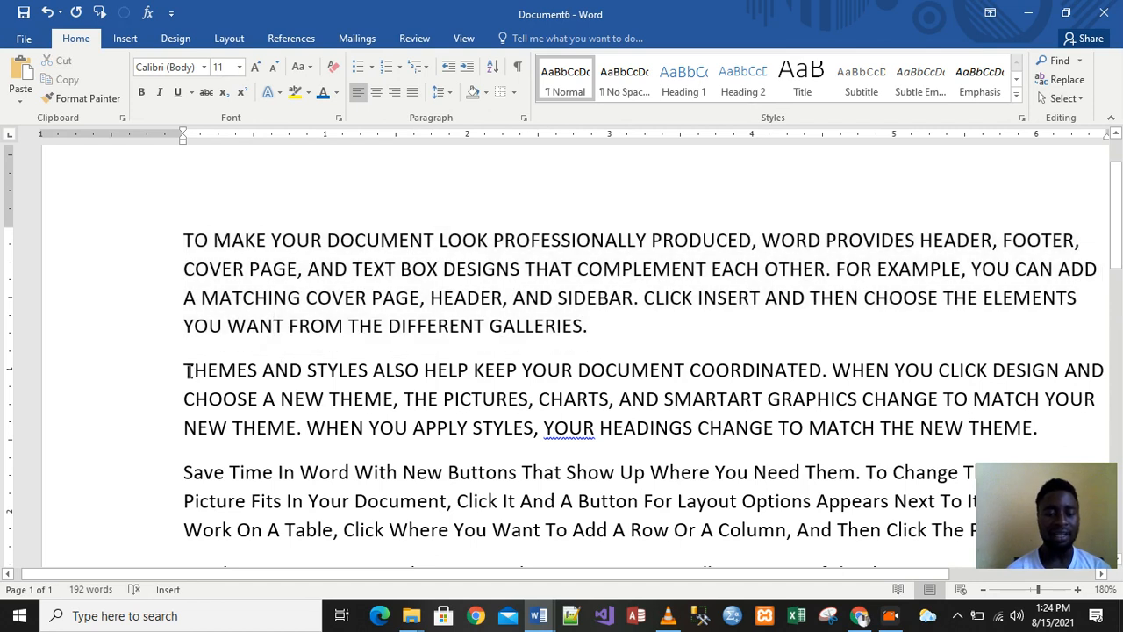
Flip the THEMES AND STYLES paragraph to lowercase with tOGGLE cASE
{"action": "left_click_drag", "start_coordinate": [185, 365], "coordinate": [1044, 427]}
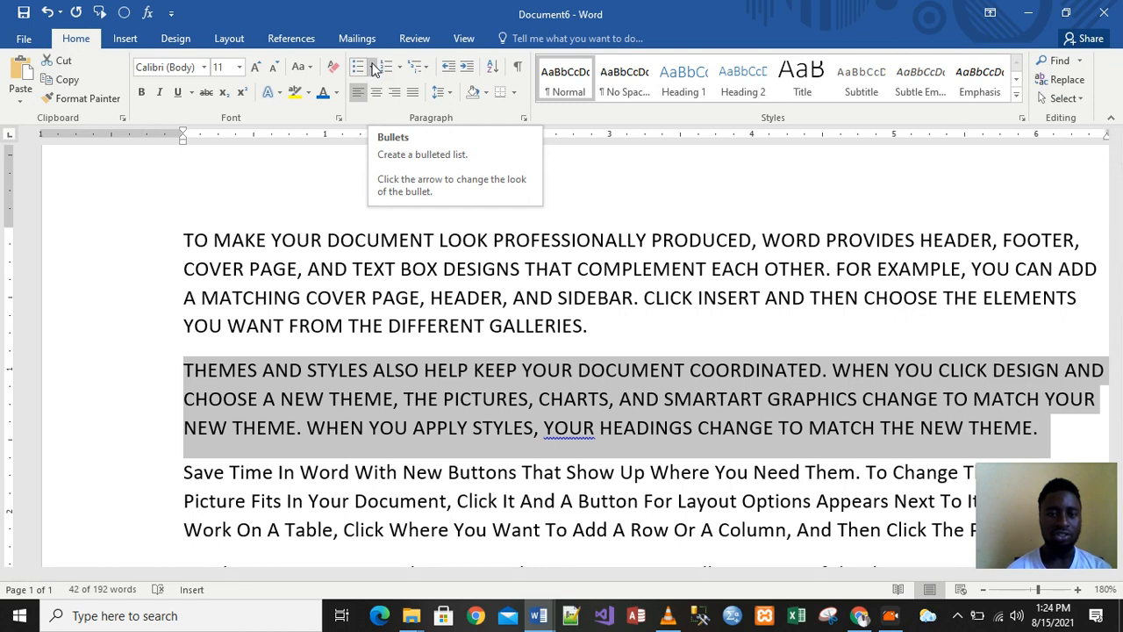
{"action": "left_click", "coordinate": [311, 71]}
{"action": "left_click", "coordinate": [340, 164]}
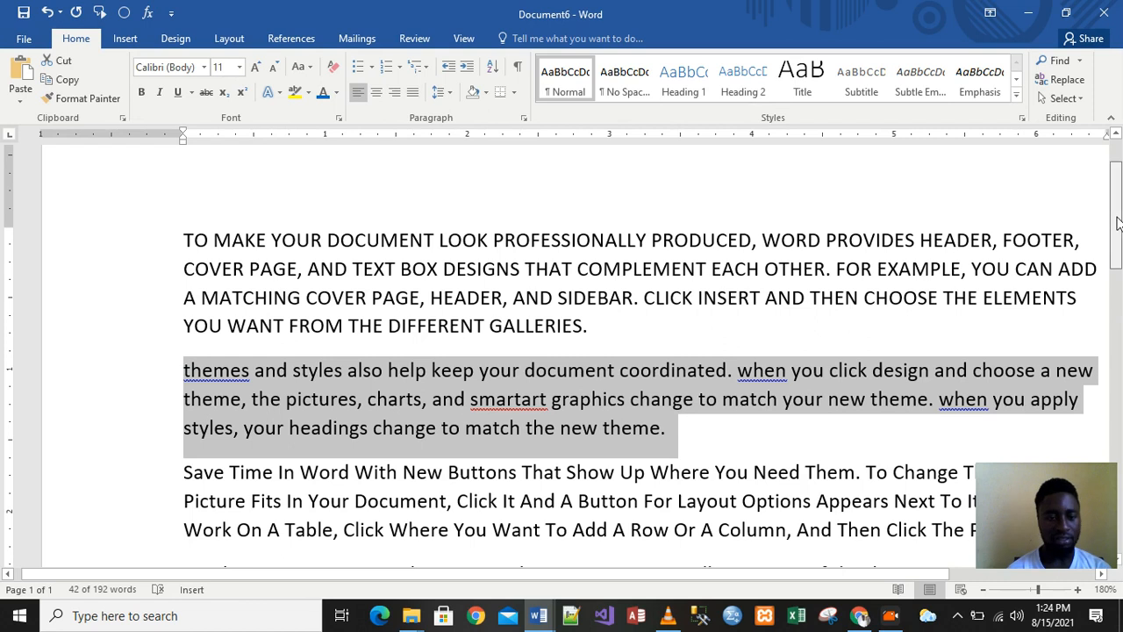
{"action": "scroll", "coordinate": [1117, 224], "scroll_direction": "down", "scroll_amount": 2}
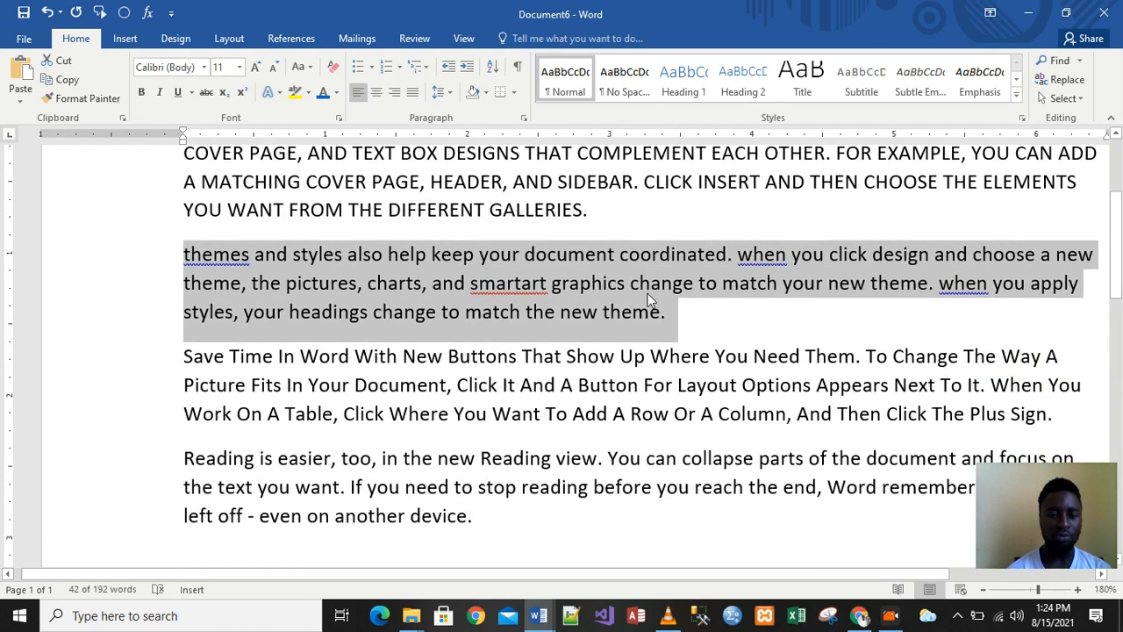
Apply tOGGLE cASE to the Save Time In Word paragraph, inverting each letter's case
{"action": "left_click_drag", "start_coordinate": [186, 357], "coordinate": [1052, 413]}
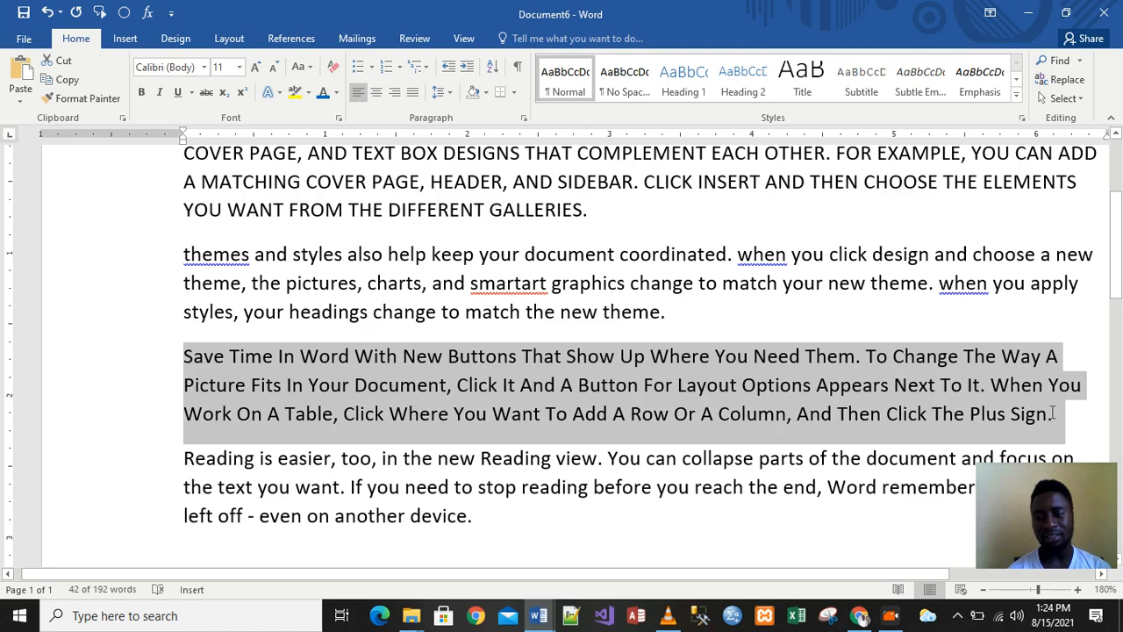
{"action": "left_click", "coordinate": [308, 69]}
{"action": "left_click", "coordinate": [341, 167]}
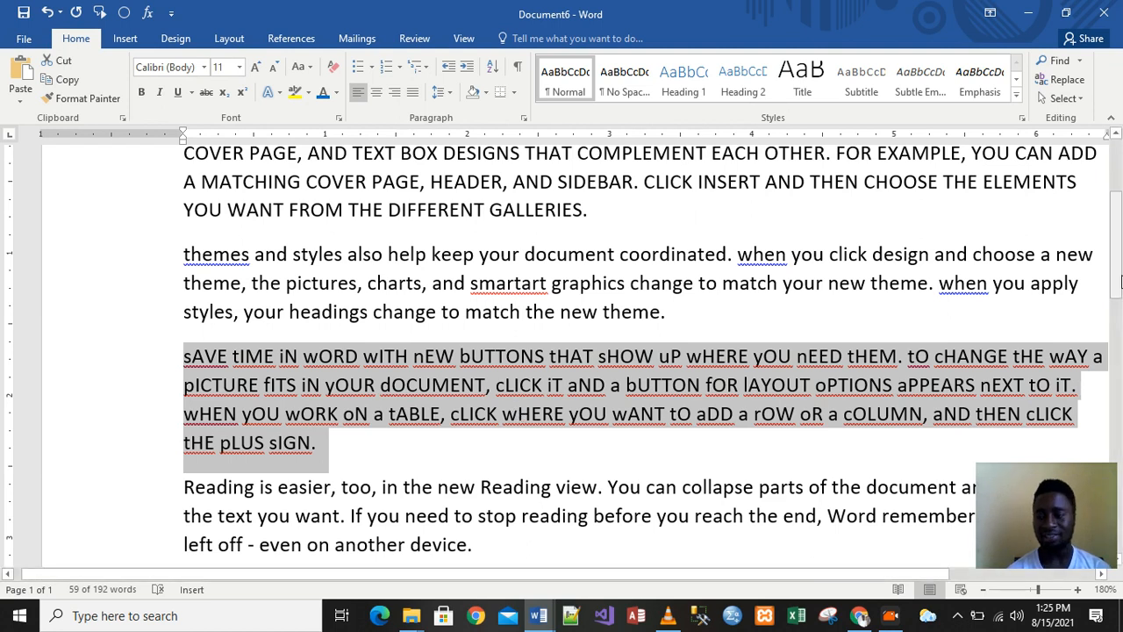
{"action": "left_click_drag", "start_coordinate": [1119, 267], "coordinate": [1117, 307]}
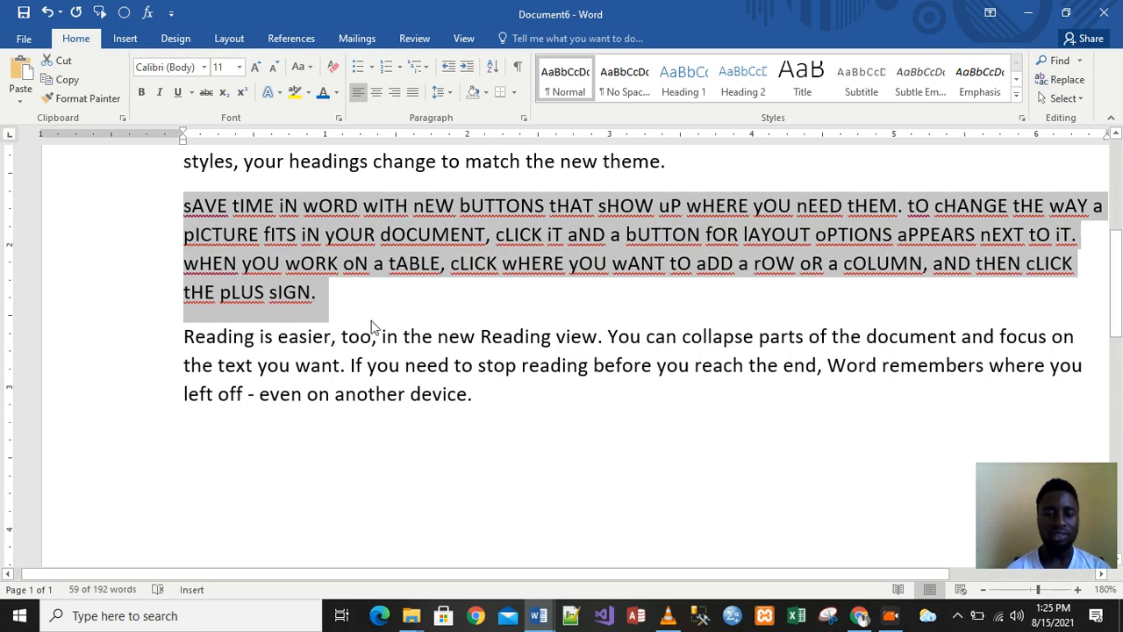
{"action": "mouse_move", "coordinate": [1118, 312]}
{"action": "left_mouse_down"}
{"action": "mouse_move", "coordinate": [1119, 251]}
{"action": "mouse_move", "coordinate": [1119, 324]}
{"action": "left_mouse_up"}
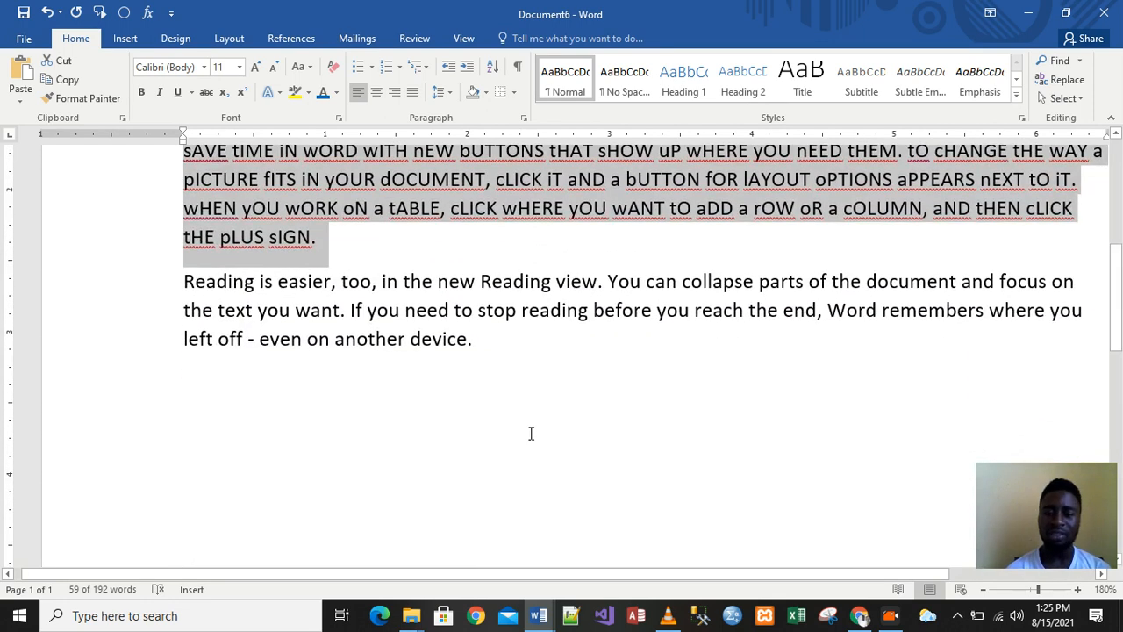
Apply tOGGLE cASE to the Reading is easier paragraph
{"action": "left_click_drag", "start_coordinate": [182, 279], "coordinate": [486, 353]}
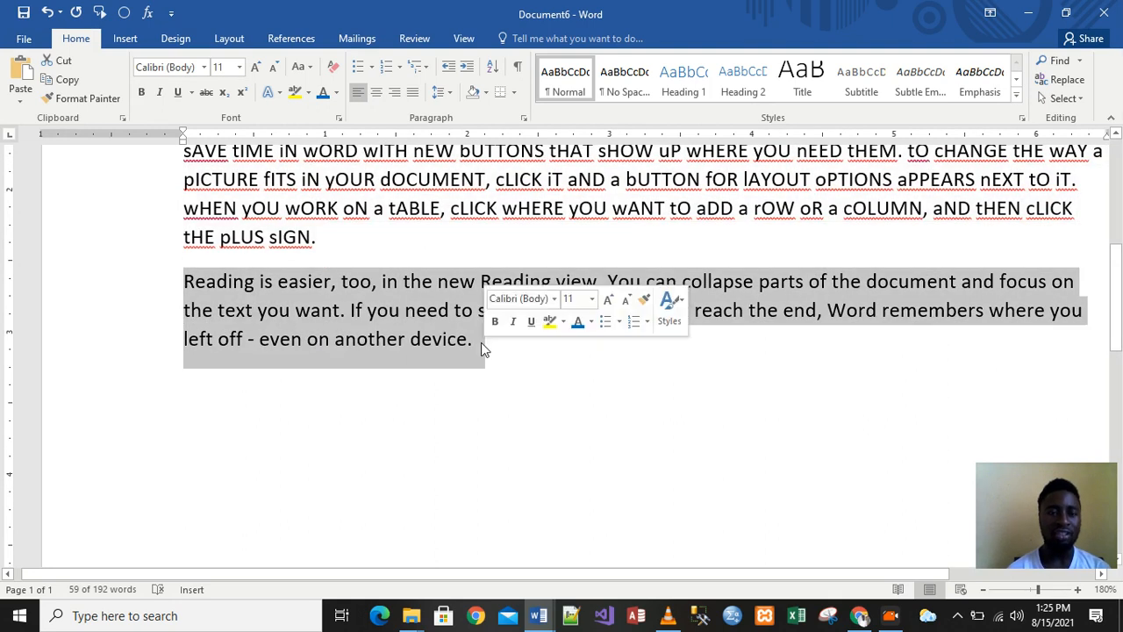
{"action": "left_click", "coordinate": [302, 67]}
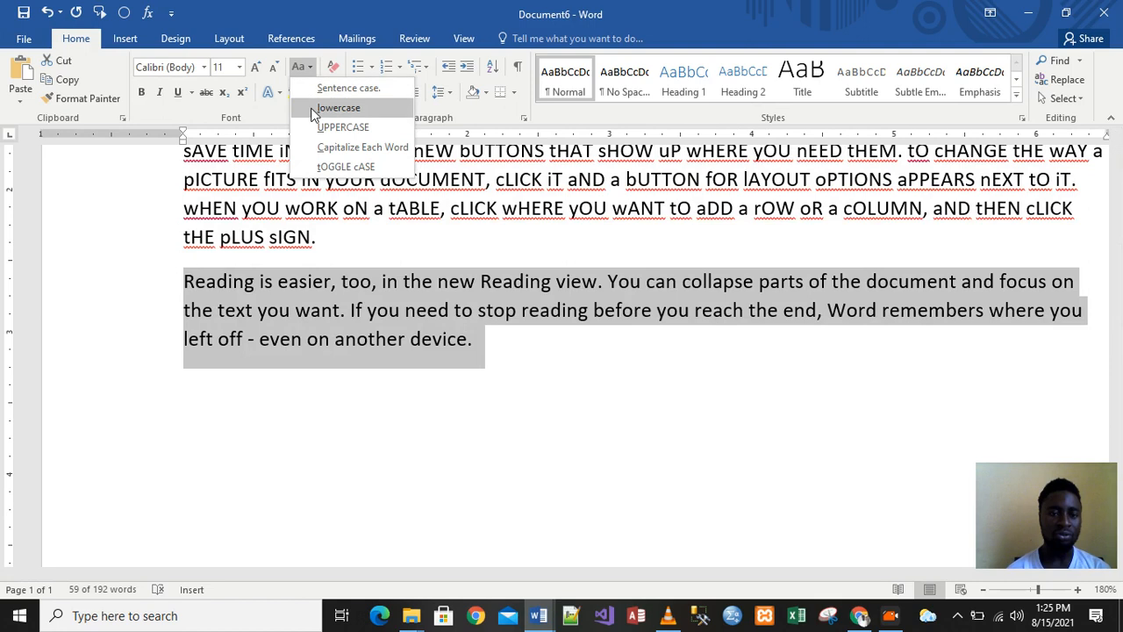
{"action": "left_click", "coordinate": [342, 167]}
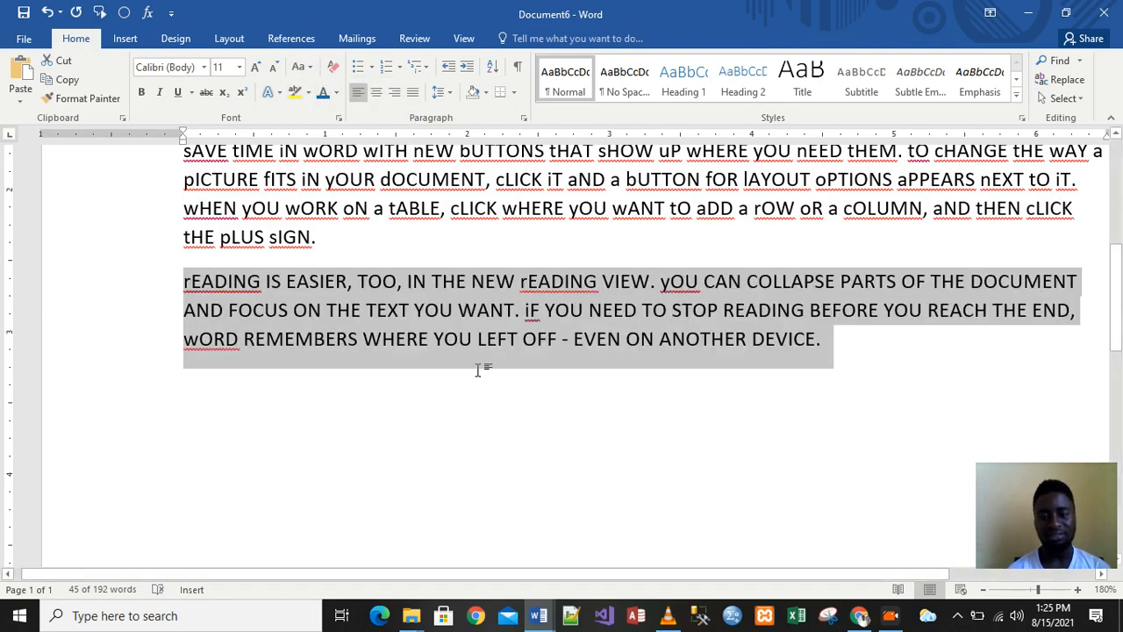
{"action": "left_click_drag", "start_coordinate": [1116, 323], "coordinate": [1119, 238]}
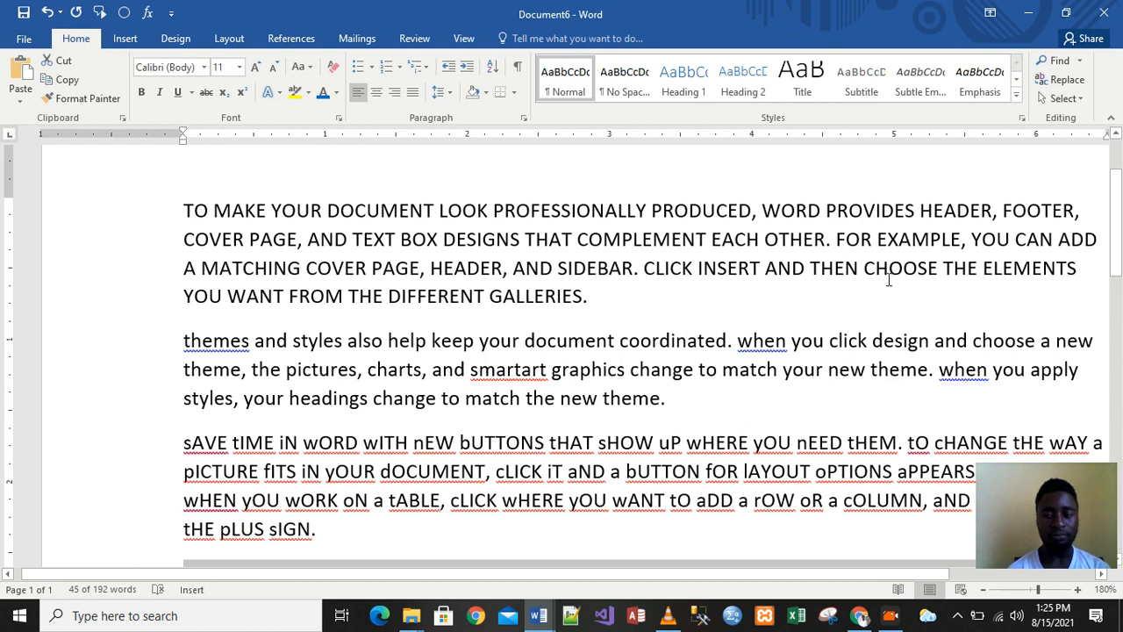
Select the whole document with Ctrl+A and convert all text to Sentence case
{"action": "left_click_drag", "start_coordinate": [1116, 180], "coordinate": [1117, 223]}
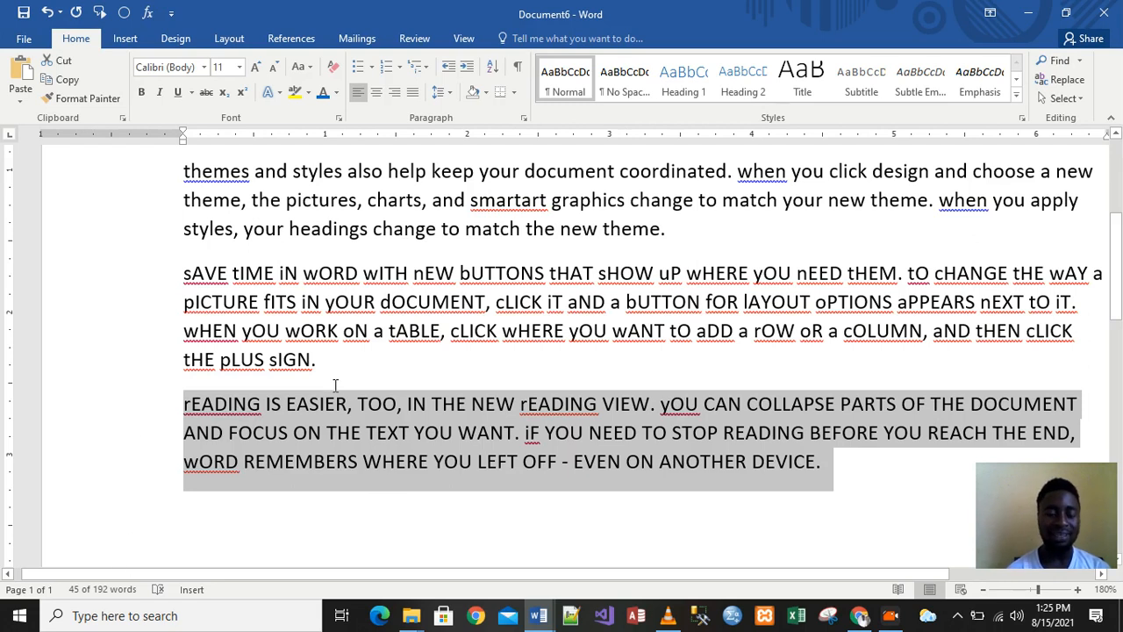
{"action": "left_click", "coordinate": [82, 604]}
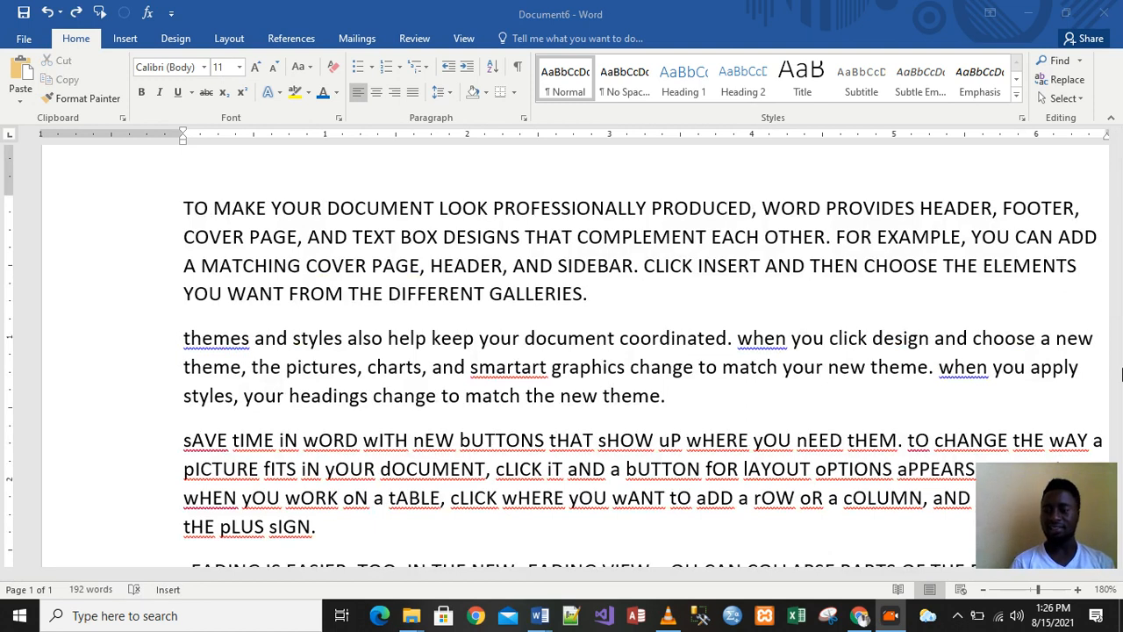
{"action": "left_click", "coordinate": [561, 437]}
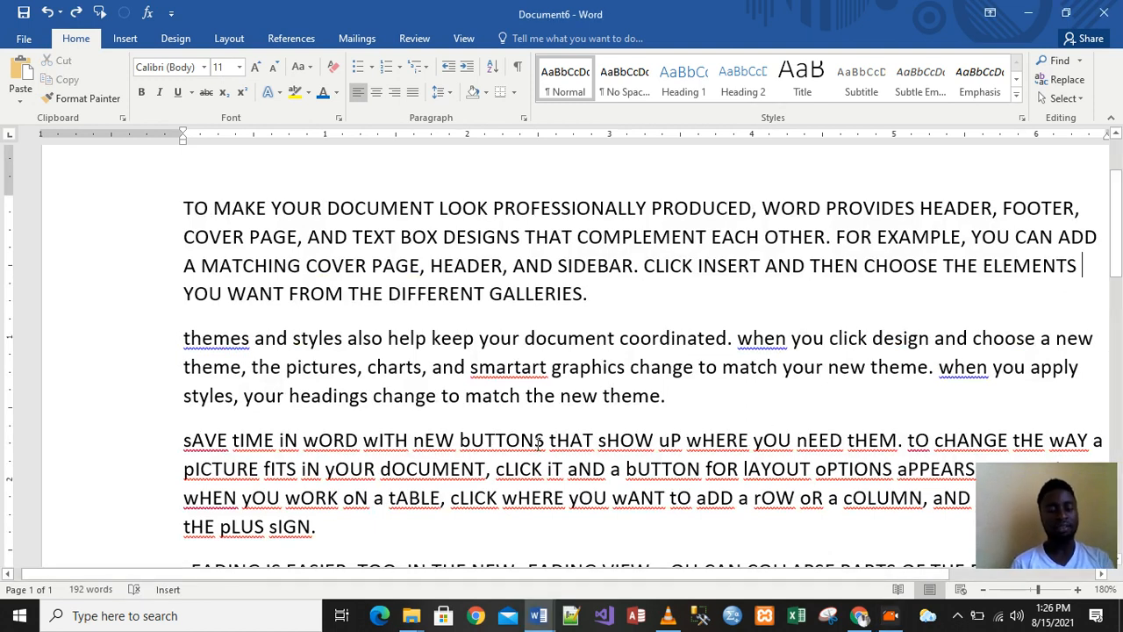
{"action": "key", "text": "ctrl+a"}
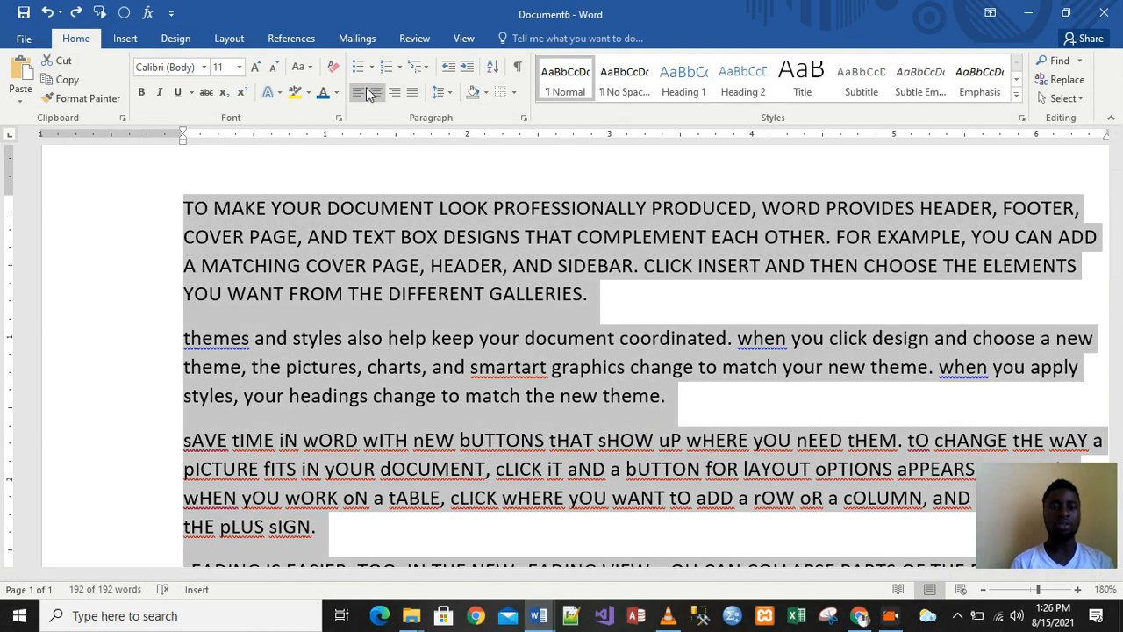
{"action": "left_click", "coordinate": [304, 68]}
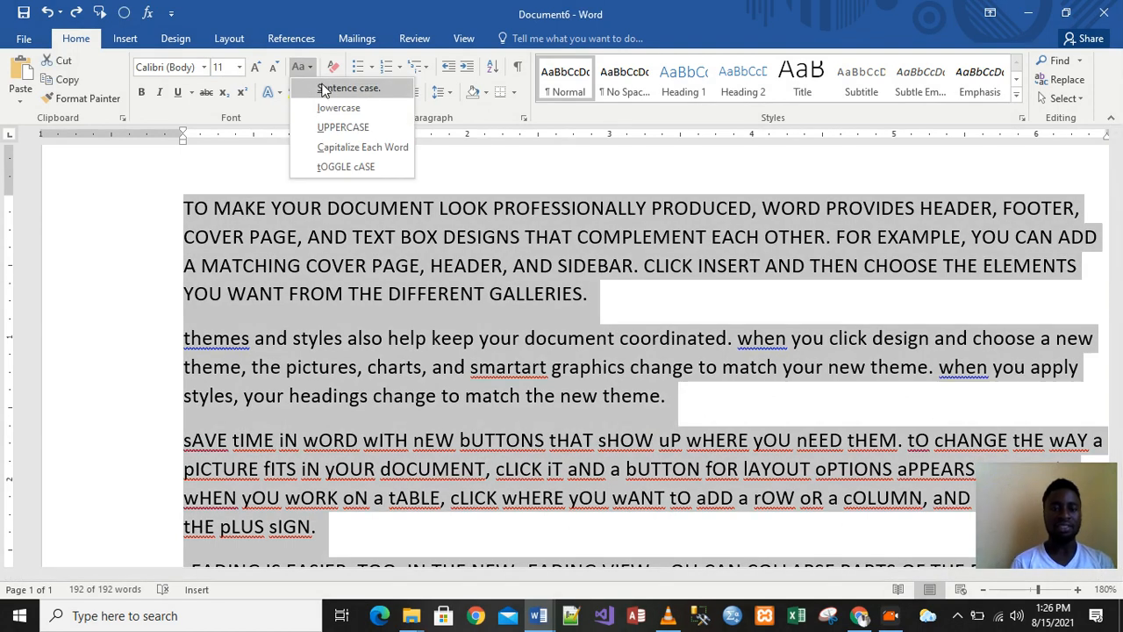
{"action": "left_click", "coordinate": [323, 90]}
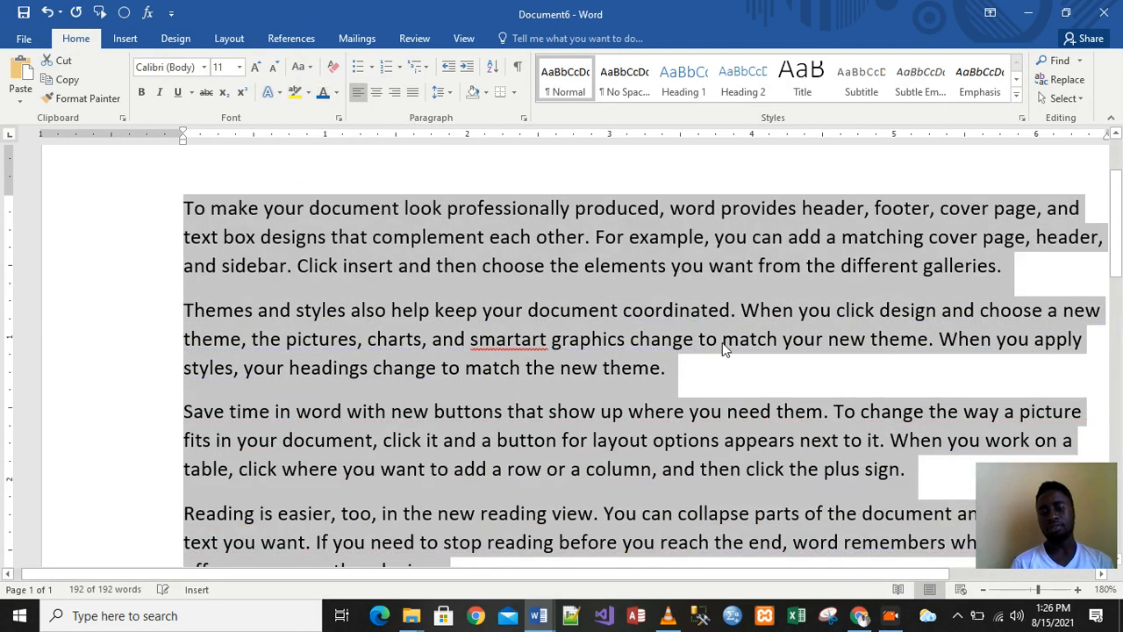
{"action": "left_click", "coordinate": [515, 349]}
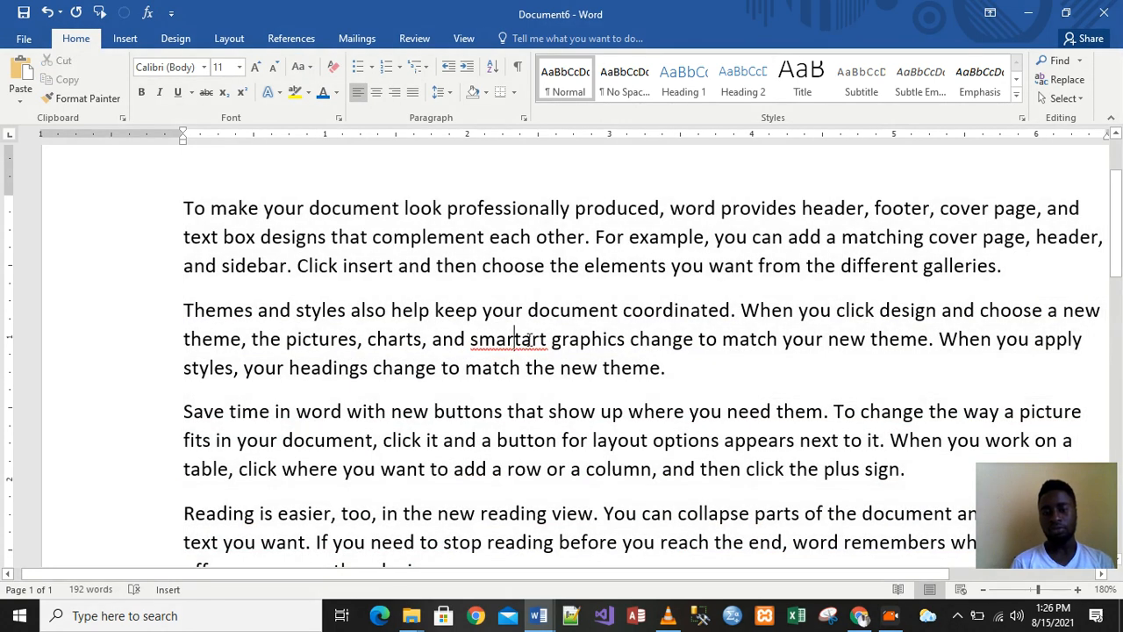
Recapitalize 'smartart' as 'SmartArt' in the second paragraph
{"action": "key", "text": "BackSpace"}
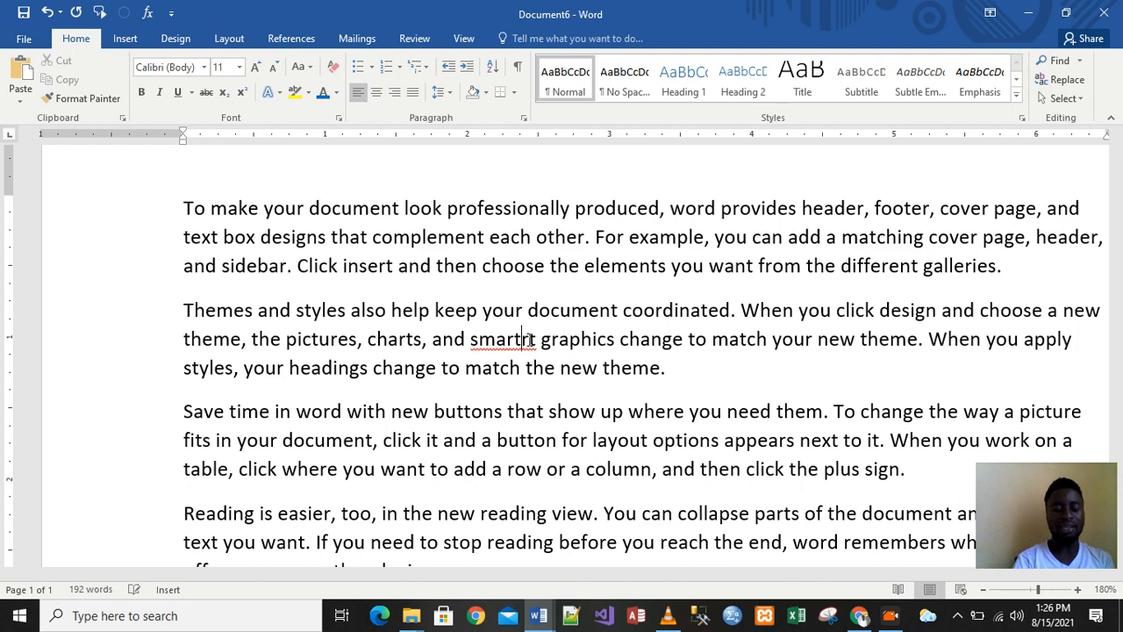
{"action": "type", "text": "A"}
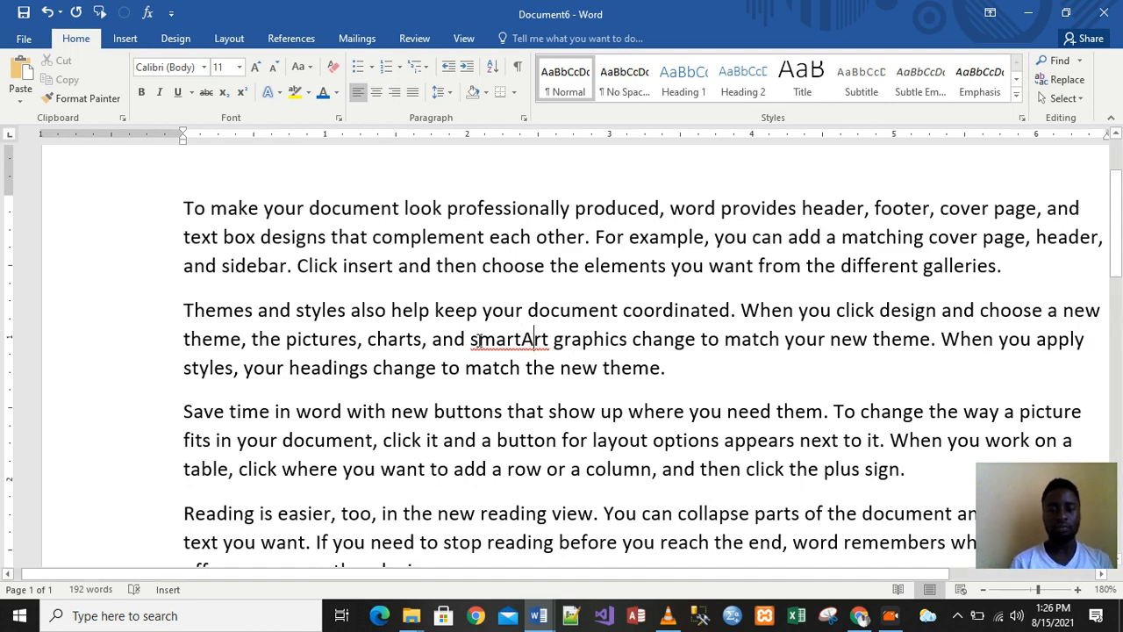
{"action": "key", "text": "BackSpace"}
{"action": "type", "text": "S"}
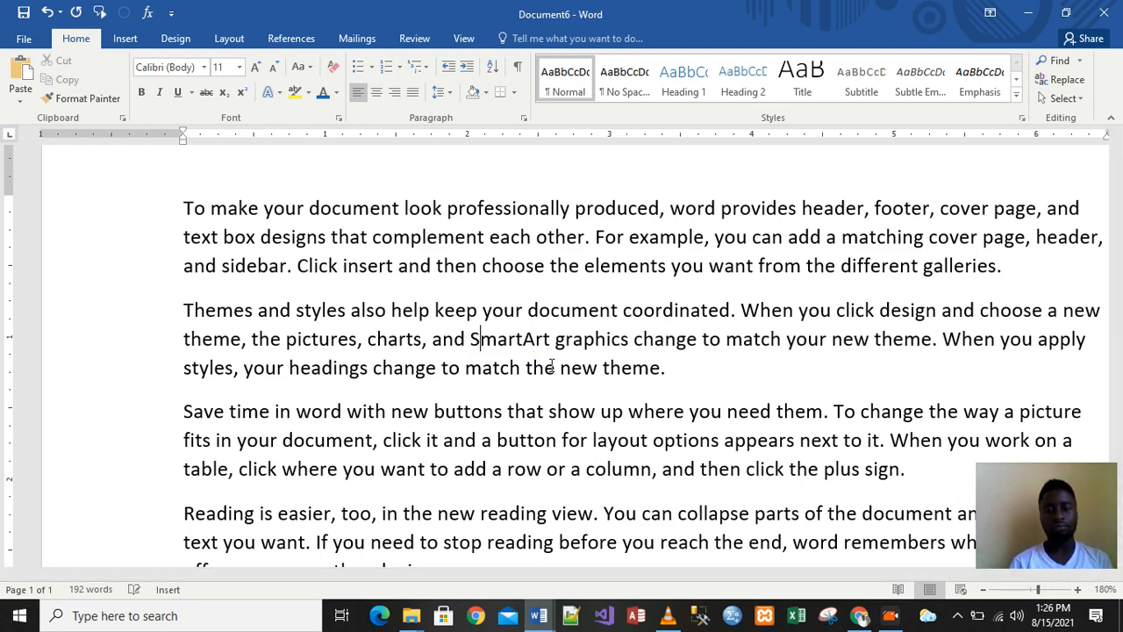
{"action": "left_click", "coordinate": [635, 400]}
Start a save with Ctrl+S, then cancel closing so the document stays open
{"action": "key", "text": "ctrl+s"}
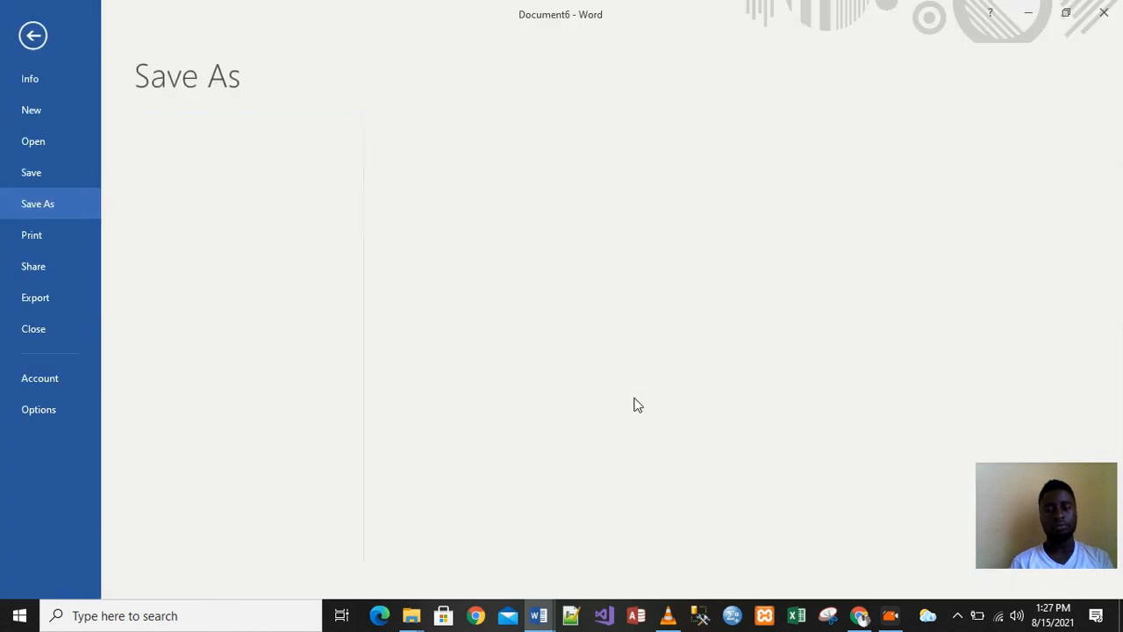
{"action": "left_click", "coordinate": [1104, 12]}
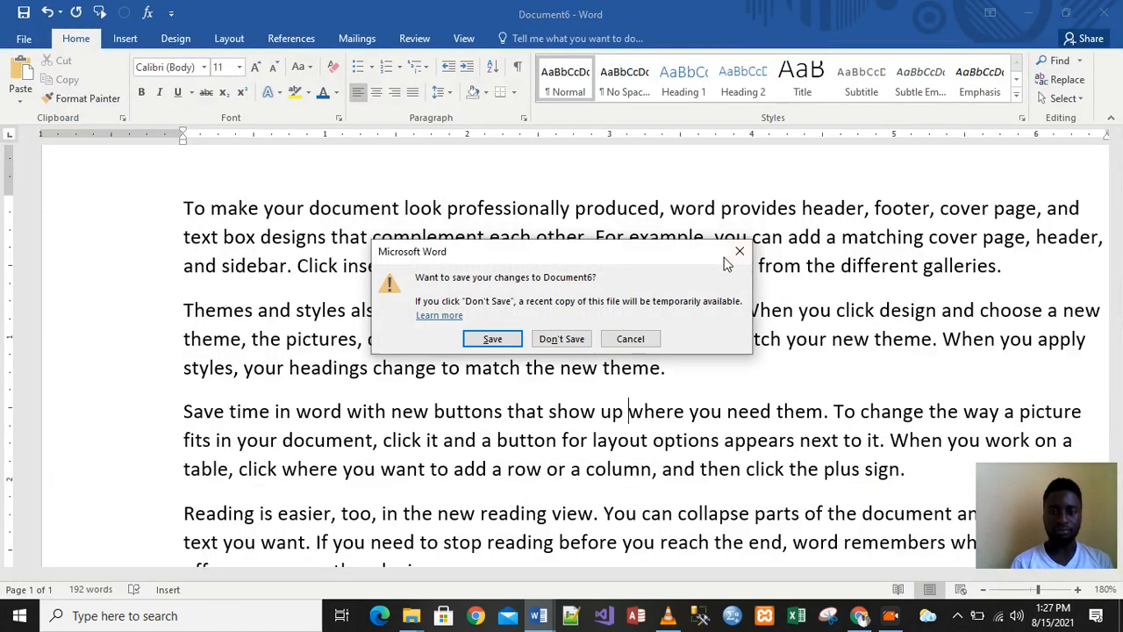
{"action": "left_click", "coordinate": [631, 339]}
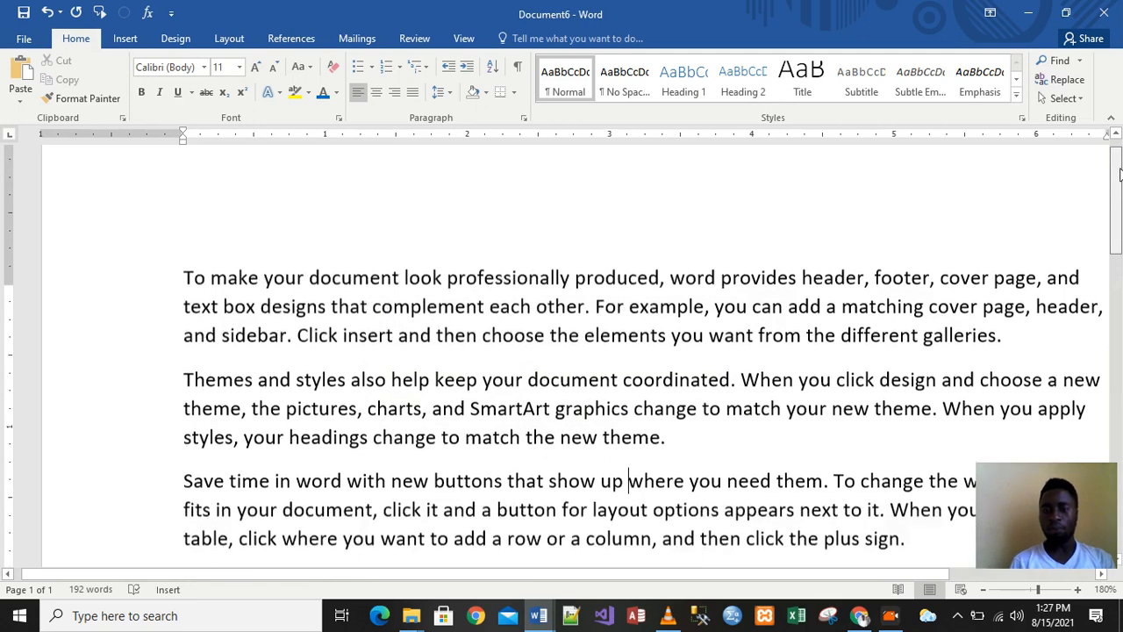
{"action": "scroll", "coordinate": [1118, 178], "scroll_direction": "up", "scroll_amount": 2}
{"action": "left_click_drag", "start_coordinate": [1121, 182], "coordinate": [1121, 208]}
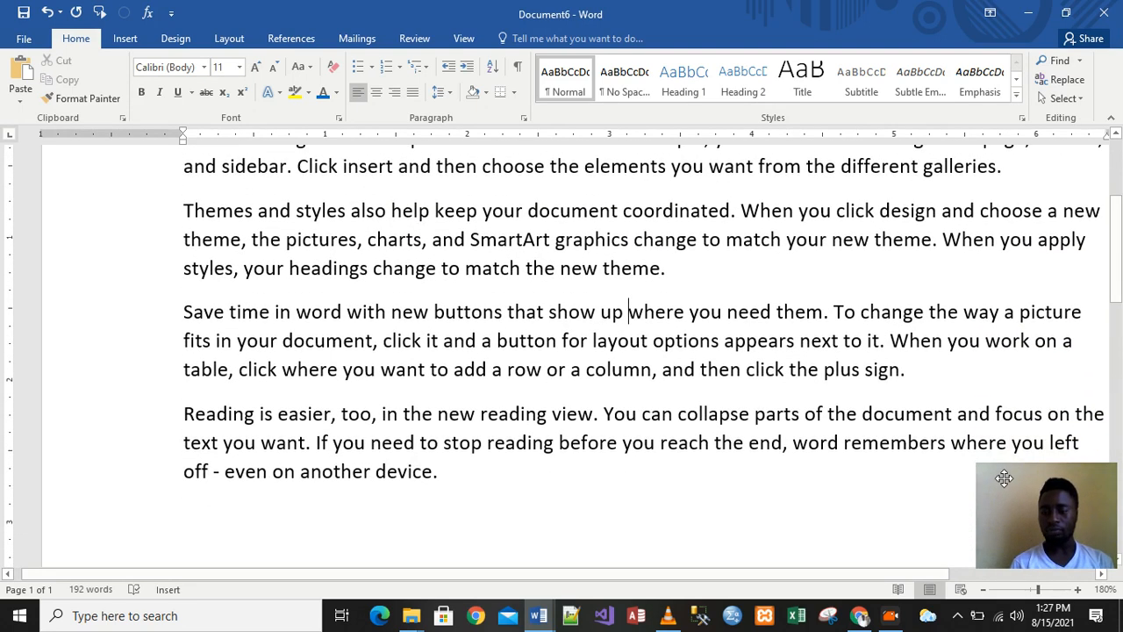
Zoom out two steps to 160% and select the entire 'To make your document…' paragraph
{"action": "left_click", "coordinate": [984, 590]}
{"action": "left_click", "coordinate": [983, 590]}
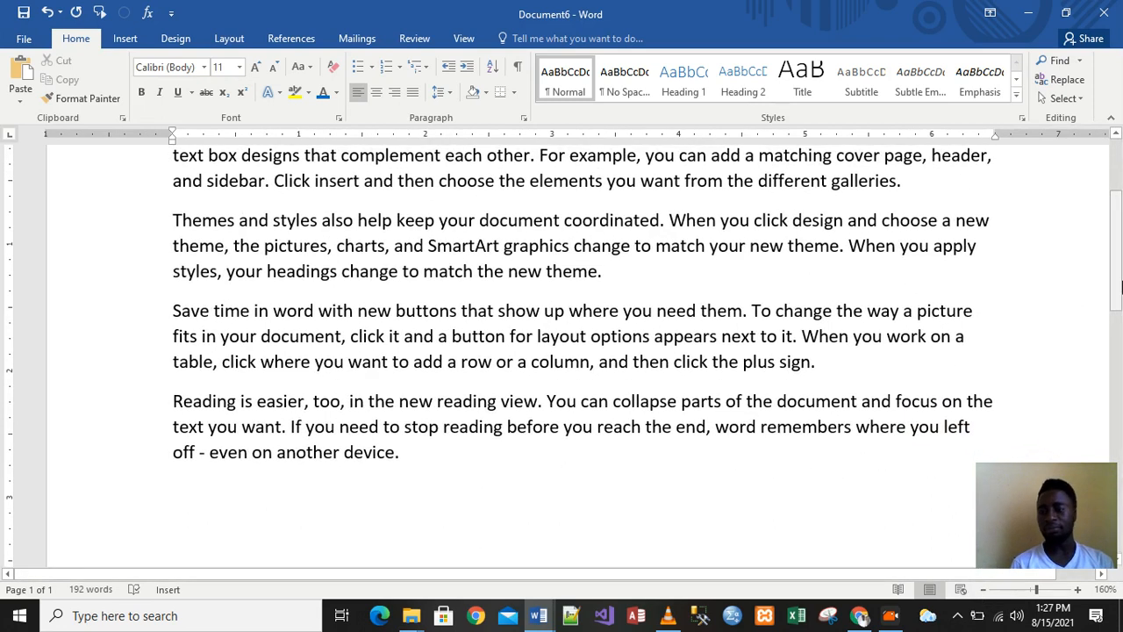
{"action": "left_click_drag", "start_coordinate": [1121, 277], "coordinate": [1120, 216]}
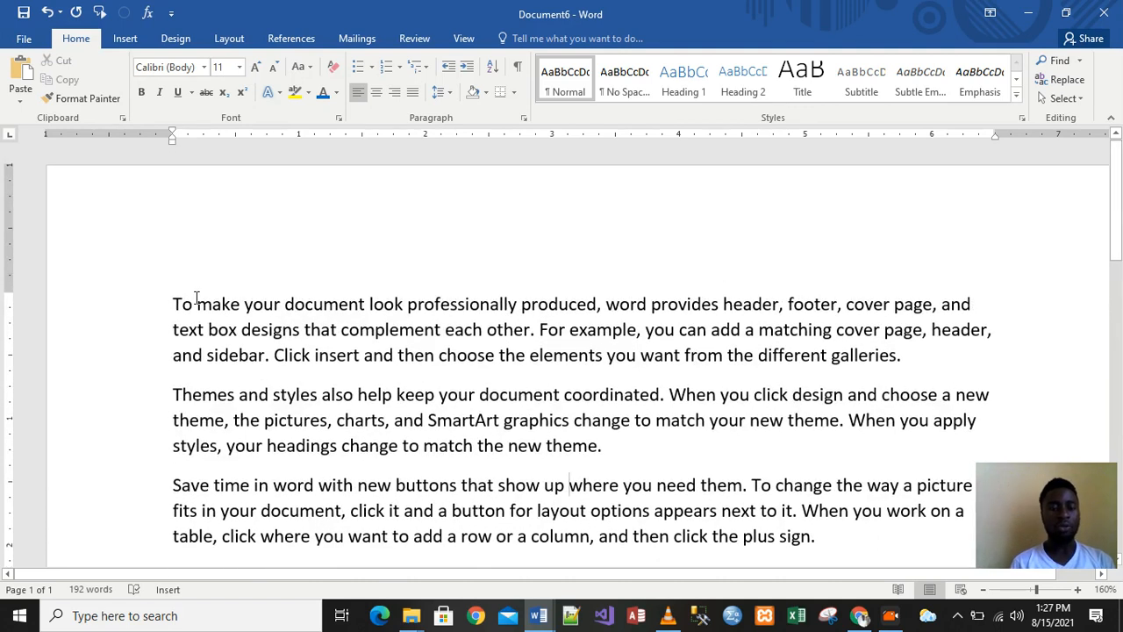
{"action": "left_click_drag", "start_coordinate": [175, 300], "coordinate": [926, 368]}
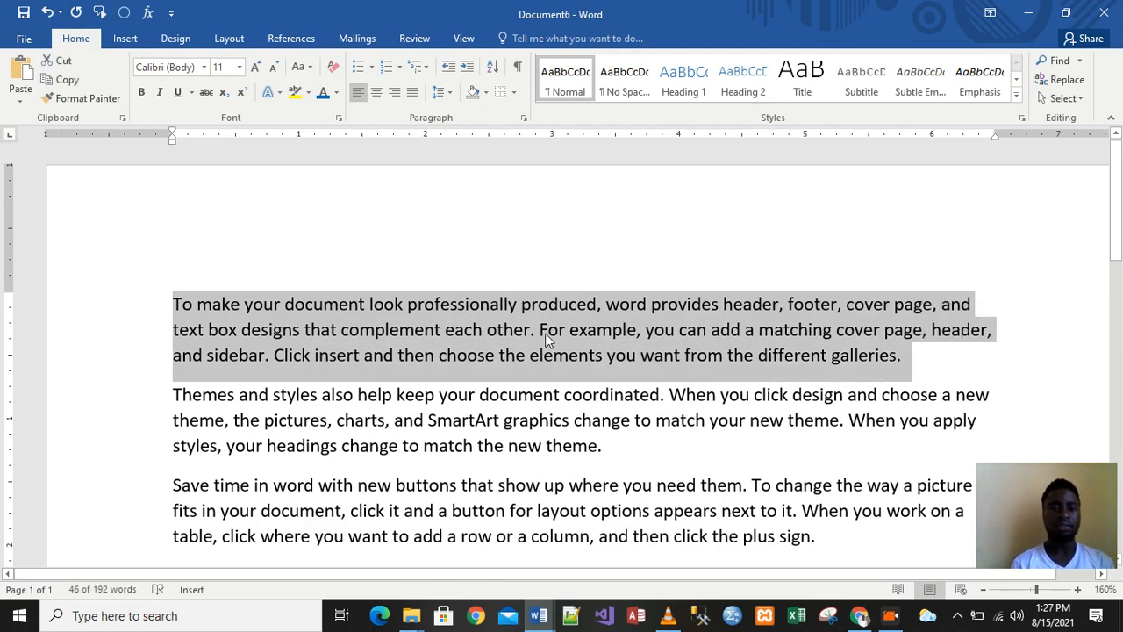
Colour the 'To make your document…' paragraph dark blue
{"action": "left_click", "coordinate": [336, 95]}
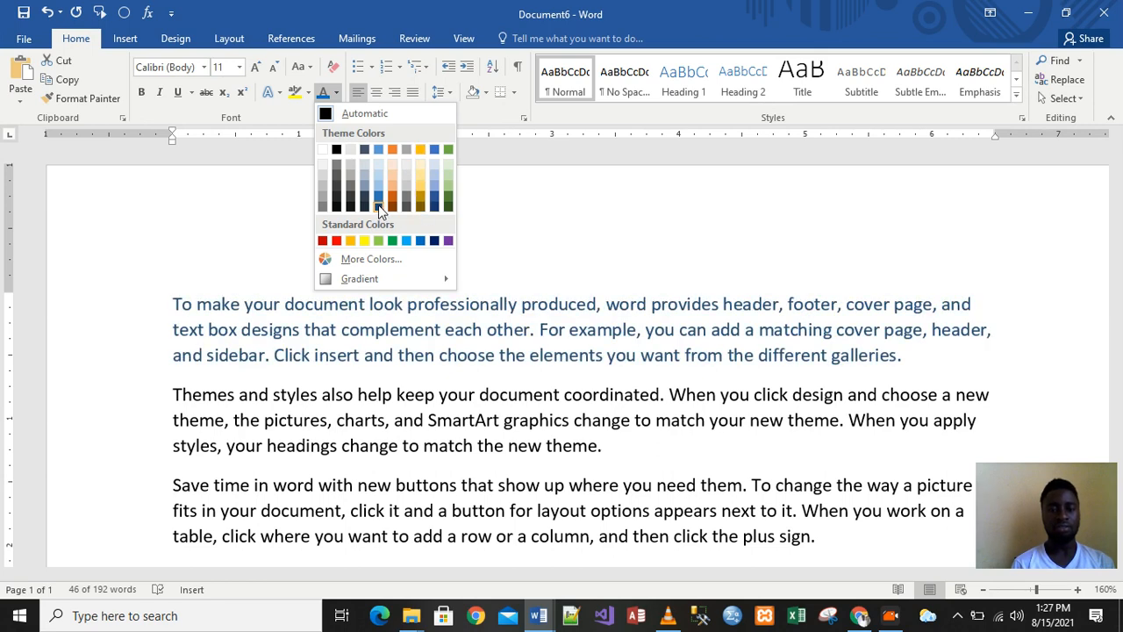
{"action": "left_click", "coordinate": [437, 242]}
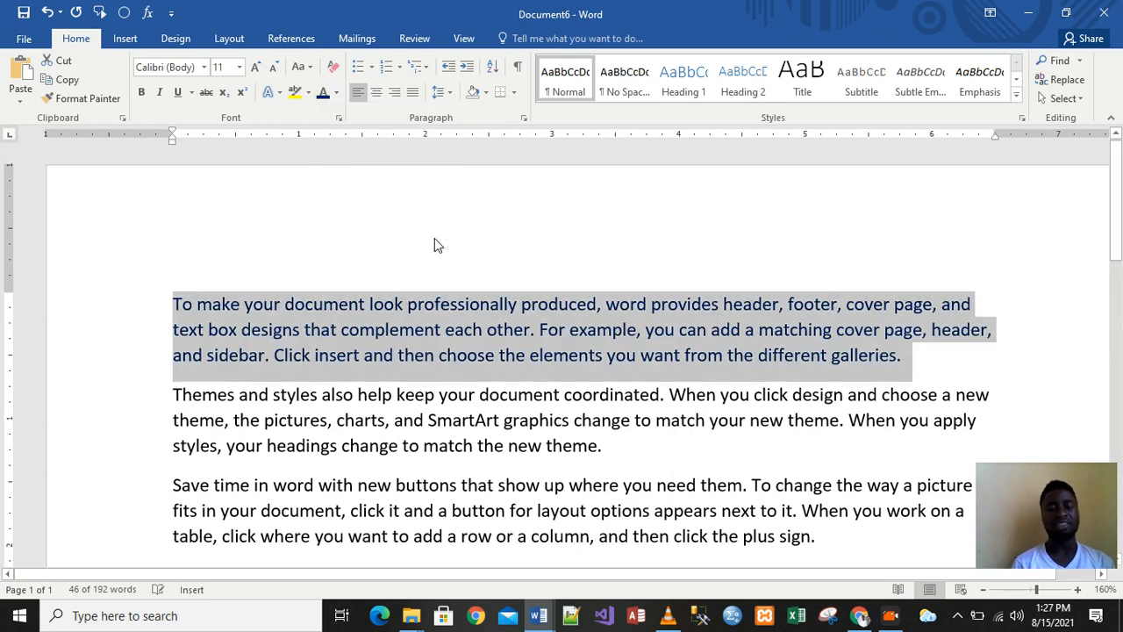
{"action": "left_click", "coordinate": [707, 418]}
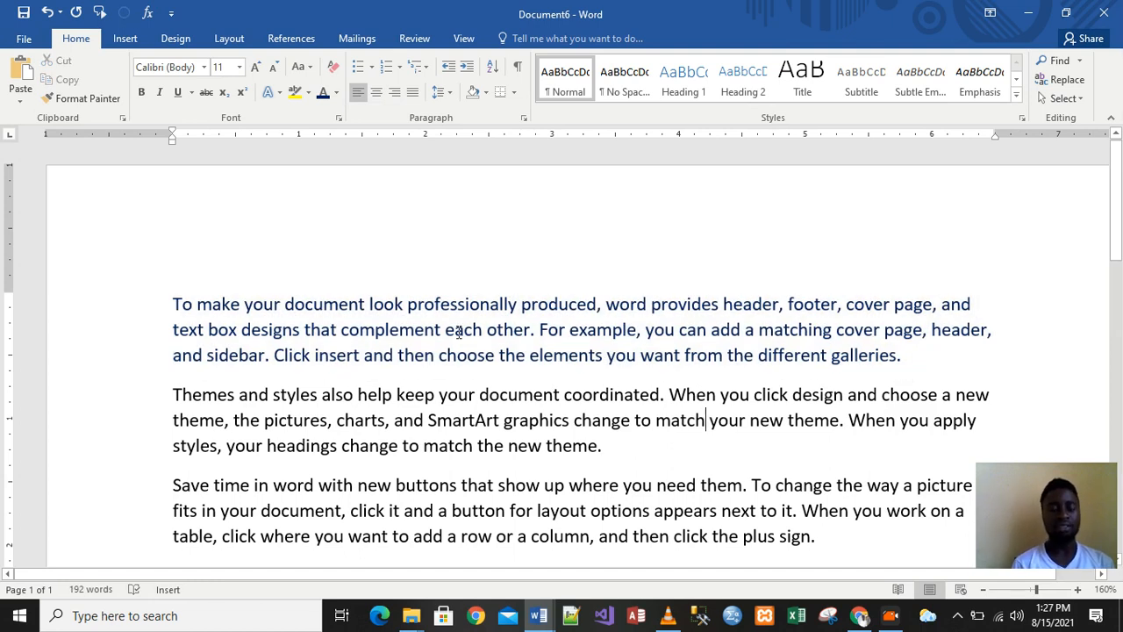
Colour the 'Themes and styles…' paragraph green, then select the whole document
{"action": "triple_click", "coordinate": [174, 394]}
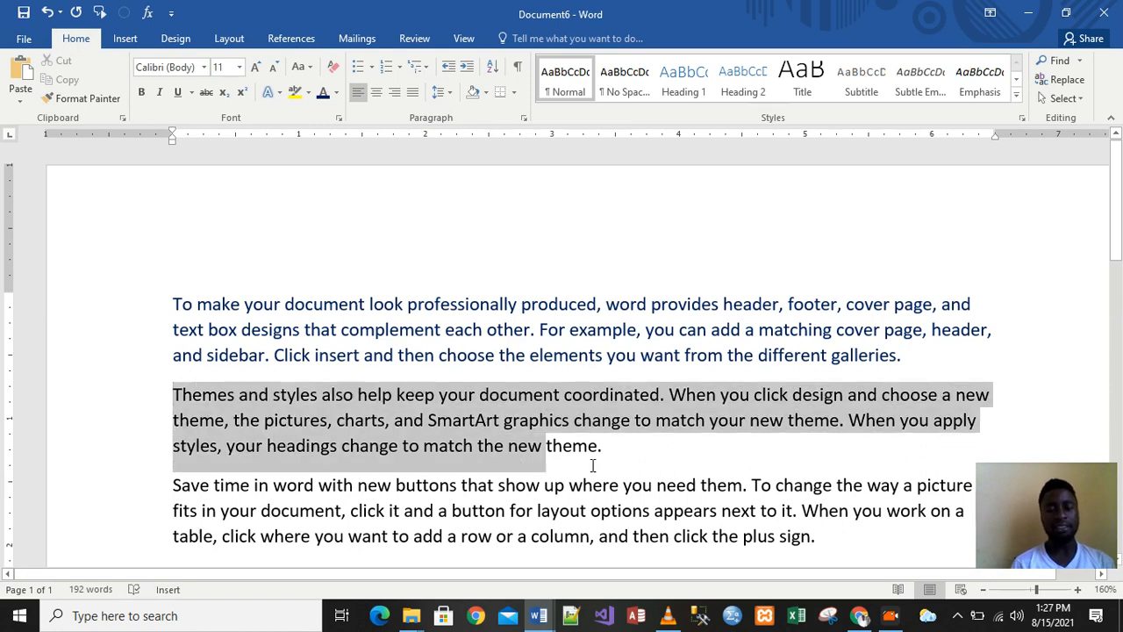
{"action": "left_click", "coordinate": [336, 92]}
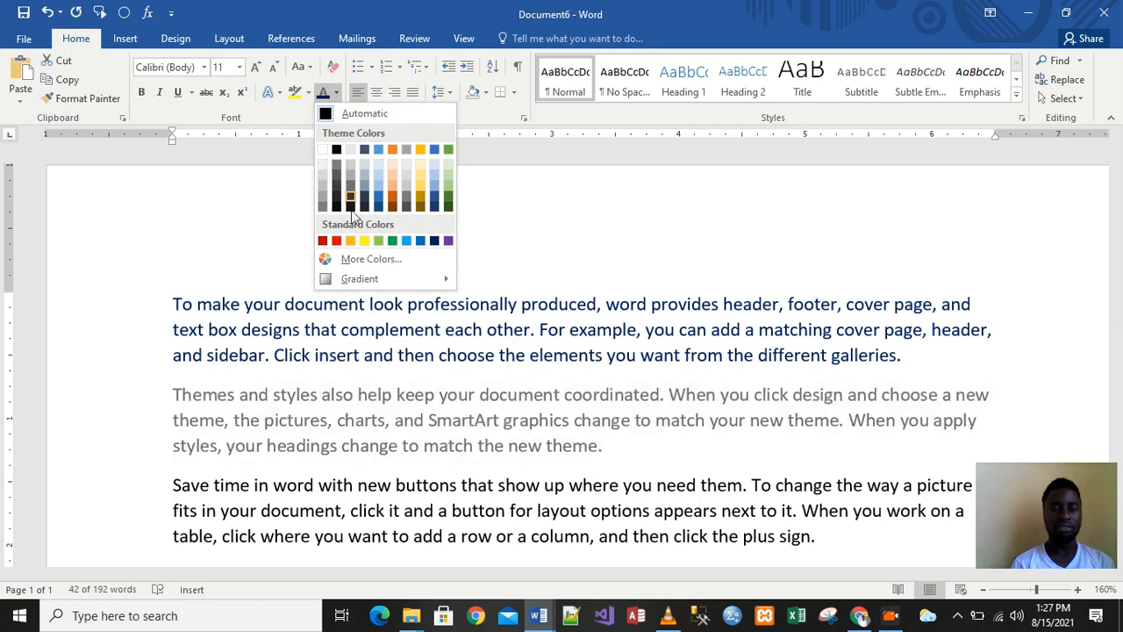
{"action": "left_click", "coordinate": [394, 241]}
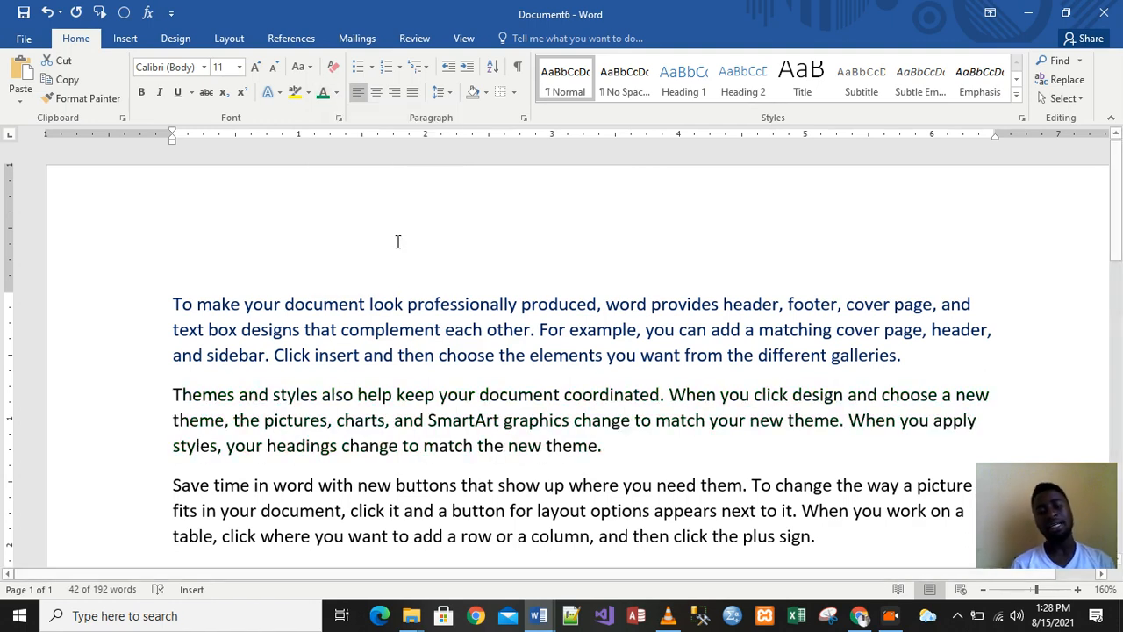
{"action": "left_click", "coordinate": [634, 537]}
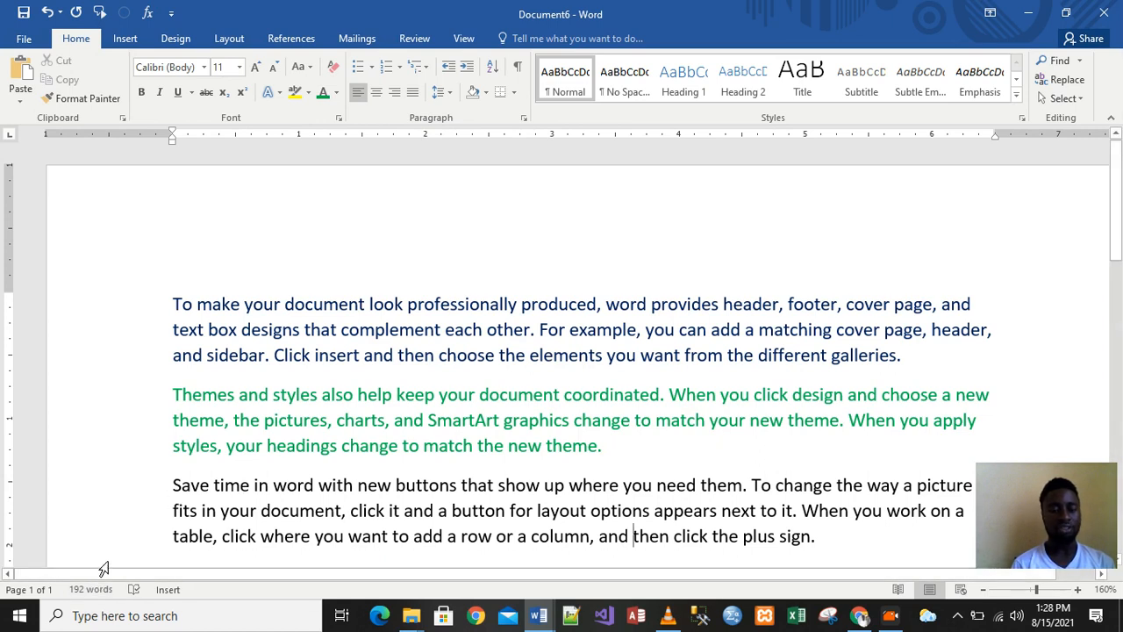
{"action": "scroll", "coordinate": [345, 474], "scroll_direction": "down", "scroll_amount": 1}
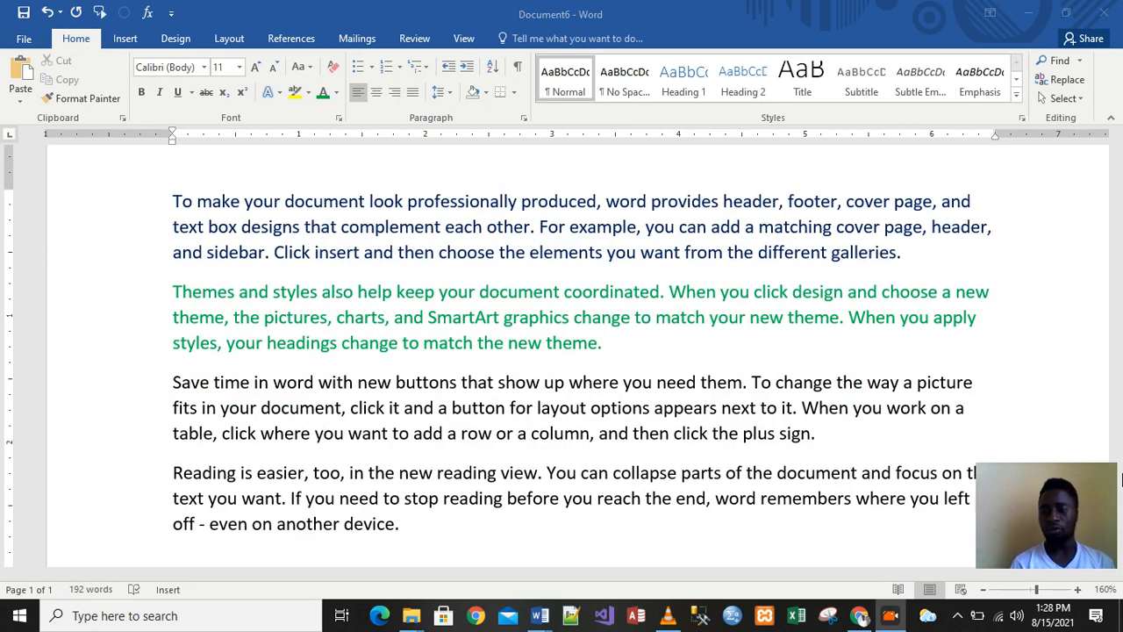
{"action": "left_click_drag", "start_coordinate": [1118, 228], "coordinate": [1118, 269]}
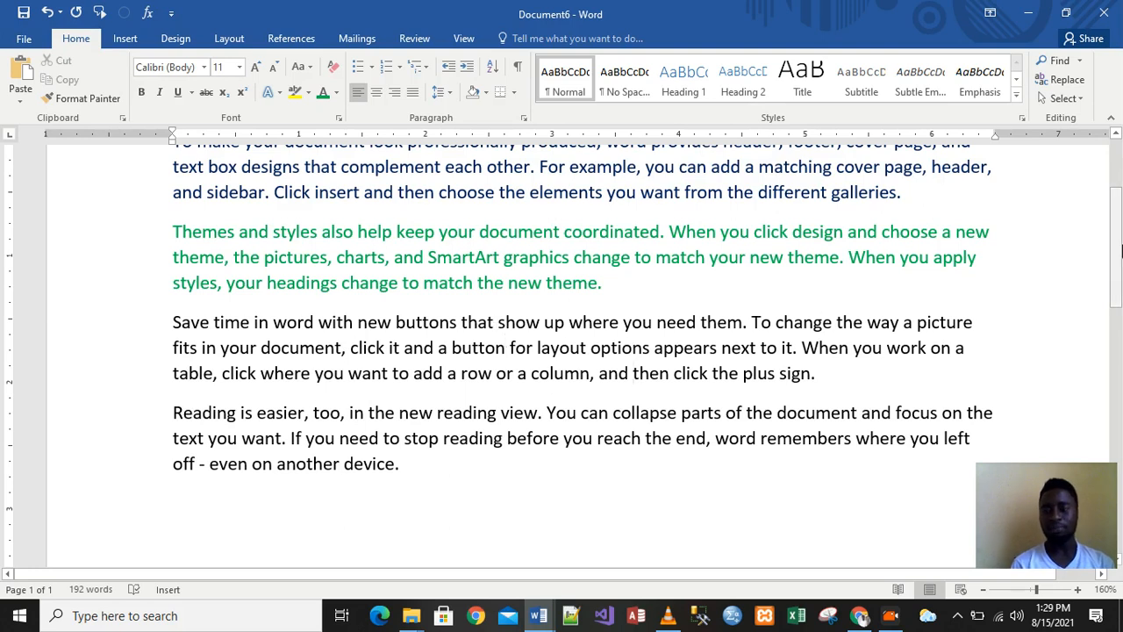
{"action": "left_click_drag", "start_coordinate": [1119, 243], "coordinate": [1120, 195]}
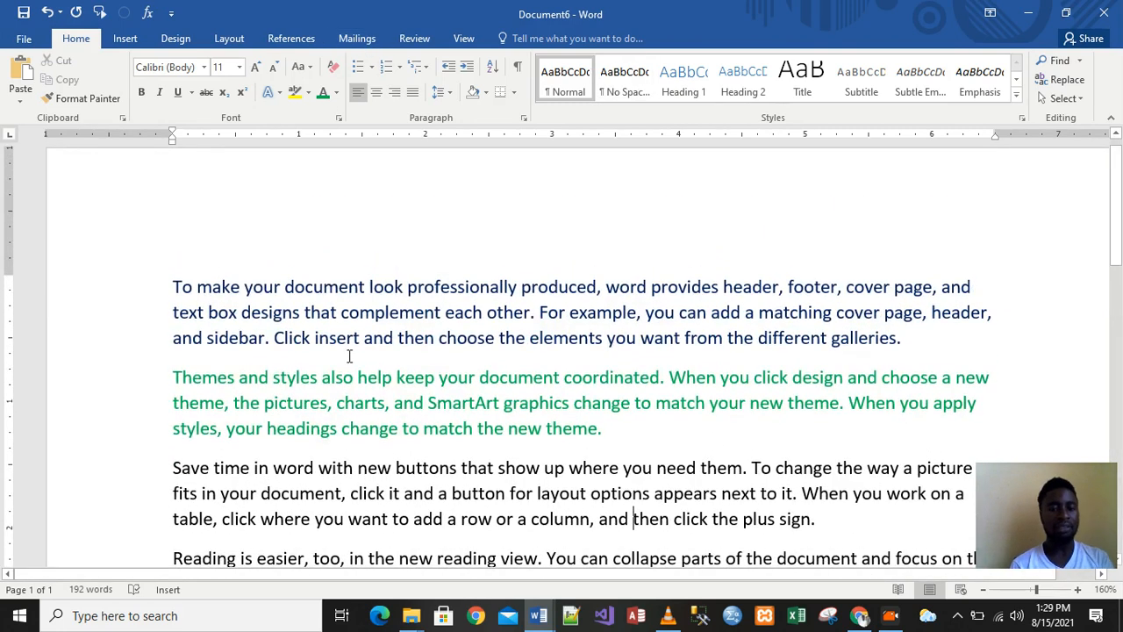
{"action": "key", "text": "ctrl+a"}
Clear all formatting so the coloured paragraphs return to plain black text
{"action": "left_click", "coordinate": [332, 70]}
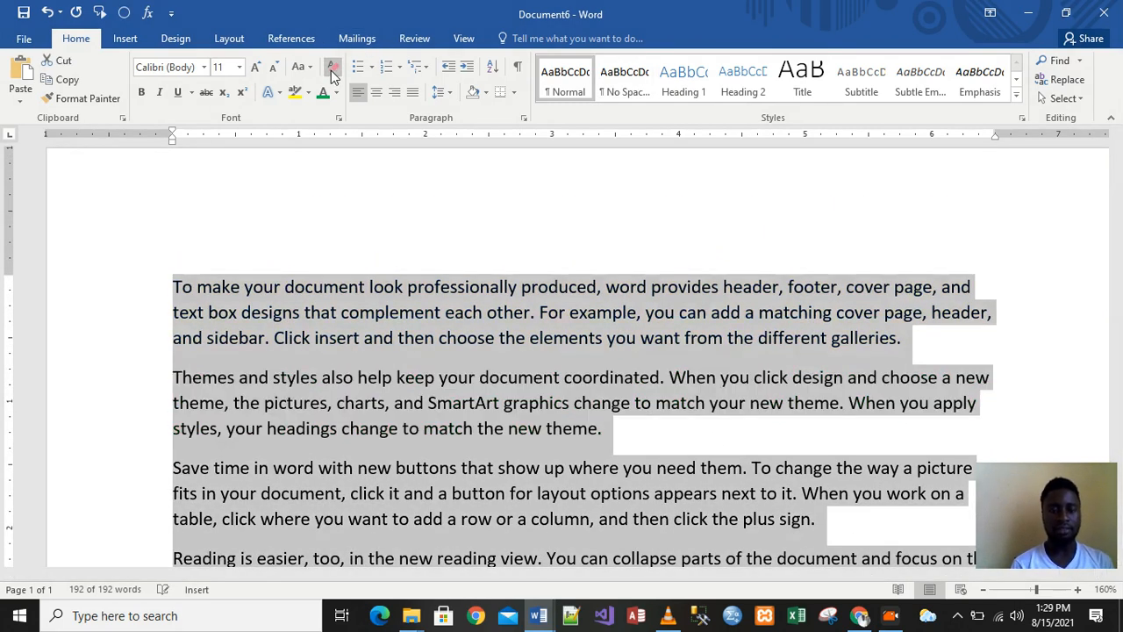
{"action": "left_click", "coordinate": [561, 288]}
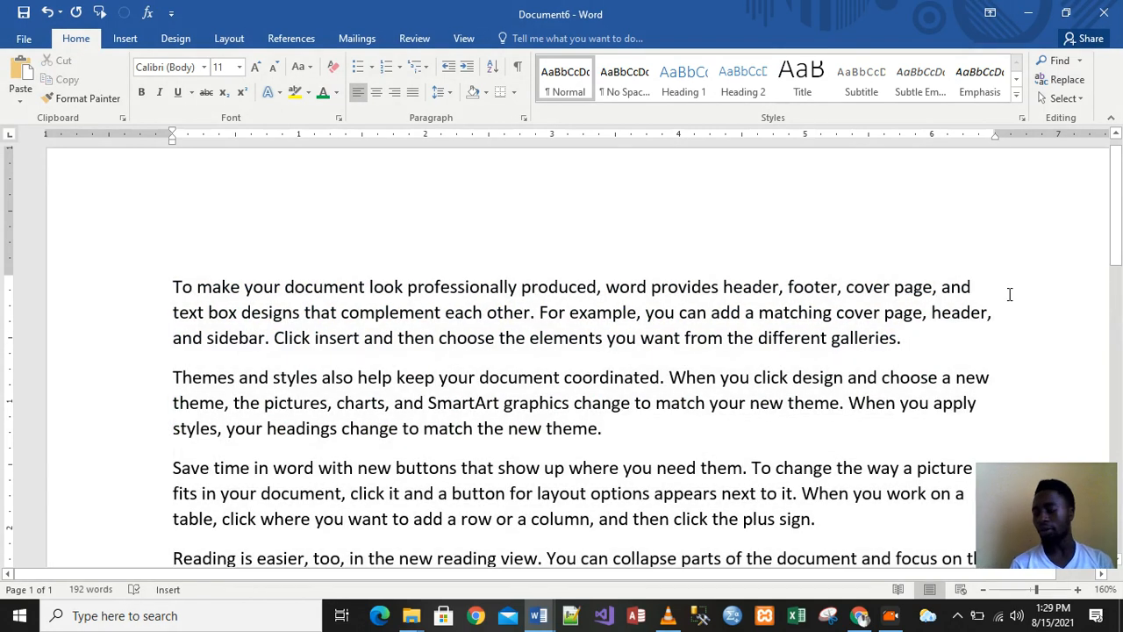
{"action": "mouse_move", "coordinate": [1120, 200]}
{"action": "left_mouse_down"}
{"action": "mouse_move", "coordinate": [1118, 175]}
{"action": "mouse_move", "coordinate": [1116, 250]}
{"action": "mouse_move", "coordinate": [1118, 184]}
{"action": "left_mouse_up"}
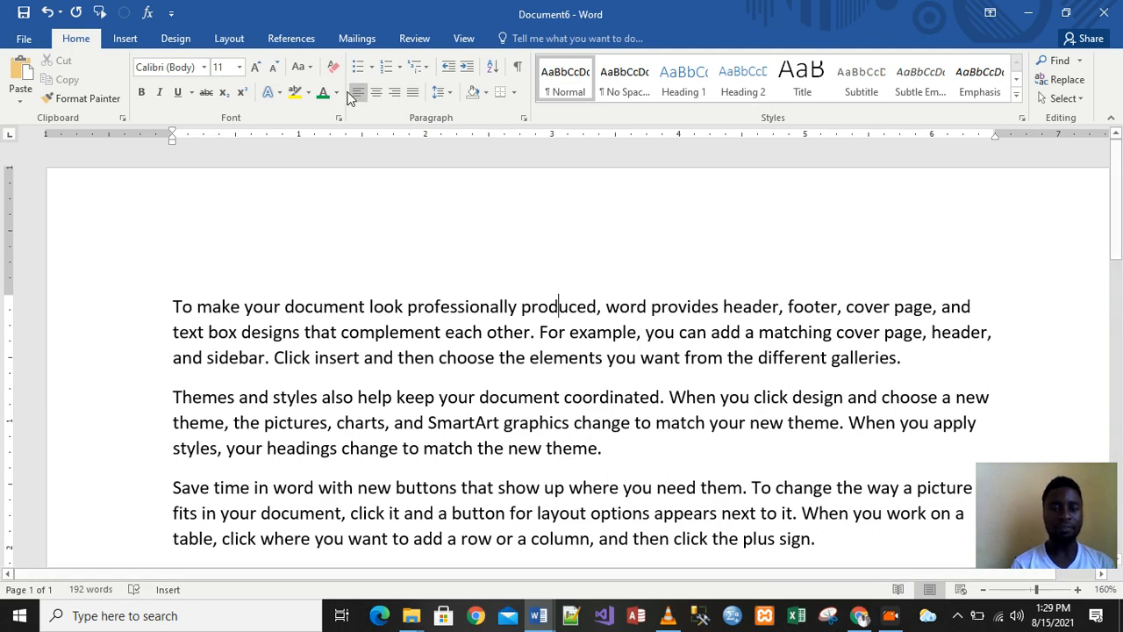
{"action": "left_click", "coordinate": [292, 322]}
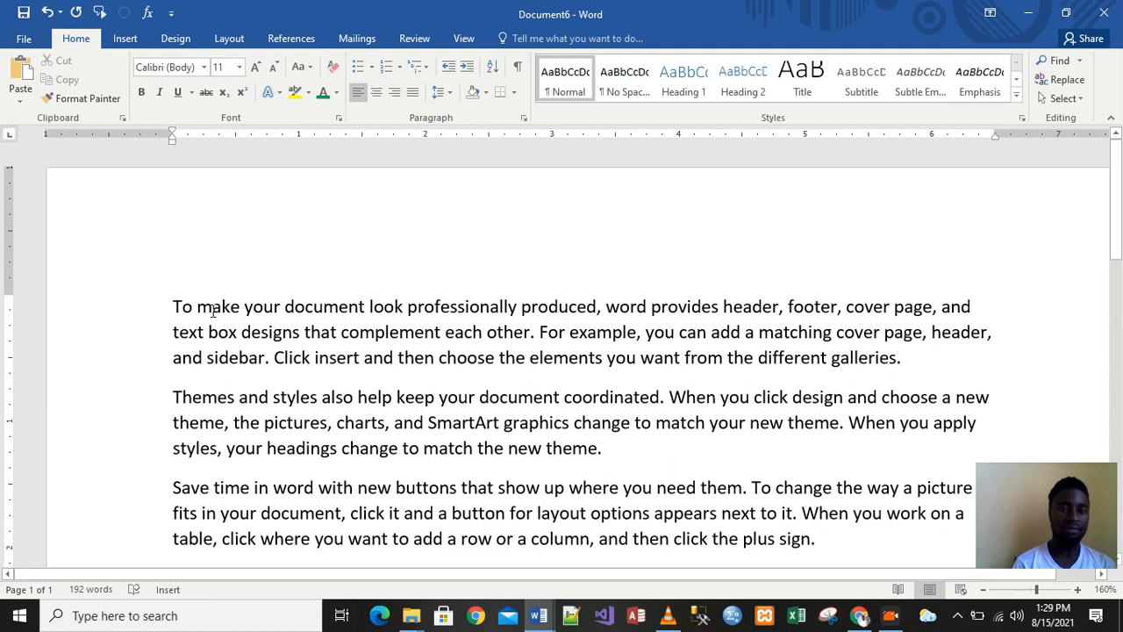
{"action": "left_click", "coordinate": [173, 305]}
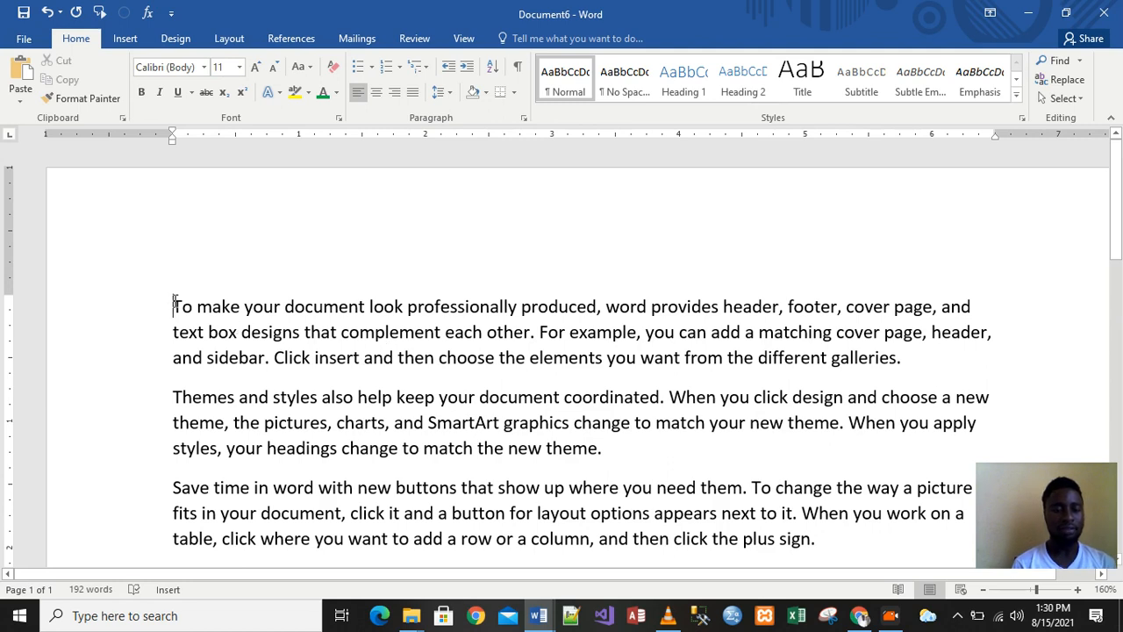
{"action": "left_click_drag", "start_coordinate": [176, 304], "coordinate": [900, 360]}
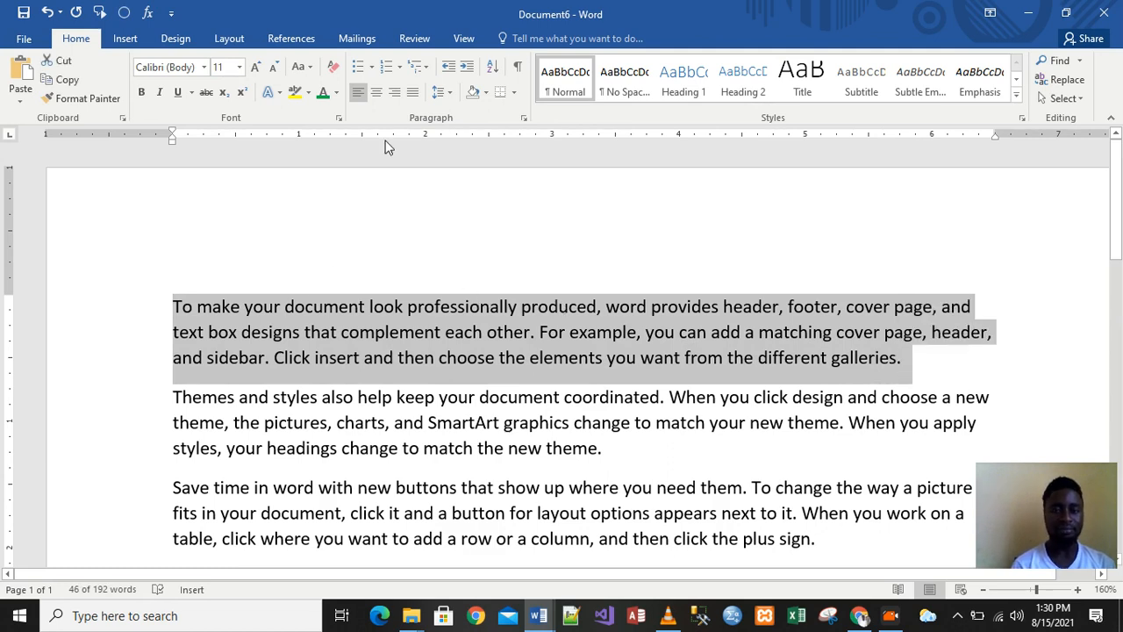
{"action": "left_click", "coordinate": [377, 94]}
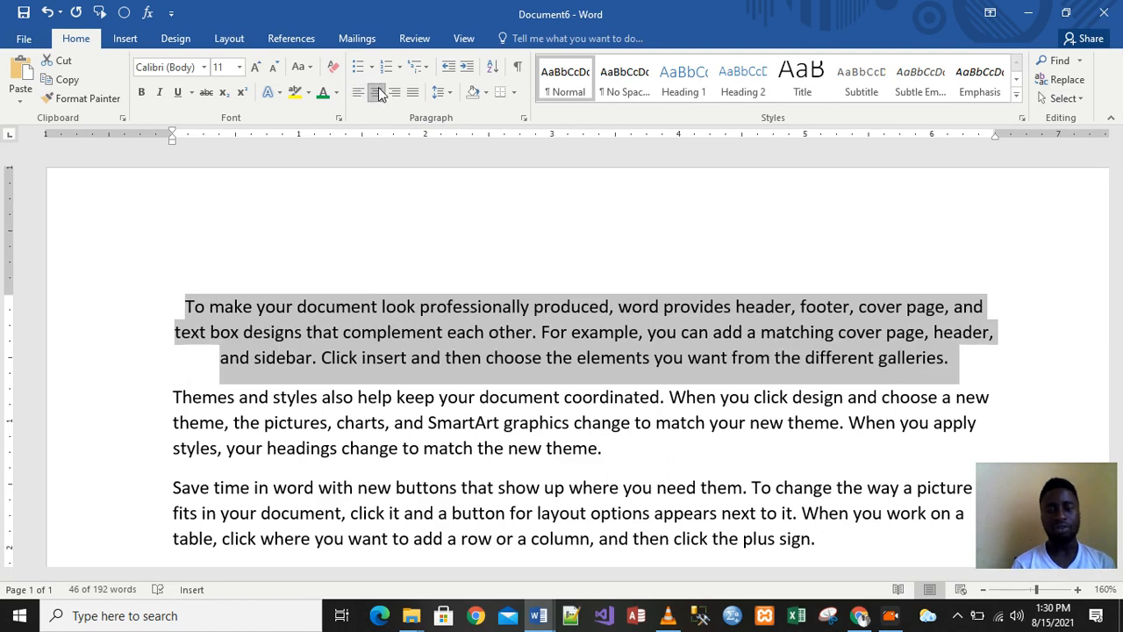
{"action": "key", "text": "ctrl+z"}
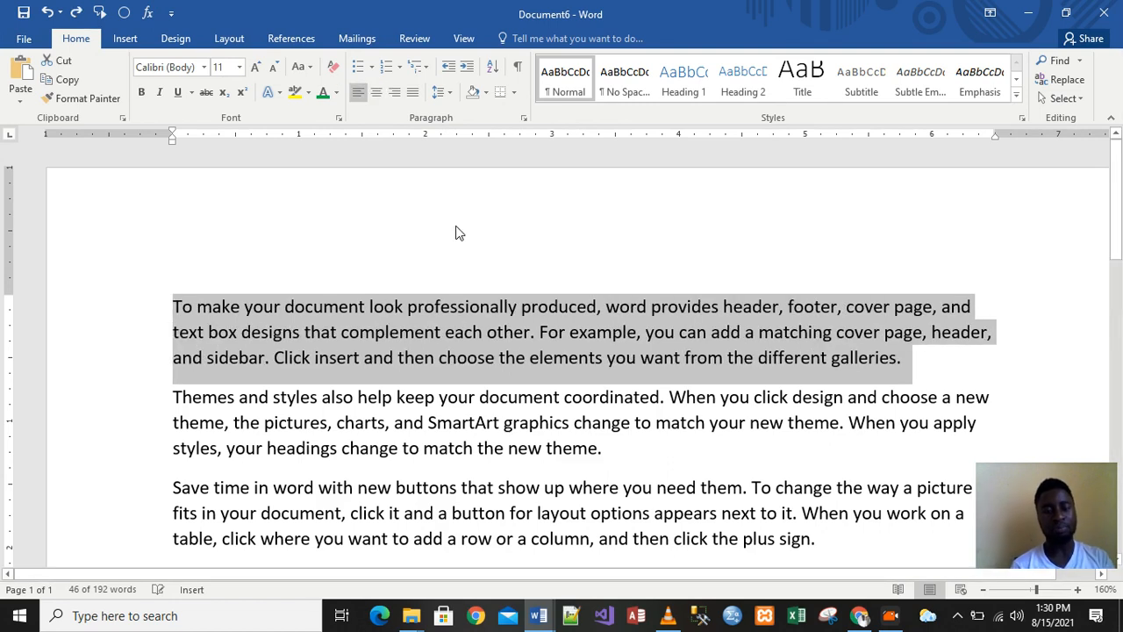
{"action": "left_click", "coordinate": [209, 287]}
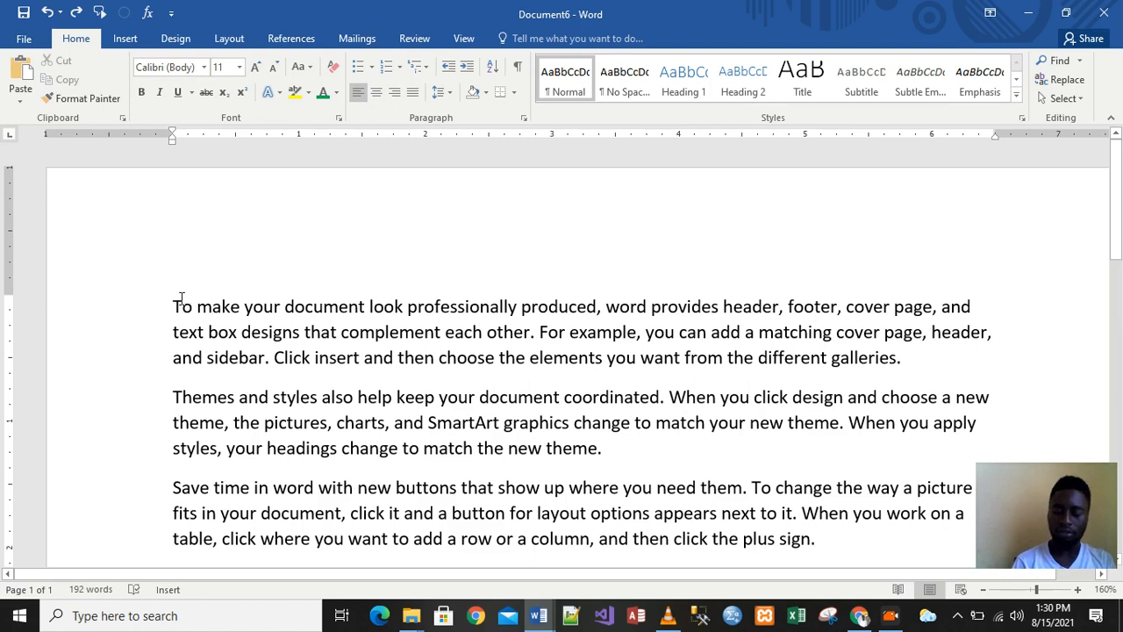
Add a new line above the first paragraph, type 'TEXT ALIGNMENT' there, and select it
{"action": "key", "text": "Return"}
{"action": "key", "text": "Up"}
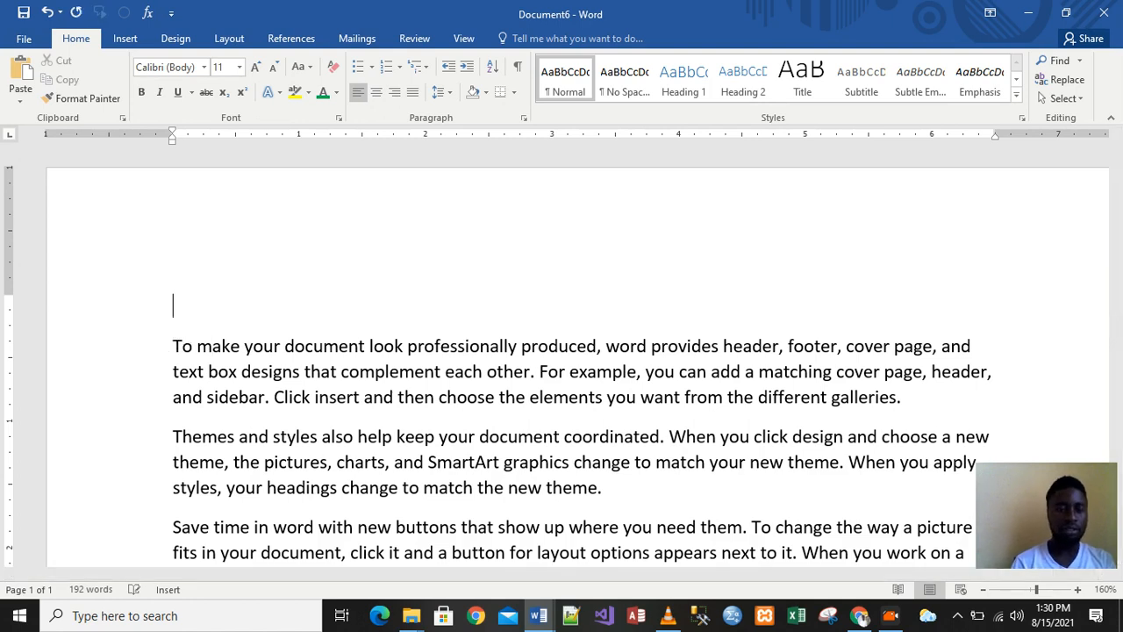
{"action": "type", "text": "TEST"}
{"action": "key", "text": "BackSpace"}
{"action": "type", "text": "XT ALL"}
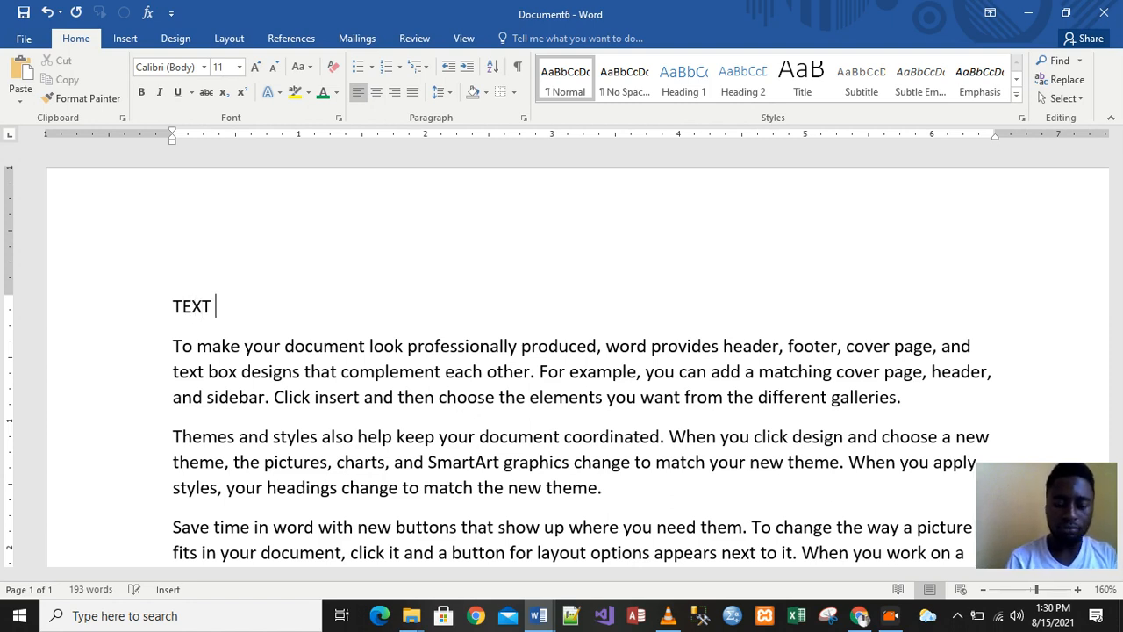
{"action": "key", "text": "BackSpace"}
{"action": "type", "text": "IGNMENT"}
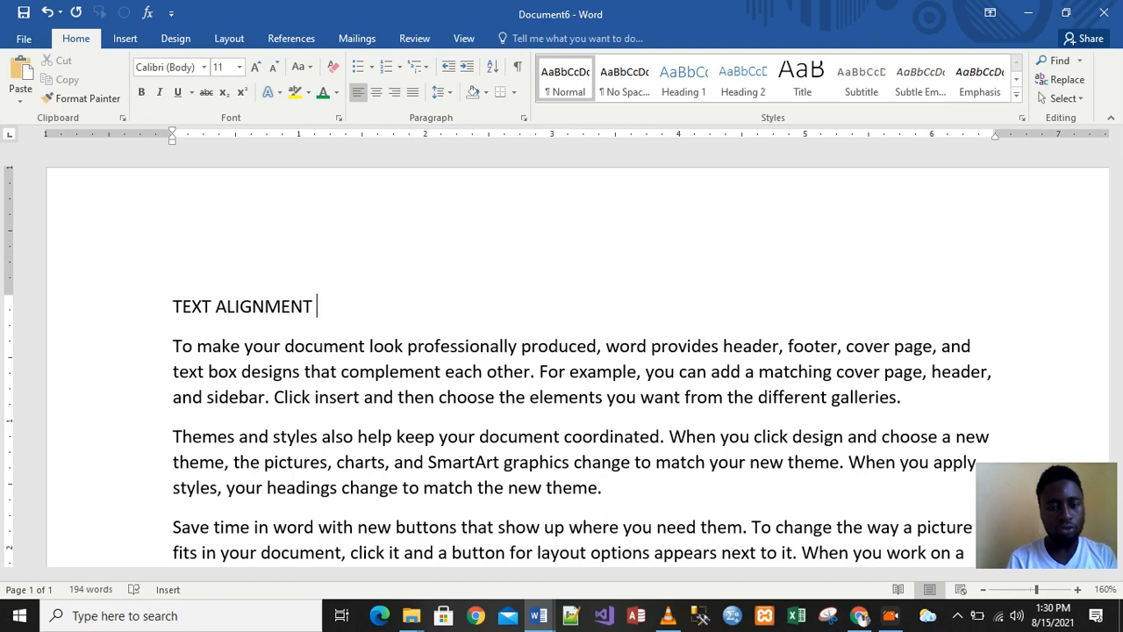
{"action": "key", "text": "BackSpace"}
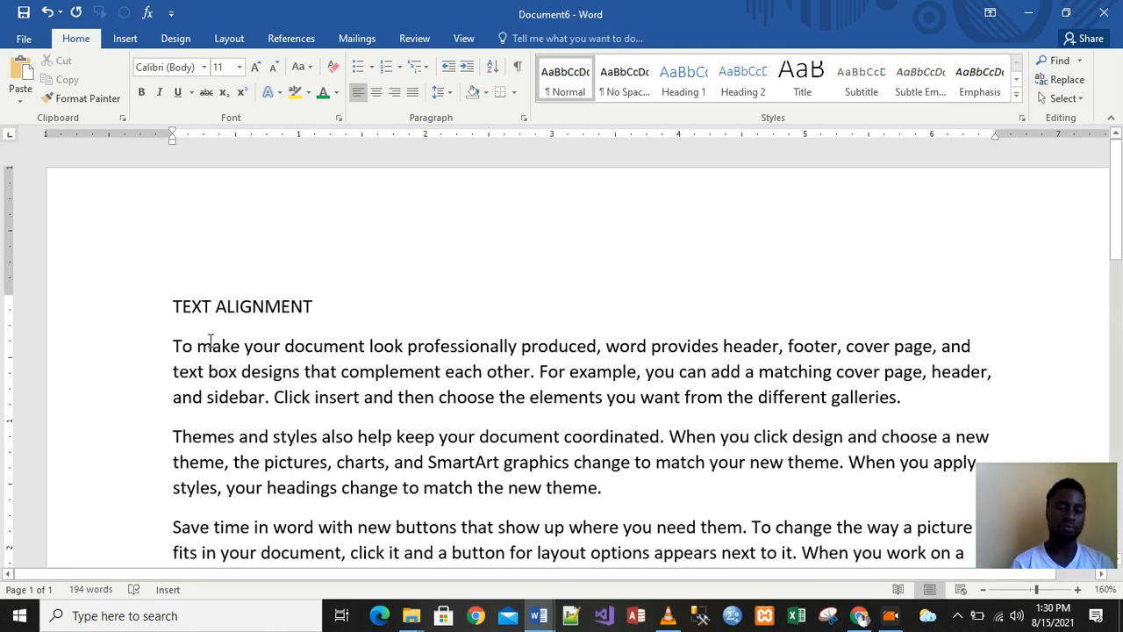
{"action": "left_click", "coordinate": [178, 312]}
{"action": "left_click", "coordinate": [265, 346]}
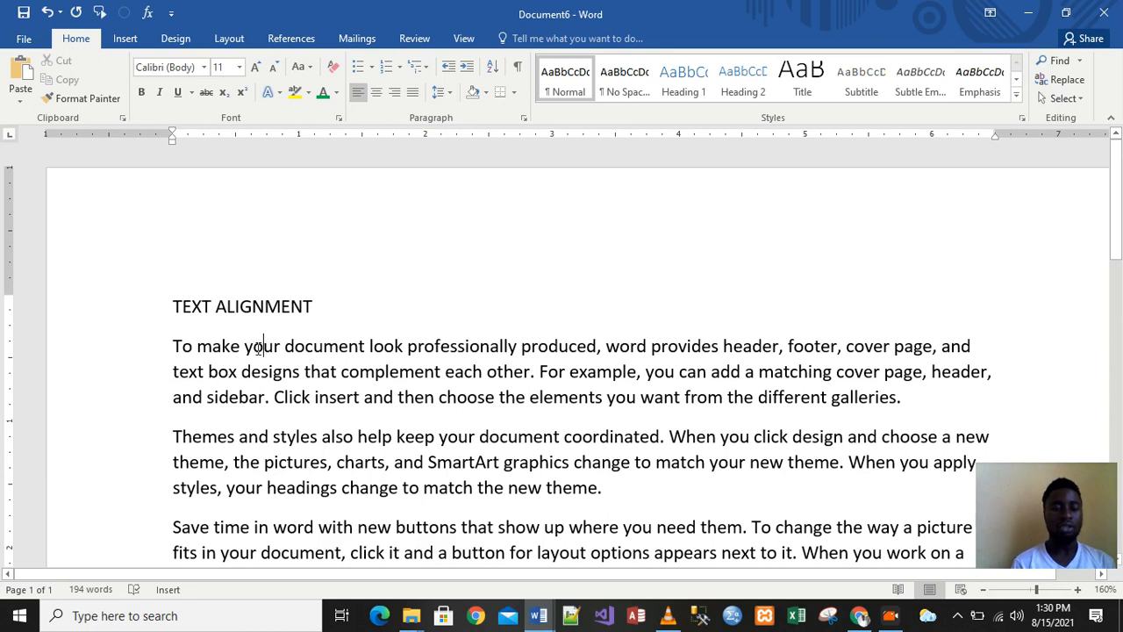
{"action": "left_click_drag", "start_coordinate": [175, 303], "coordinate": [329, 311]}
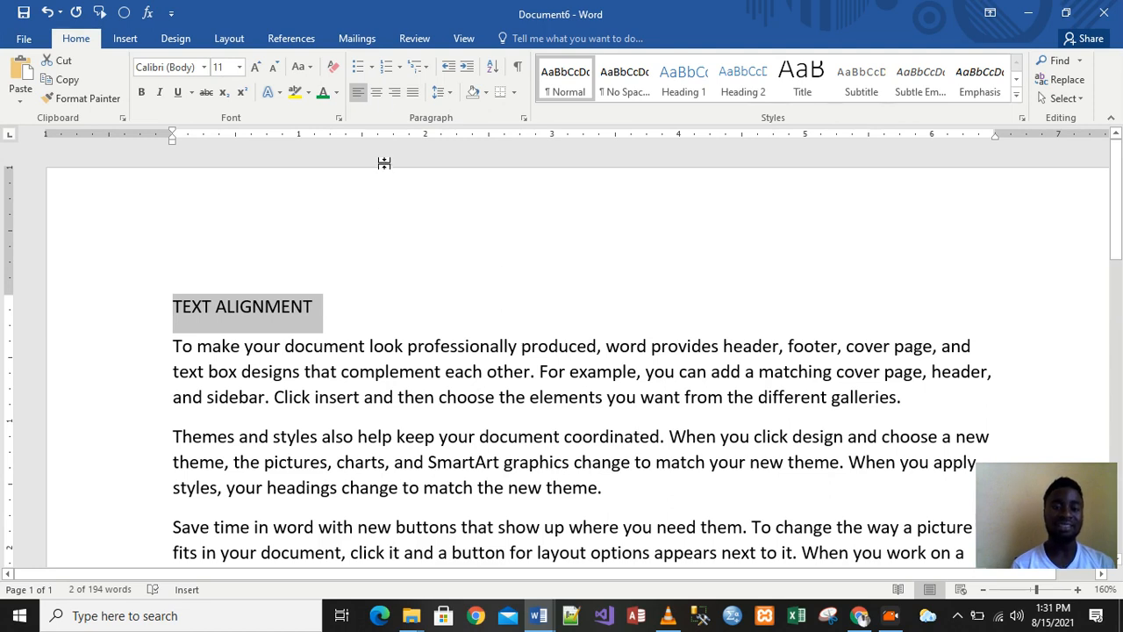
Centre the TEXT ALIGNMENT heading
{"action": "left_click", "coordinate": [376, 92]}
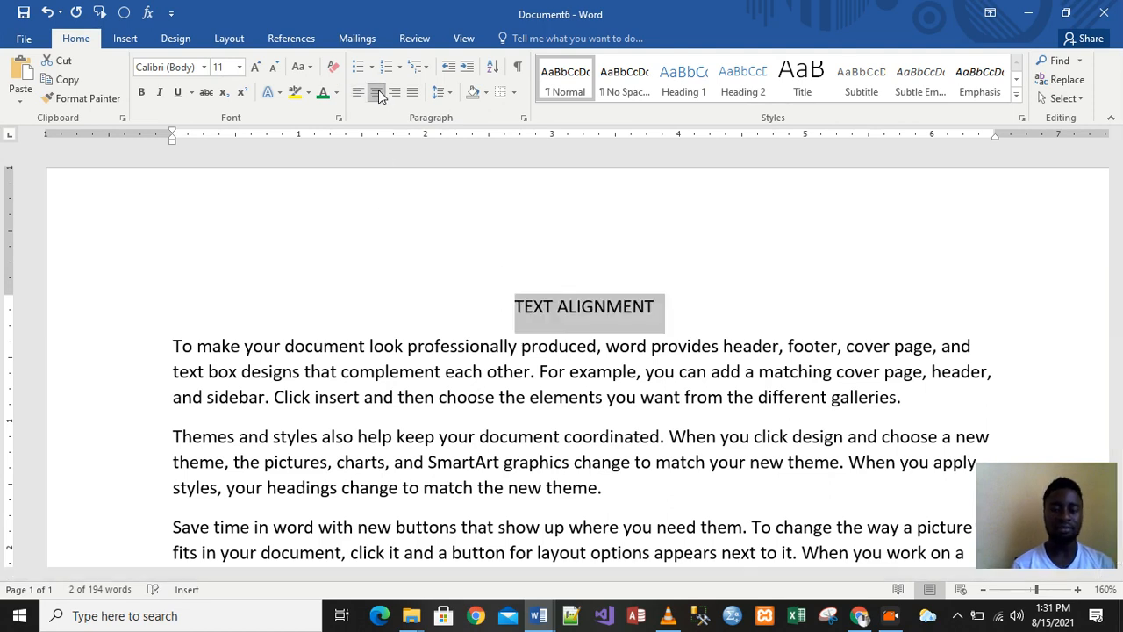
{"action": "left_click", "coordinate": [641, 370]}
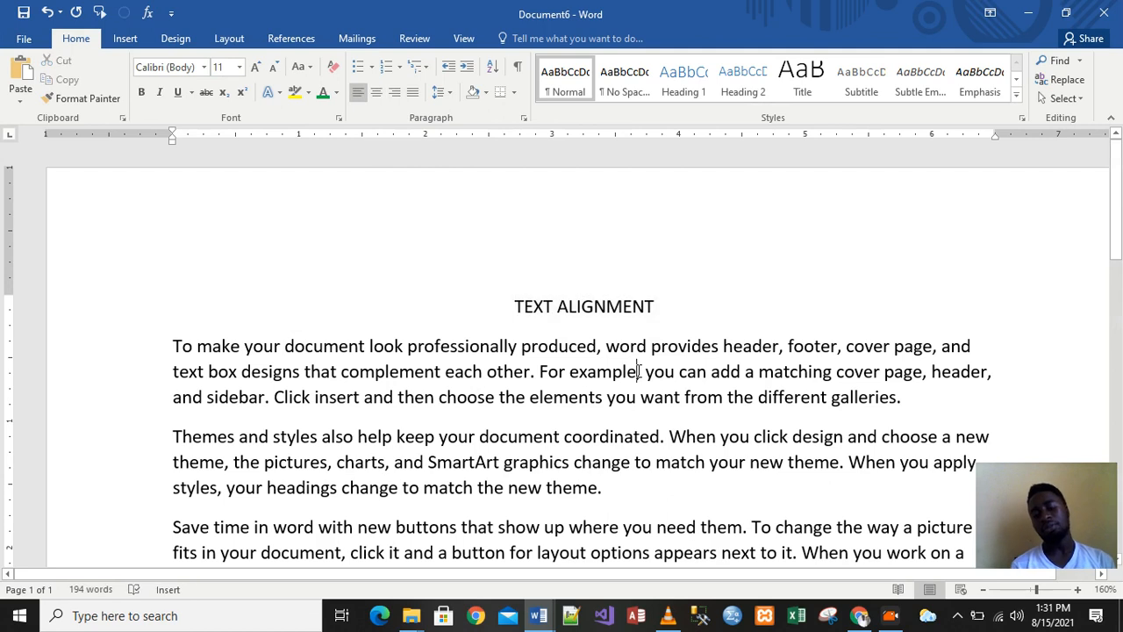
{"action": "left_click_drag", "start_coordinate": [663, 314], "coordinate": [512, 293]}
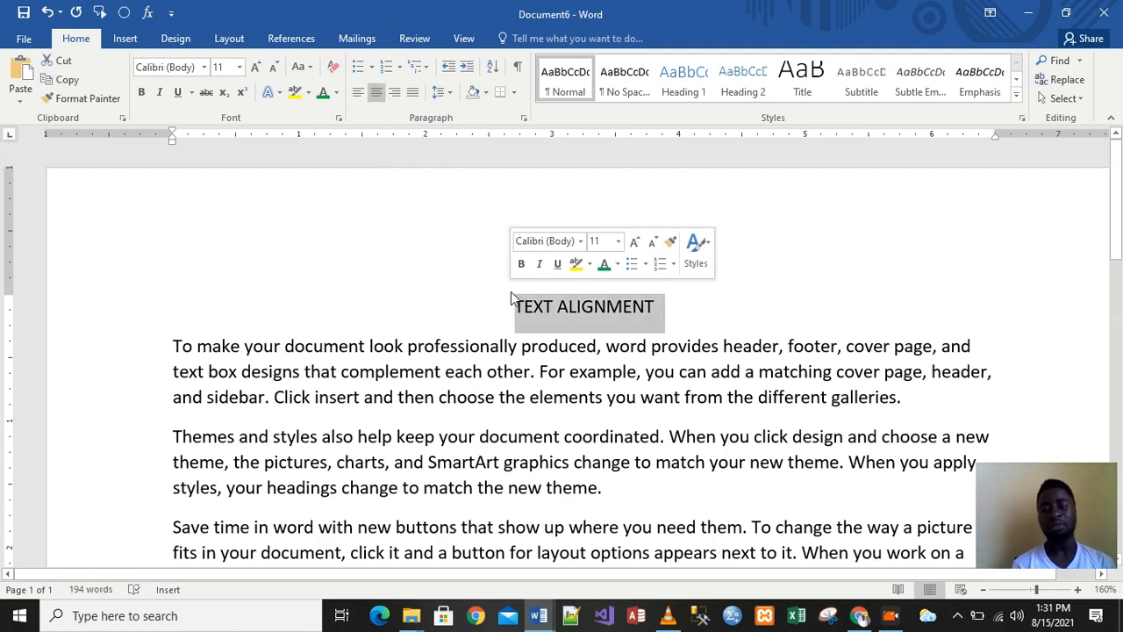
{"action": "left_click", "coordinate": [722, 292]}
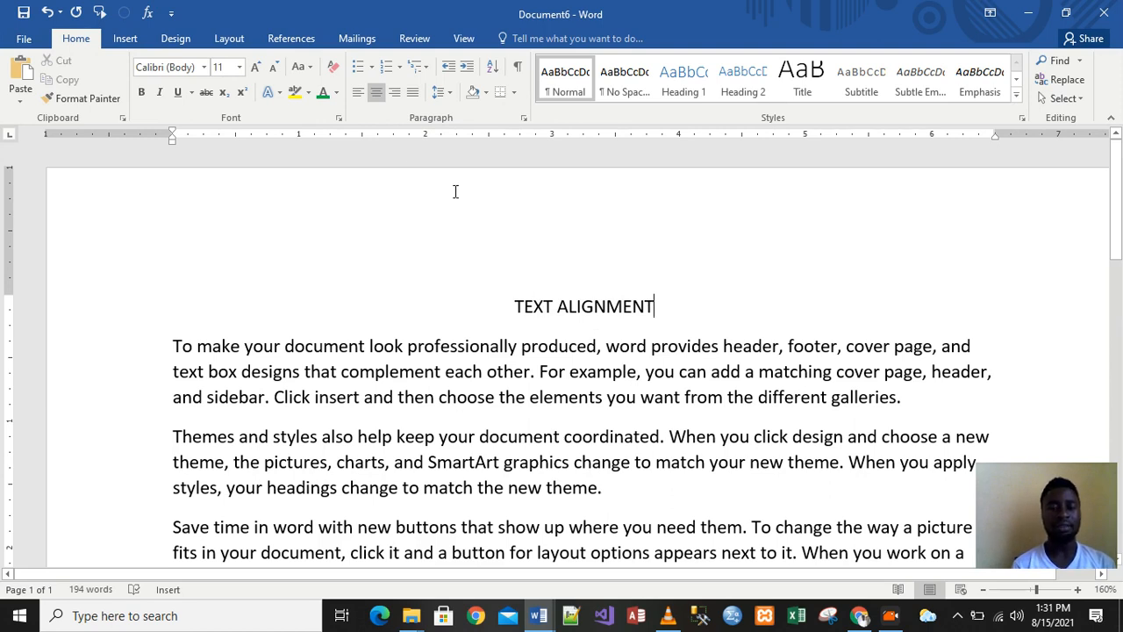
Right-align the heading briefly, then centre it again
{"action": "left_click", "coordinate": [395, 92]}
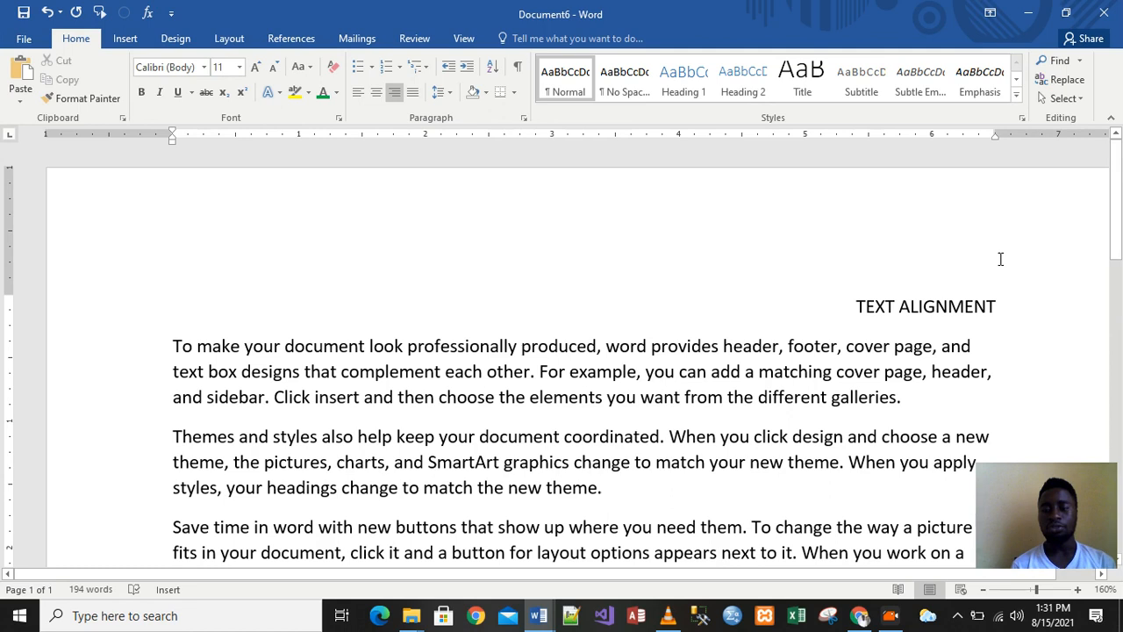
{"action": "left_click", "coordinate": [857, 307]}
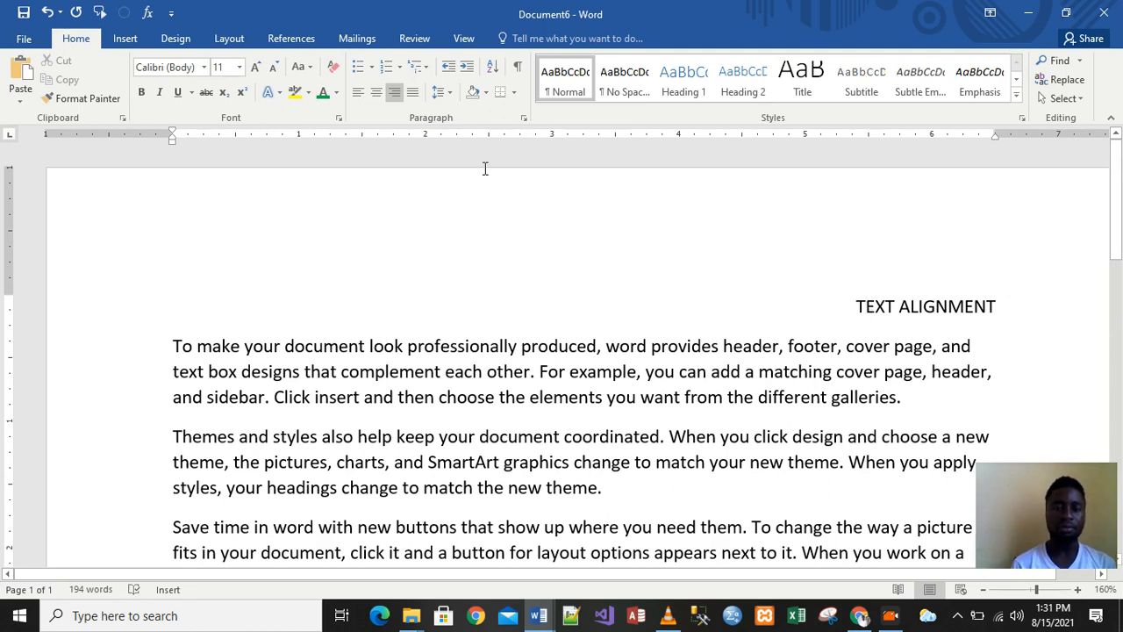
{"action": "left_click", "coordinate": [376, 92]}
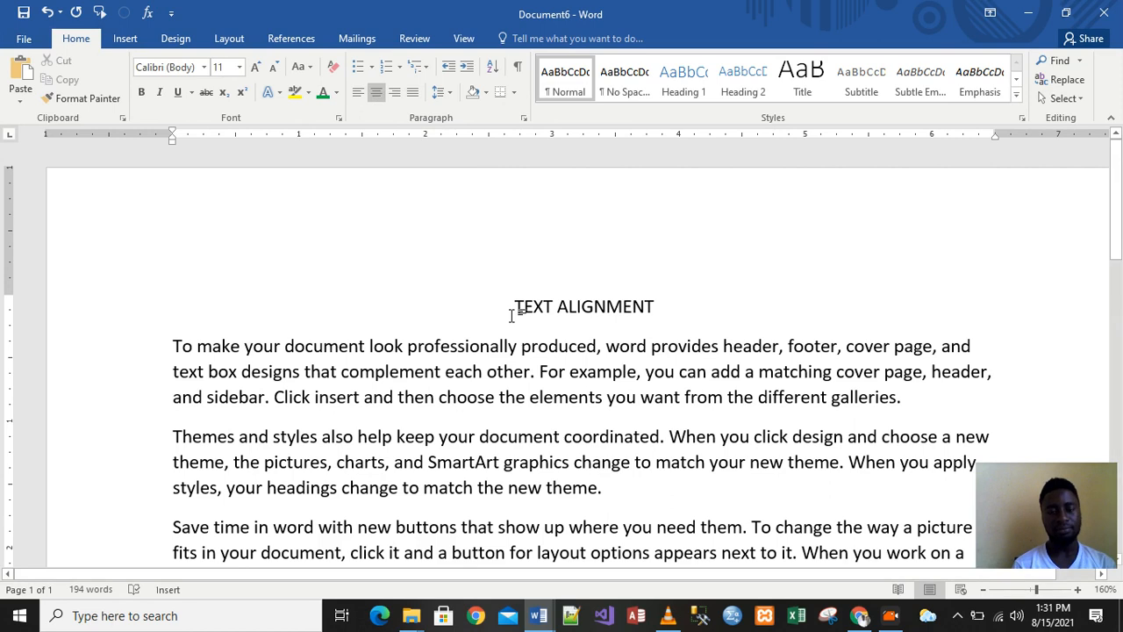
{"action": "left_click_drag", "start_coordinate": [654, 306], "coordinate": [494, 301]}
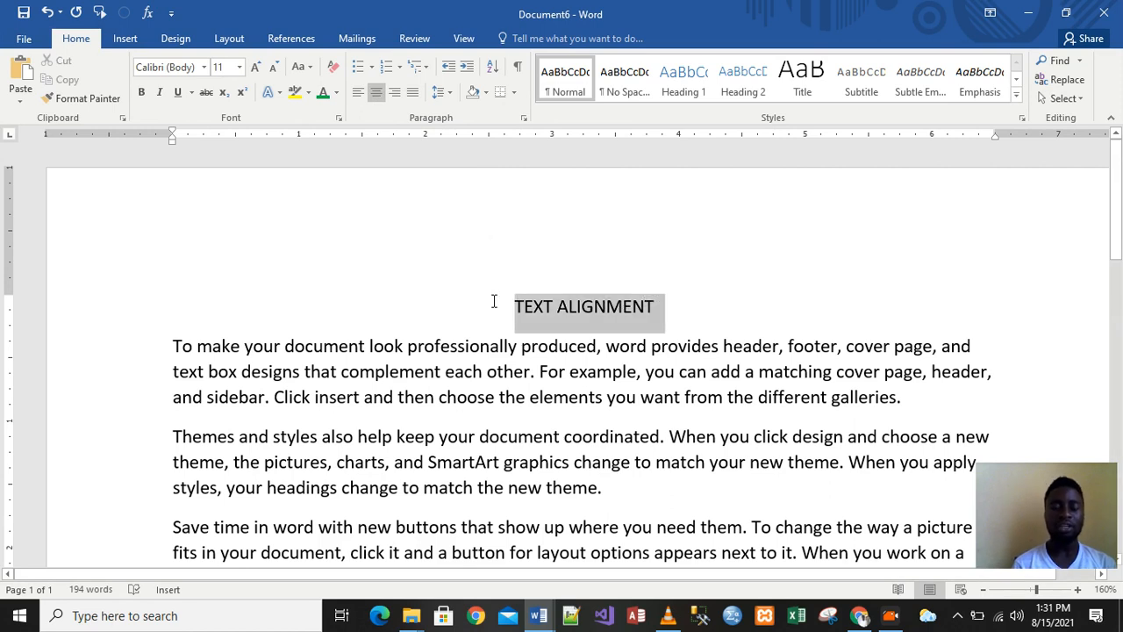
{"action": "left_click", "coordinate": [710, 335]}
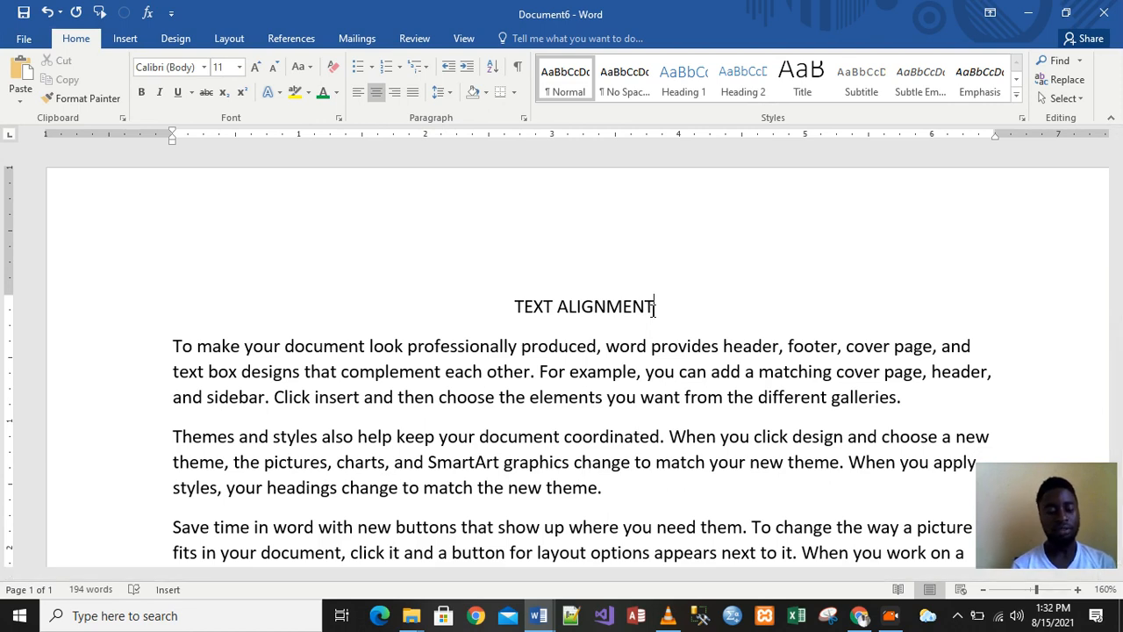
{"action": "left_click_drag", "start_coordinate": [652, 309], "coordinate": [513, 313]}
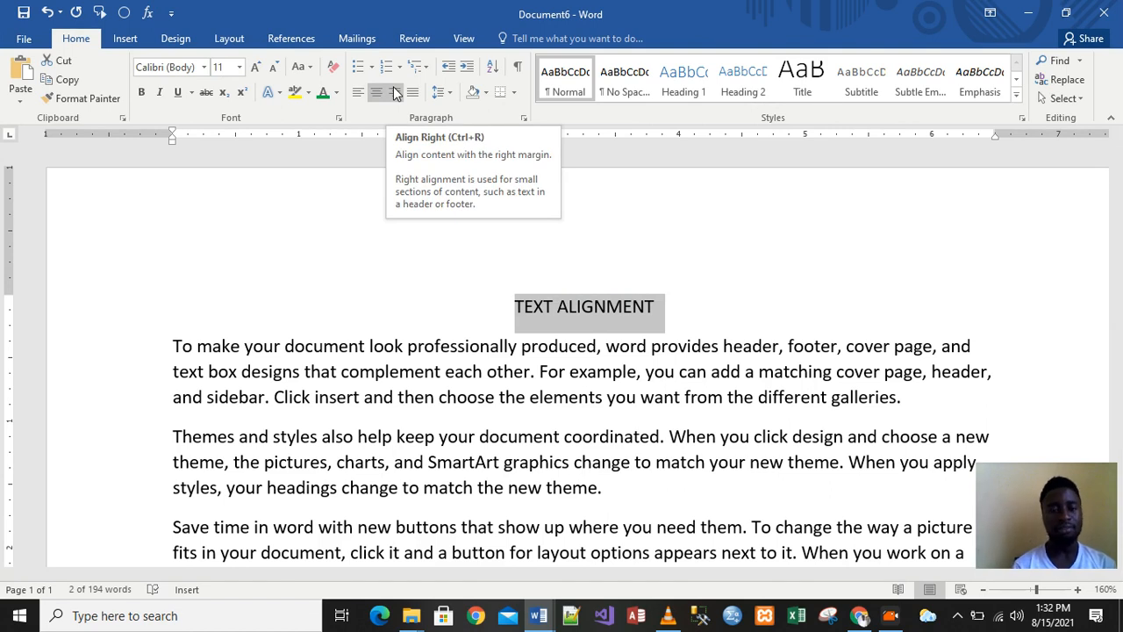
{"action": "left_click", "coordinate": [359, 94]}
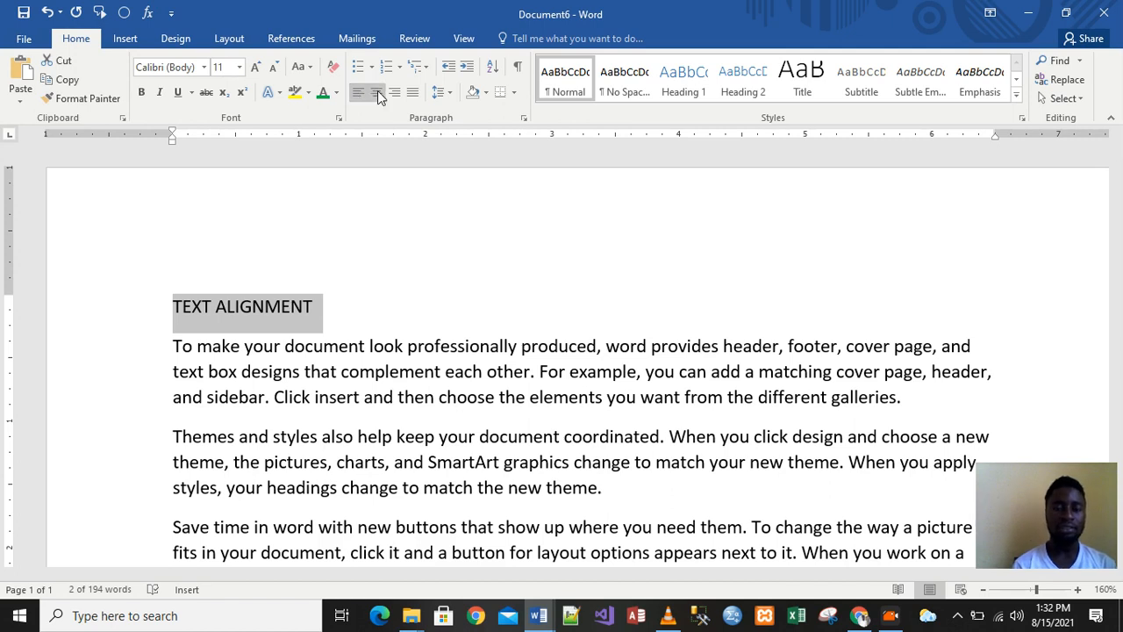
{"action": "left_click", "coordinate": [378, 92]}
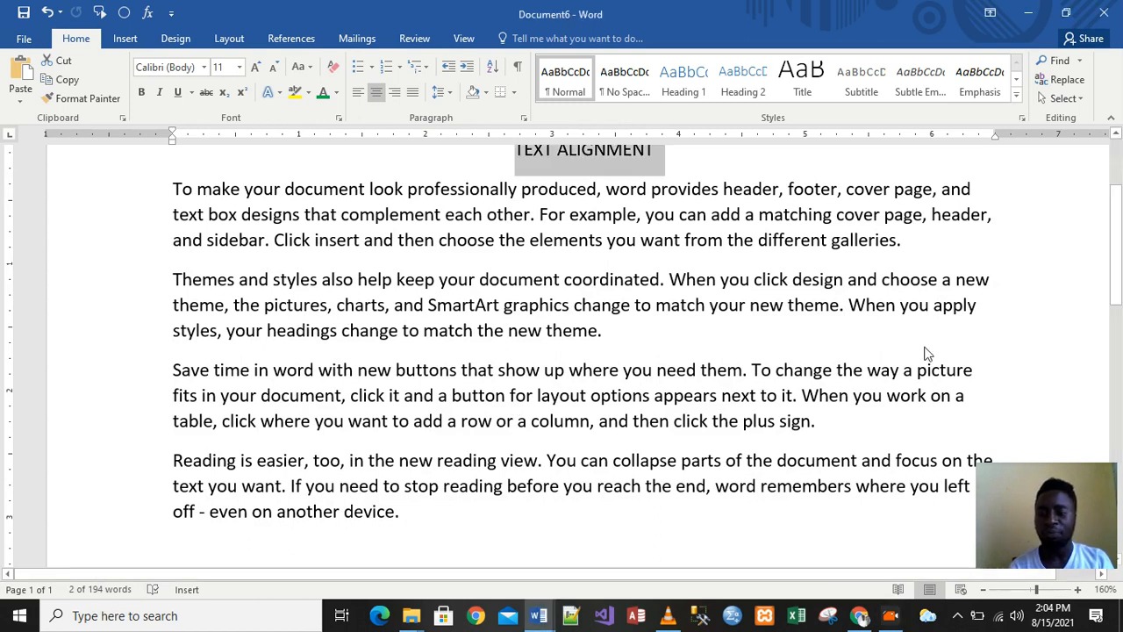
Select the entire 'To make your document…' paragraph below the heading
{"action": "scroll", "coordinate": [1119, 202], "scroll_direction": "up", "scroll_amount": 3}
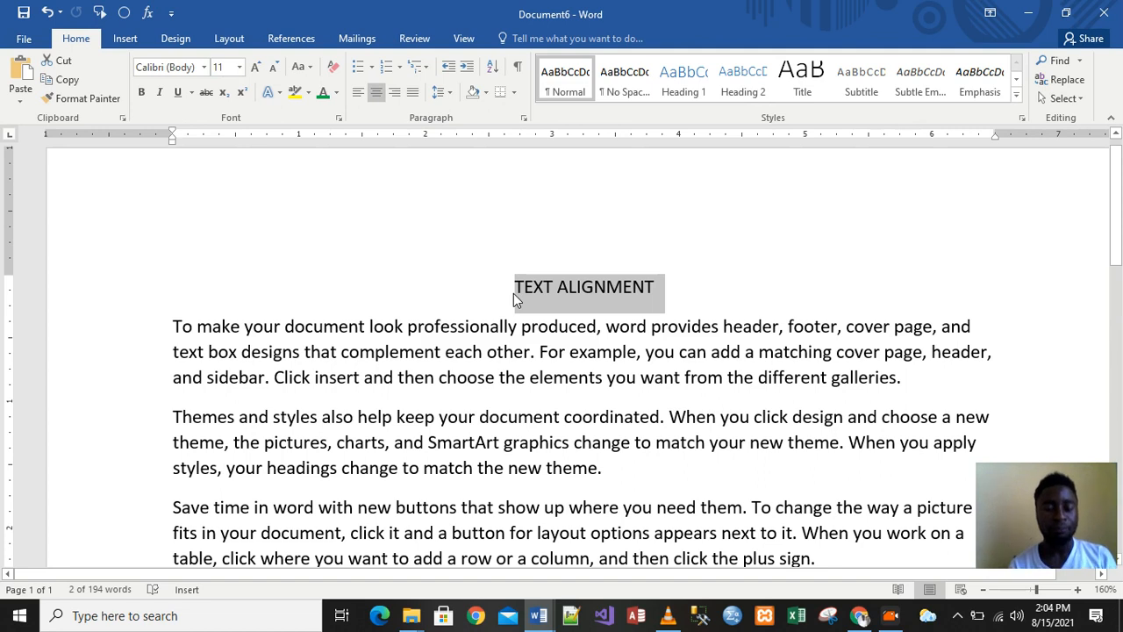
{"action": "left_click", "coordinate": [763, 328]}
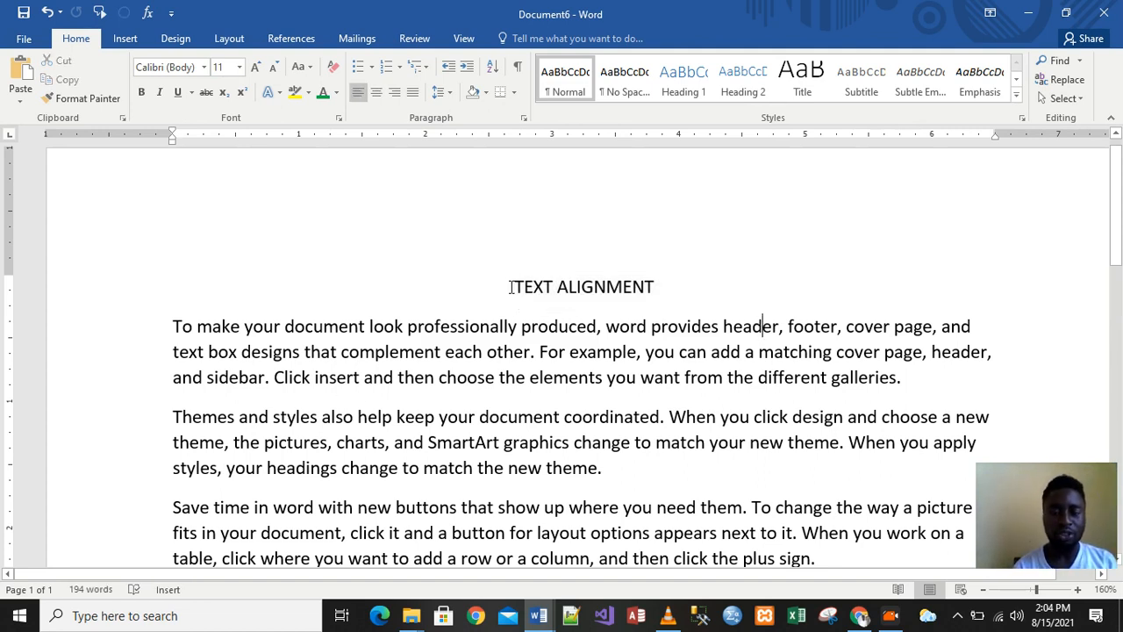
{"action": "left_click_drag", "start_coordinate": [173, 326], "coordinate": [905, 382]}
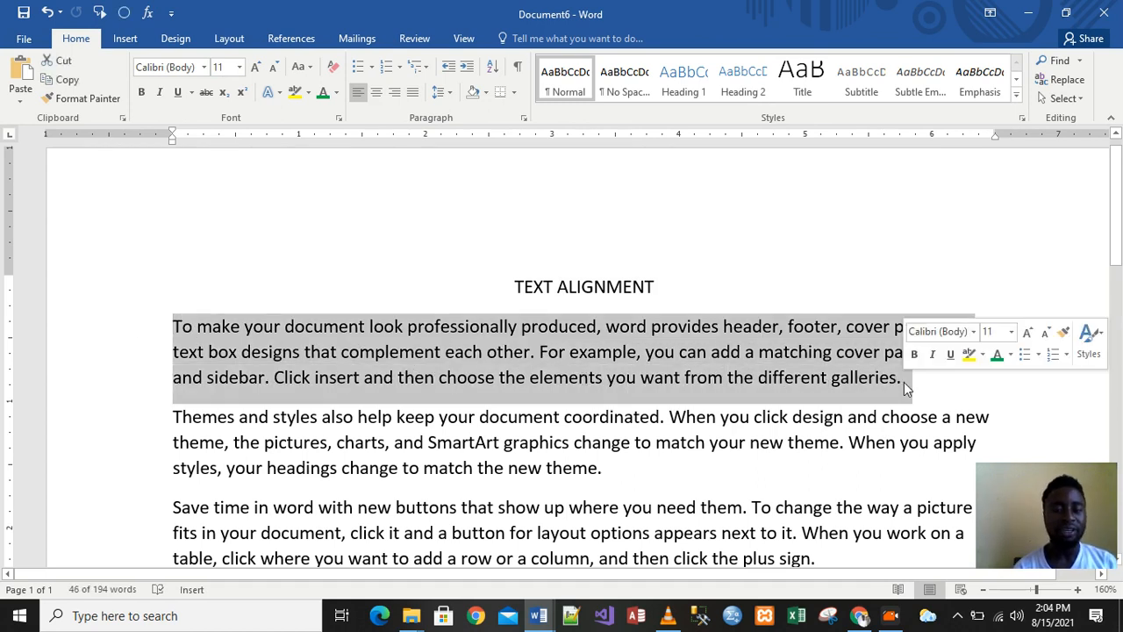
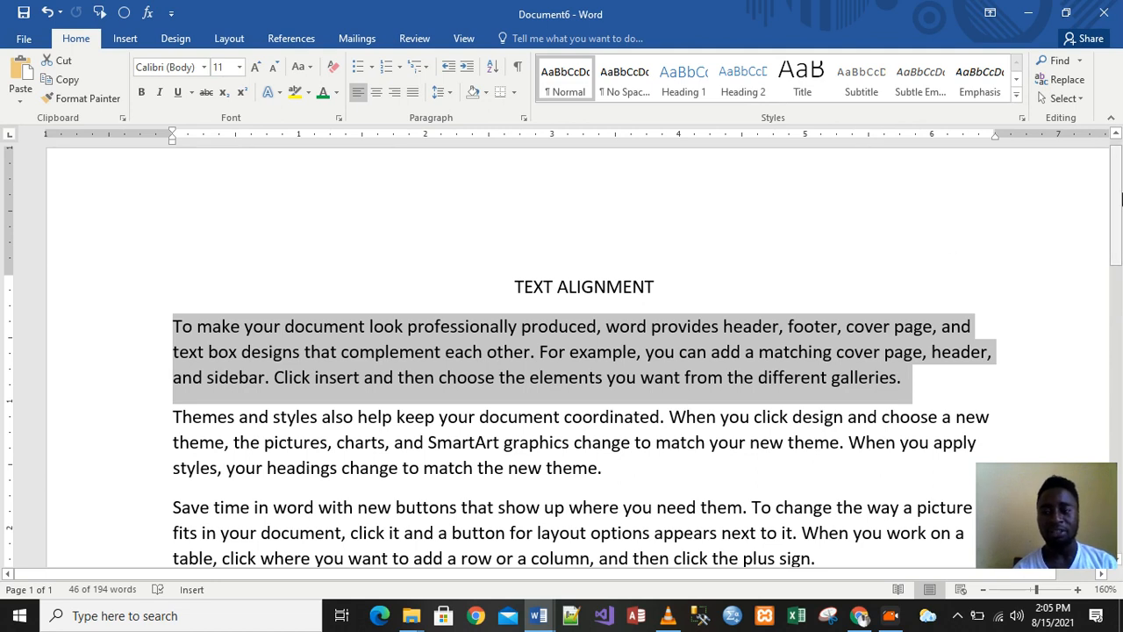
Justify the first paragraph briefly, then right-align it, and select the next two paragraphs
{"action": "left_click_drag", "start_coordinate": [1116, 195], "coordinate": [1119, 152]}
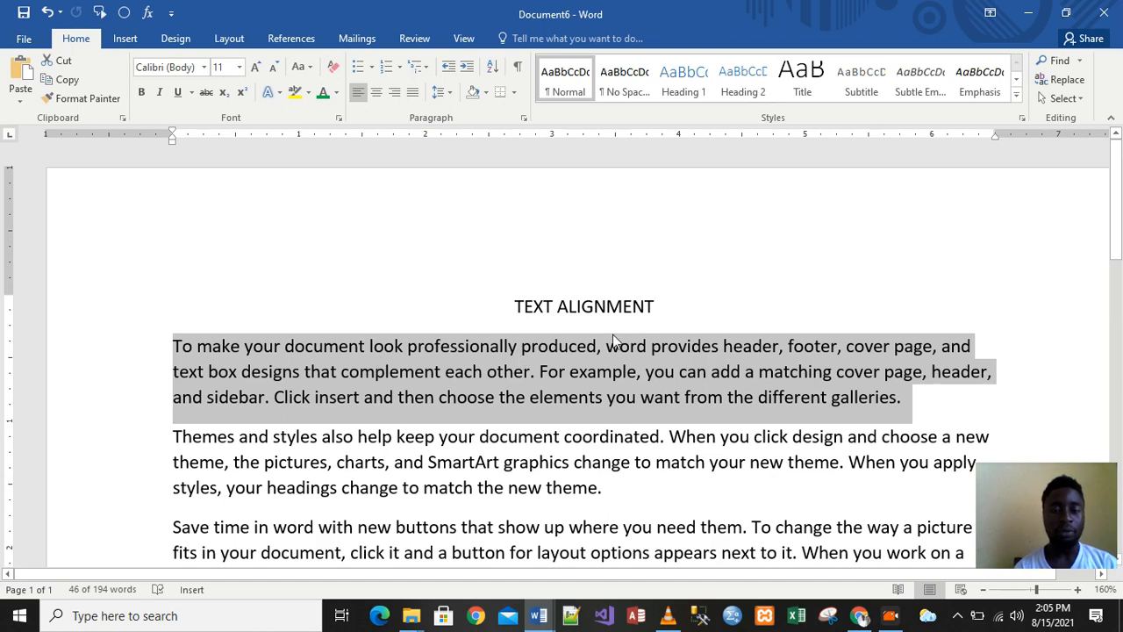
{"action": "key", "text": "ctrl+j"}
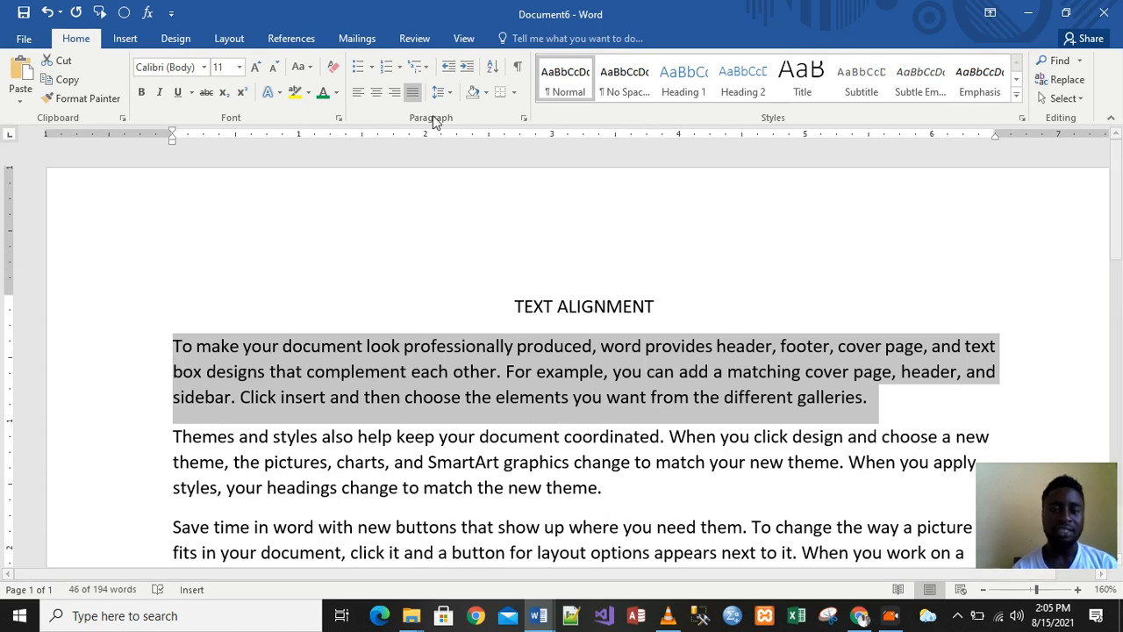
{"action": "left_click", "coordinate": [395, 93]}
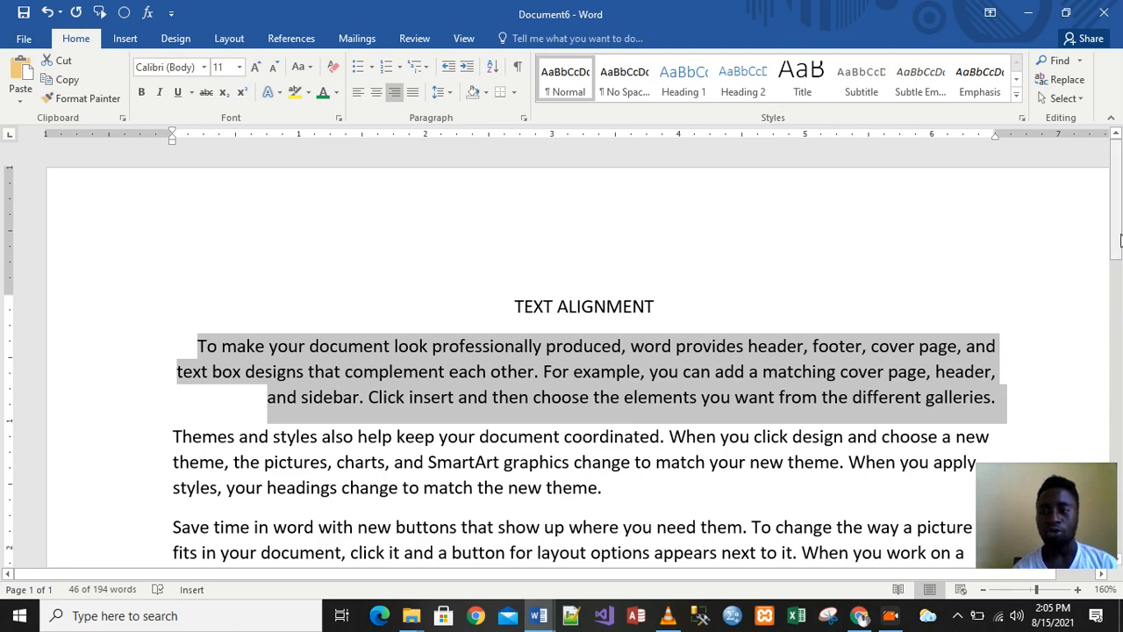
{"action": "left_click_drag", "start_coordinate": [1118, 226], "coordinate": [1120, 257]}
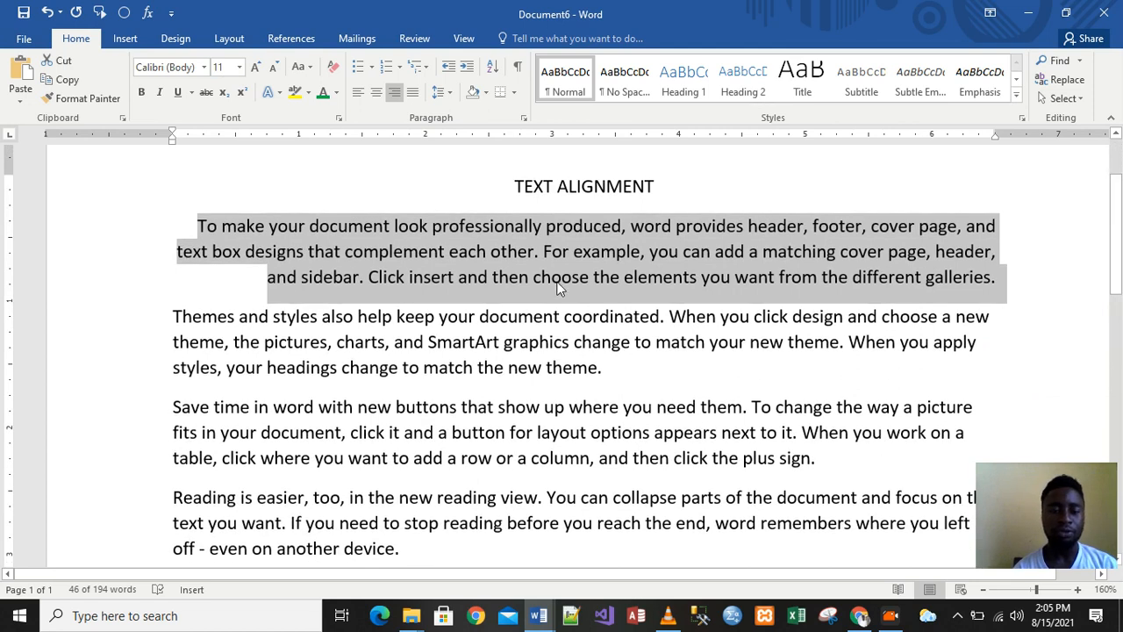
{"action": "left_click_drag", "start_coordinate": [173, 315], "coordinate": [496, 458]}
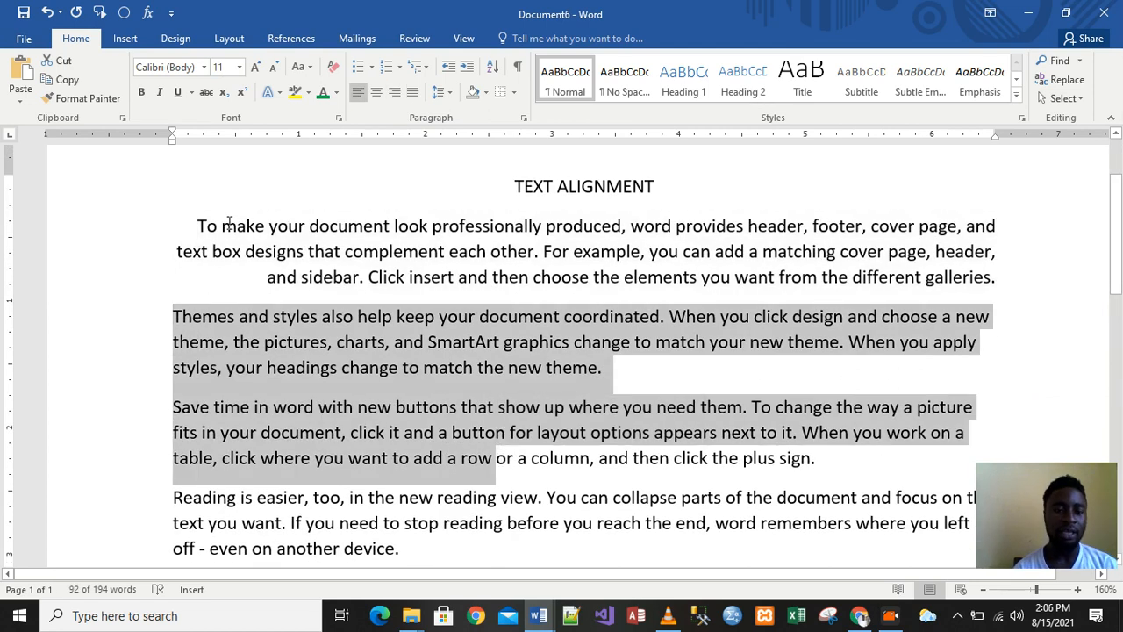
Select every body paragraph under the heading and apply Justify alignment to them
{"action": "left_click_drag", "start_coordinate": [198, 226], "coordinate": [820, 408]}
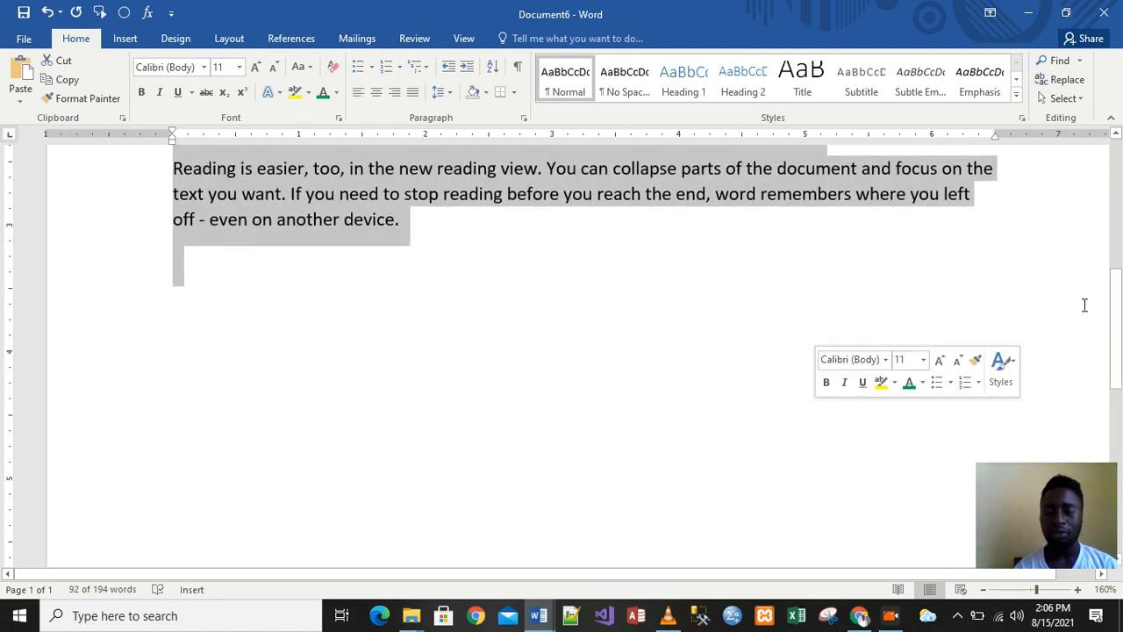
{"action": "left_click_drag", "start_coordinate": [1119, 289], "coordinate": [1120, 197]}
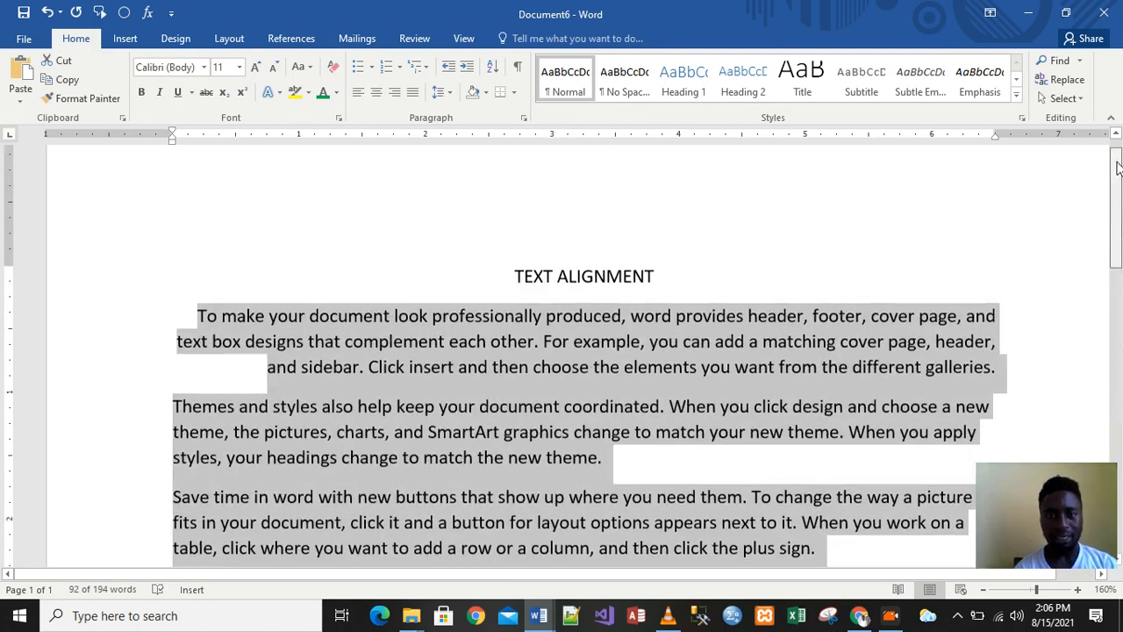
{"action": "left_click", "coordinate": [412, 92]}
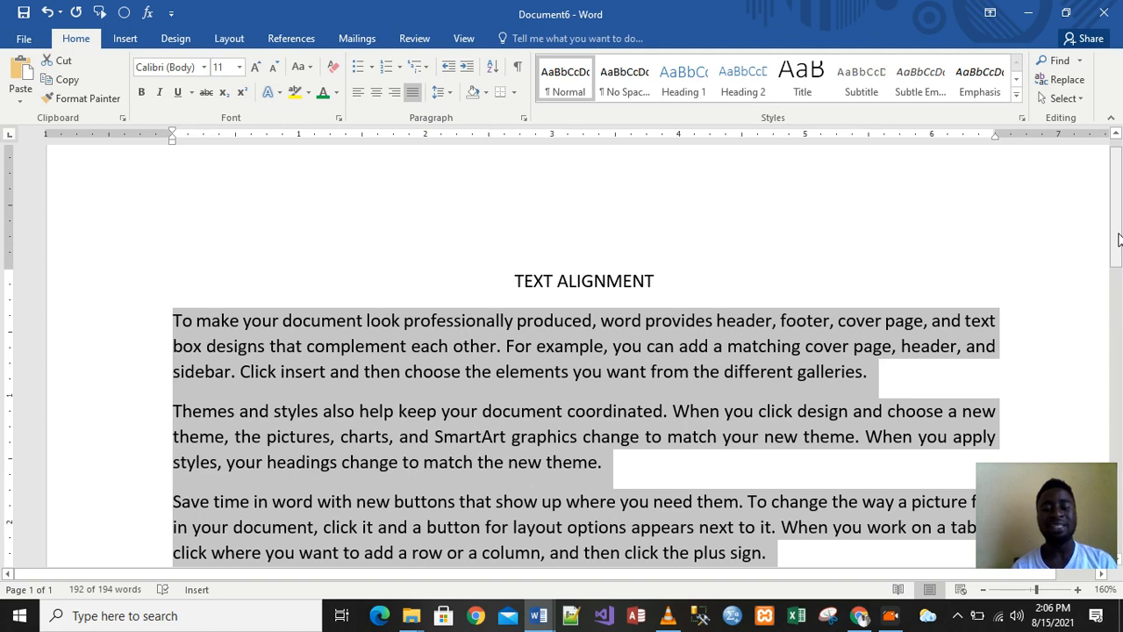
{"action": "mouse_move", "coordinate": [1117, 237]}
{"action": "left_mouse_down"}
{"action": "mouse_move", "coordinate": [1117, 362]}
{"action": "mouse_move", "coordinate": [1115, 227]}
{"action": "left_mouse_up"}
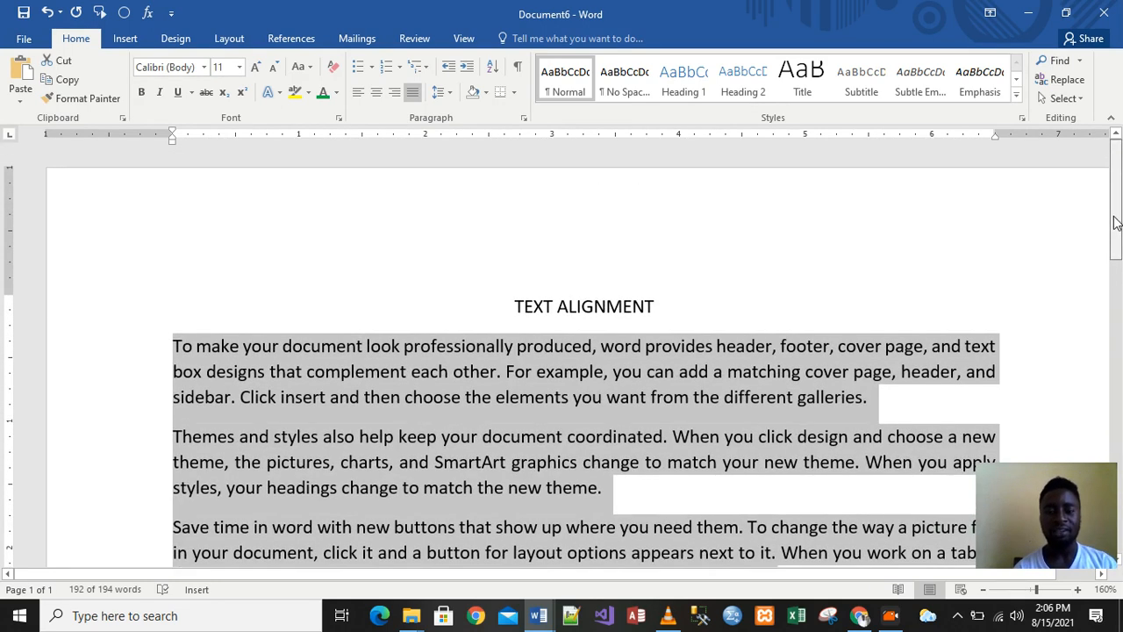
{"action": "left_click", "coordinate": [538, 286]}
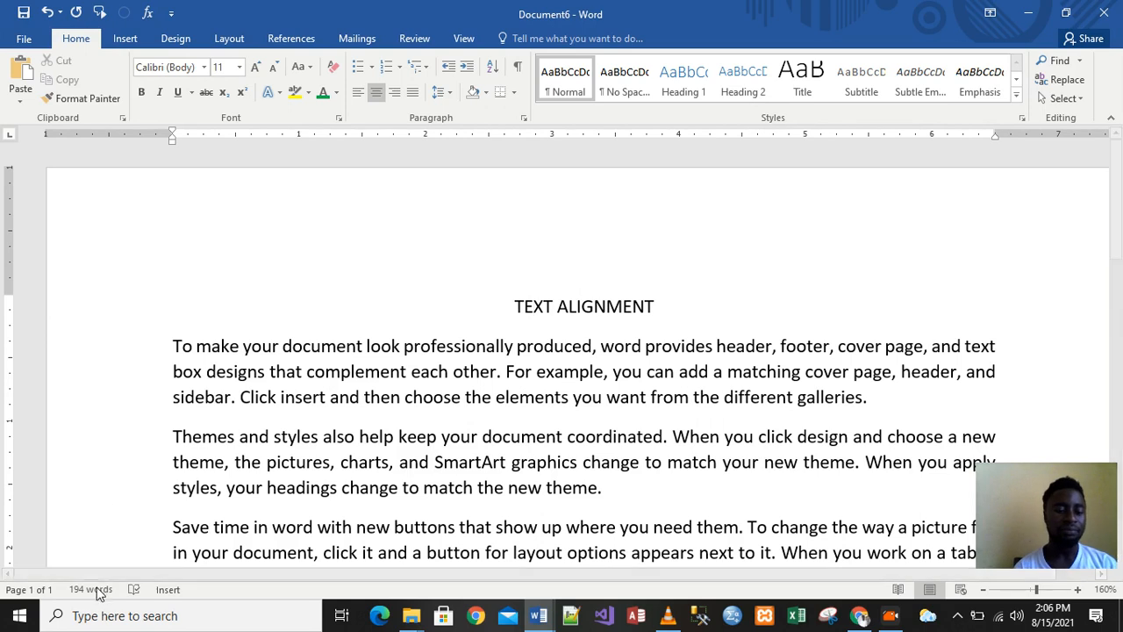
{"action": "scroll", "coordinate": [309, 430], "scroll_direction": "down", "scroll_amount": 1}
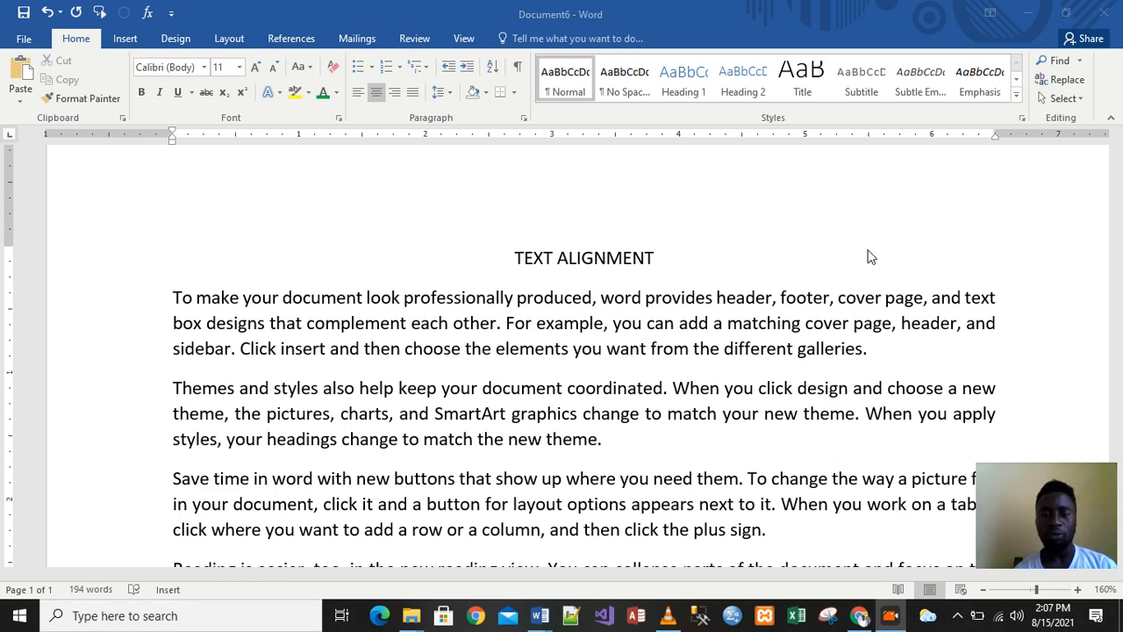
Erase the TEXT ALIGNMENT heading, left-align the empty line, and start typing the address at 76
{"action": "left_click", "coordinate": [667, 262]}
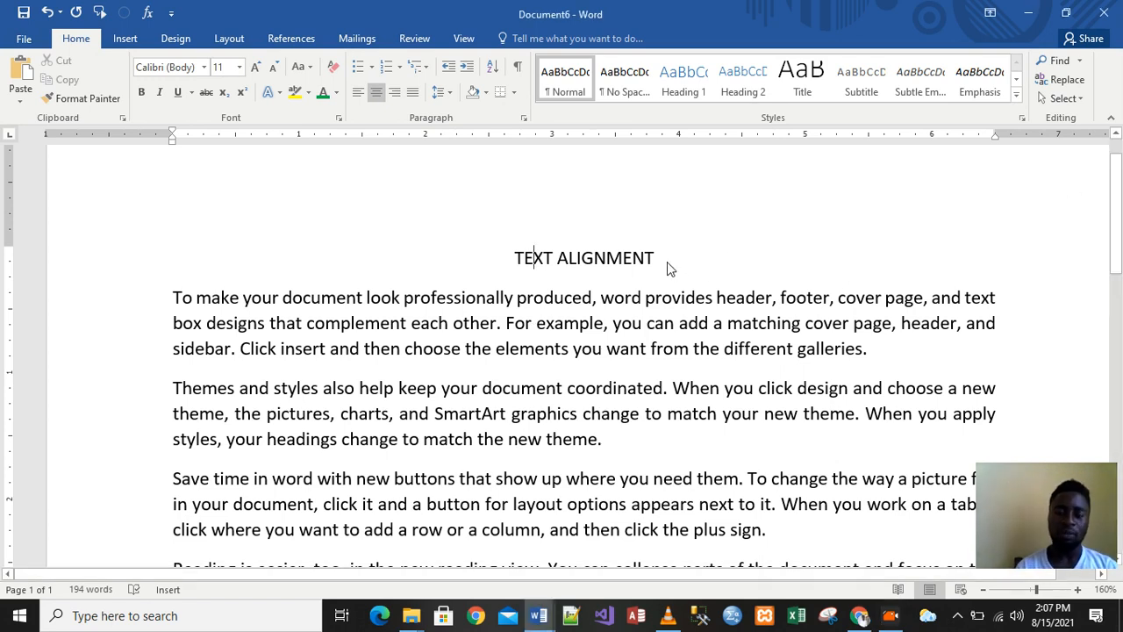
{"action": "left_click", "coordinate": [667, 261]}
{"action": "key", "text": "BackSpace"}
{"action": "key", "text": "BackSpace"}
{"action": "key", "text": "BackSpace"}
{"action": "key", "text": "BackSpace"}
{"action": "key", "text": "BackSpace"}
{"action": "key", "text": "BackSpace"}
{"action": "key", "text": "BackSpace"}
{"action": "key", "text": "BackSpace"}
{"action": "key", "text": "BackSpace"}
{"action": "key", "text": "BackSpace"}
{"action": "key", "text": "BackSpace"}
{"action": "key", "text": "BackSpace"}
{"action": "key", "text": "BackSpace"}
{"action": "key", "text": "BackSpace"}
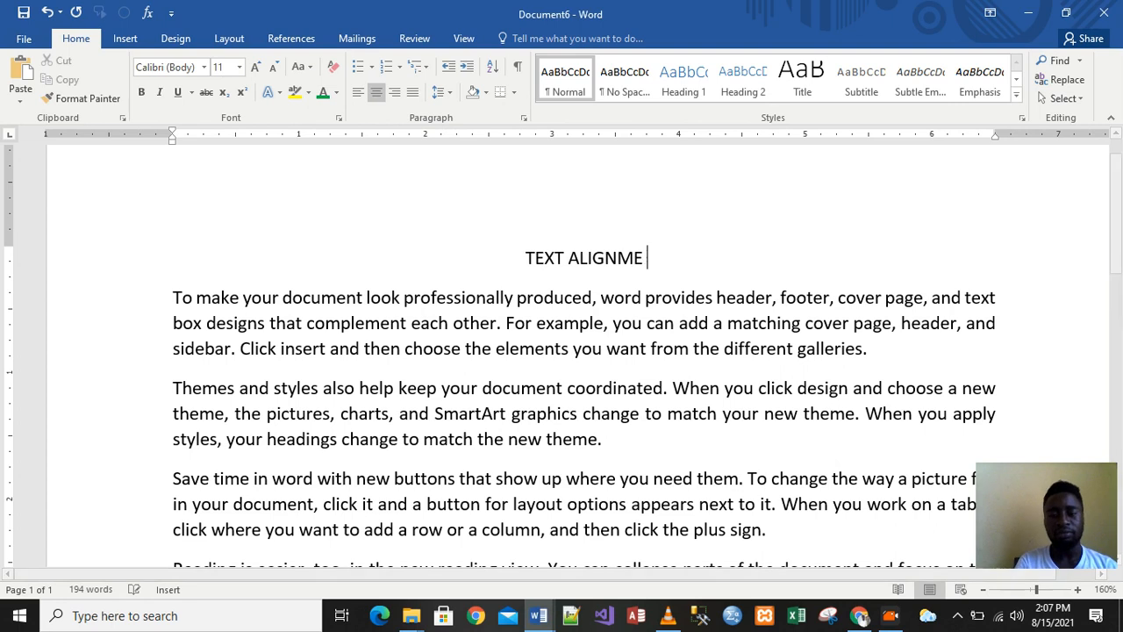
{"action": "key", "text": "ctrl+l"}
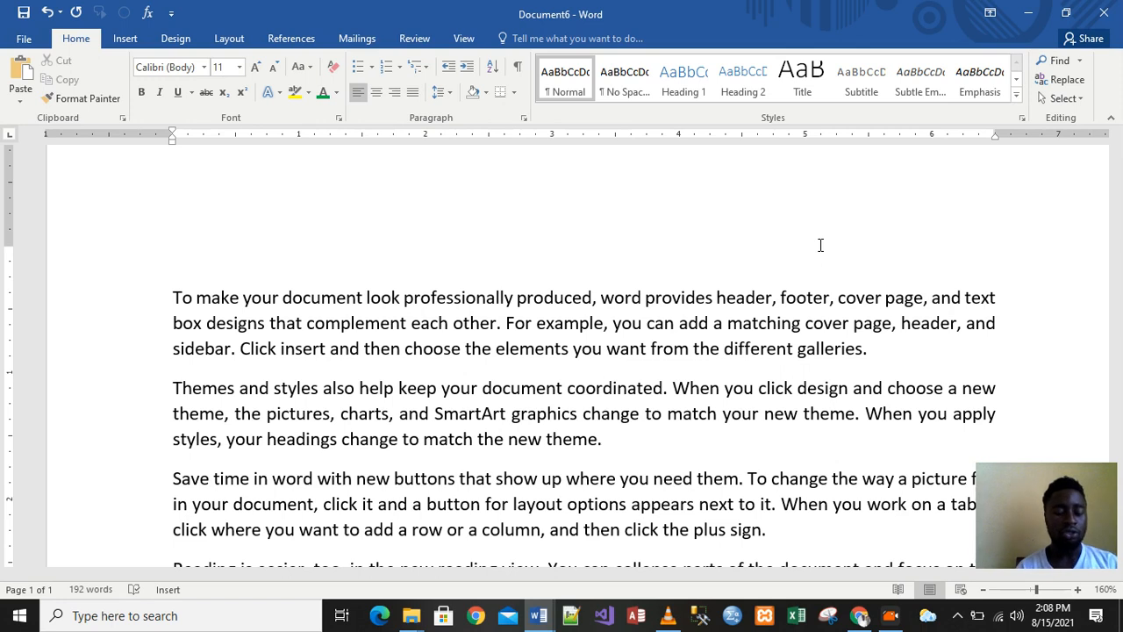
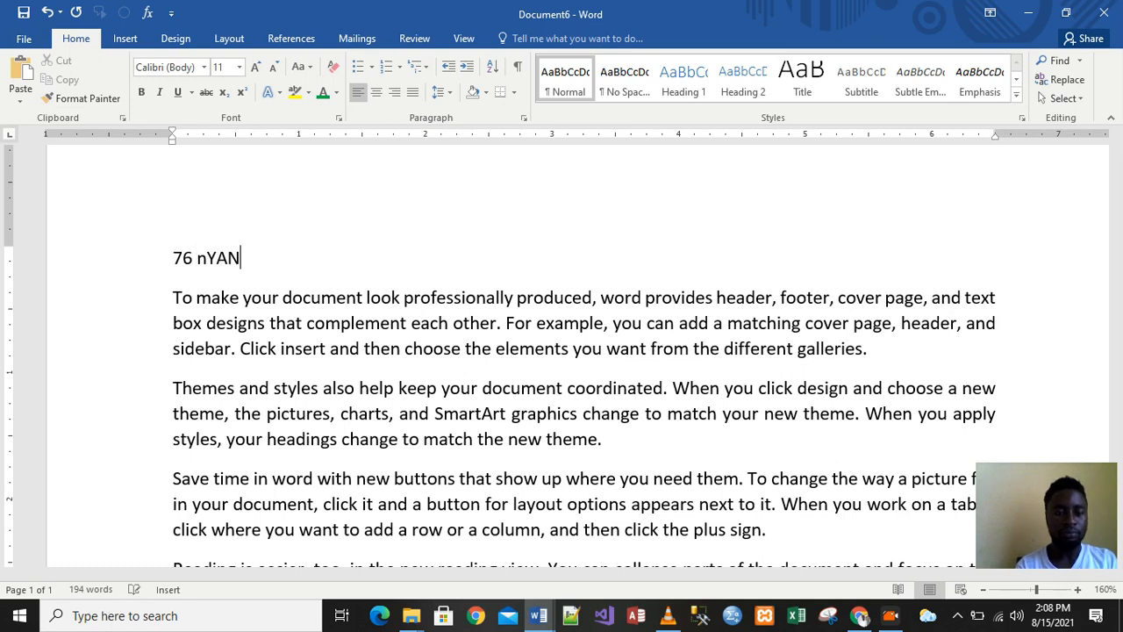
Correct the first line into the full street address and type the town below it
{"action": "key", "text": "BackSpace"}
{"action": "key", "text": "BackSpace"}
{"action": "key", "text": "BackSpace"}
{"action": "key", "text": "BackSpace"}
{"action": "type", "text": "Na"}
{"action": "key", "text": "BackSpace"}
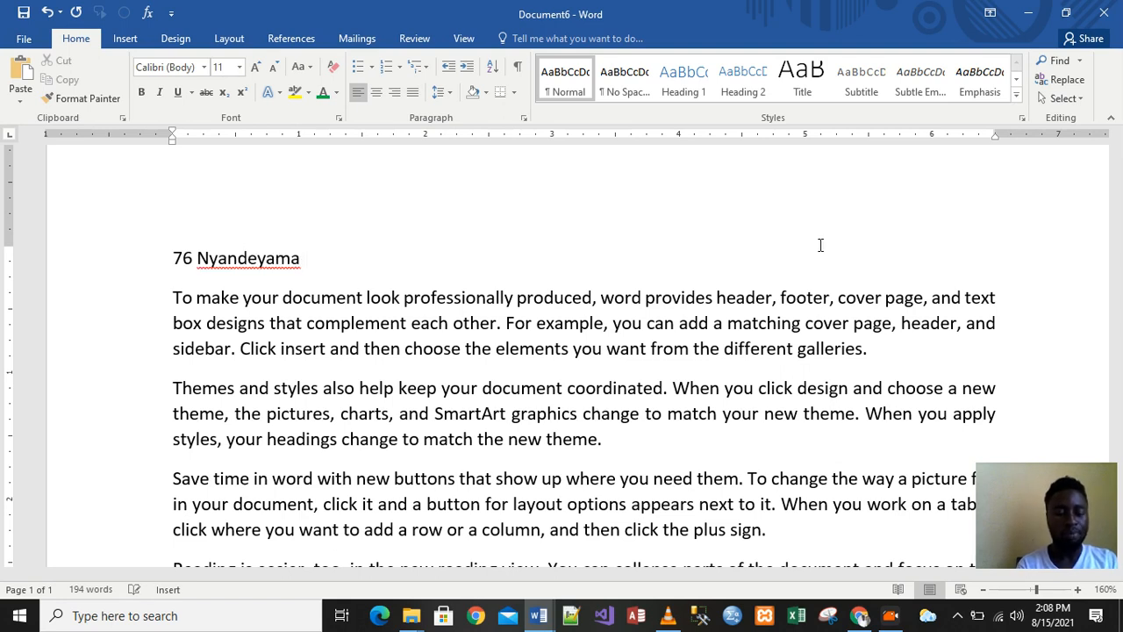
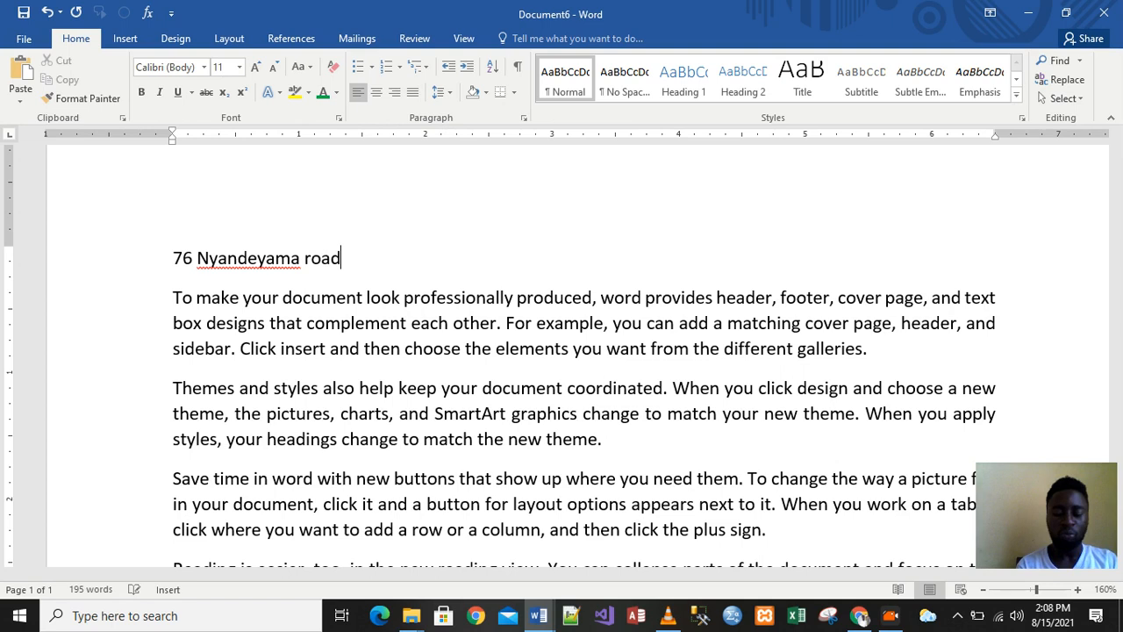
{"action": "key", "text": "Return"}
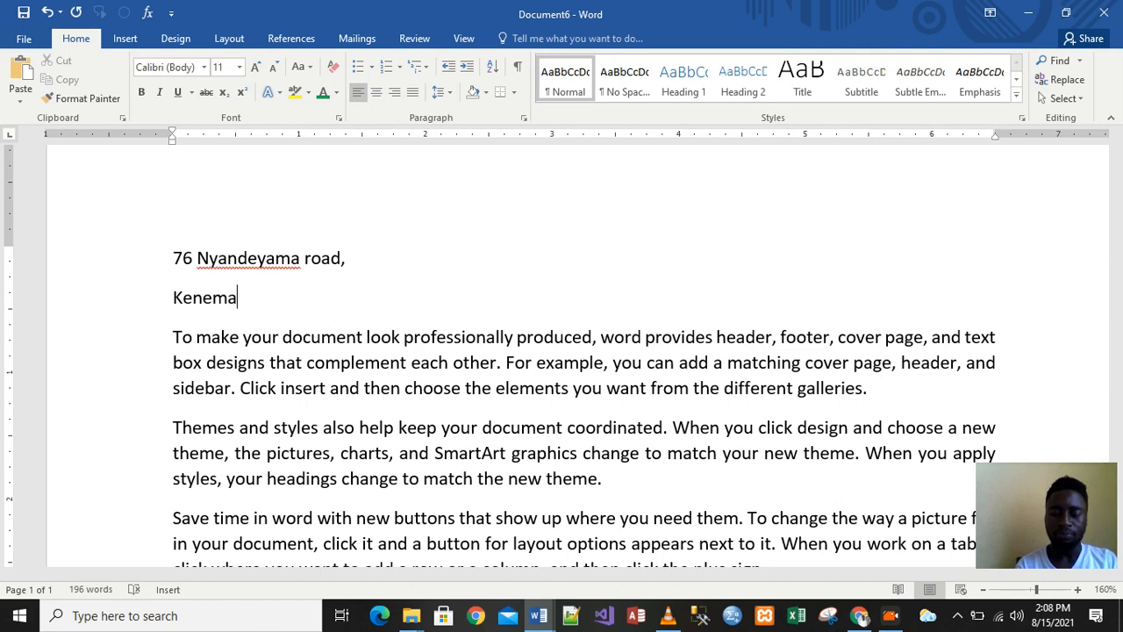
Add the date 15 August 2021 via AutoComplete and end the town and date with periods
{"action": "key", "text": "Return"}
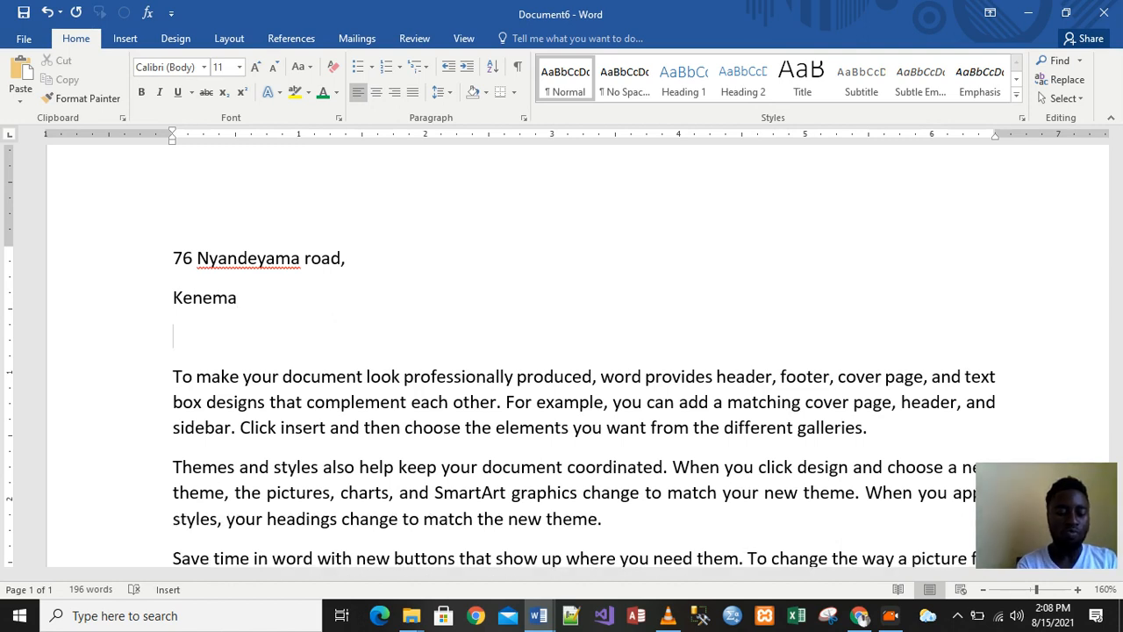
{"action": "type", "text": "15"}
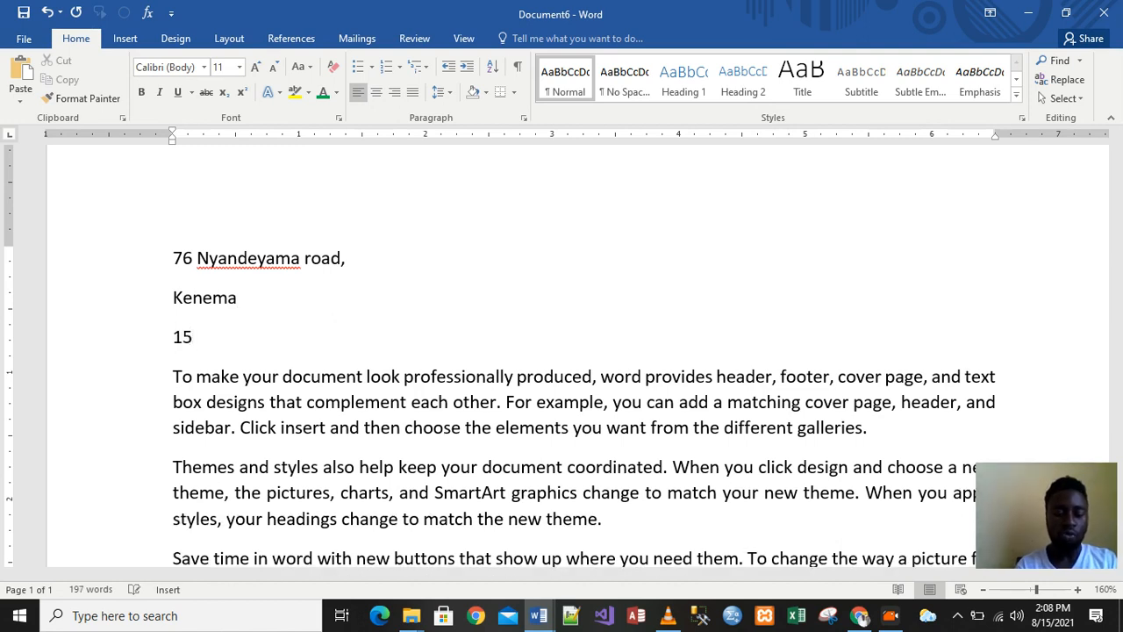
{"action": "type", "text": " au"}
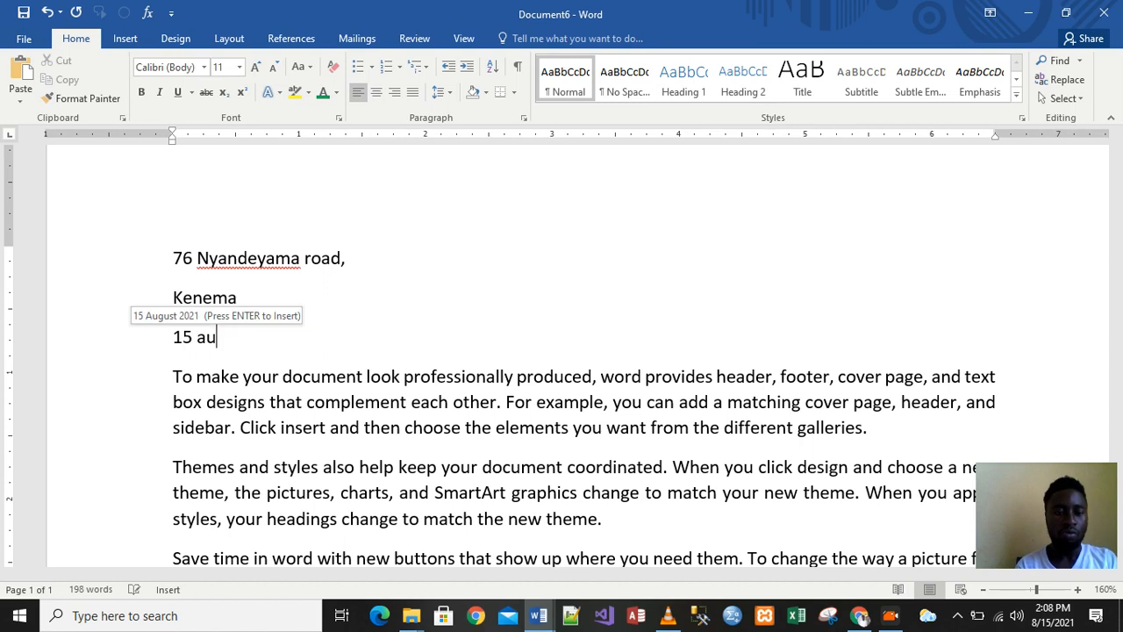
{"action": "key", "text": "Return"}
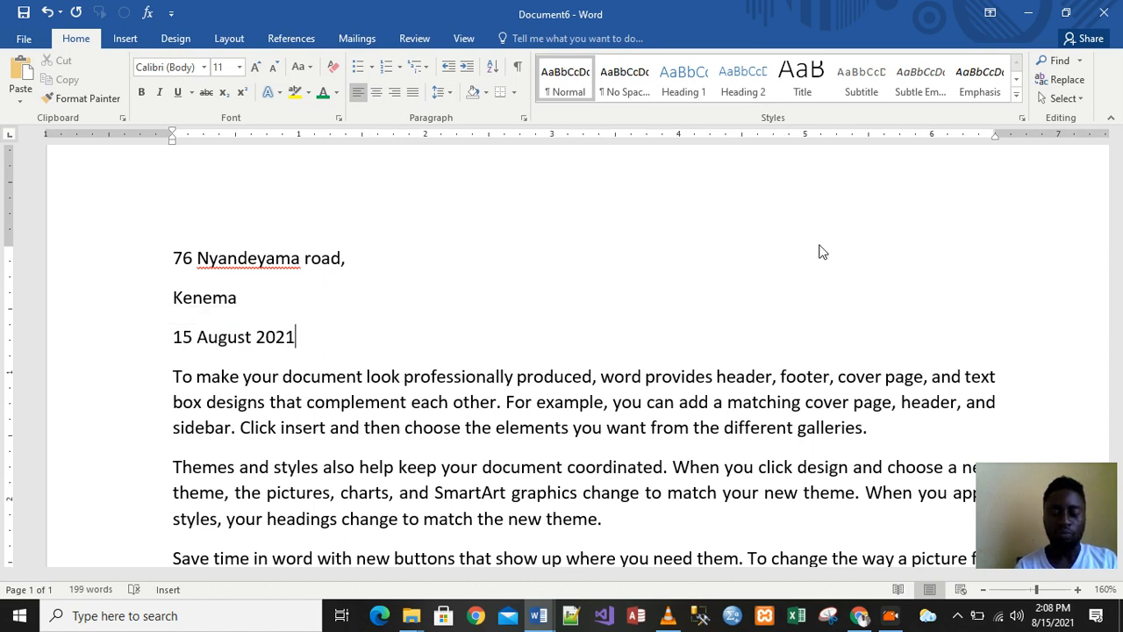
{"action": "type", "text": "."}
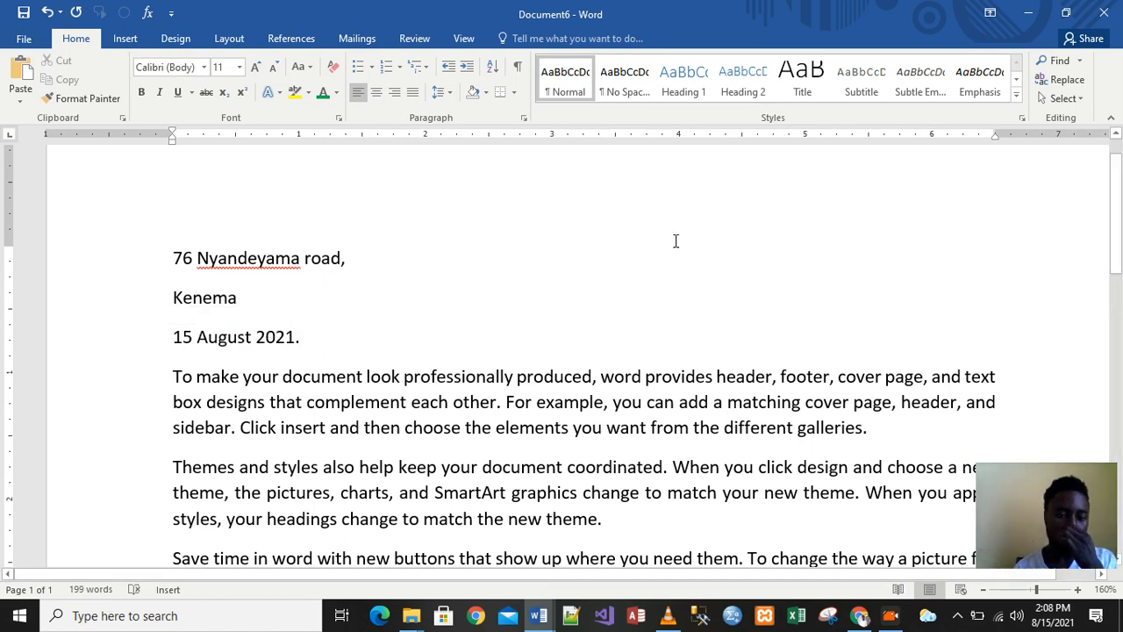
{"action": "left_click", "coordinate": [237, 298]}
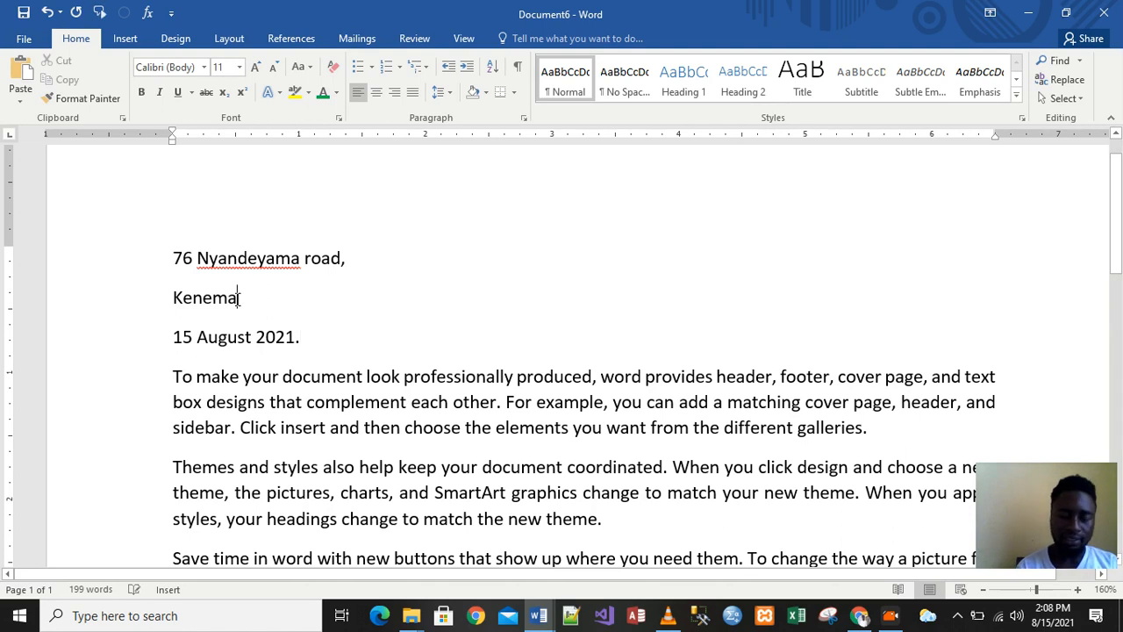
{"action": "type", "text": "."}
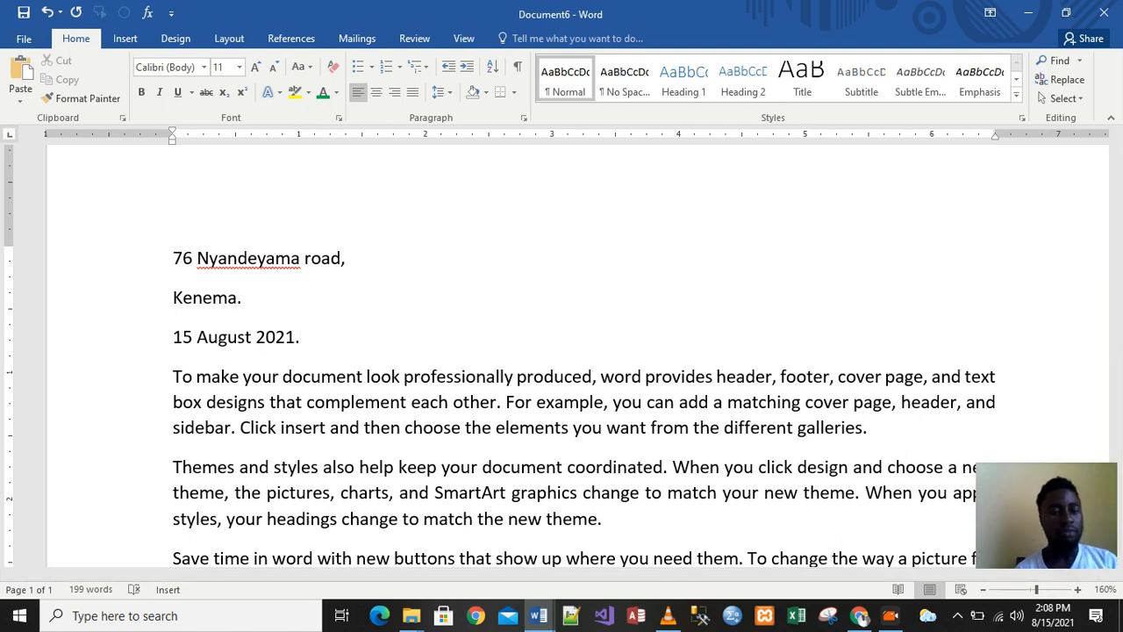
{"action": "left_click", "coordinate": [173, 258]}
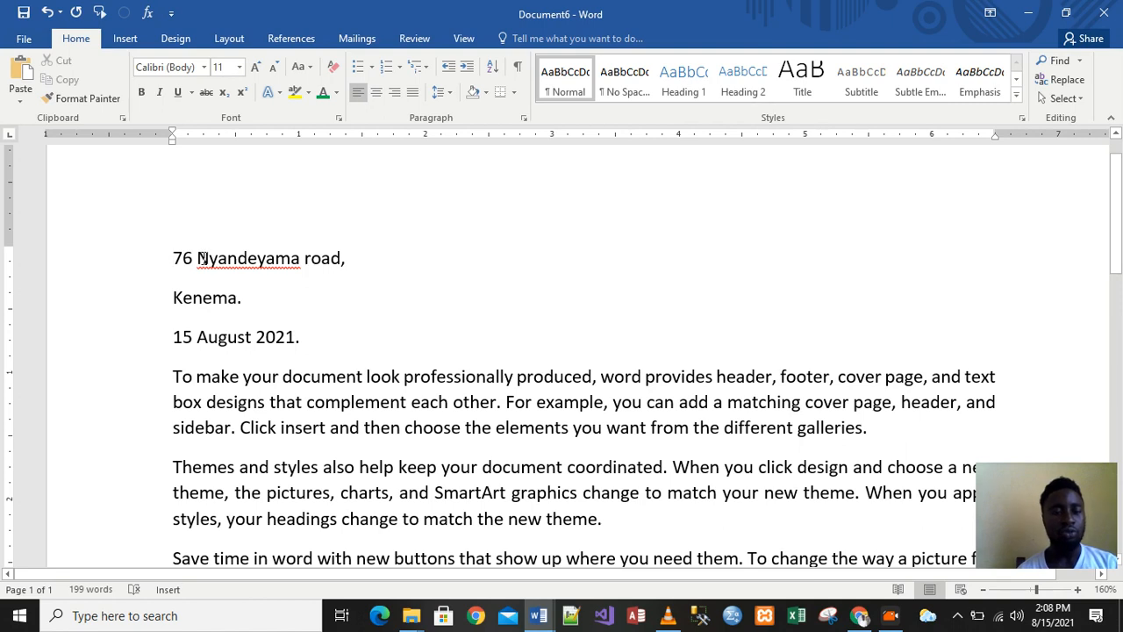
Indent the address and date block five steps right, then add an empty line below the date
{"action": "left_click_drag", "start_coordinate": [173, 254], "coordinate": [321, 337]}
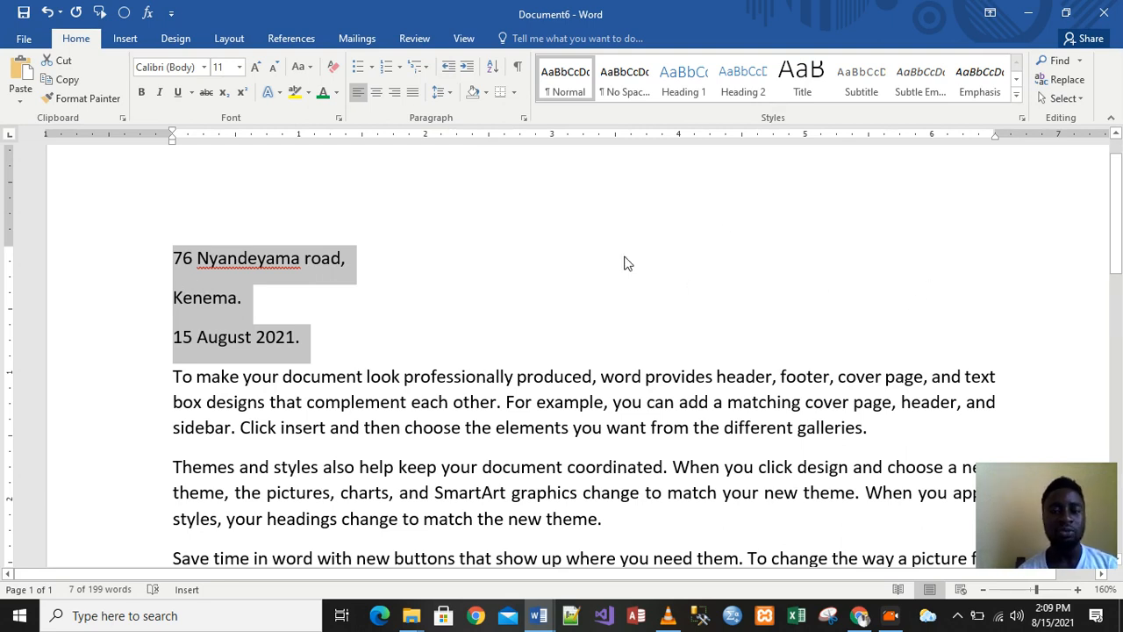
{"action": "left_click", "coordinate": [468, 66]}
{"action": "left_click", "coordinate": [467, 67]}
{"action": "left_click", "coordinate": [467, 67]}
{"action": "left_click", "coordinate": [467, 66]}
{"action": "left_click", "coordinate": [468, 67]}
{"action": "left_click", "coordinate": [468, 66]}
{"action": "left_click", "coordinate": [467, 66]}
{"action": "left_click", "coordinate": [467, 67]}
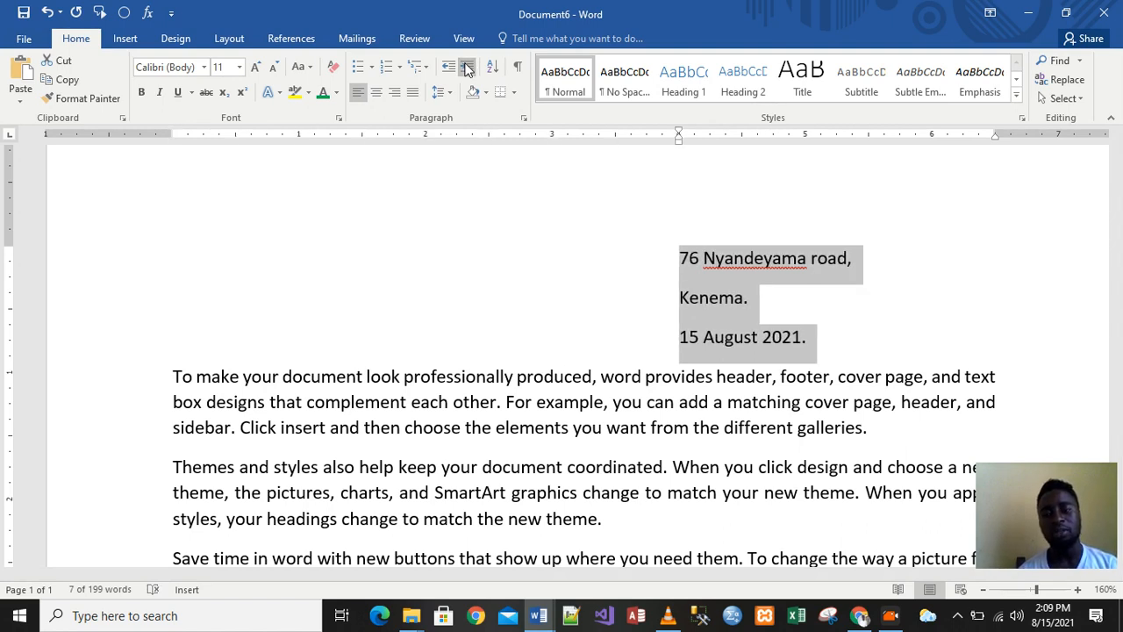
{"action": "left_click", "coordinate": [468, 67]}
{"action": "left_click", "coordinate": [468, 66]}
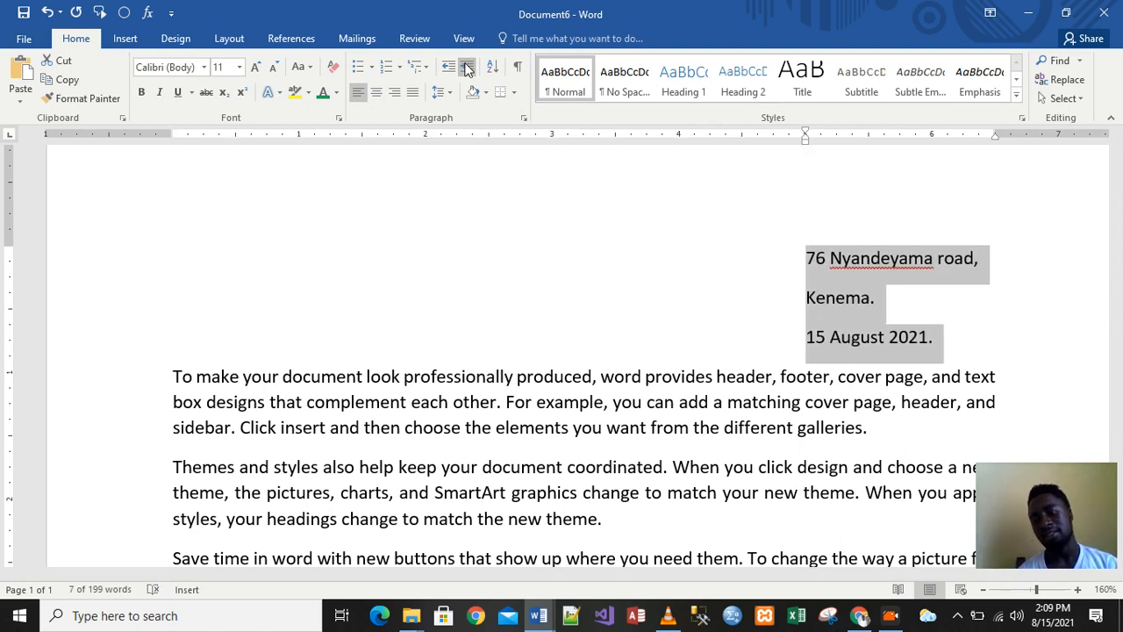
{"action": "left_click", "coordinate": [467, 67]}
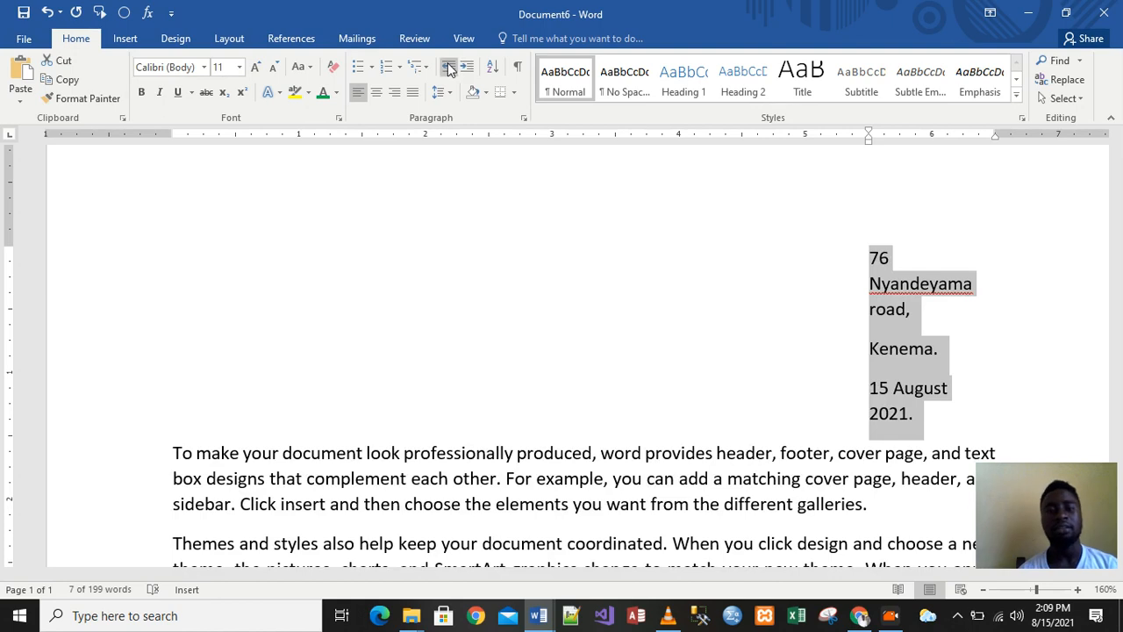
{"action": "left_click", "coordinate": [448, 67]}
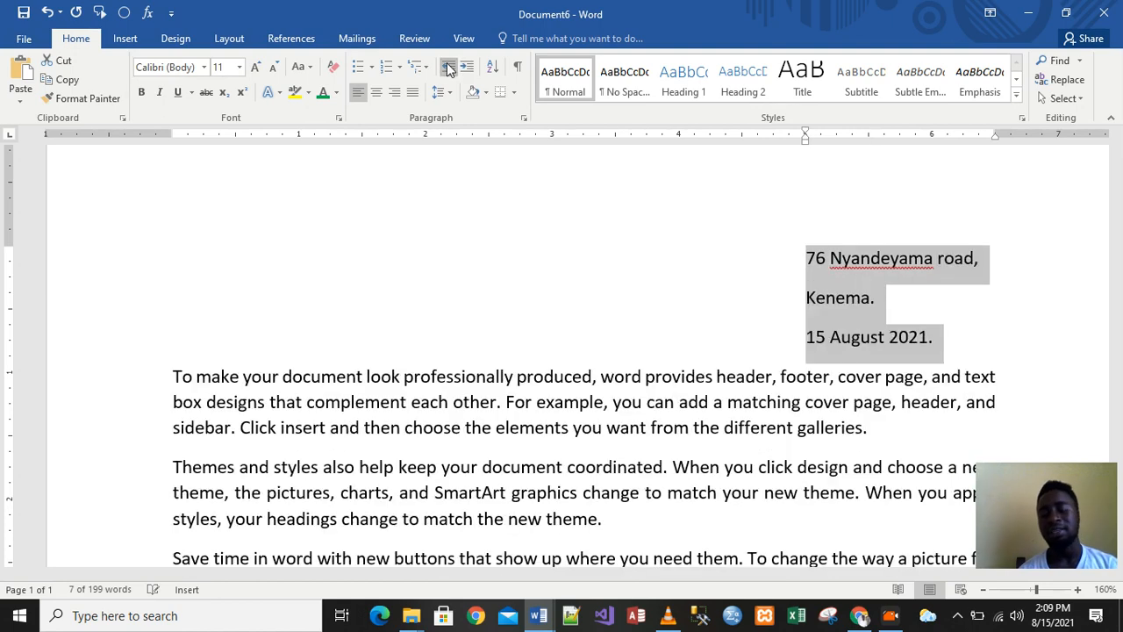
{"action": "left_click", "coordinate": [944, 344]}
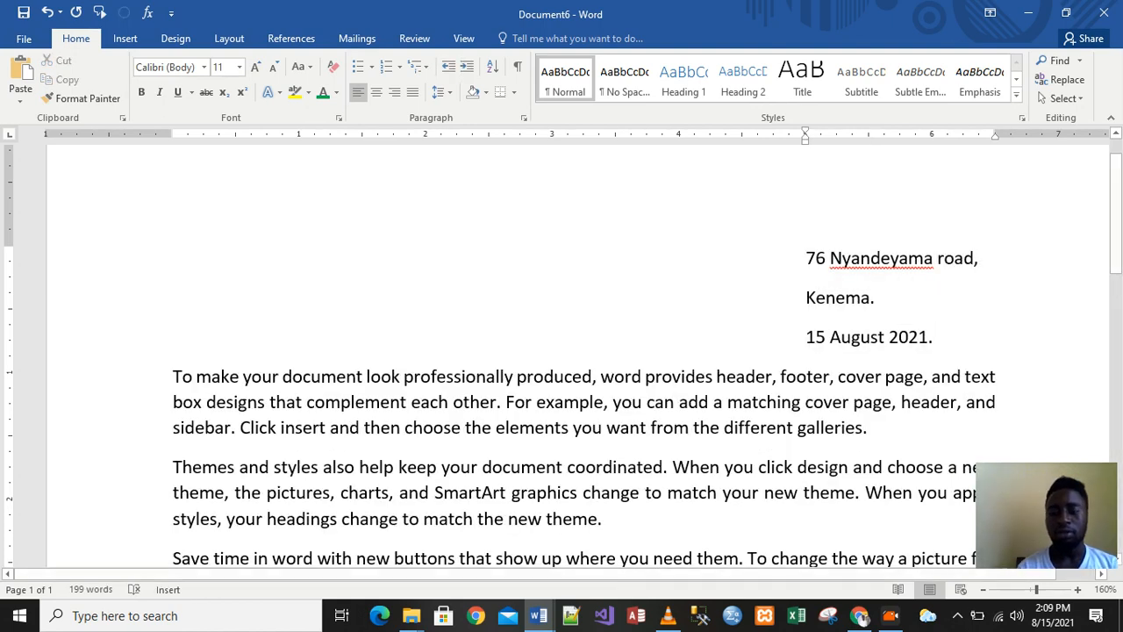
{"action": "key", "text": "Return"}
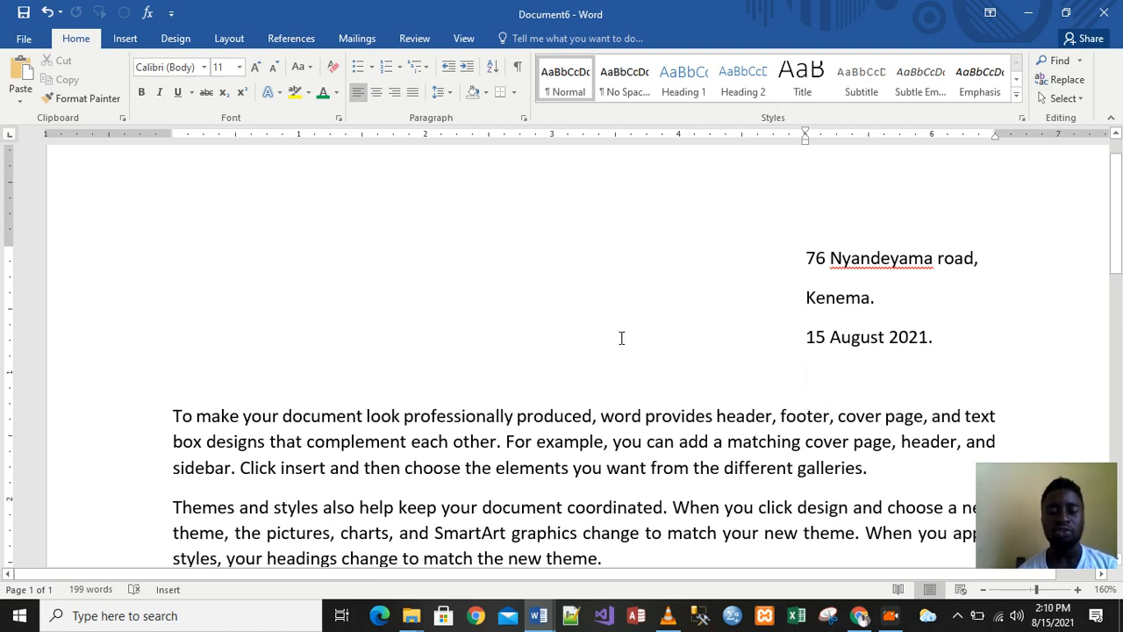
Reselect the two address lines and the '15 August 2021.' date line in the indented block
{"action": "left_click", "coordinate": [838, 360]}
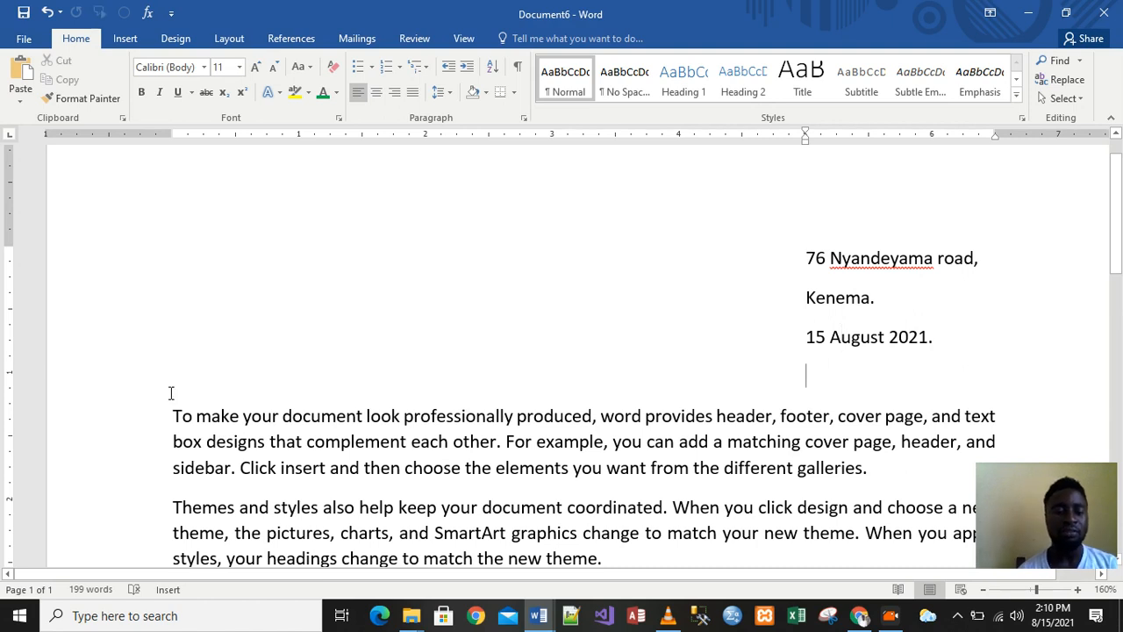
{"action": "left_click_drag", "start_coordinate": [800, 256], "coordinate": [935, 345]}
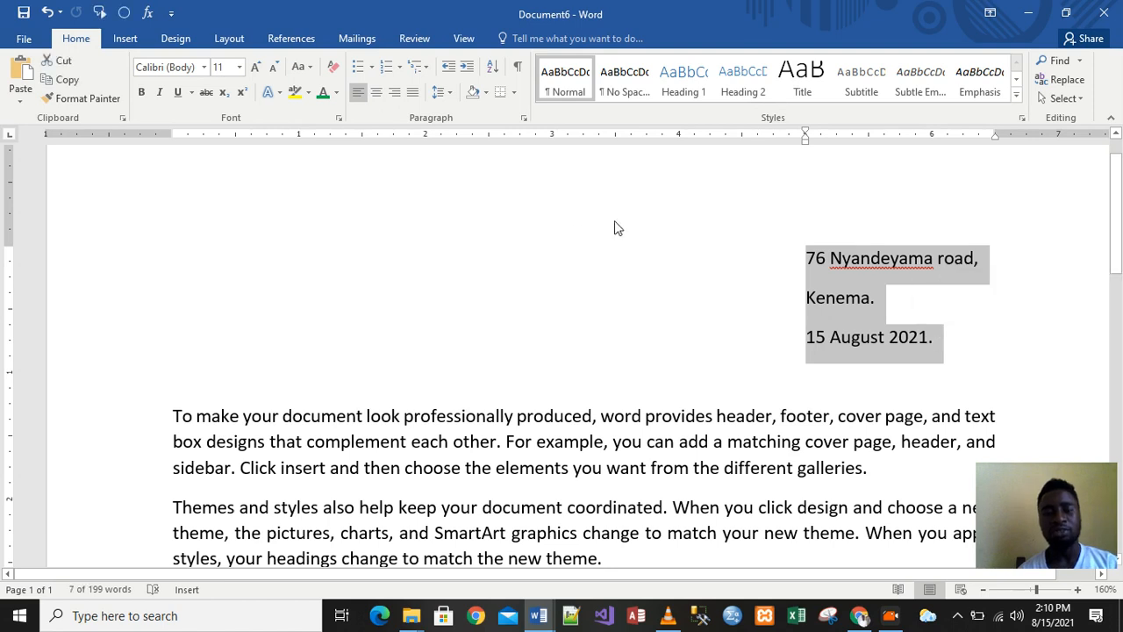
{"action": "left_click", "coordinate": [449, 68]}
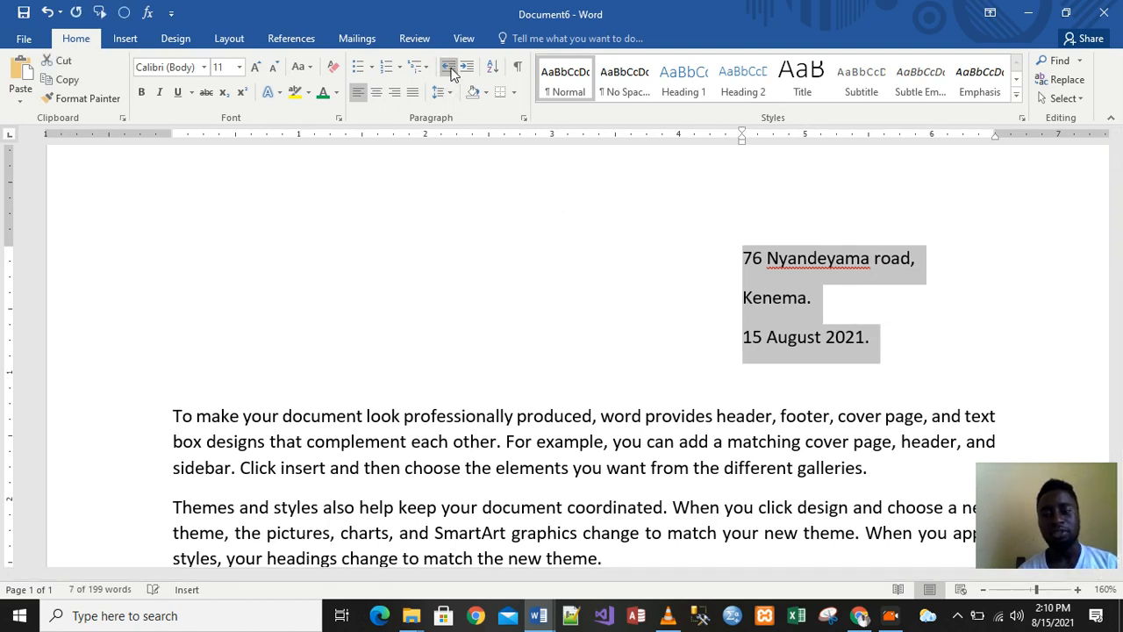
{"action": "left_click", "coordinate": [449, 69]}
{"action": "left_click", "coordinate": [449, 69]}
{"action": "left_click", "coordinate": [449, 68]}
{"action": "left_click", "coordinate": [449, 69]}
{"action": "left_click", "coordinate": [449, 68]}
{"action": "left_click", "coordinate": [449, 69]}
{"action": "left_click", "coordinate": [449, 69]}
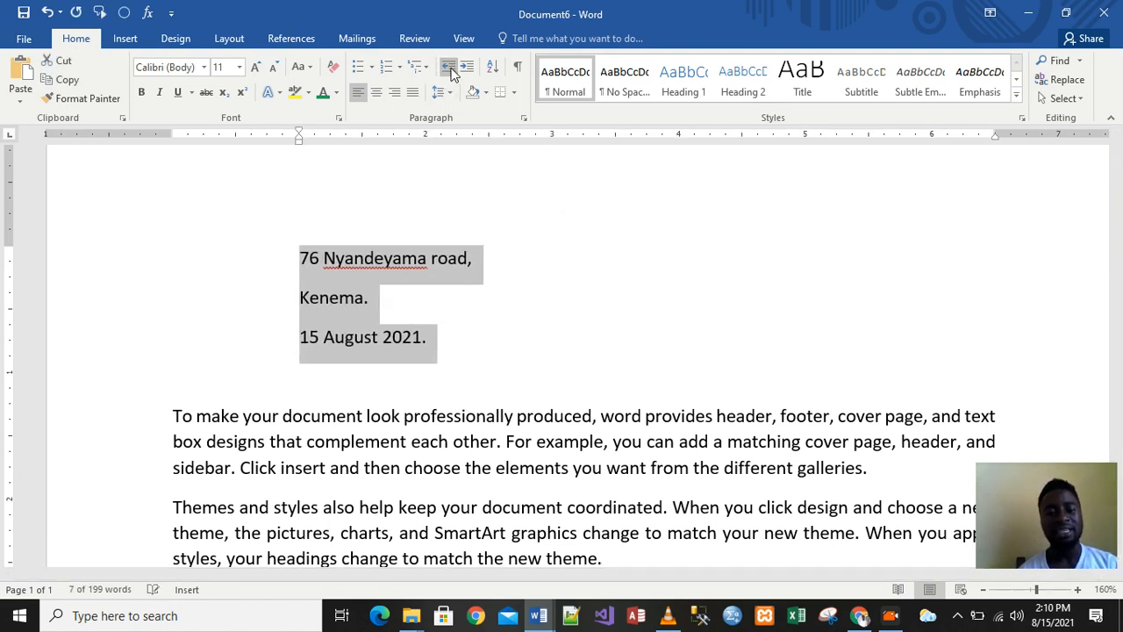
{"action": "left_click", "coordinate": [467, 69]}
{"action": "left_click", "coordinate": [467, 68]}
{"action": "left_click", "coordinate": [467, 68]}
{"action": "left_click", "coordinate": [467, 69]}
{"action": "left_click", "coordinate": [467, 68]}
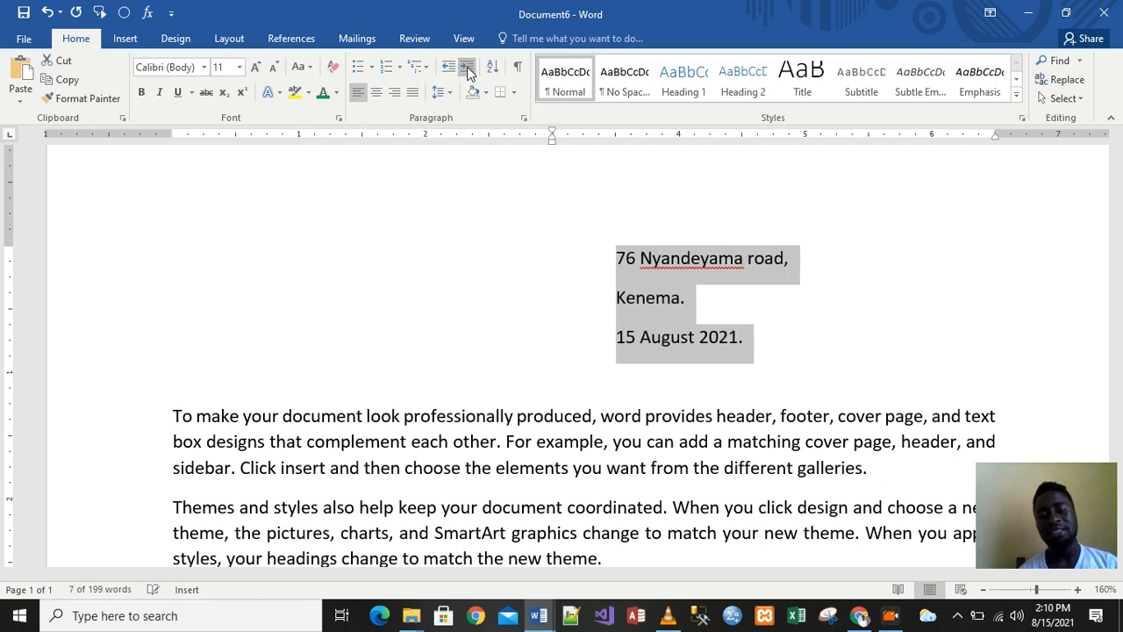
{"action": "left_click", "coordinate": [467, 68]}
{"action": "left_click", "coordinate": [467, 69]}
{"action": "left_click", "coordinate": [467, 69]}
{"action": "left_click", "coordinate": [448, 68]}
{"action": "left_click", "coordinate": [448, 68]}
{"action": "left_click", "coordinate": [447, 68]}
{"action": "left_click", "coordinate": [448, 68]}
{"action": "left_click", "coordinate": [467, 68]}
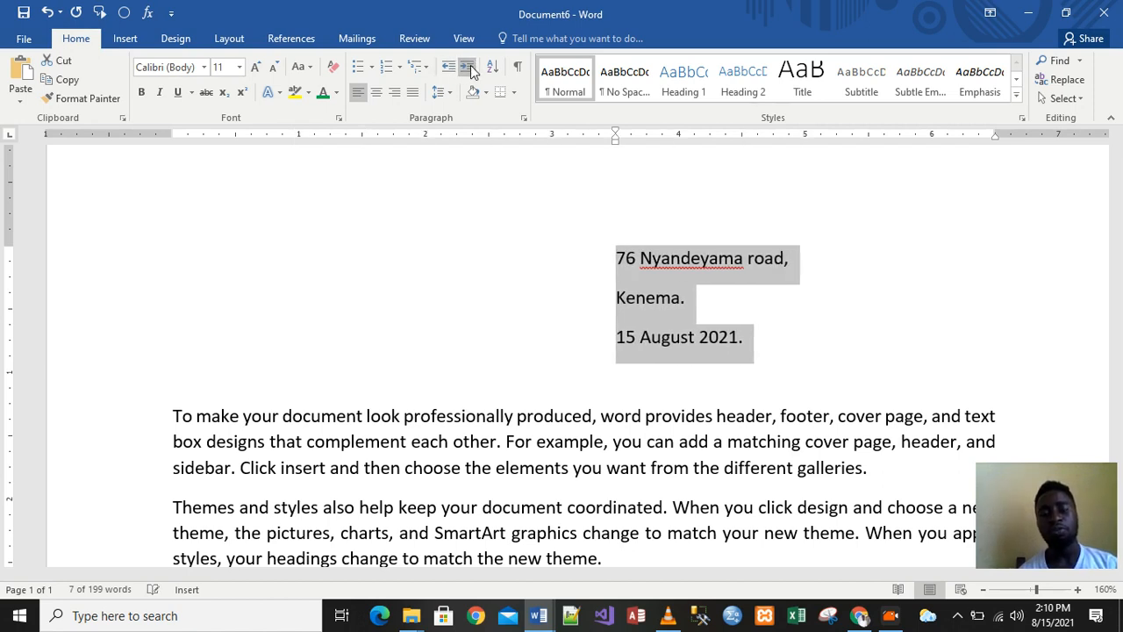
{"action": "left_click", "coordinate": [470, 70]}
{"action": "left_click", "coordinate": [470, 70]}
{"action": "left_click", "coordinate": [470, 70]}
{"action": "left_click", "coordinate": [470, 70]}
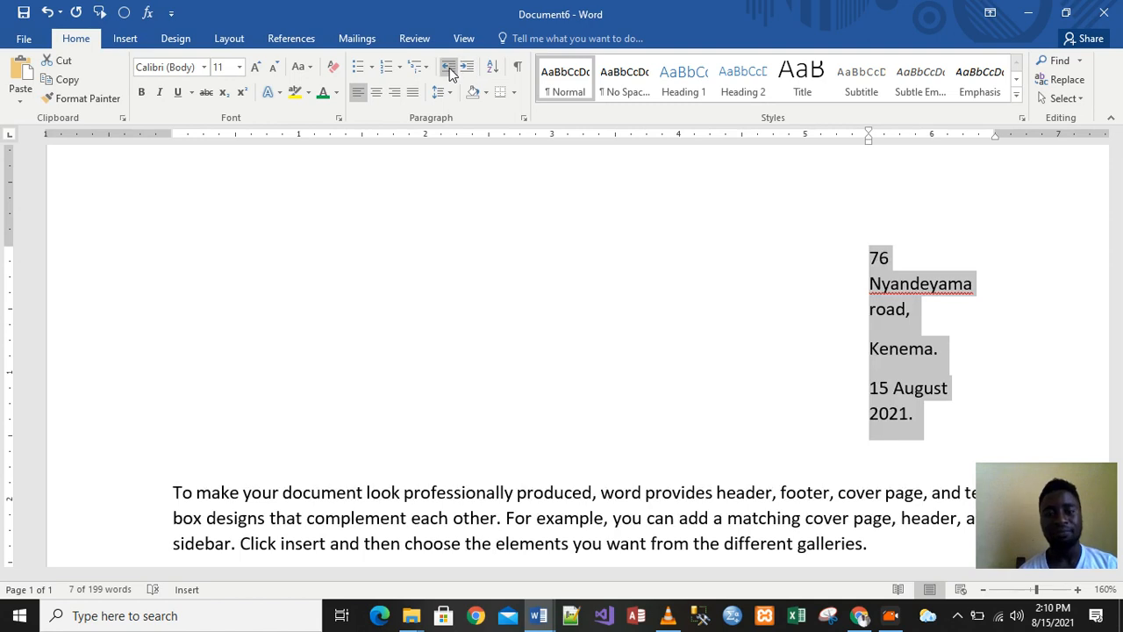
{"action": "left_click", "coordinate": [448, 69]}
{"action": "left_click", "coordinate": [637, 293]}
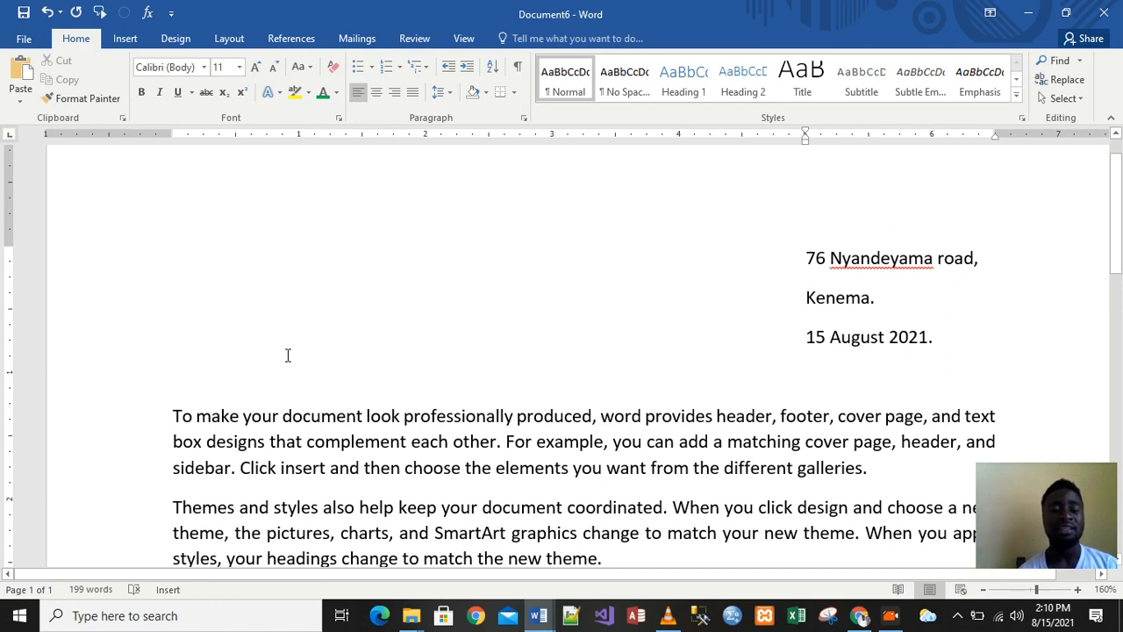
{"action": "left_click", "coordinate": [210, 382]}
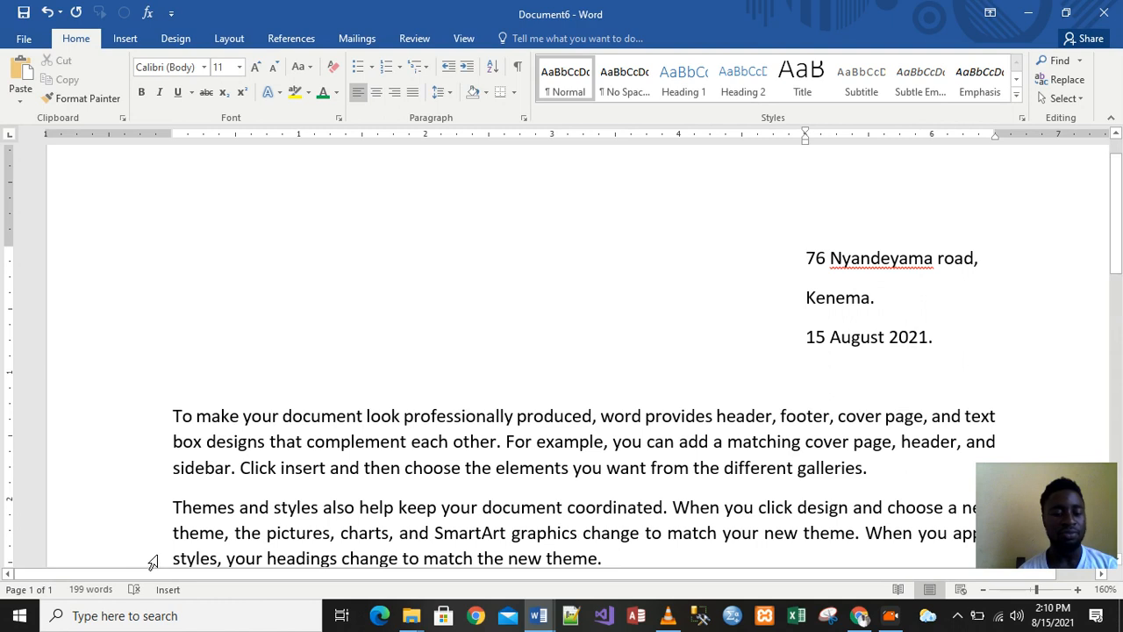
{"action": "scroll", "coordinate": [87, 594], "scroll_direction": "down", "scroll_amount": 1}
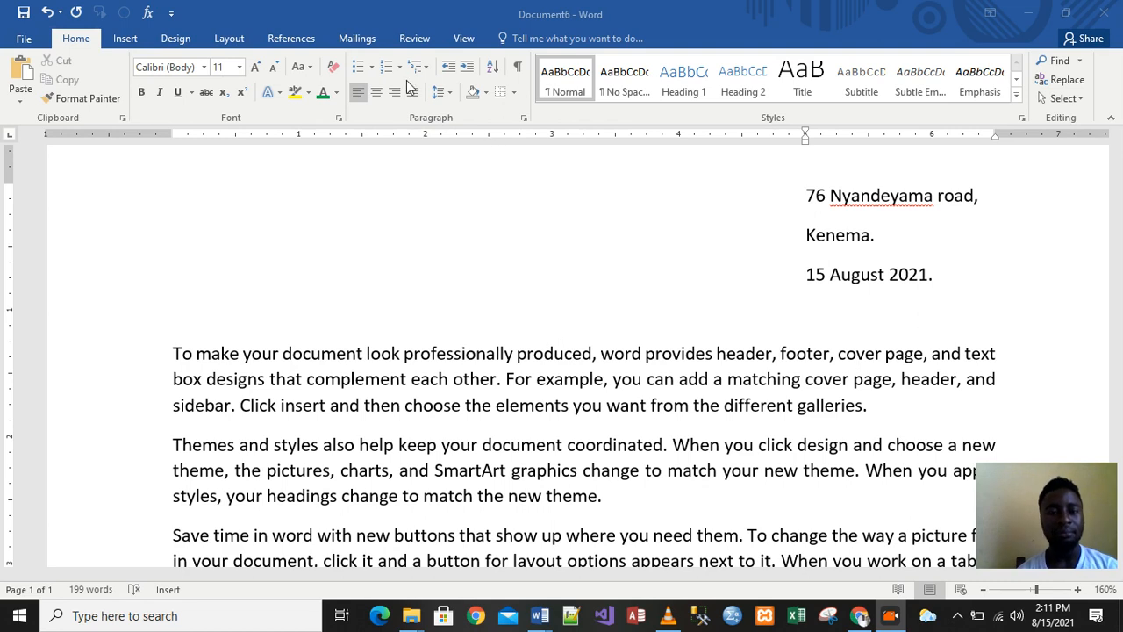
{"action": "left_click", "coordinate": [371, 69]}
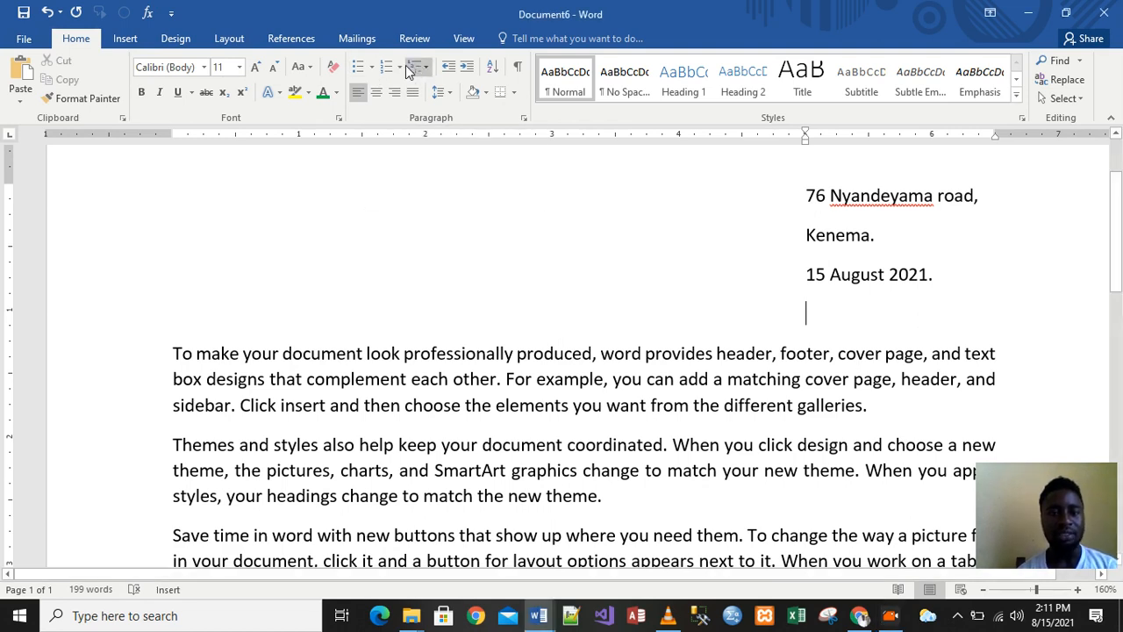
{"action": "left_click", "coordinate": [400, 69]}
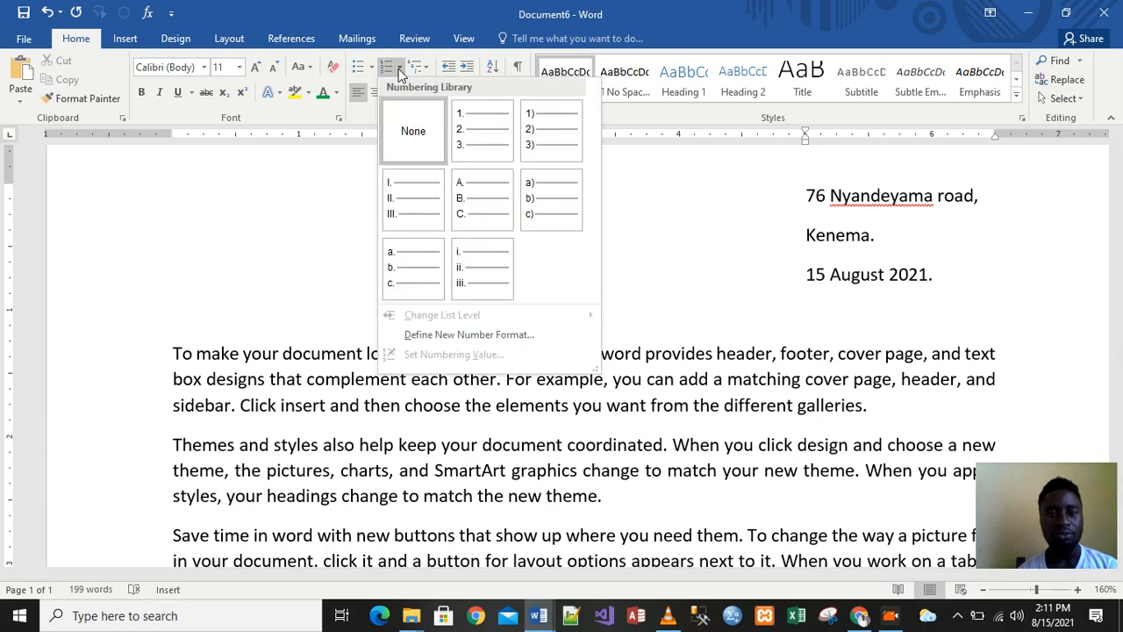
{"action": "left_click", "coordinate": [430, 316]}
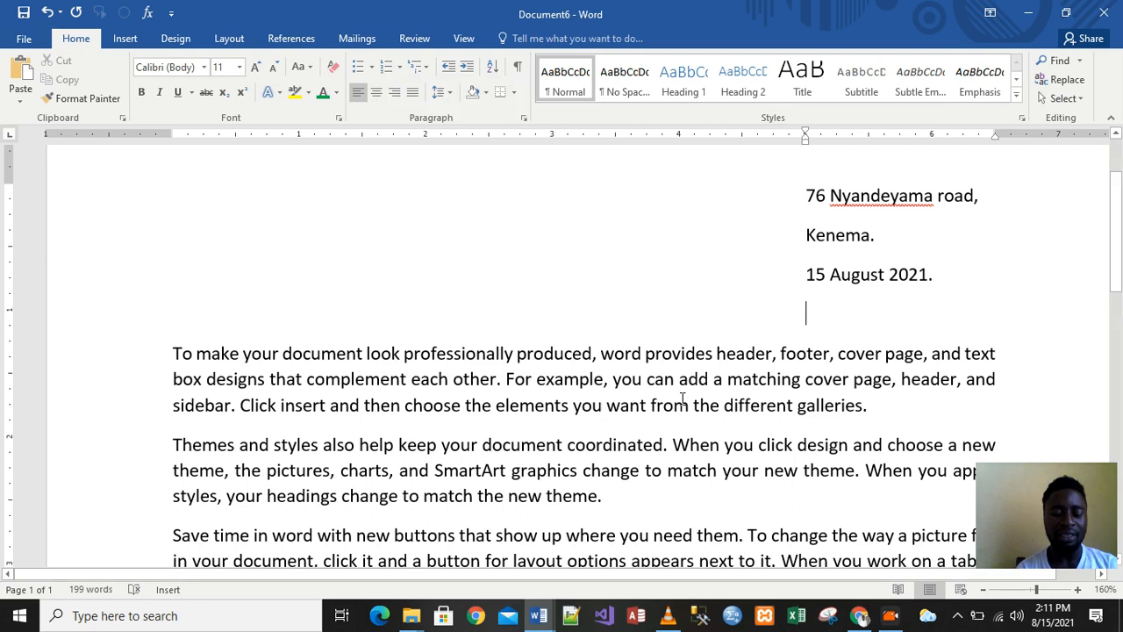
{"action": "key", "text": "ctrl+n"}
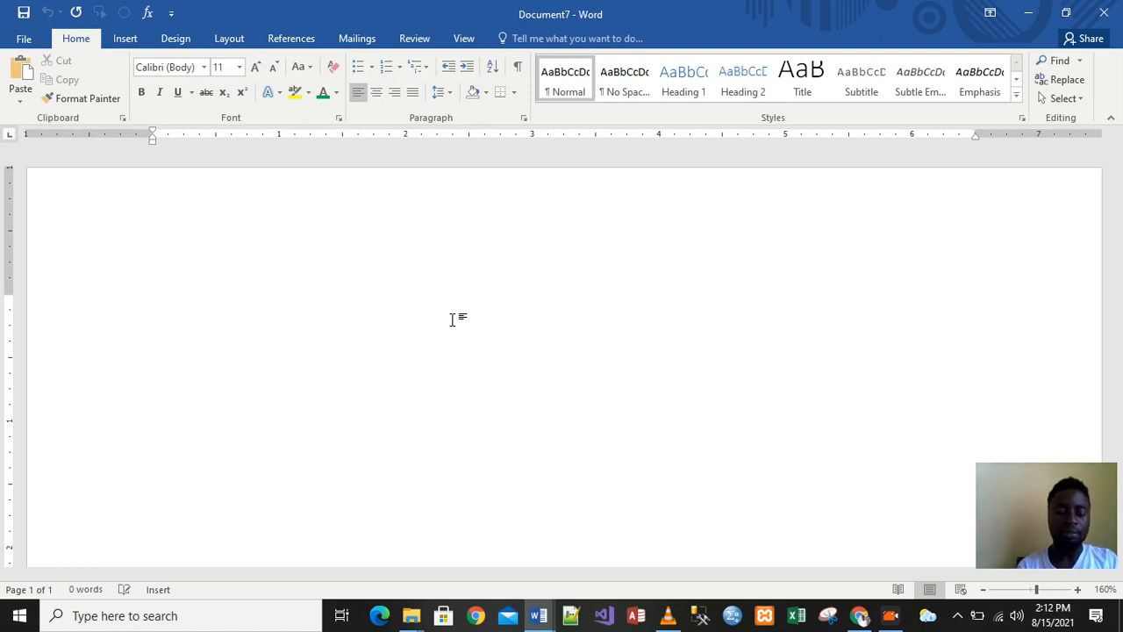
Generate five paragraphs of sample text with =rand() in the new document
{"action": "type", "text": "=ram"}
{"action": "key", "text": "BackSpace"}
{"action": "type", "text": "nd"}
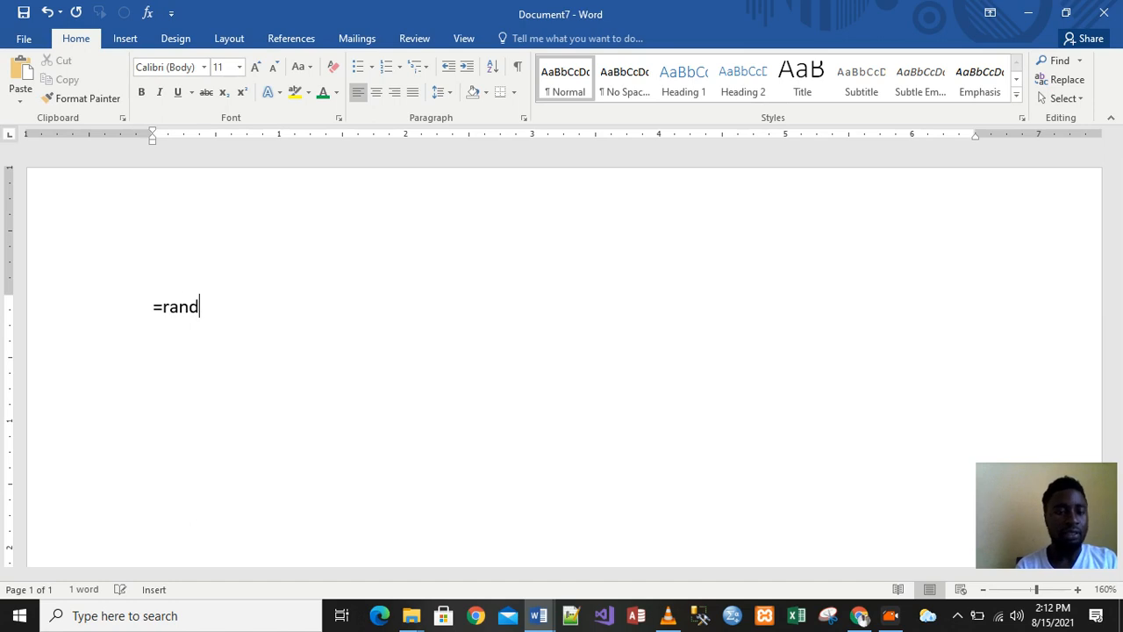
{"action": "type", "text": "()"}
{"action": "key", "text": "Return"}
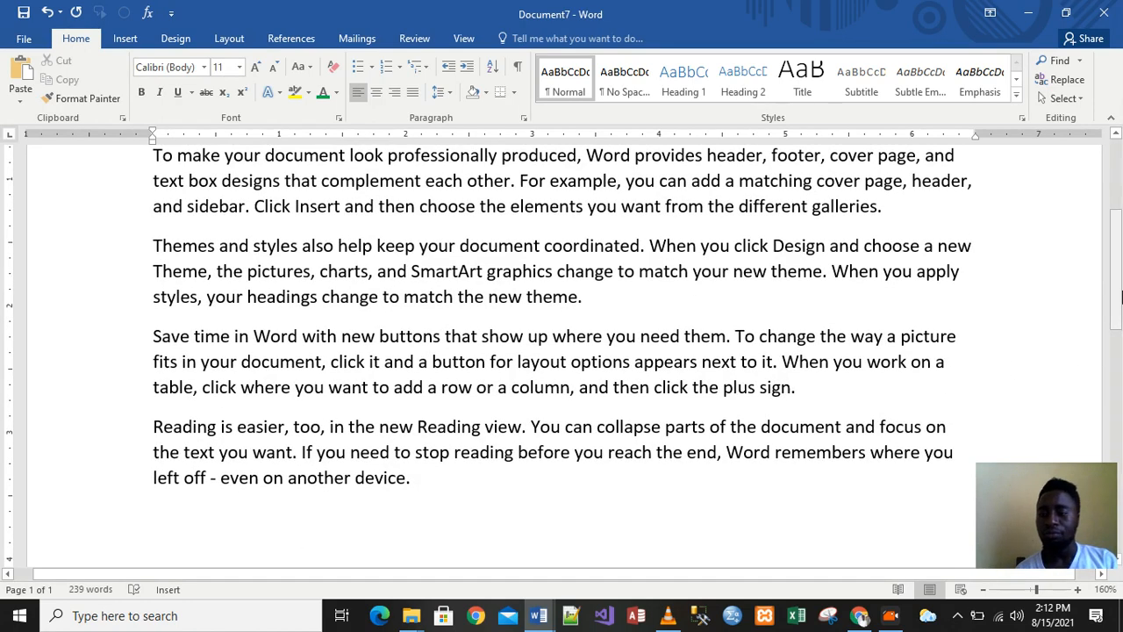
Apply checkmark bullets from the Bullets gallery to all five sample paragraphs
{"action": "left_click_drag", "start_coordinate": [1120, 293], "coordinate": [1118, 229]}
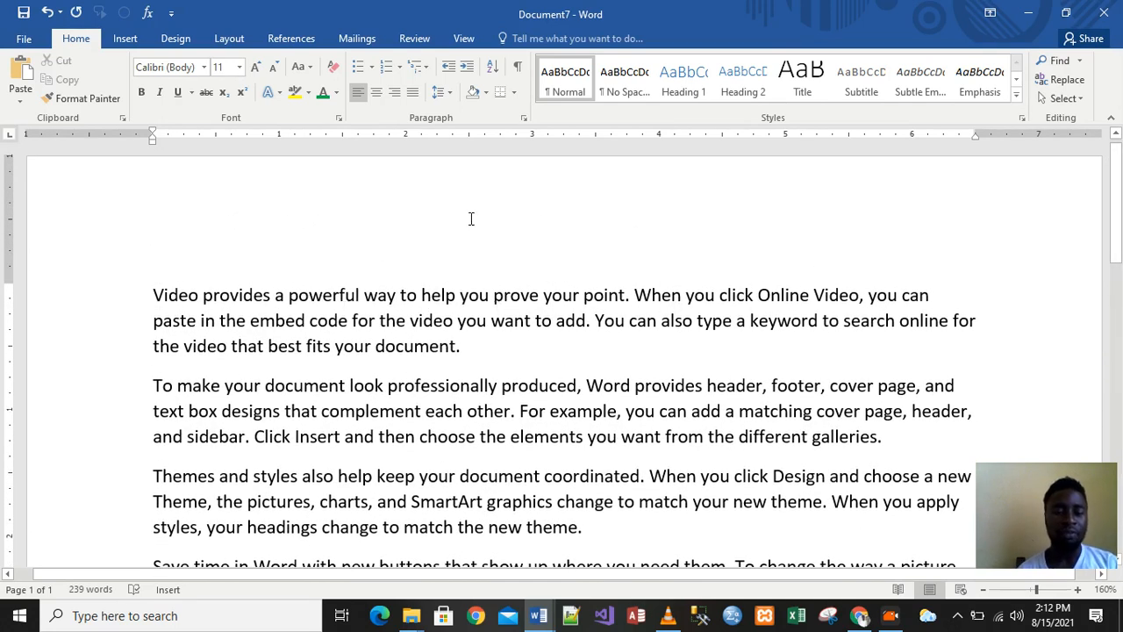
{"action": "mouse_move", "coordinate": [1118, 204]}
{"action": "left_mouse_down"}
{"action": "mouse_move", "coordinate": [1119, 321]}
{"action": "mouse_move", "coordinate": [1119, 199]}
{"action": "mouse_move", "coordinate": [1119, 211]}
{"action": "left_mouse_up"}
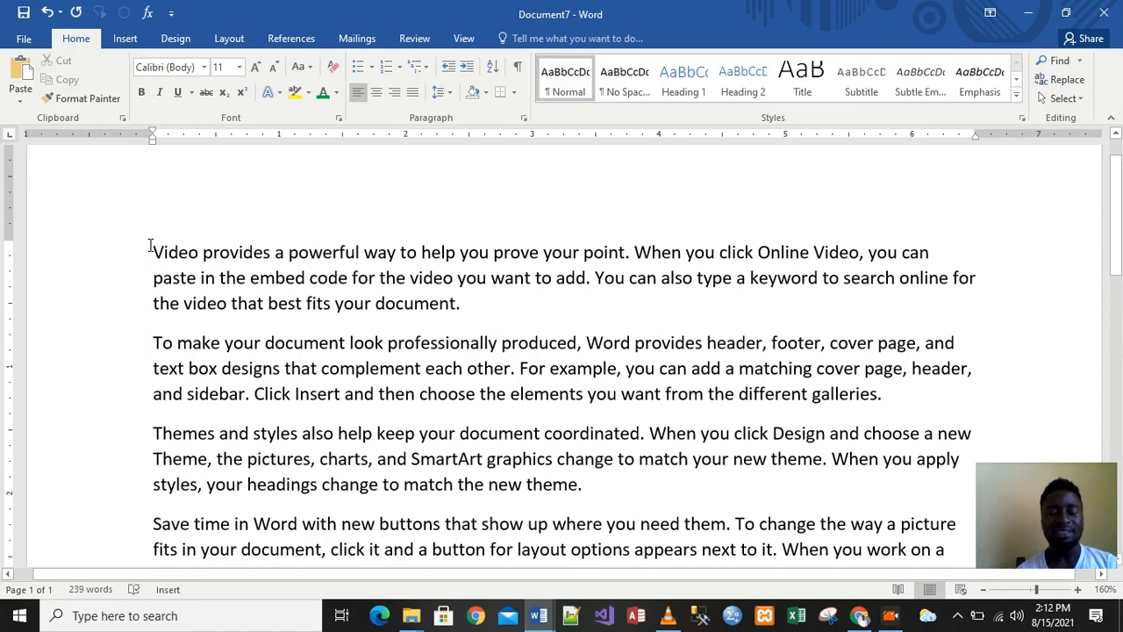
{"action": "left_click_drag", "start_coordinate": [150, 247], "coordinate": [596, 436]}
{"action": "left_click_drag", "start_coordinate": [640, 501], "coordinate": [696, 515]}
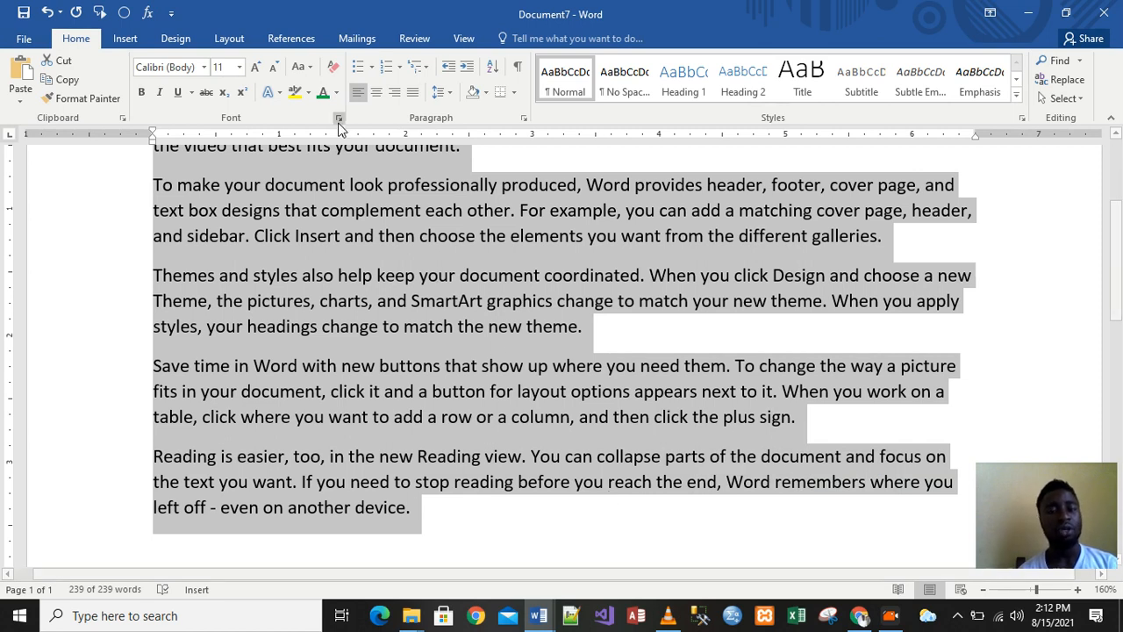
{"action": "left_click", "coordinate": [372, 67]}
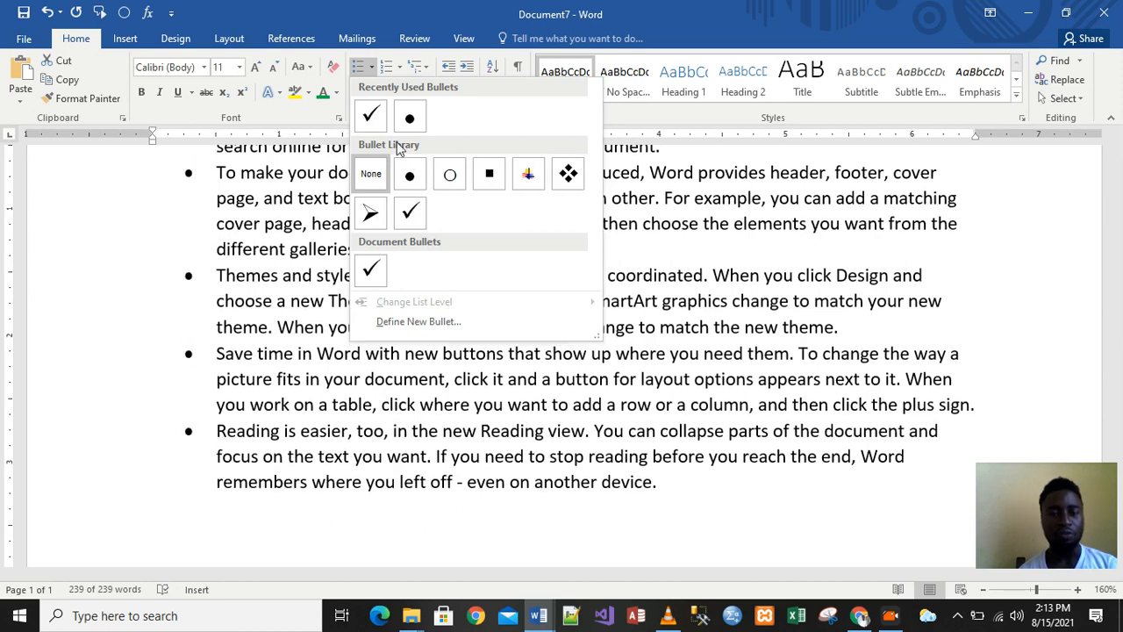
{"action": "left_click", "coordinate": [372, 119]}
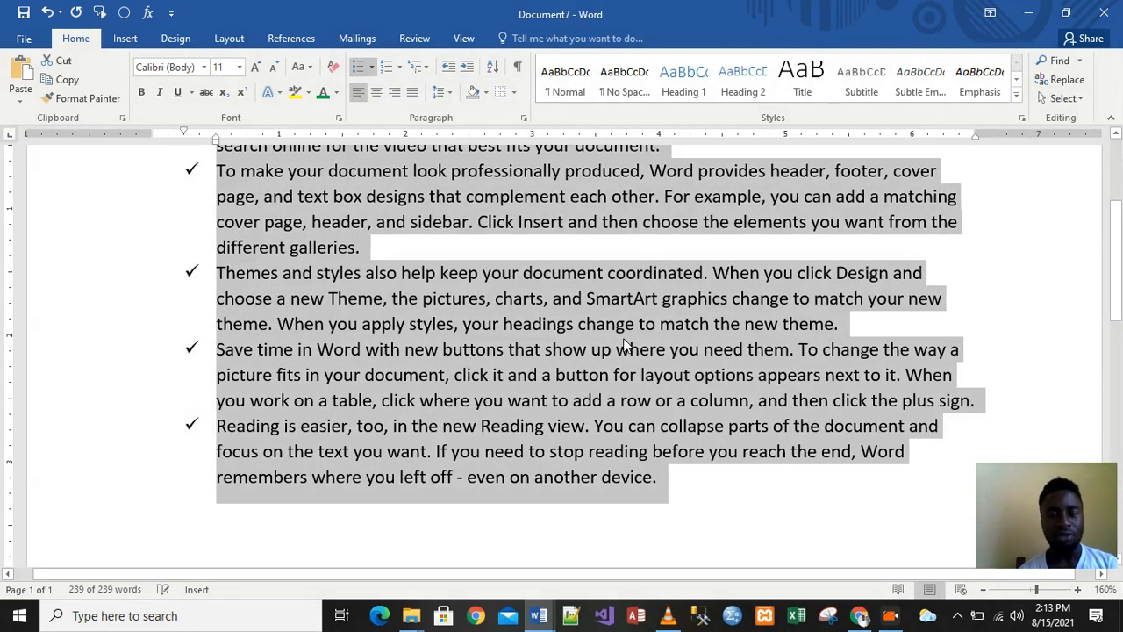
{"action": "left_click_drag", "start_coordinate": [1118, 296], "coordinate": [1116, 237]}
{"action": "left_click", "coordinate": [462, 430]}
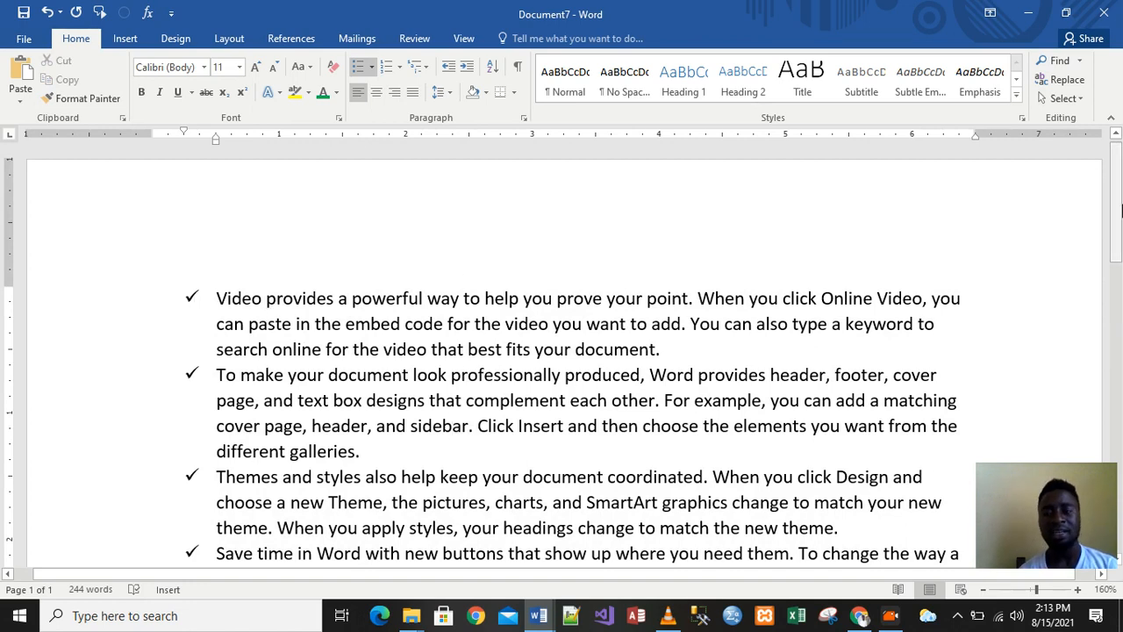
Switch the last three paragraphs to the colourful arrow picture bullet, keeping checkmarks on the first two
{"action": "left_click_drag", "start_coordinate": [1120, 209], "coordinate": [1119, 250]}
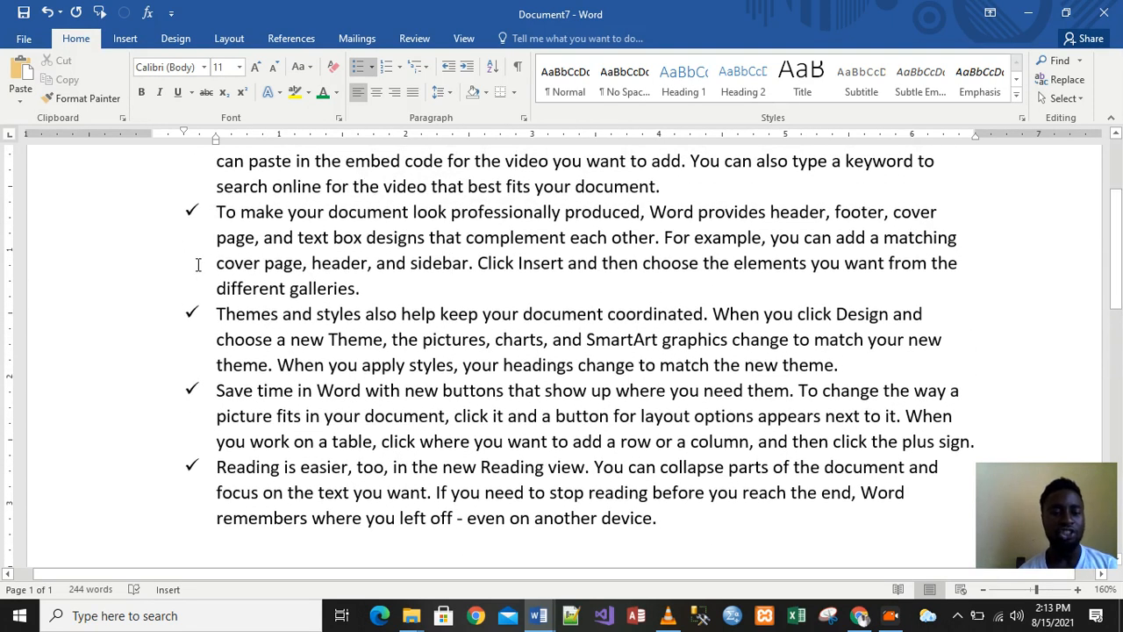
{"action": "left_click_drag", "start_coordinate": [214, 314], "coordinate": [671, 526]}
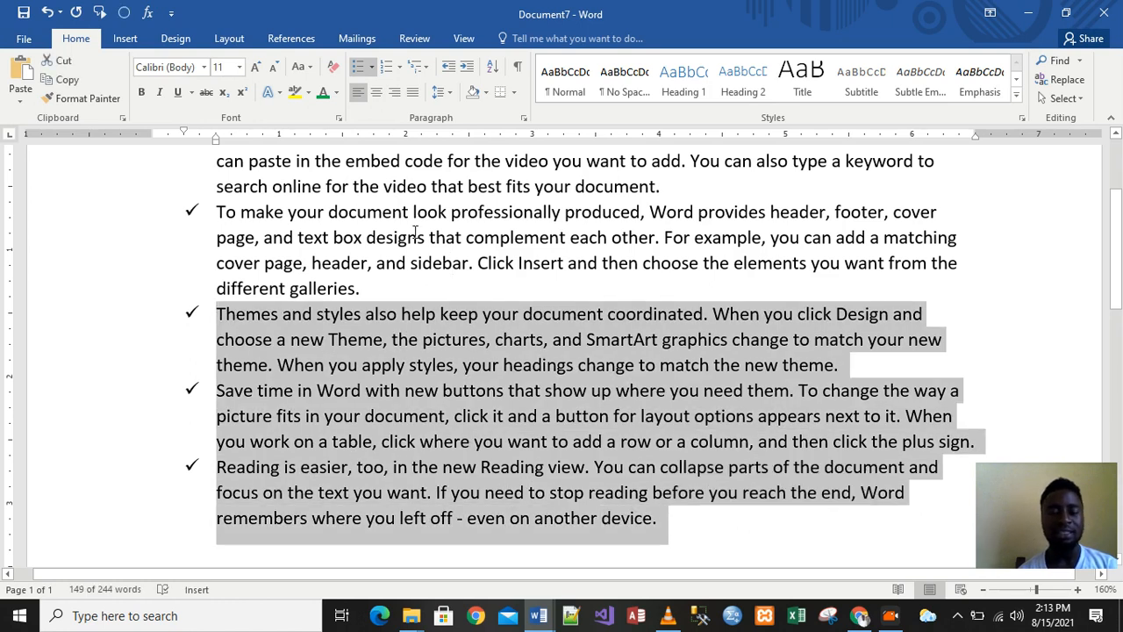
{"action": "left_click", "coordinate": [372, 68]}
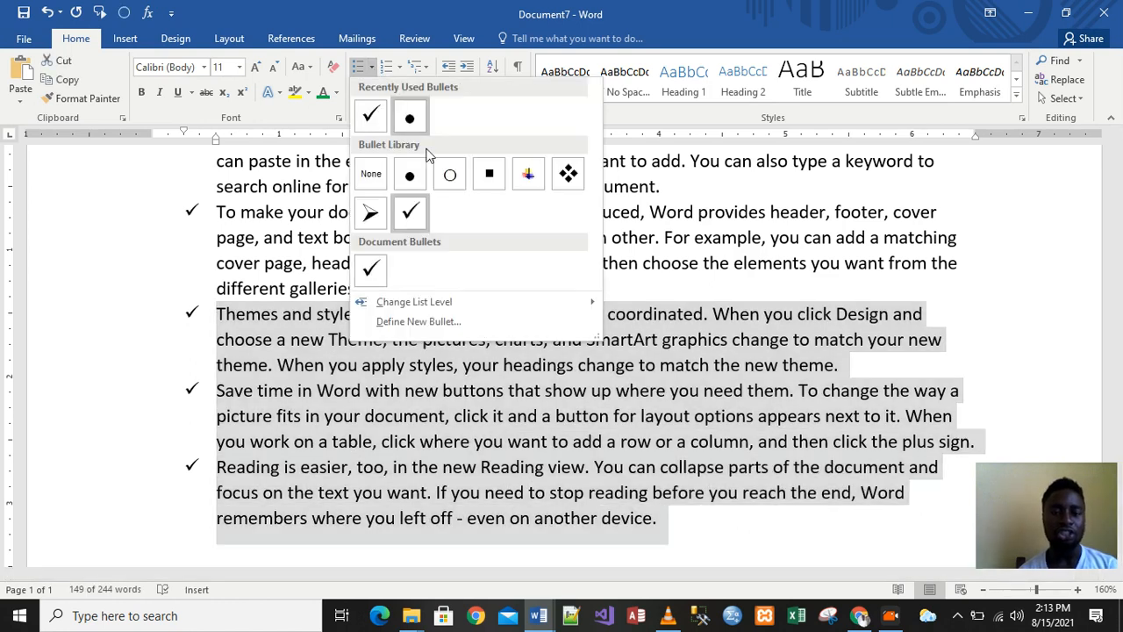
{"action": "left_click", "coordinate": [529, 175]}
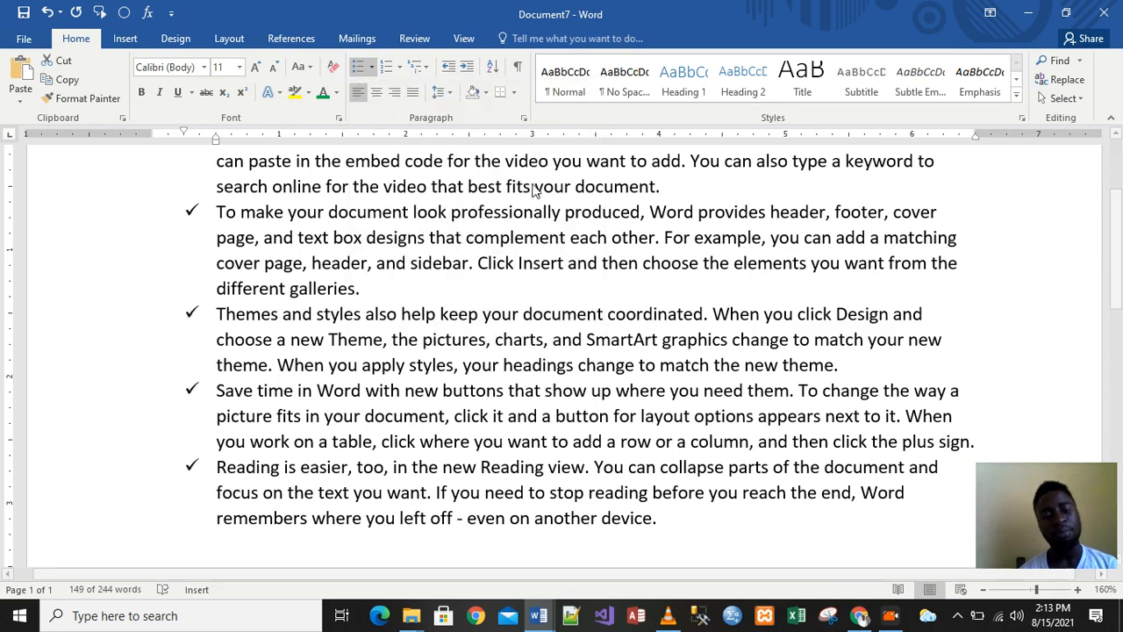
{"action": "left_click", "coordinate": [763, 315]}
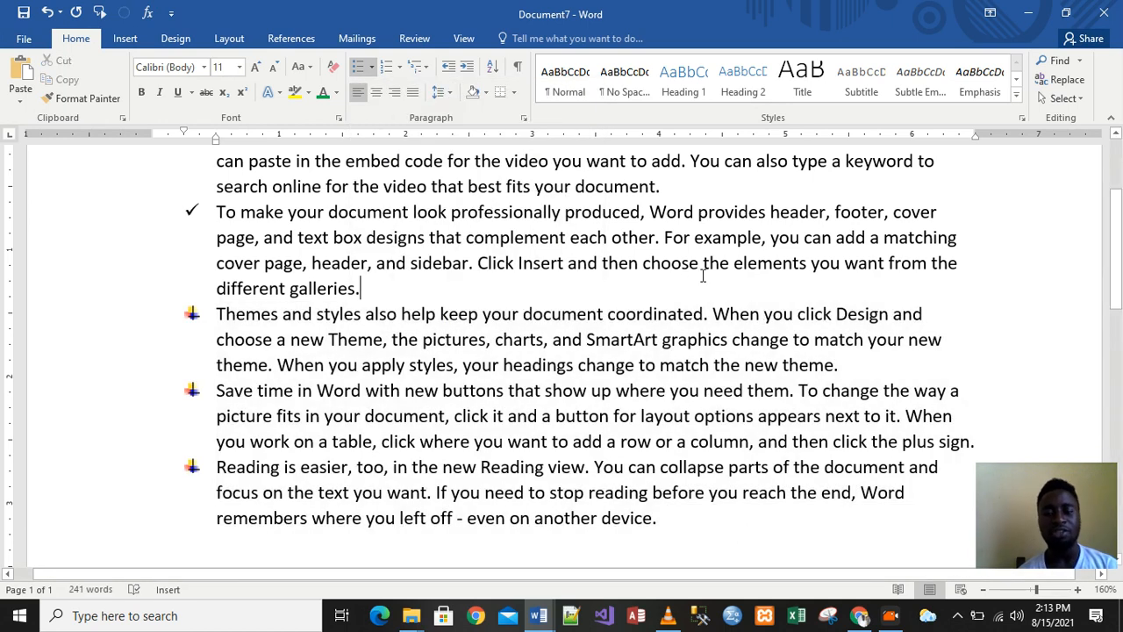
{"action": "mouse_move", "coordinate": [1116, 303]}
{"action": "left_mouse_down"}
{"action": "mouse_move", "coordinate": [1116, 258]}
{"action": "mouse_move", "coordinate": [1116, 326]}
{"action": "mouse_move", "coordinate": [1115, 274]}
{"action": "mouse_move", "coordinate": [1116, 305]}
{"action": "left_mouse_up"}
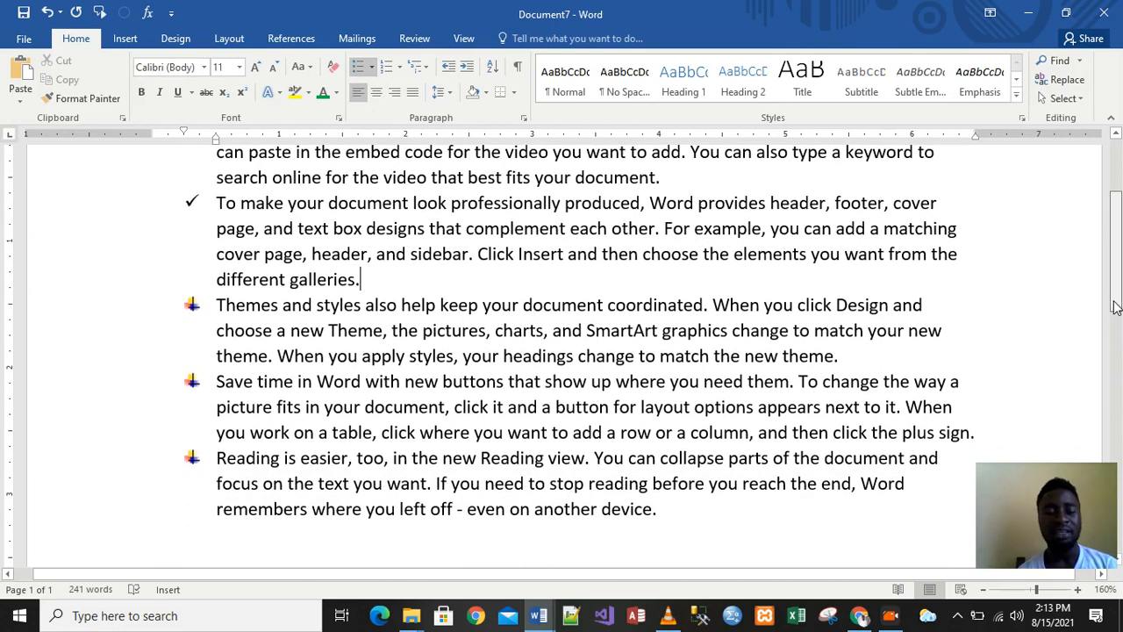
{"action": "left_click_drag", "start_coordinate": [1114, 306], "coordinate": [1112, 272]}
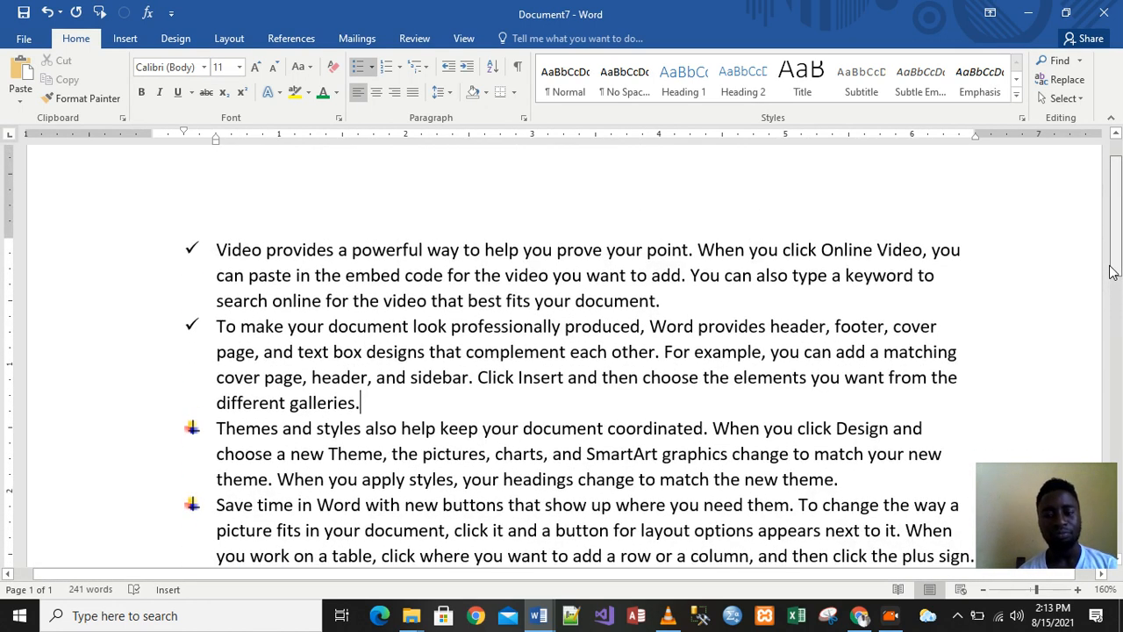
{"action": "left_click_drag", "start_coordinate": [1112, 272], "coordinate": [1114, 235]}
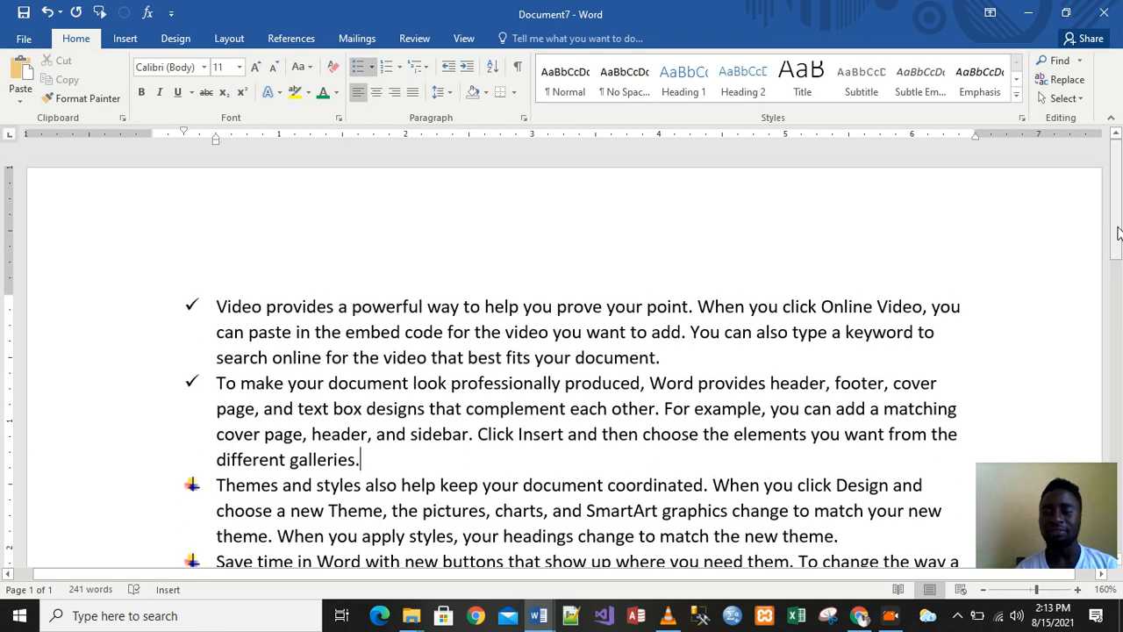
{"action": "left_click_drag", "start_coordinate": [1113, 235], "coordinate": [1117, 274]}
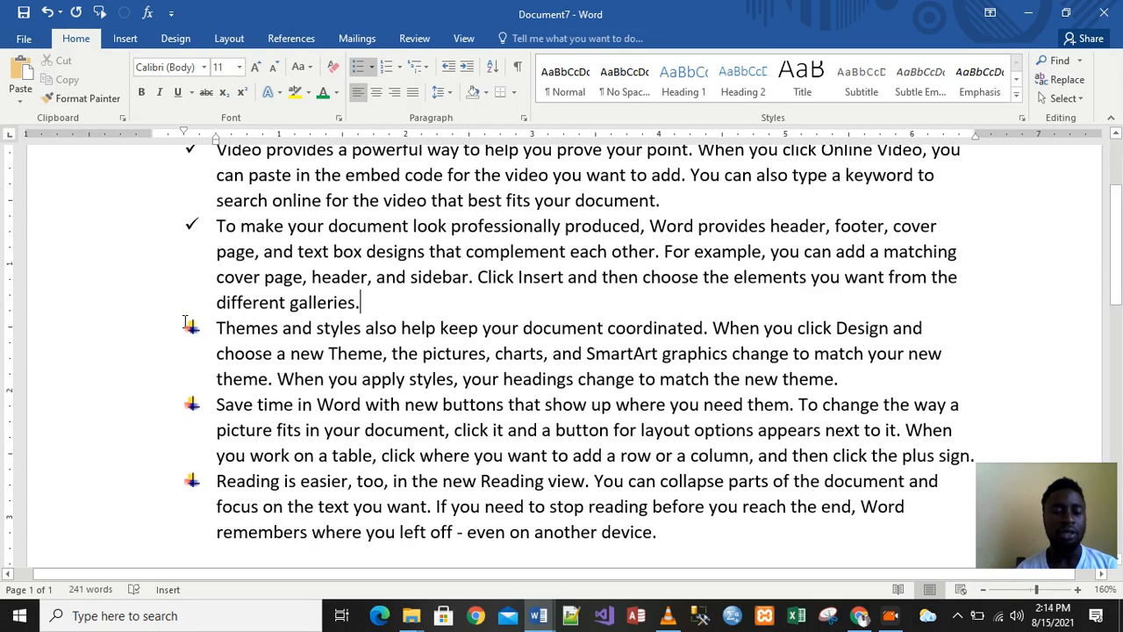
{"action": "left_click_drag", "start_coordinate": [1116, 220], "coordinate": [1116, 196]}
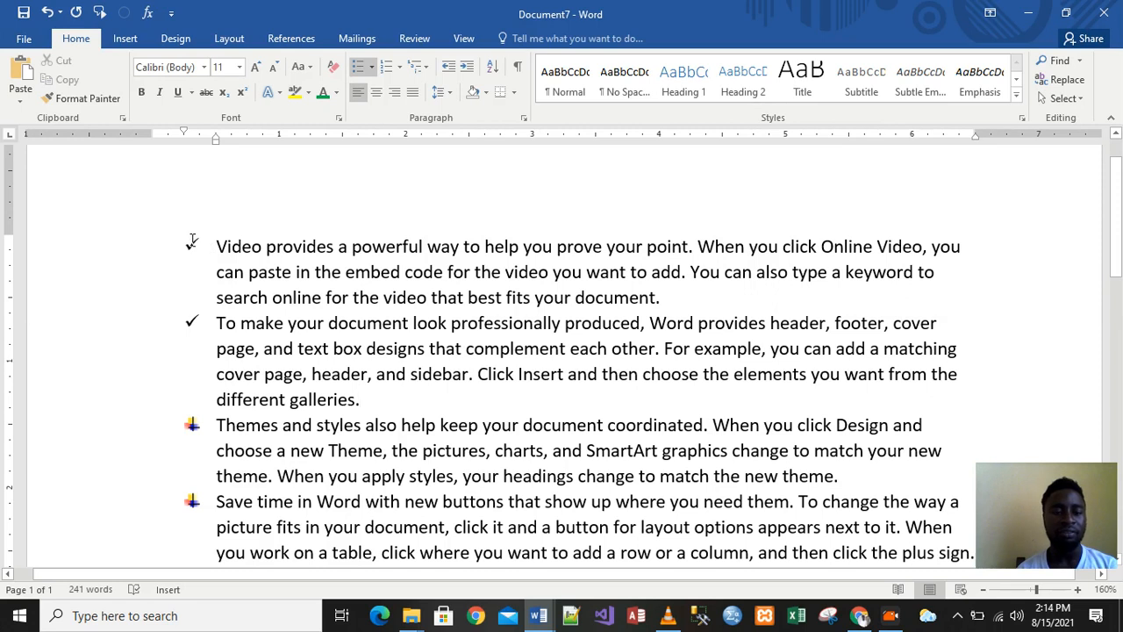
{"action": "left_click_drag", "start_coordinate": [191, 242], "coordinate": [222, 344]}
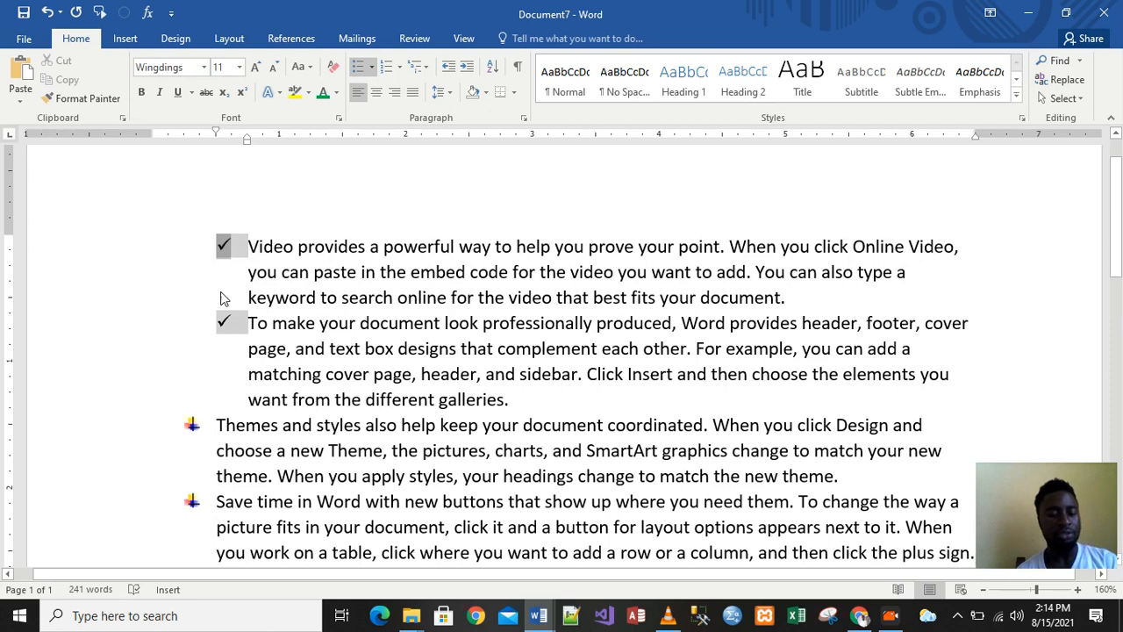
{"action": "key", "text": "ctrl+z"}
{"action": "left_click_drag", "start_coordinate": [215, 246], "coordinate": [444, 395]}
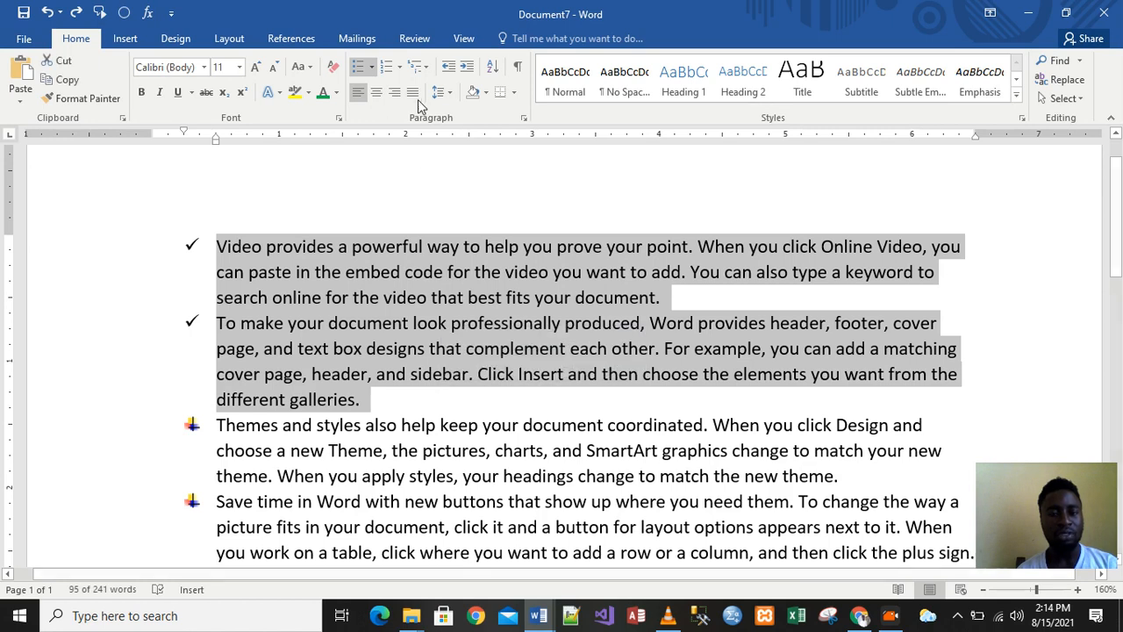
Number the first two paragraphs with the 1. 2. 3. format, then start blank Document8
{"action": "left_click", "coordinate": [400, 69]}
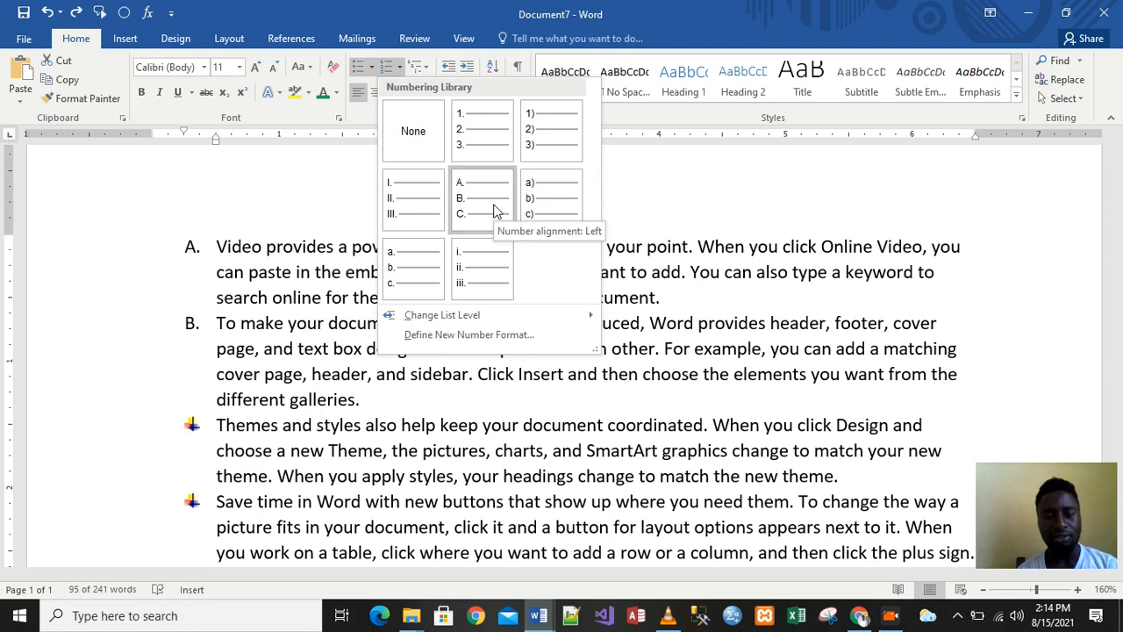
{"action": "left_click", "coordinate": [499, 139]}
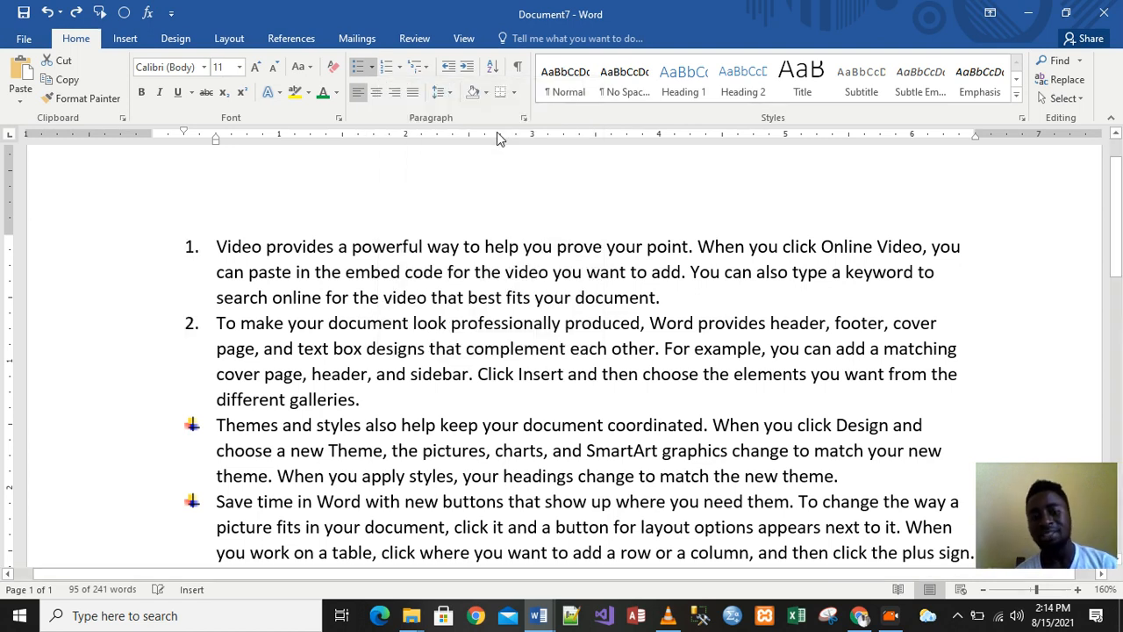
{"action": "left_click", "coordinate": [527, 401]}
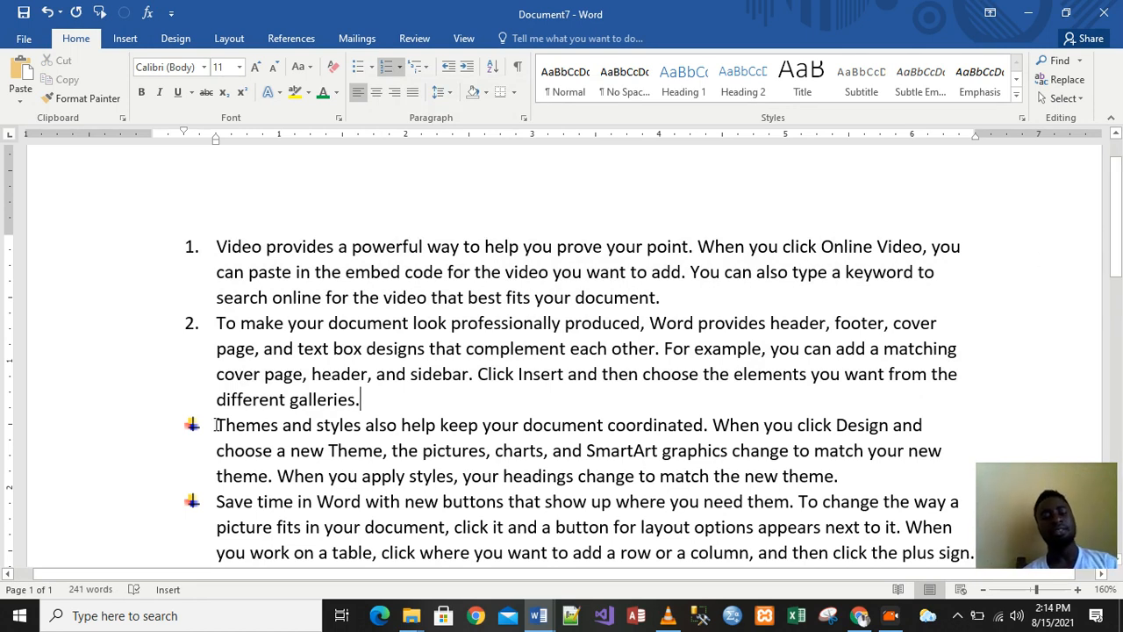
{"action": "scroll", "coordinate": [1117, 175], "scroll_direction": "up", "scroll_amount": 1}
{"action": "mouse_move", "coordinate": [1117, 176]}
{"action": "left_mouse_down"}
{"action": "mouse_move", "coordinate": [1120, 290]}
{"action": "mouse_move", "coordinate": [1118, 182]}
{"action": "left_mouse_up"}
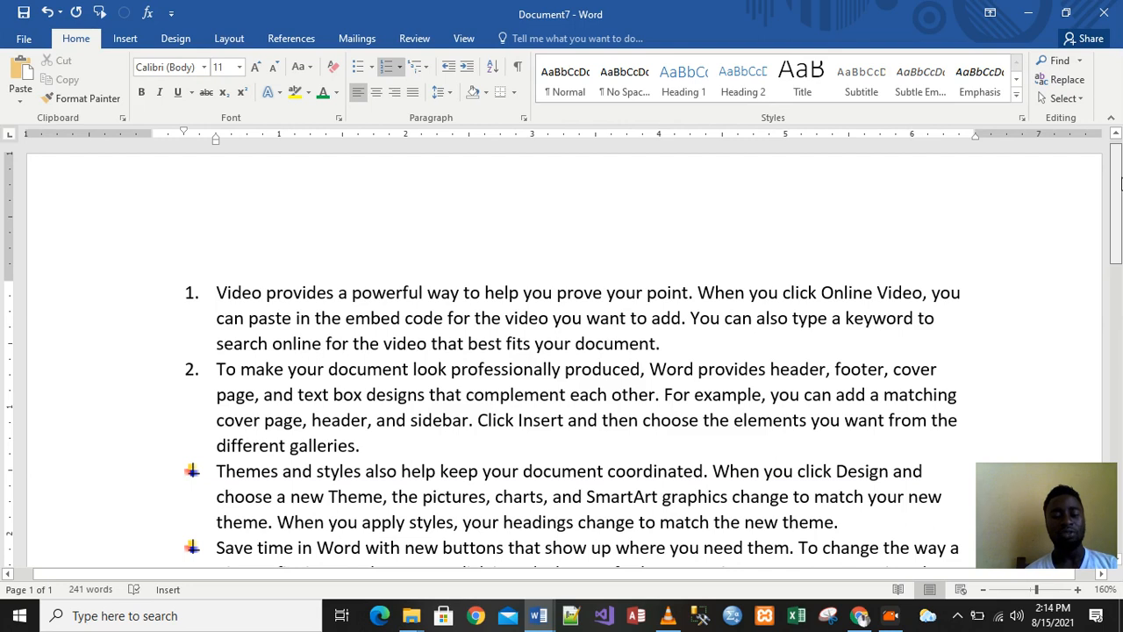
{"action": "left_click_drag", "start_coordinate": [1121, 182], "coordinate": [1120, 273]}
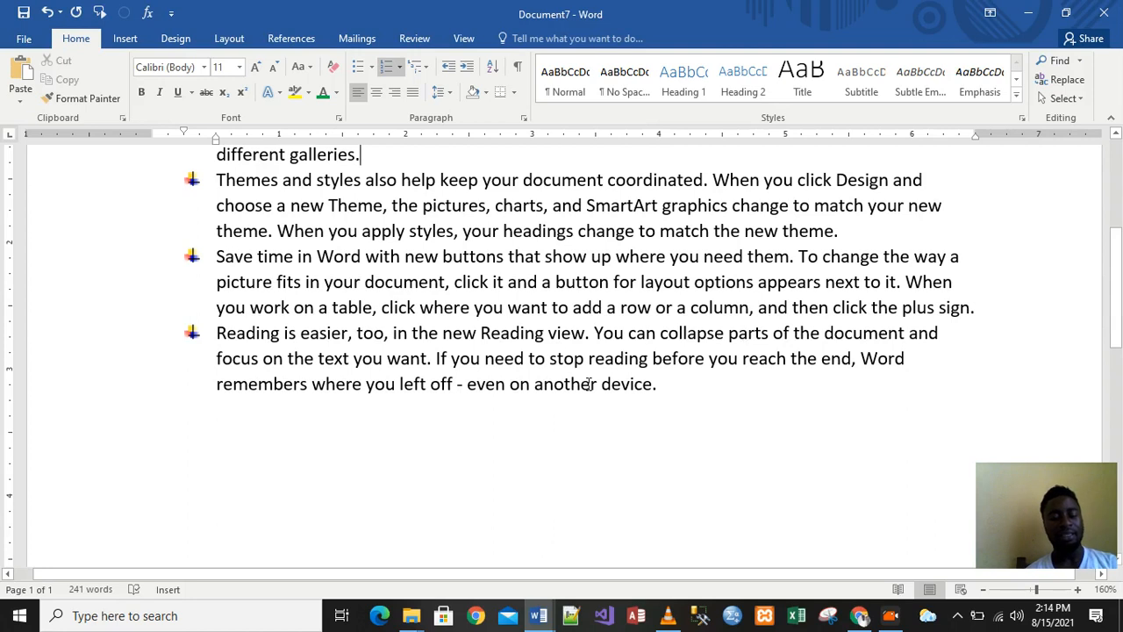
{"action": "key", "text": "ctrl+n"}
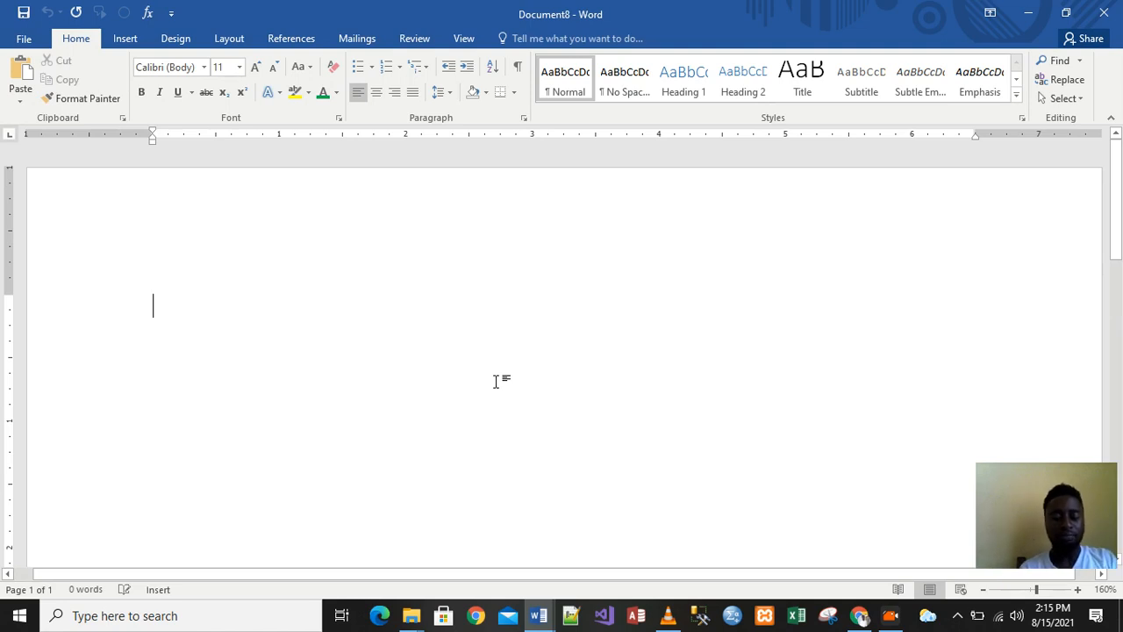
Type the heading 'Attendance List:' on the first line and start a new line below it
{"action": "type", "text": "Na"}
{"action": "key", "text": "BackSpace"}
{"action": "key", "text": "BackSpace"}
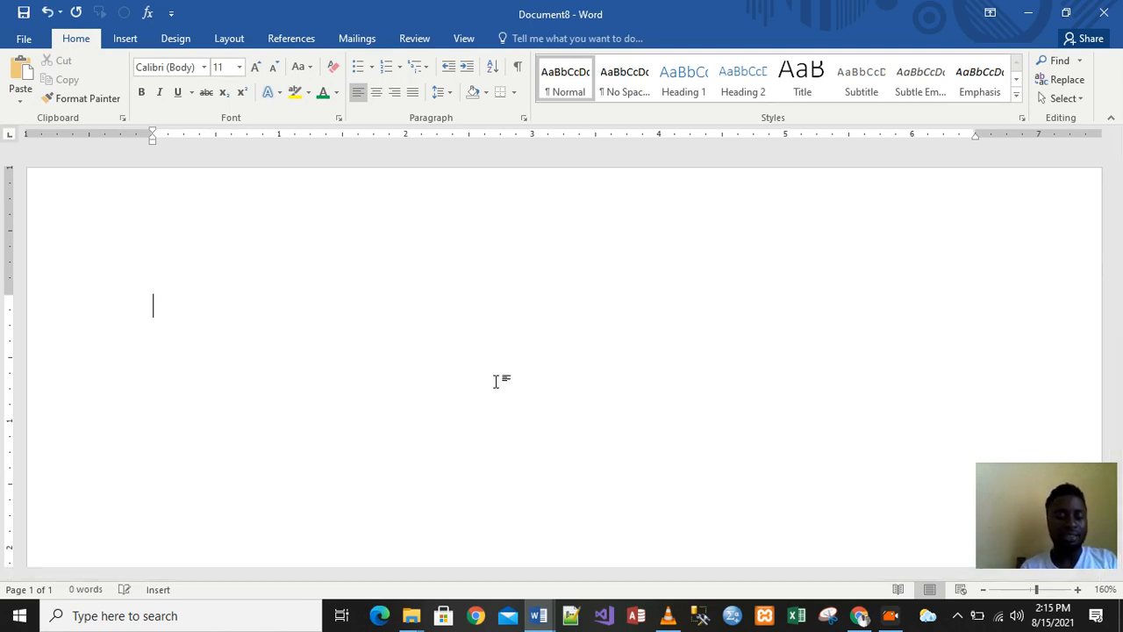
{"action": "type", "text": "Atta"}
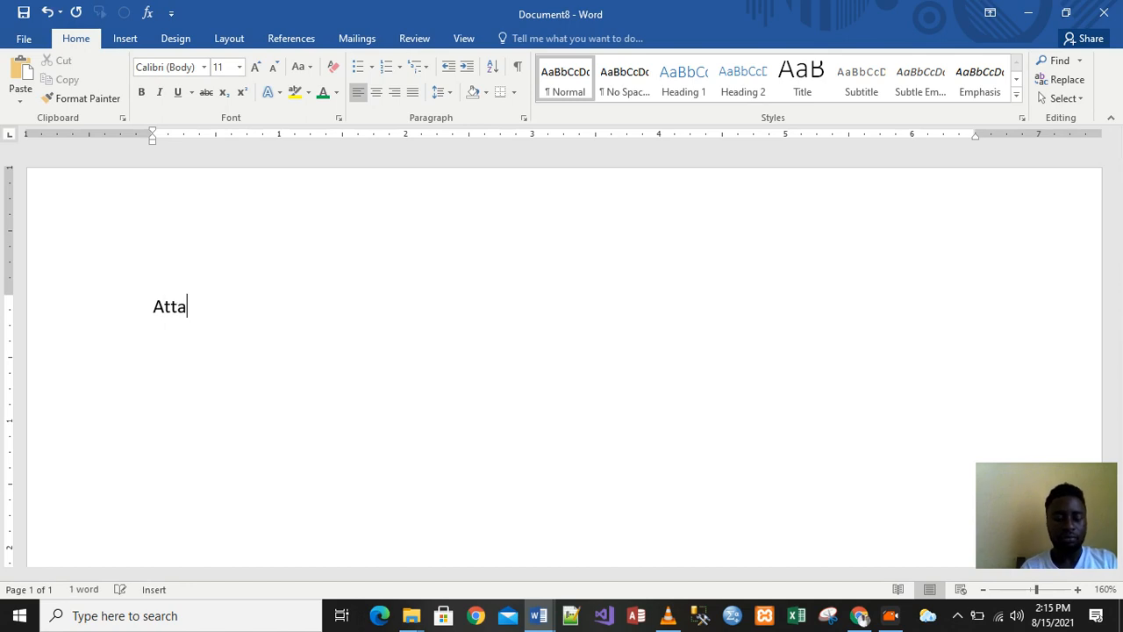
{"action": "key", "text": "BackSpace"}
{"action": "type", "text": "endance "}
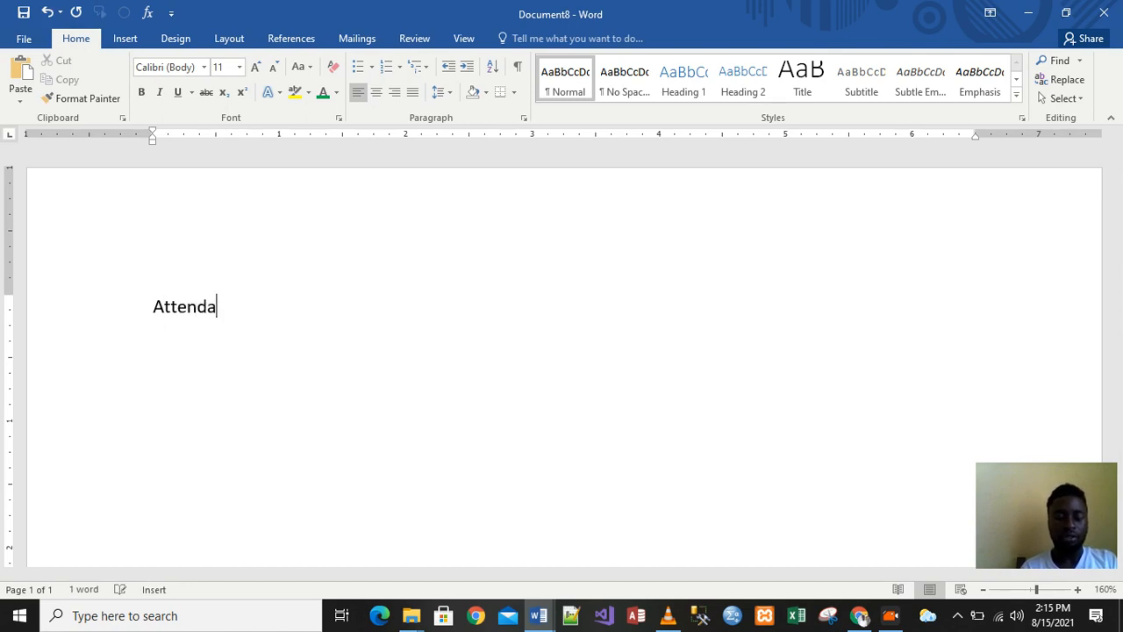
{"action": "type", "text": "Lis"}
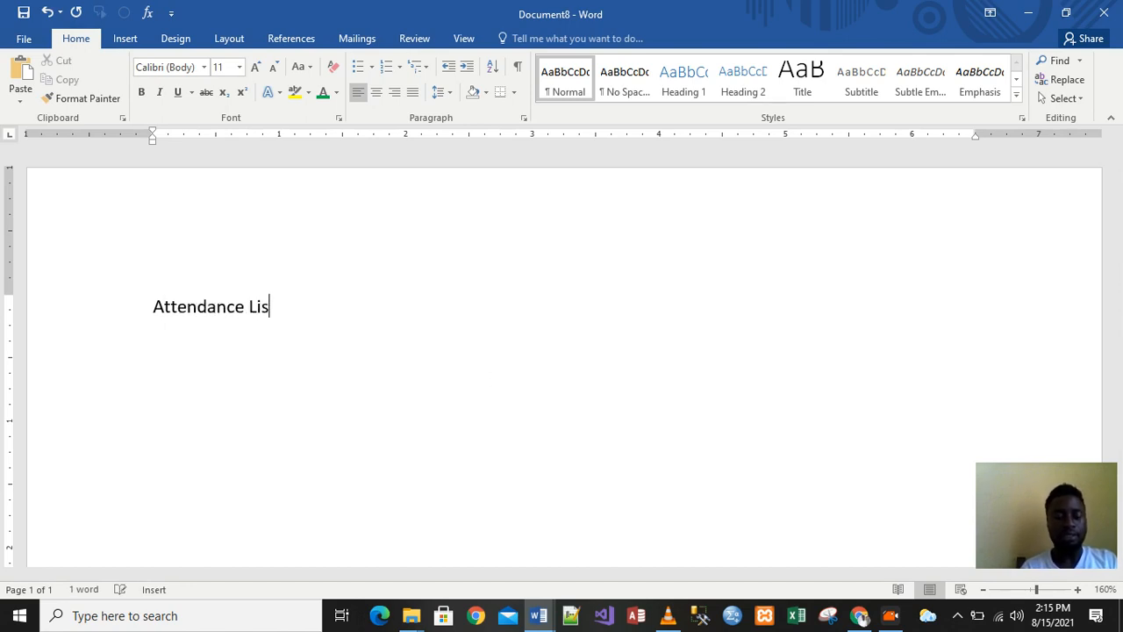
{"action": "type", "text": "t:"}
{"action": "key", "text": "Return"}
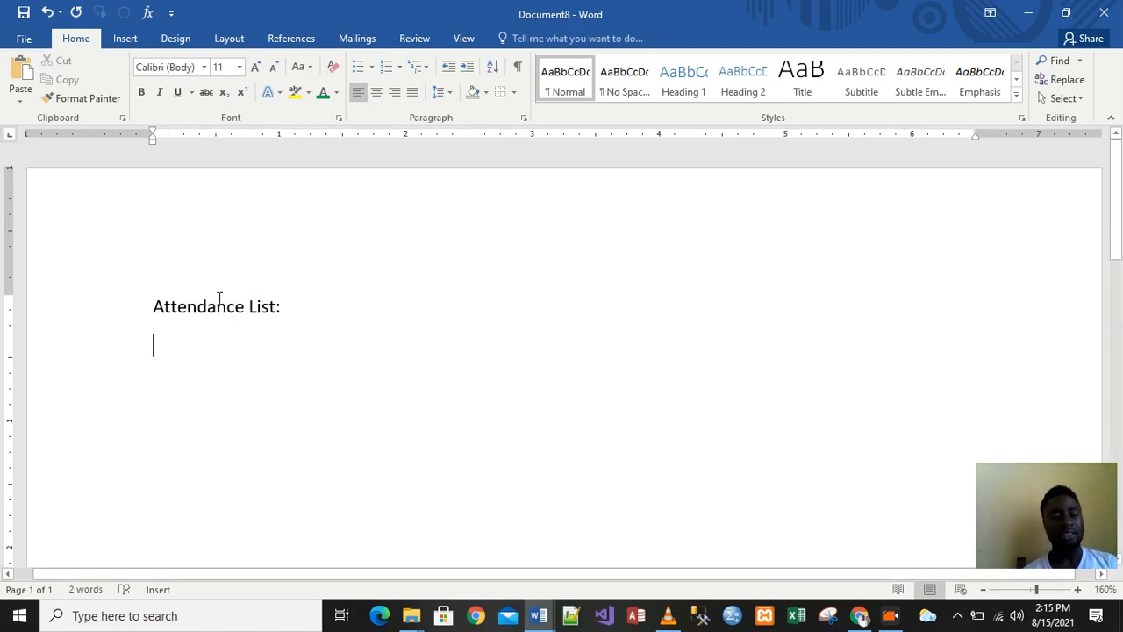
Correct the heading to read 'Meeting Attendance:'
{"action": "left_click", "coordinate": [188, 291]}
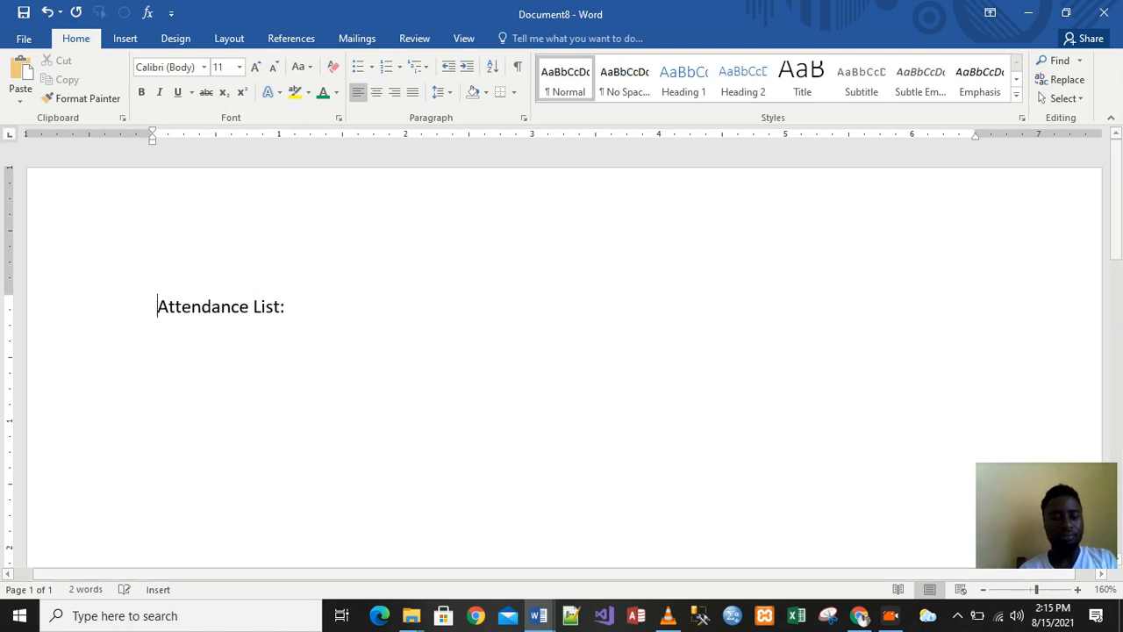
{"action": "left_click", "coordinate": [151, 305]}
{"action": "type", "text": "MeAtte"}
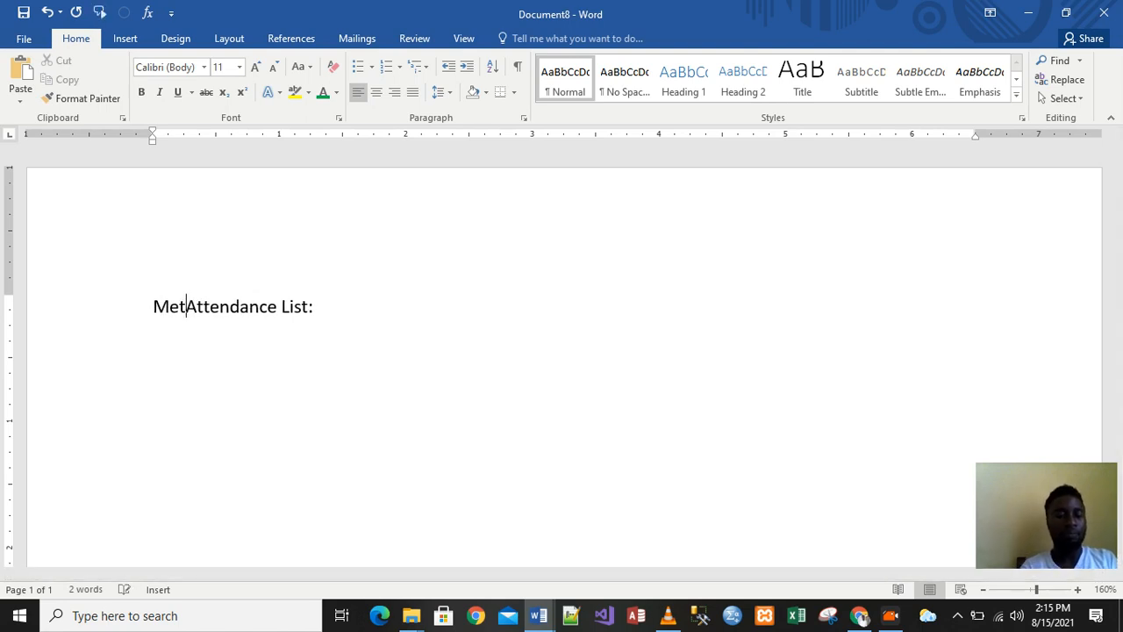
{"action": "key", "text": "BackSpace"}
{"action": "key", "text": "BackSpace"}
{"action": "key", "text": "BackSpace"}
{"action": "type", "text": "eting"}
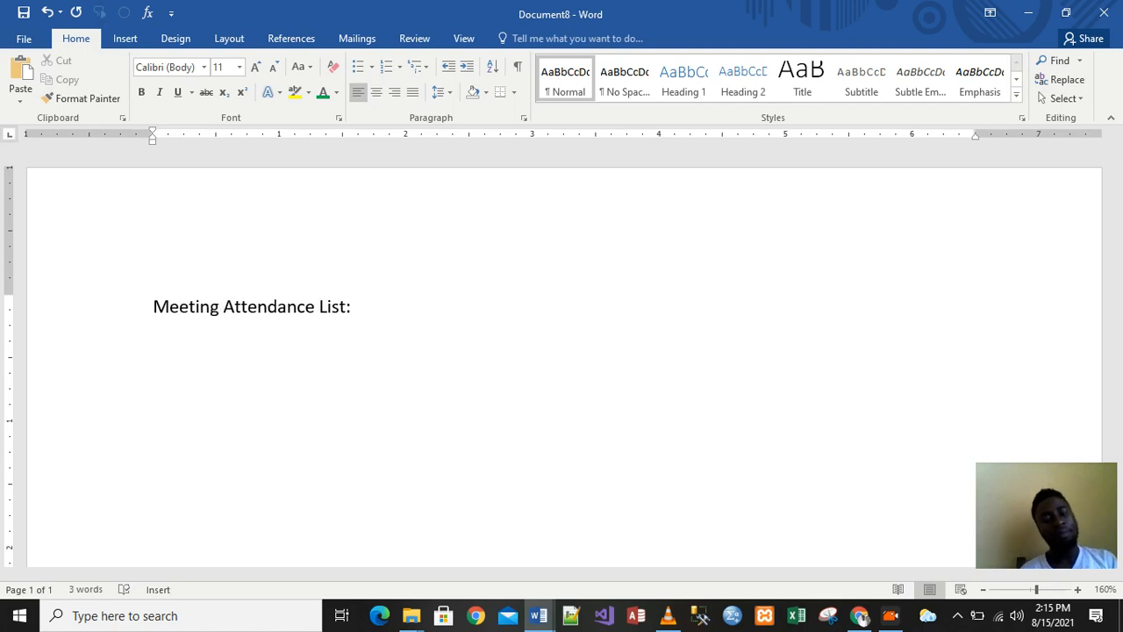
{"action": "left_click", "coordinate": [355, 305]}
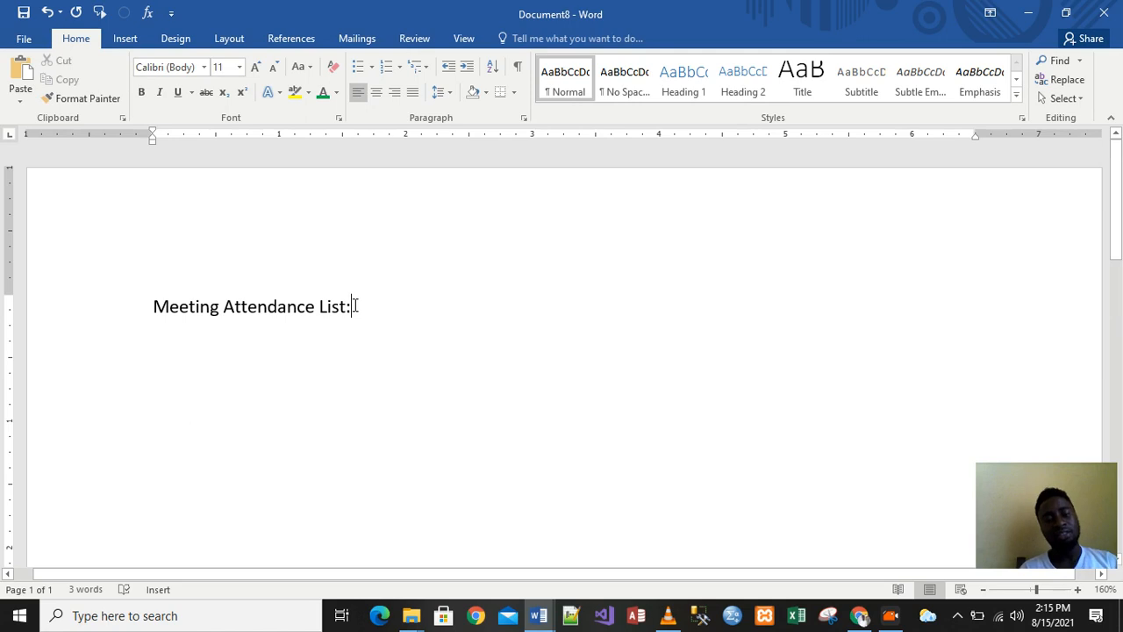
{"action": "key", "text": "BackSpace"}
{"action": "key", "text": "BackSpace"}
{"action": "key", "text": "BackSpace"}
{"action": "key", "text": "BackSpace"}
{"action": "key", "text": "BackSpace"}
{"action": "type", "text": ":"}
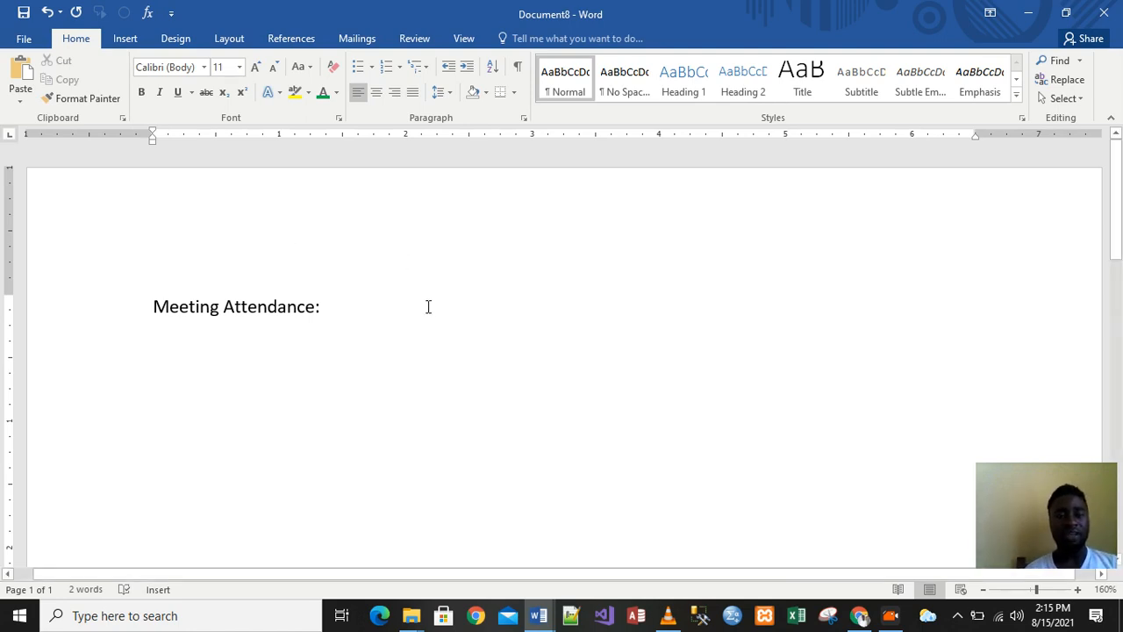
Apply the 1., 2., 3. numbering format from the Numbering Library to the line under the heading
{"action": "left_click", "coordinate": [400, 68]}
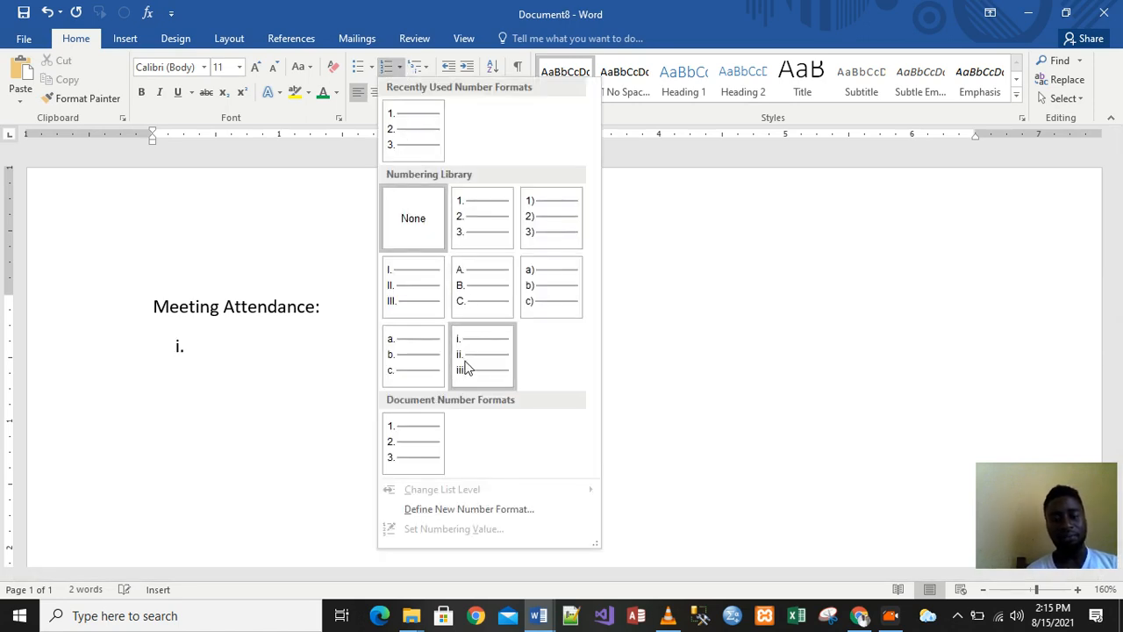
{"action": "left_click", "coordinate": [468, 227]}
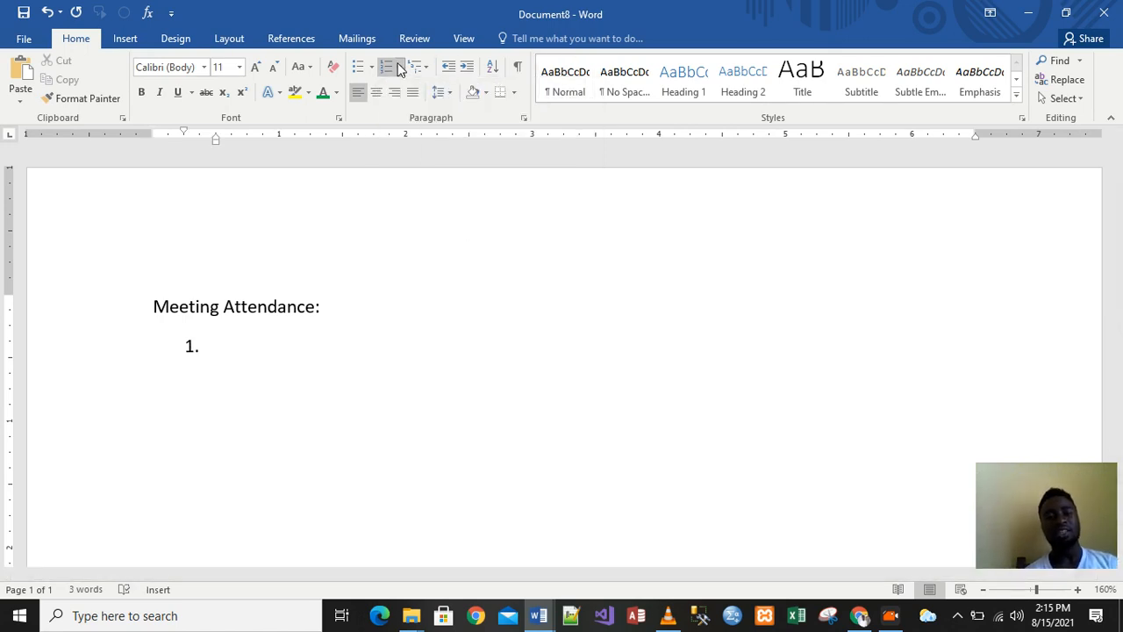
{"action": "left_click", "coordinate": [293, 254]}
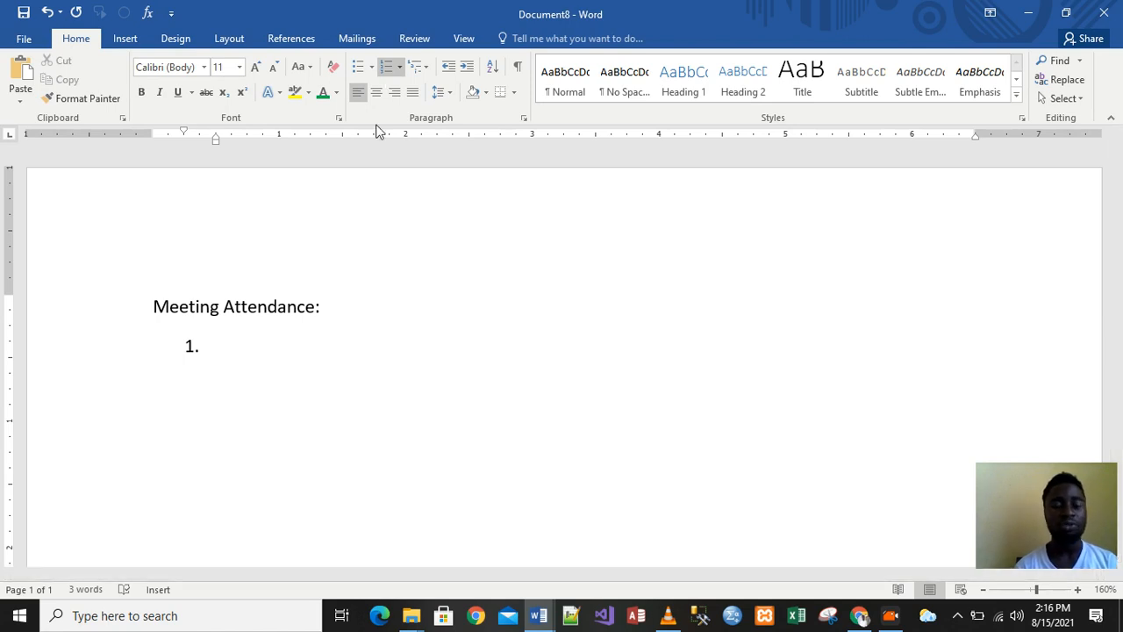
{"action": "left_click", "coordinate": [401, 68]}
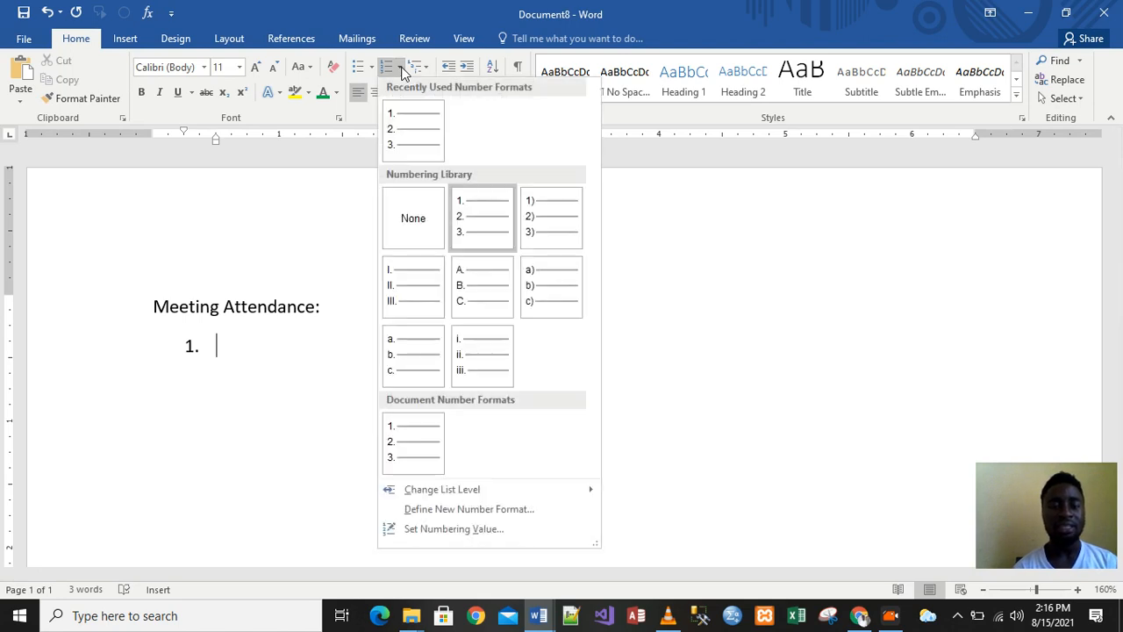
{"action": "left_click", "coordinate": [409, 121]}
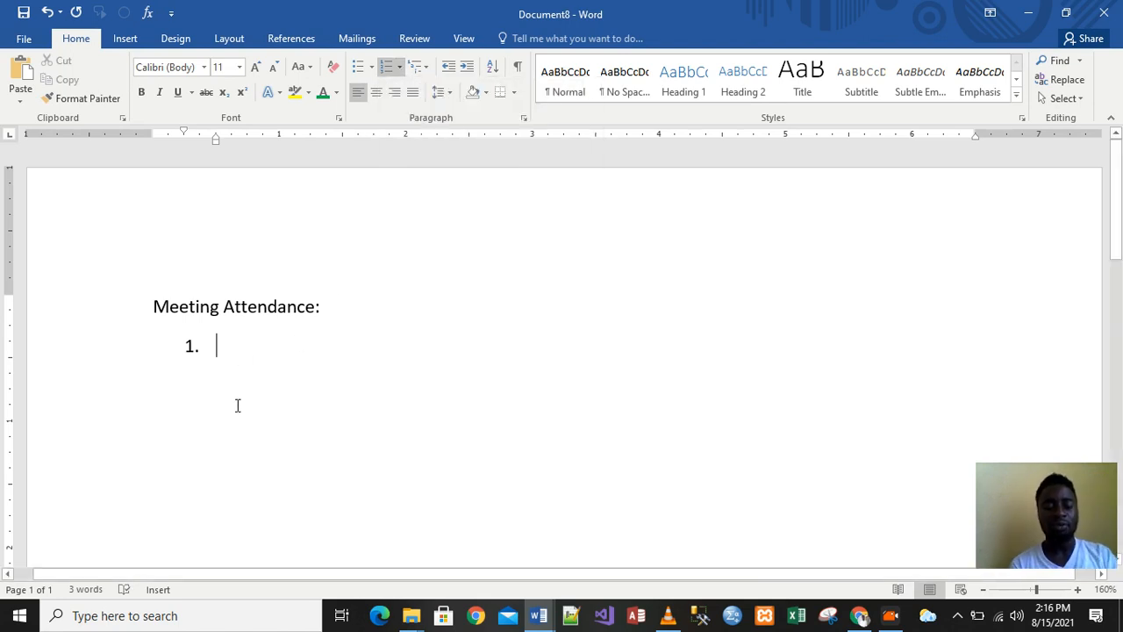
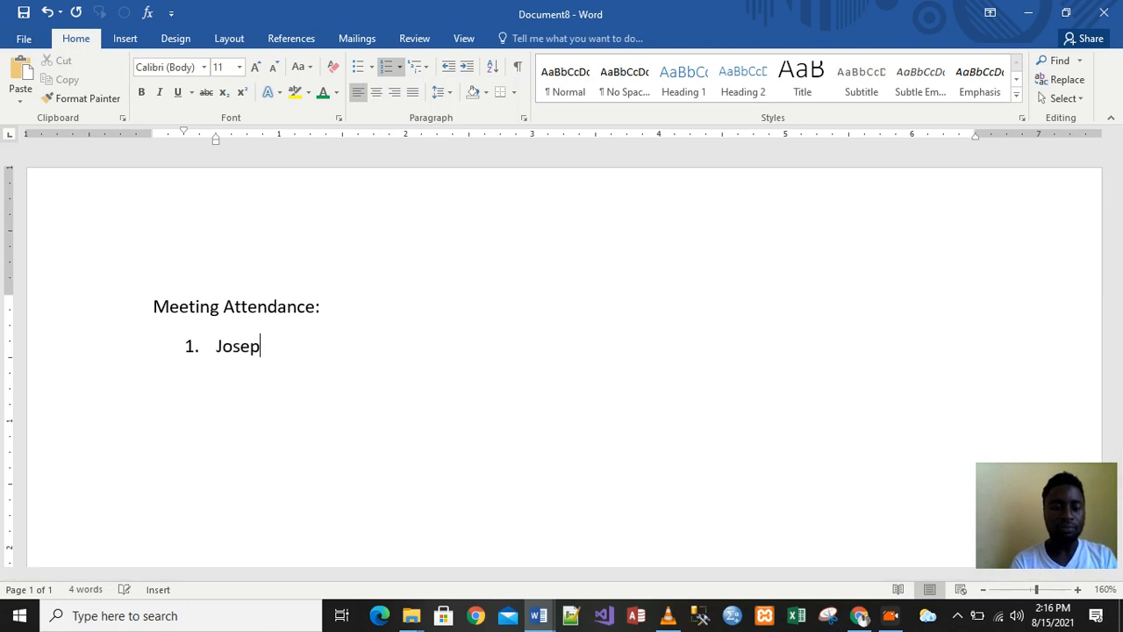
Enter the four attendees' full names as items 1–4, then drop numbering from the empty fifth line
{"action": "key", "text": "Return"}
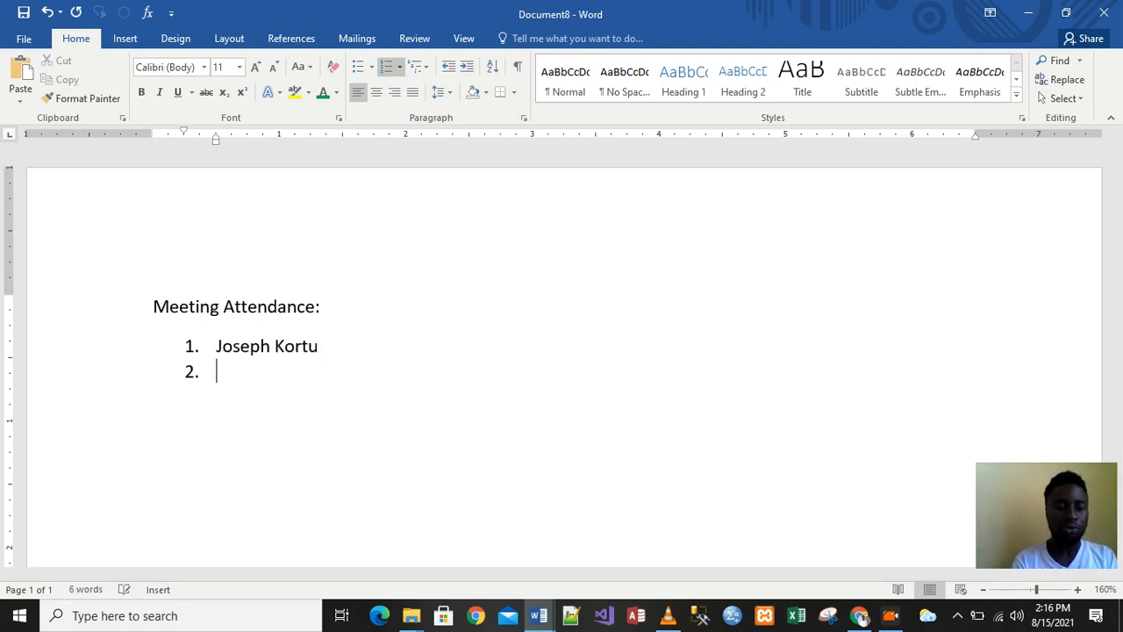
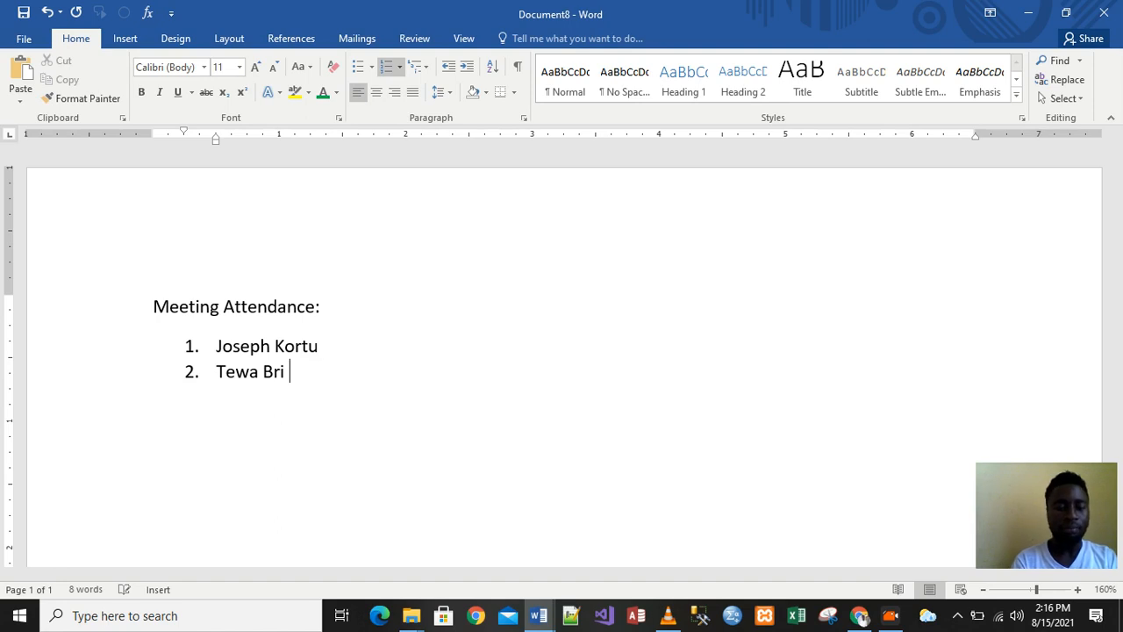
{"action": "type", "text": "Kortu"}
{"action": "key", "text": "Return"}
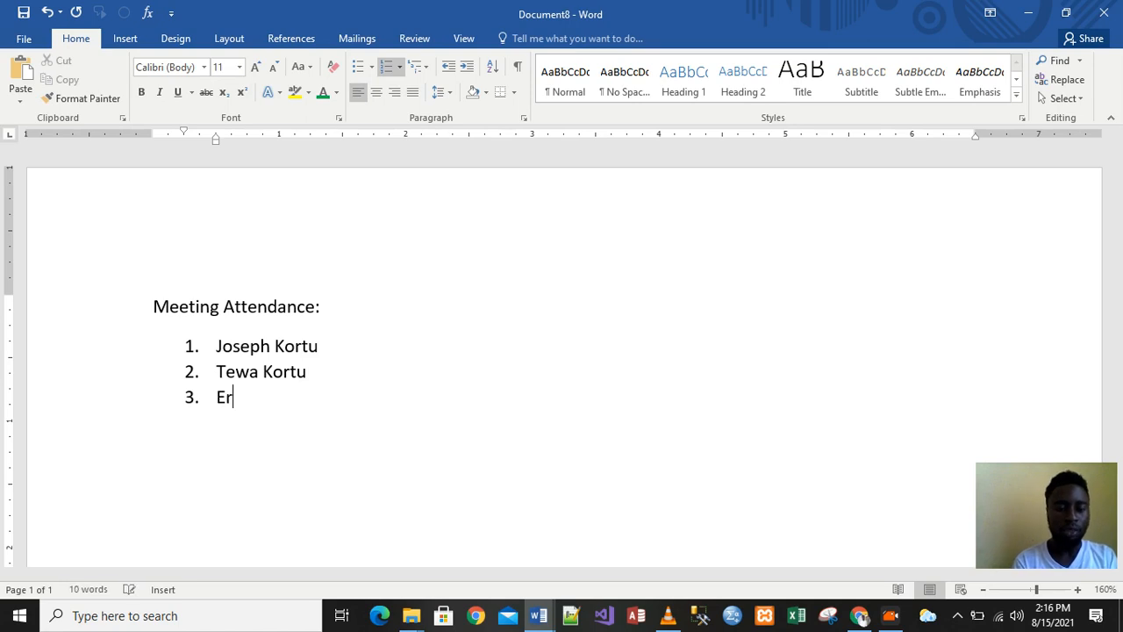
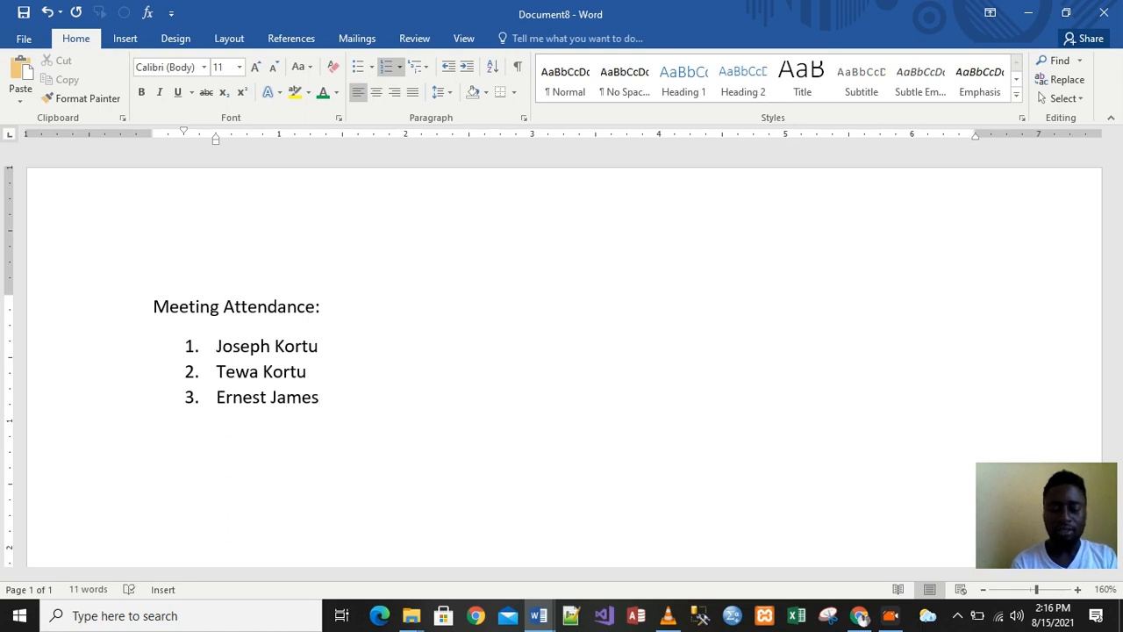
{"action": "key", "text": "Return"}
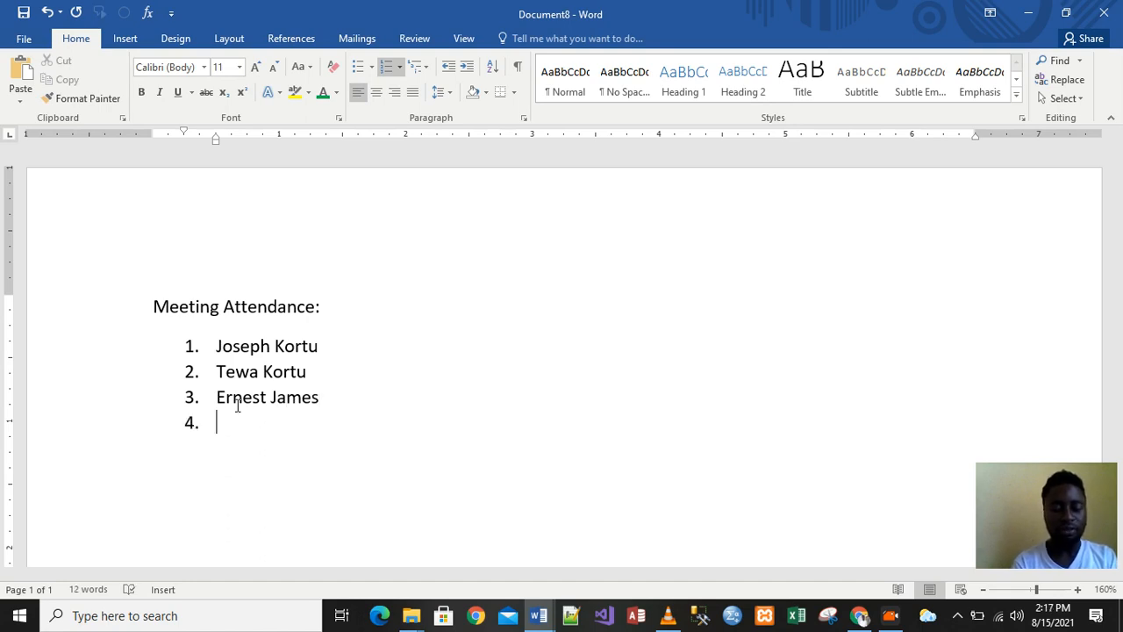
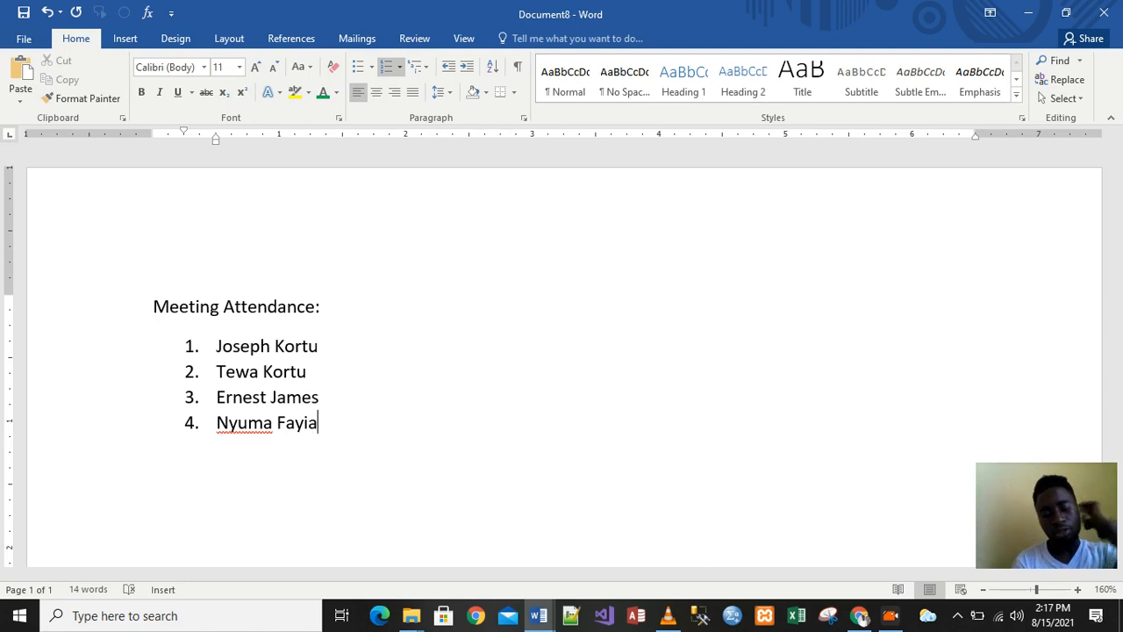
{"action": "key", "text": "Return"}
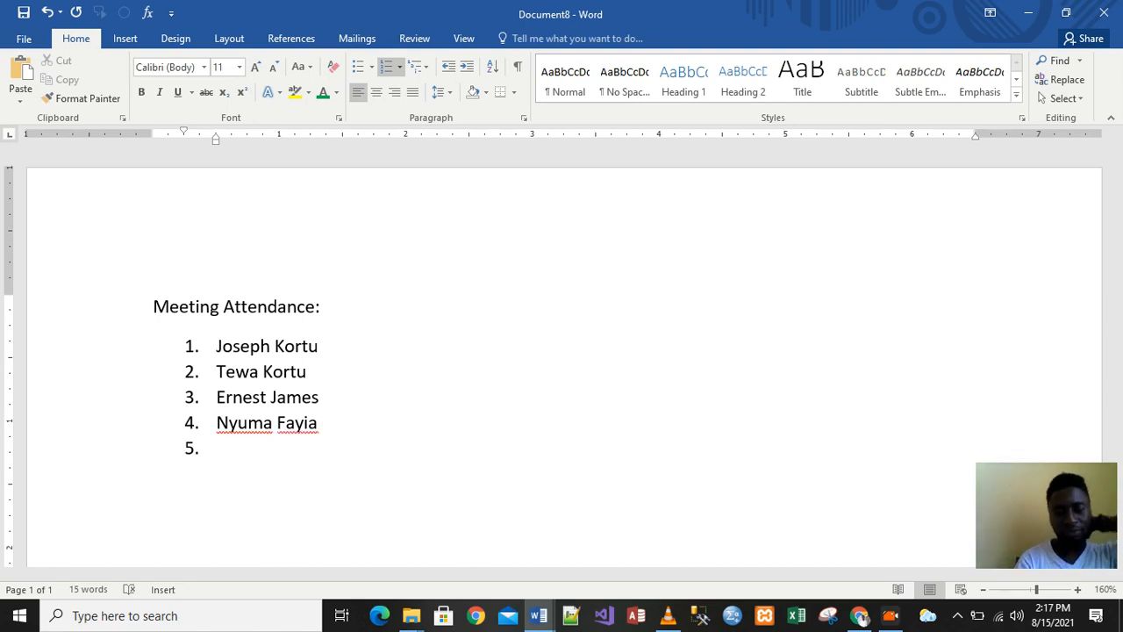
{"action": "key", "text": "BackSpace"}
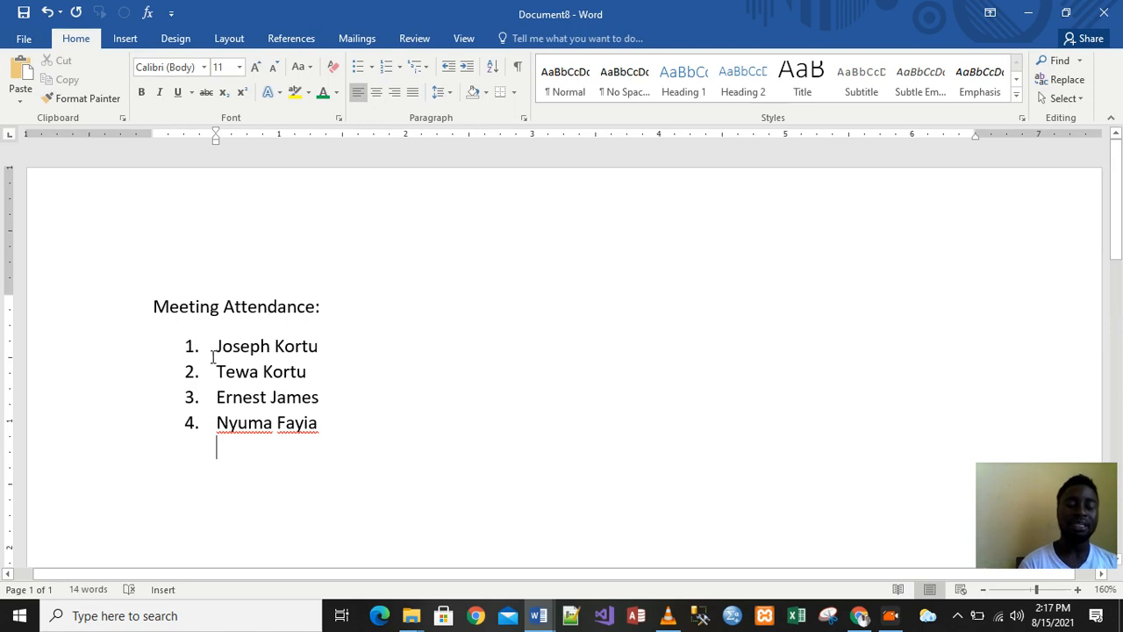
Add an empty line below the fourth name and strip its number and indent
{"action": "left_click", "coordinate": [322, 428]}
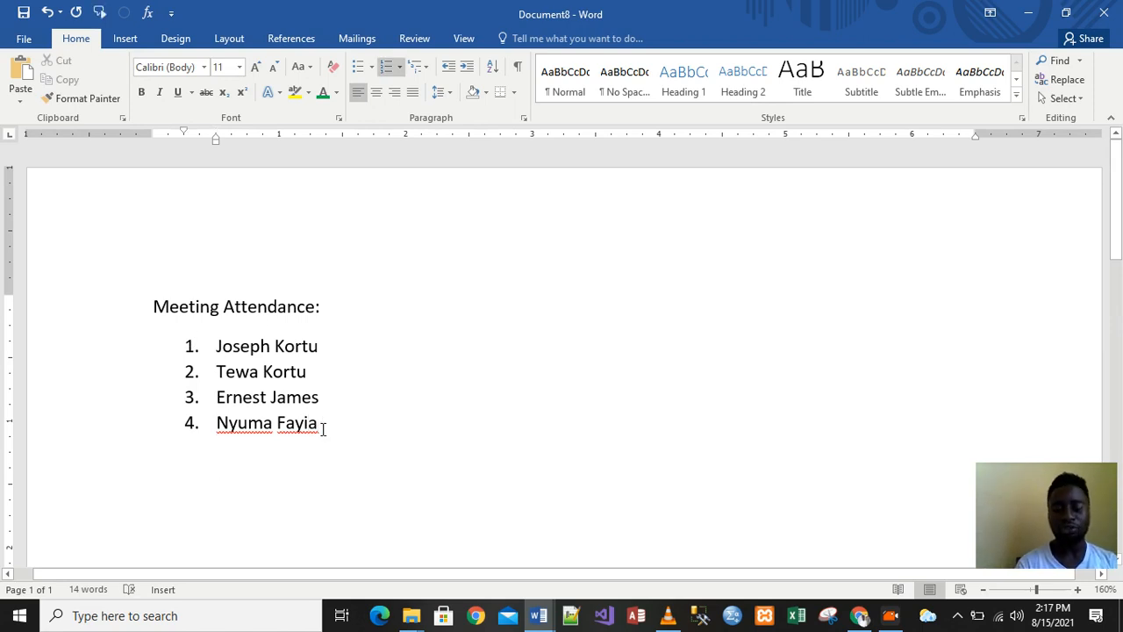
{"action": "key", "text": "Return"}
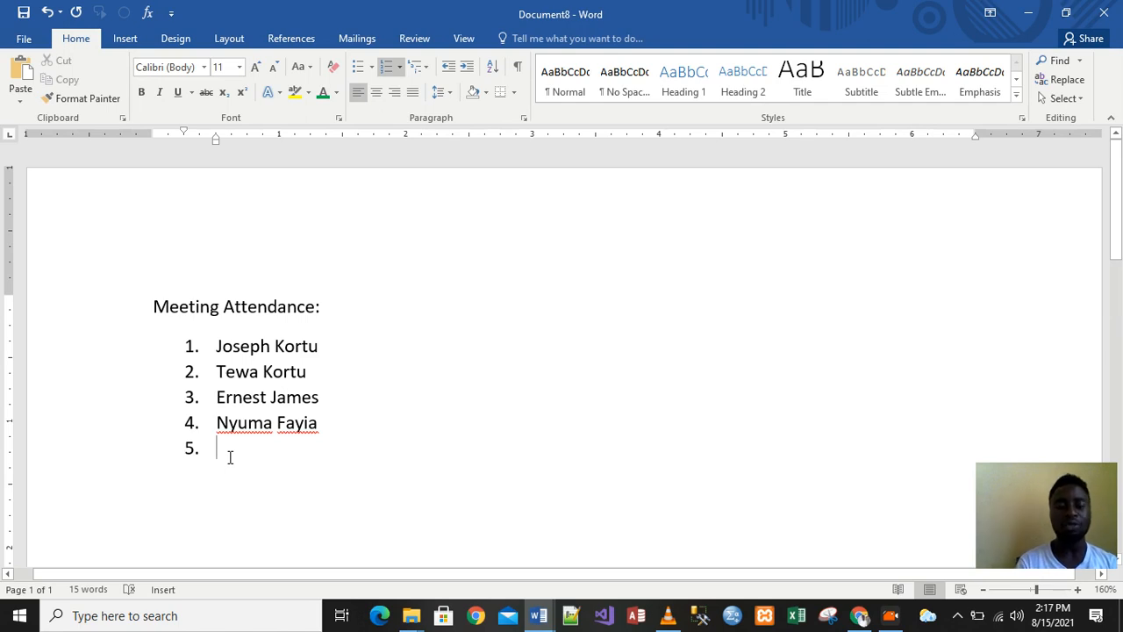
{"action": "key", "text": "BackSpace"}
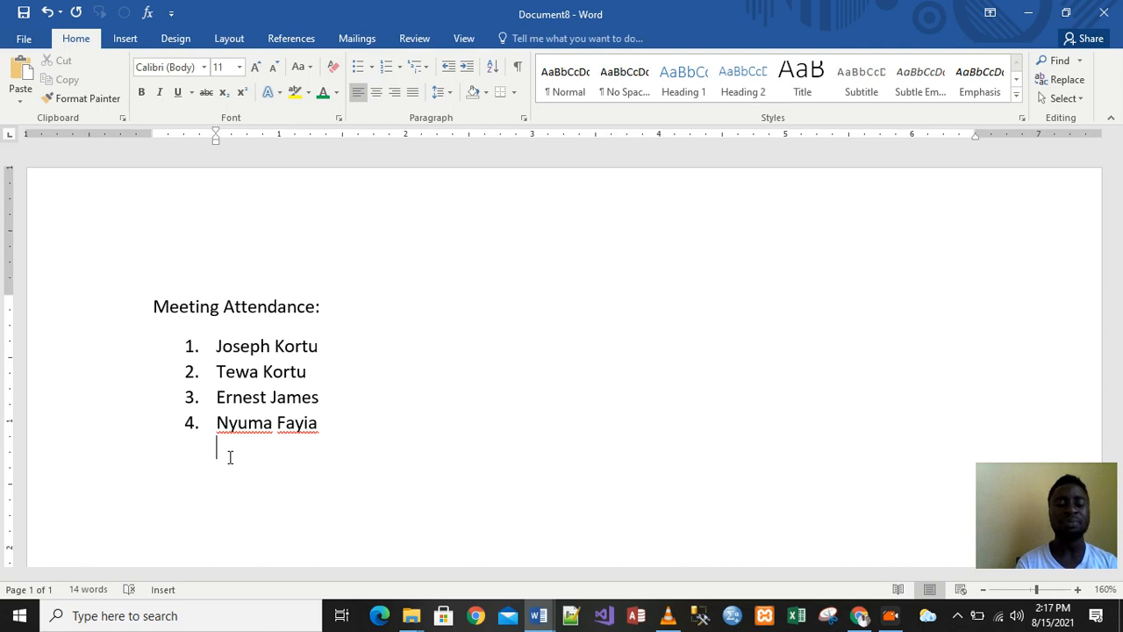
{"action": "key", "text": "BackSpace"}
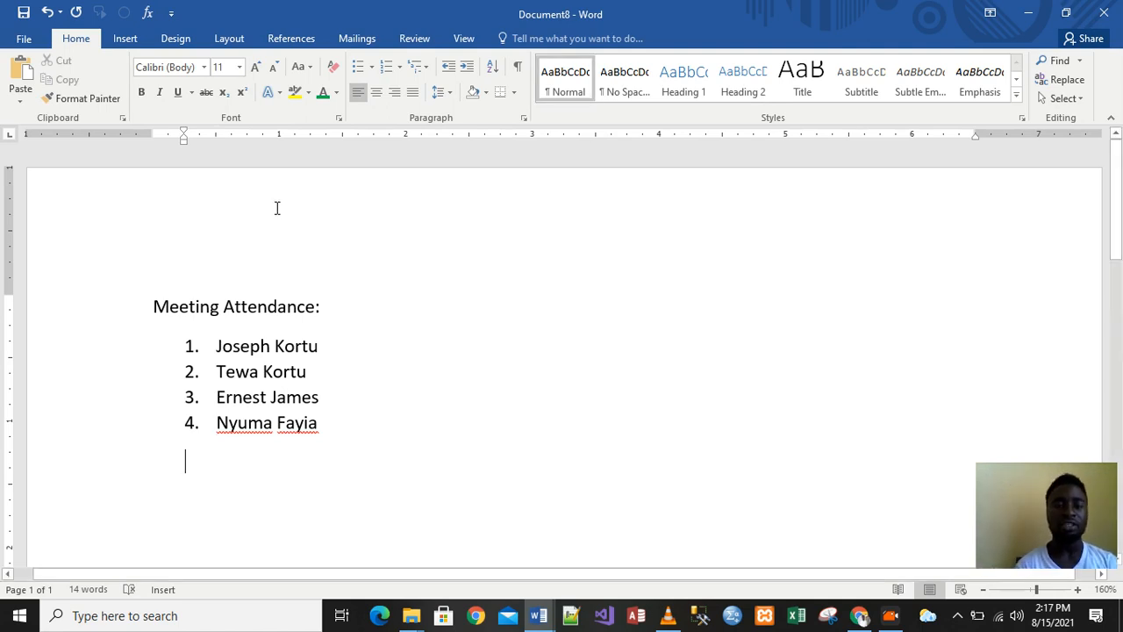
Try a checkmark bullet on the empty line, then undo it
{"action": "left_click", "coordinate": [371, 67]}
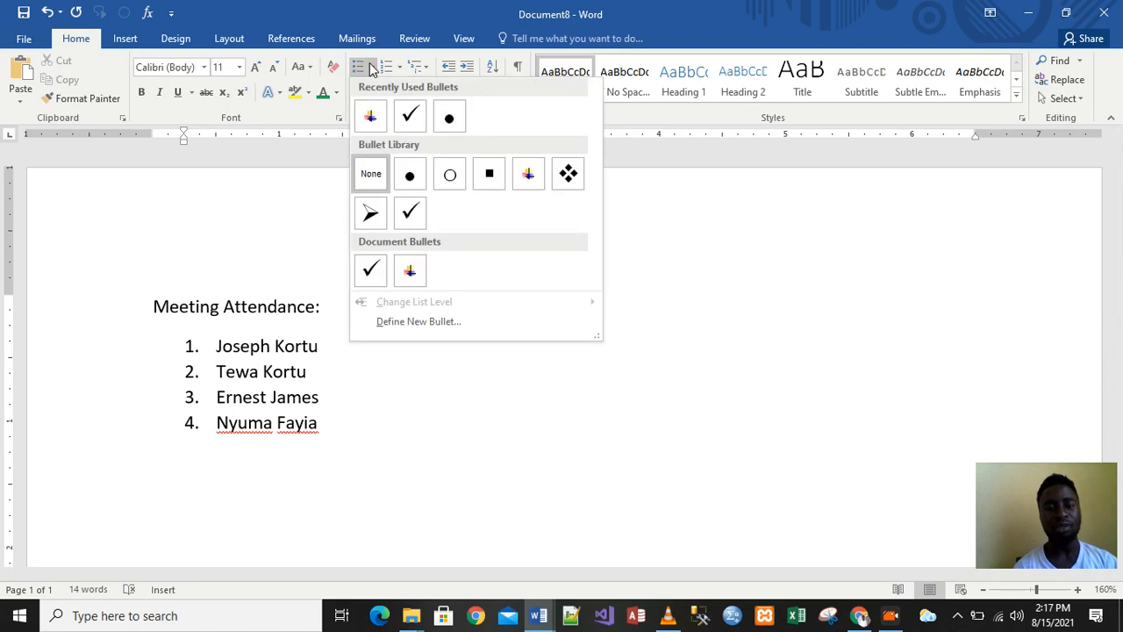
{"action": "left_click", "coordinate": [396, 118]}
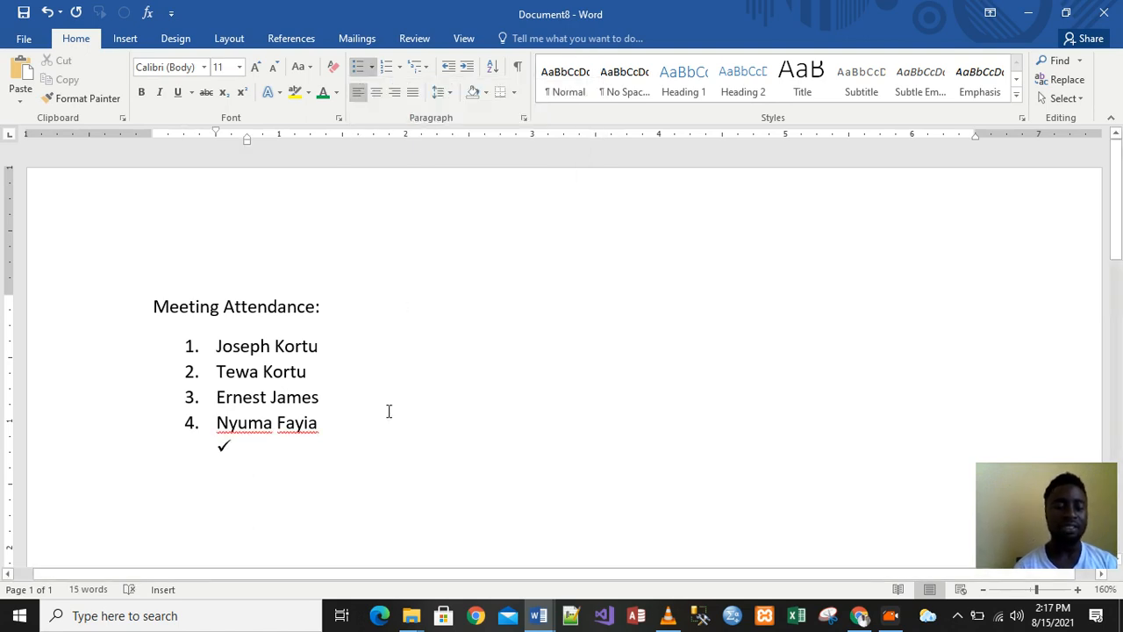
{"action": "key", "text": "ctrl+z"}
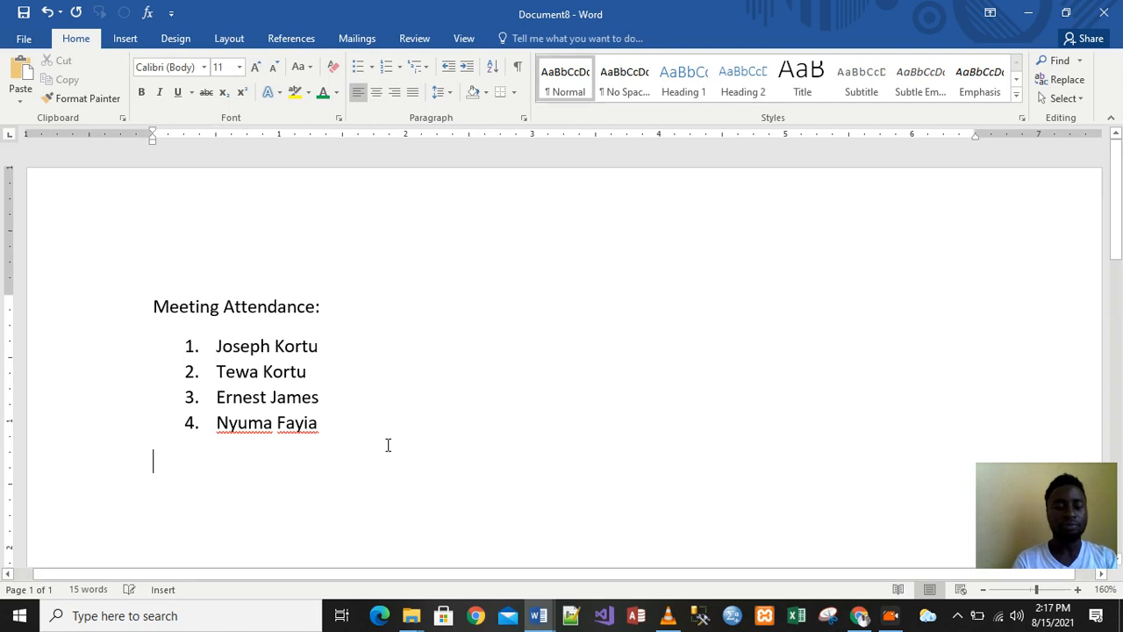